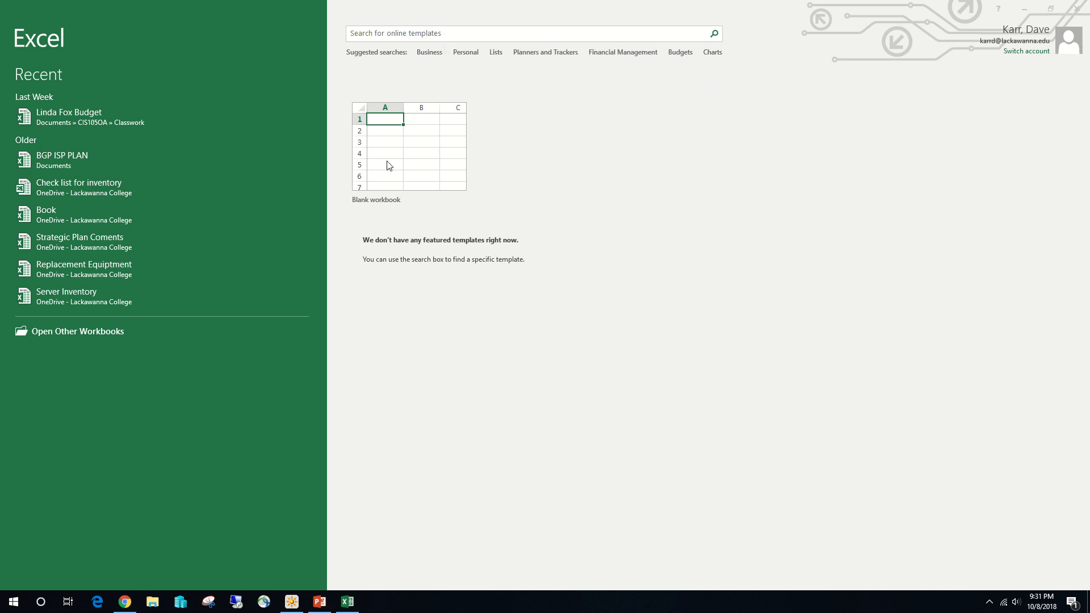
# - Create a blank workbook and enter the title "Olivia's Art Supply" in cell A1
pyautogui.click(420, 143)
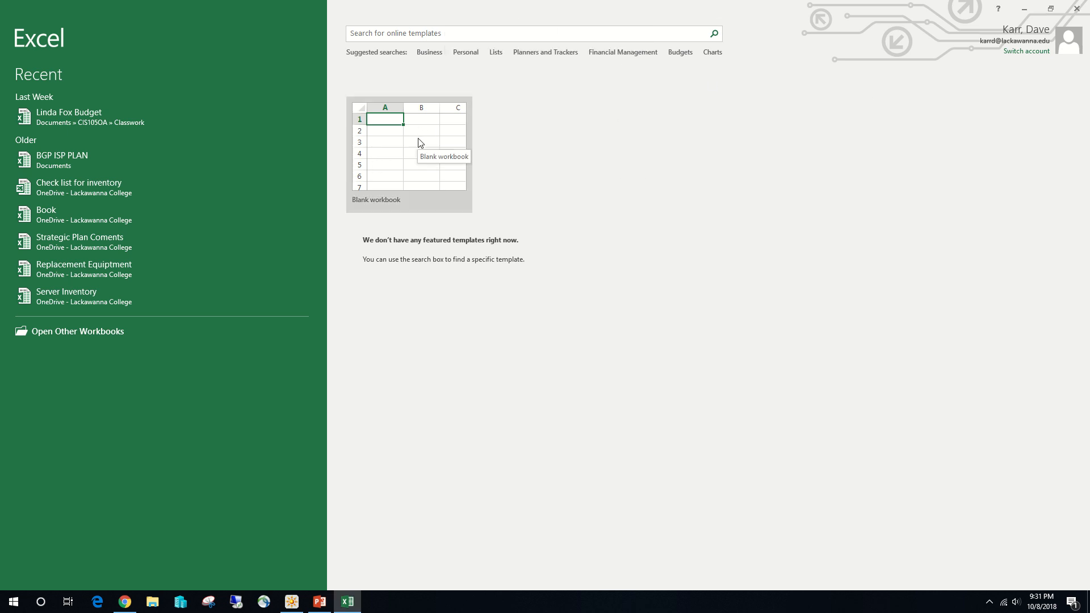
pyautogui.click(384, 110)
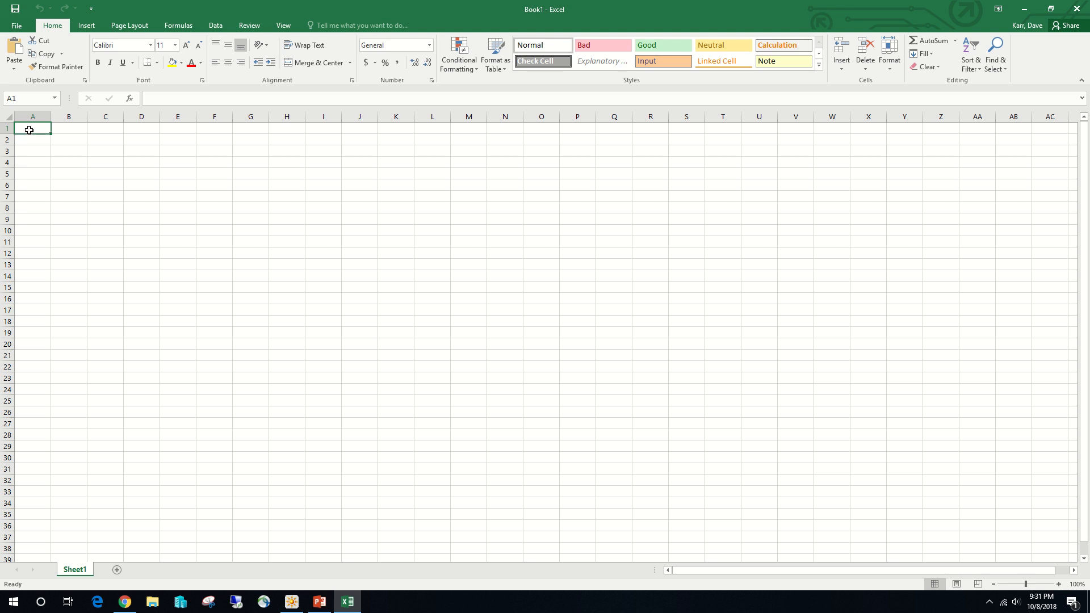
pyautogui.write('Ol')
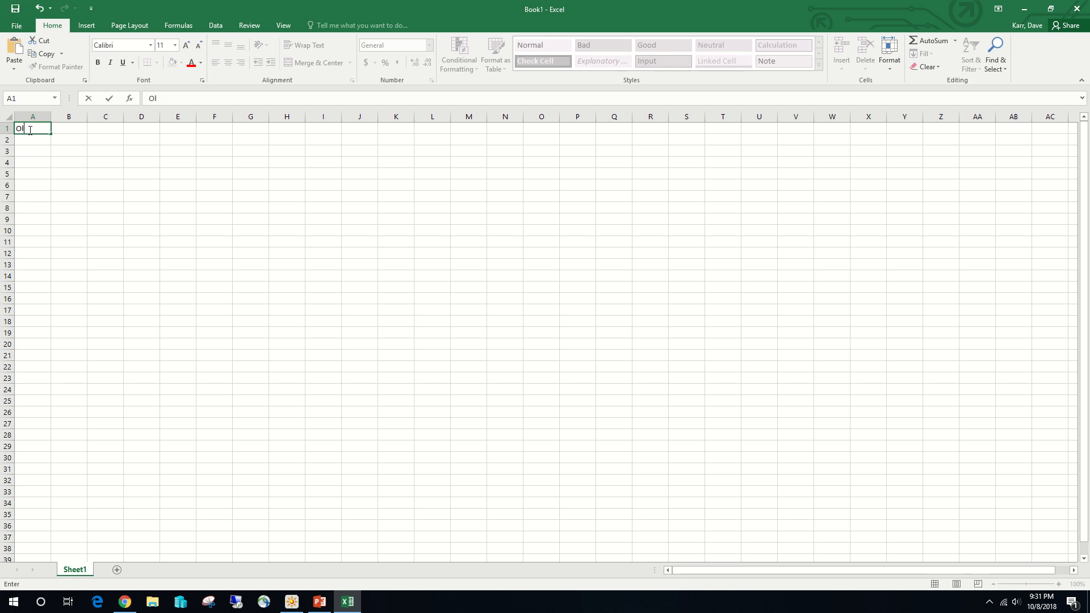
pyautogui.write("ivia's Art Supply")
pyautogui.press('Return')
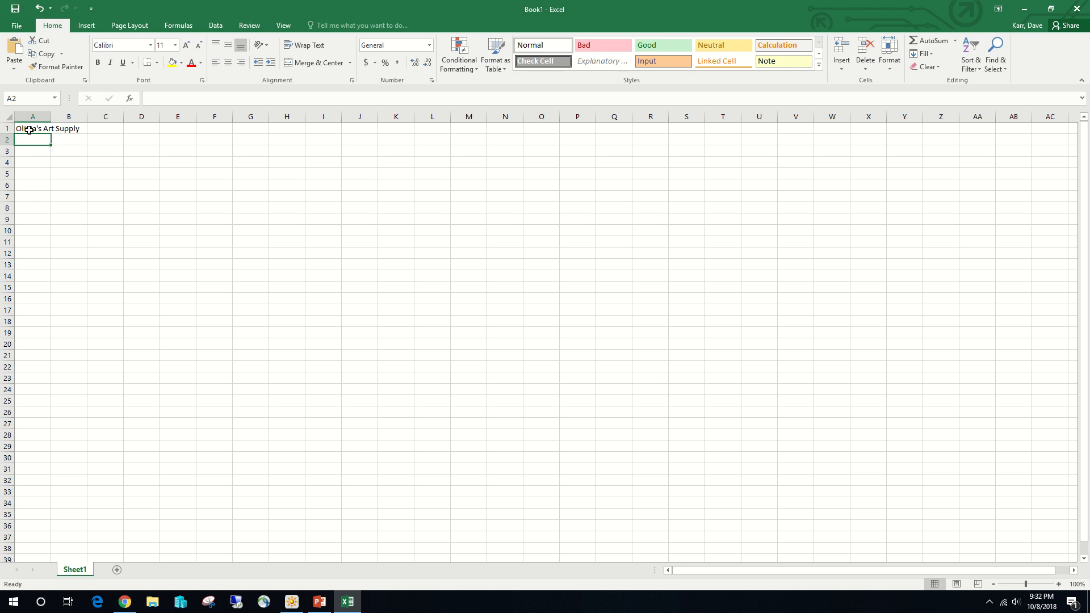
# - Enter the subtitle "Salary Report" in cell A2
pyautogui.write('Salary')
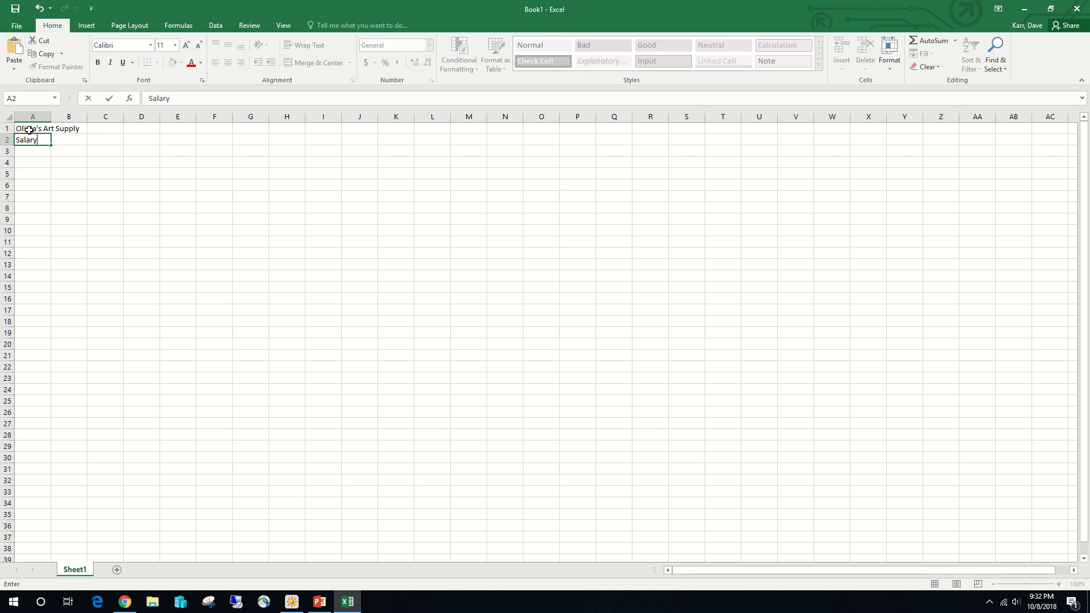
pyautogui.write(' Reort')
pyautogui.press('BackSpace')
pyautogui.press('BackSpace')
pyautogui.press('BackSpace')
pyautogui.write('port')
pyautogui.press('Return')
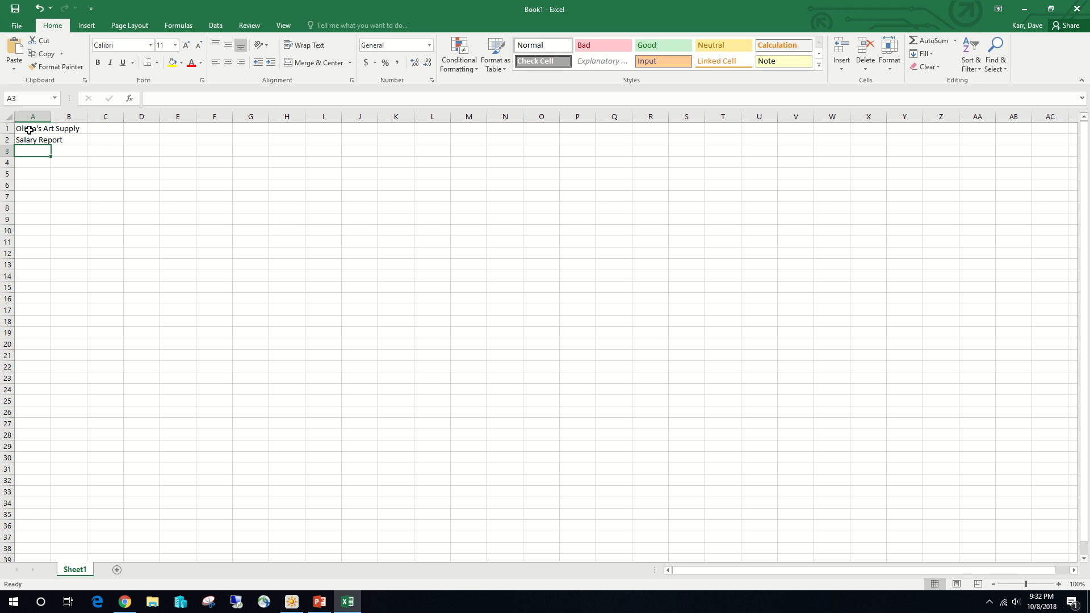
# - Enter the column headings "Employee", "Email Address" and "Dependents" in cells A3 to C3
pyautogui.write('Emp')
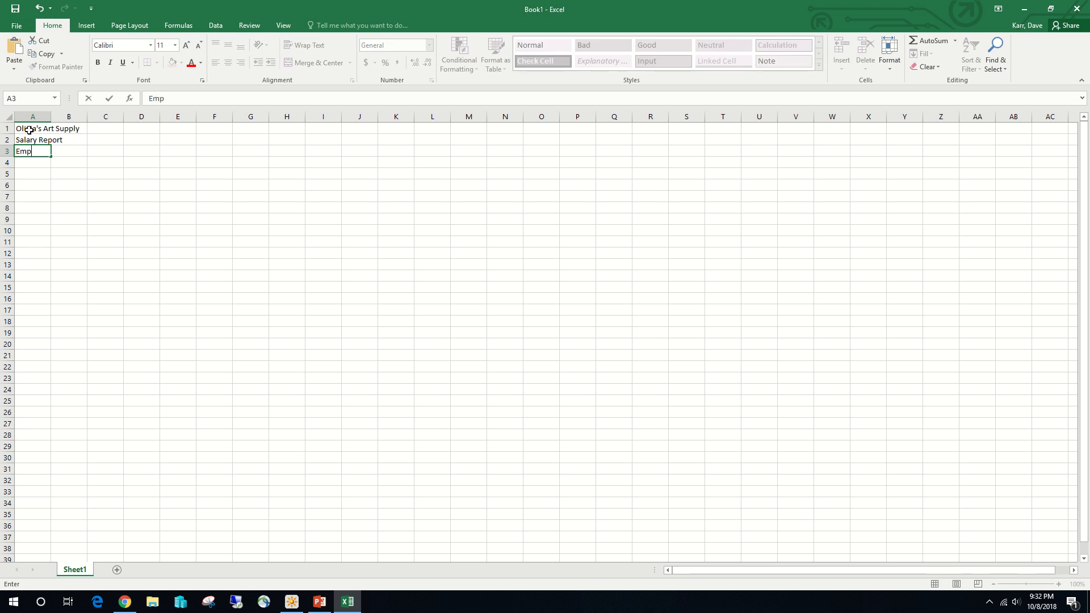
pyautogui.write('loyee')
pyautogui.press('Tab')
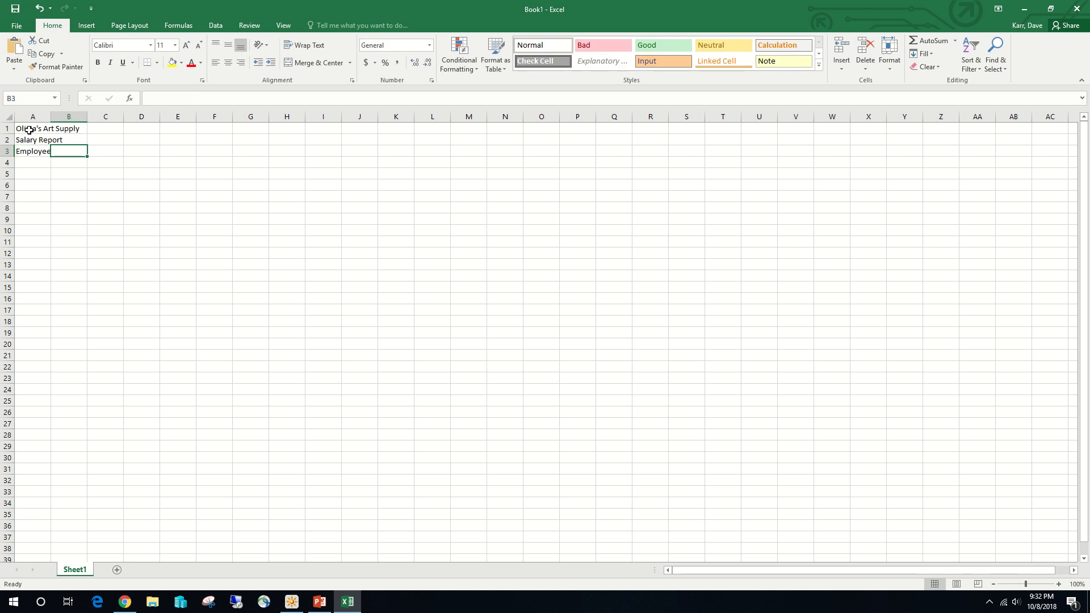
pyautogui.write('Email Add')
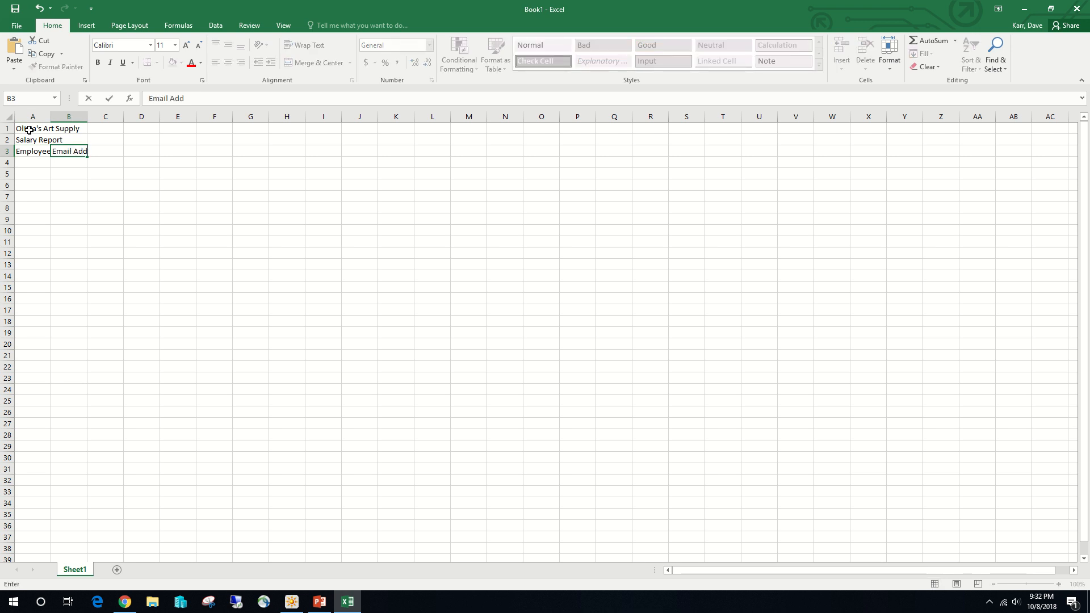
pyautogui.write('ress')
pyautogui.press('Tab')
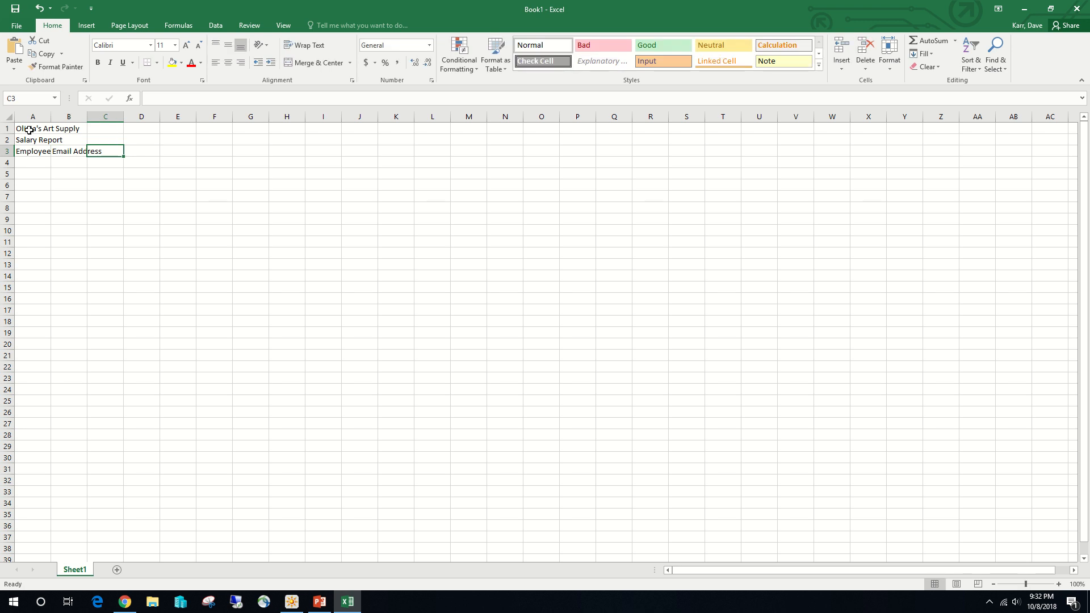
pyautogui.write('Depen')
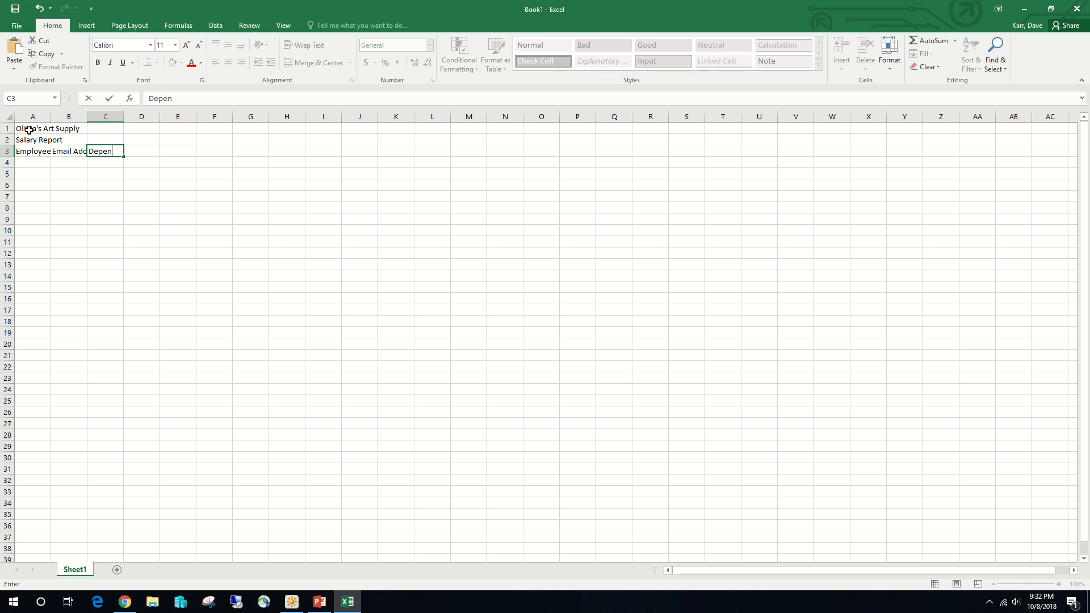
pyautogui.write('dents')
pyautogui.press('Tab')
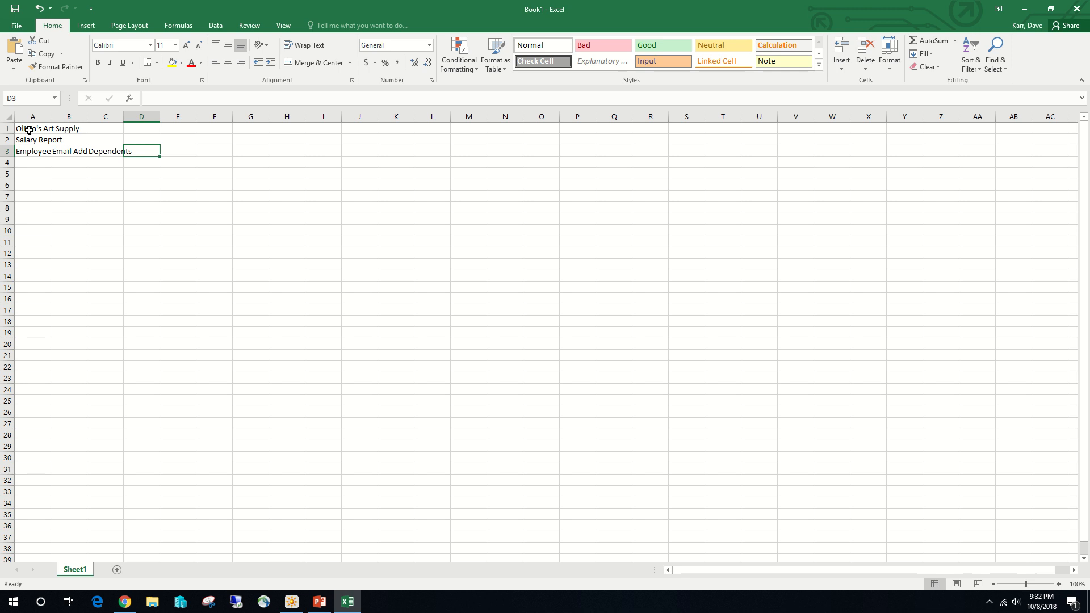
# - Enter the two-line headings "Hours Worked" in D3 and "Hourly Pay Rate" in E3, breaking the line after the first word
pyautogui.write('Hou')
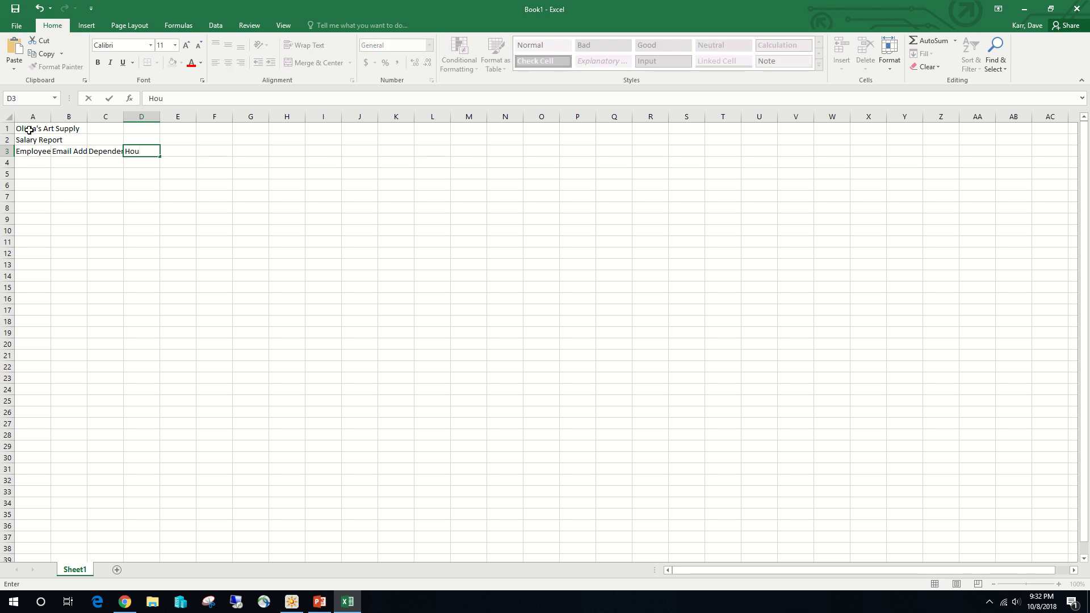
pyautogui.write('rs')
pyautogui.hotkey('alt', 'Return')
pyautogui.write('Worked')
pyautogui.press('Tab')
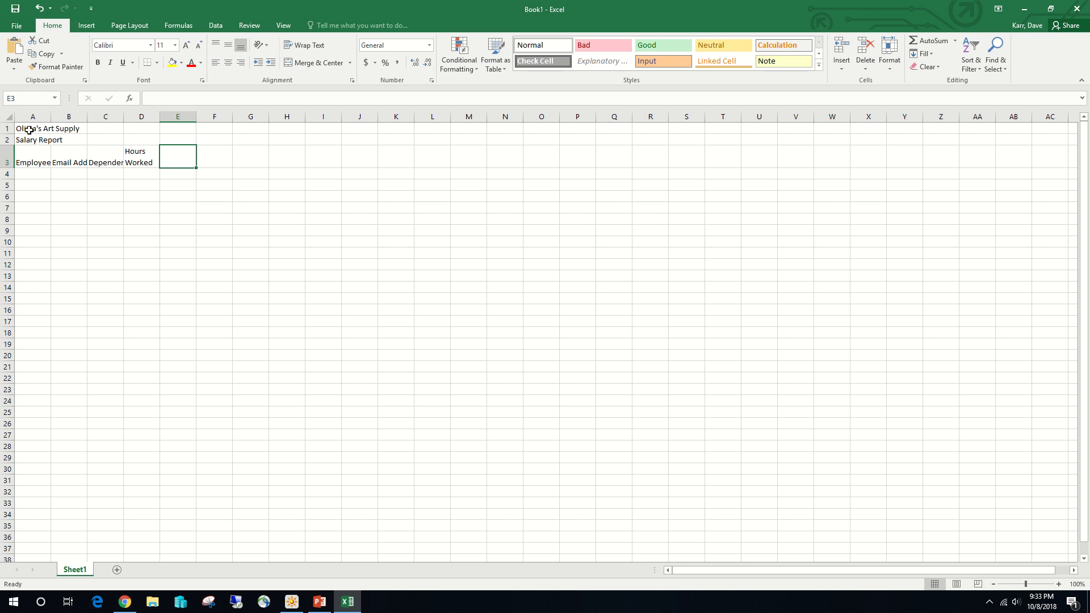
pyautogui.write('Hourly')
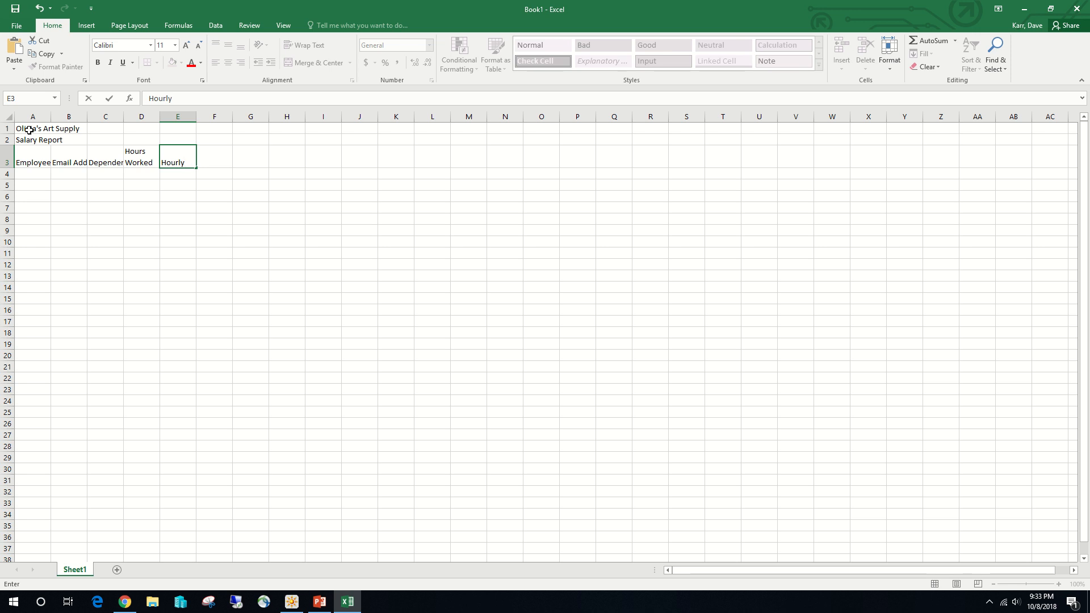
pyautogui.hotkey('alt', 'Return')
pyautogui.write('Pay Rate')
pyautogui.press('Tab')
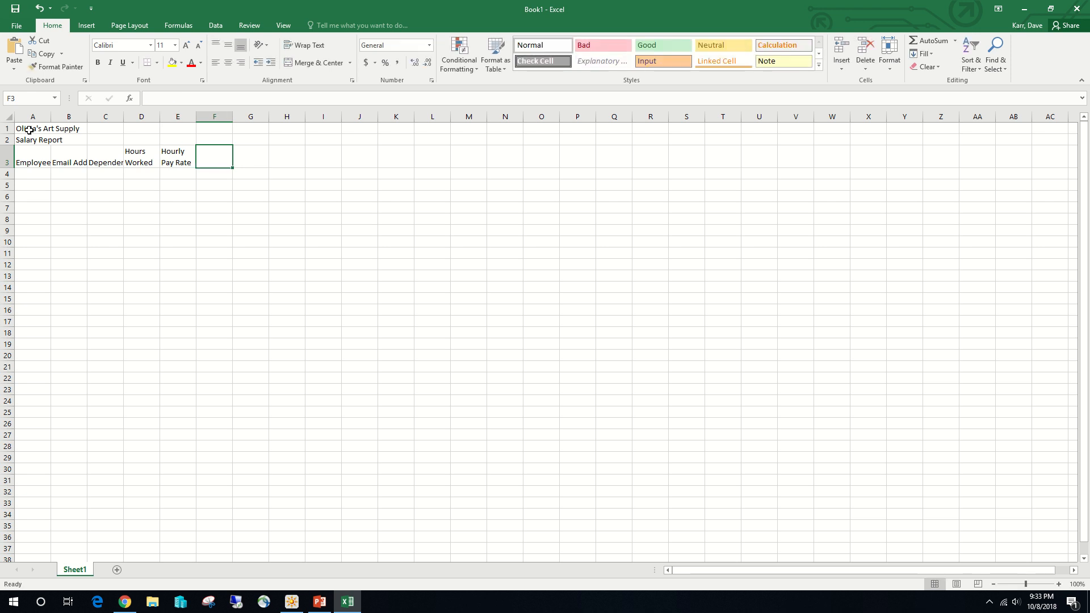
# - Enter the column heading "Gross Pay" in cell F3
pyautogui.write('gRO')
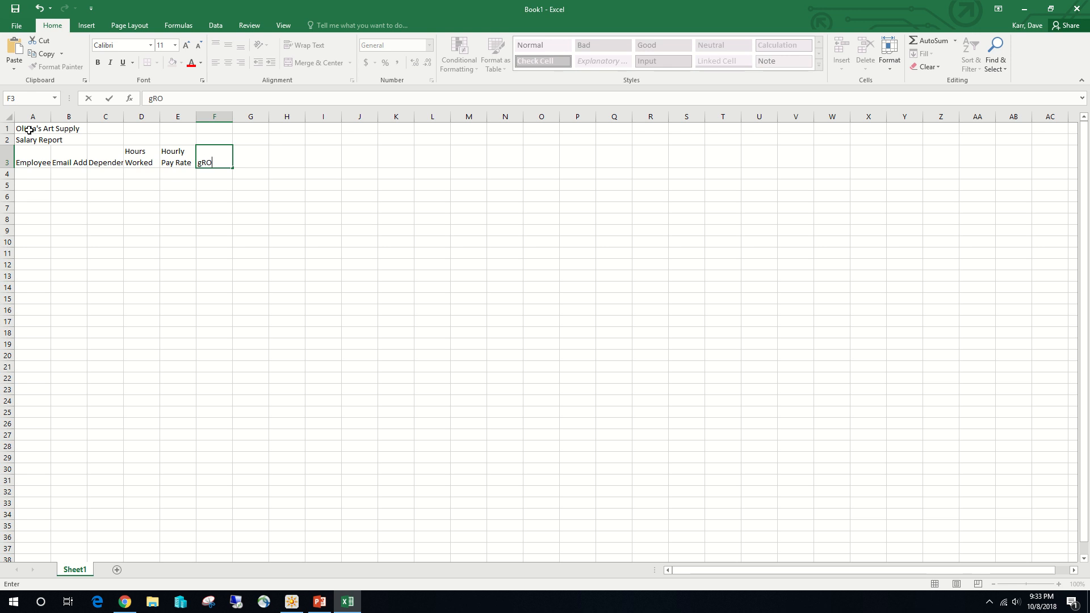
pyautogui.press('BackSpace')
pyautogui.press('BackSpace')
pyautogui.press('BackSpace')
pyautogui.write('Gross Pay')
pyautogui.press('Tab')
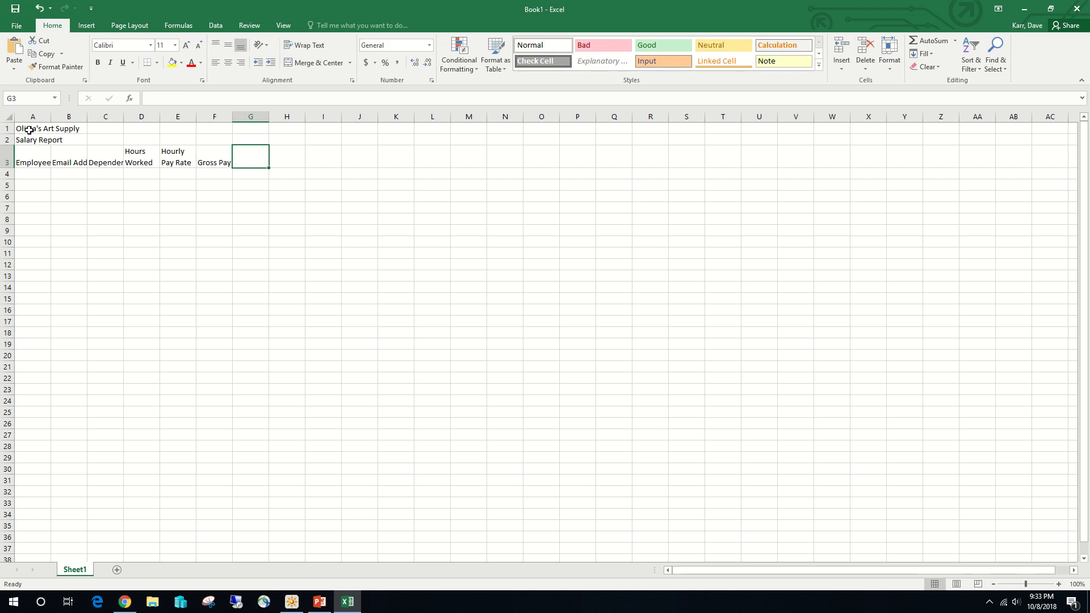
# - Enter the column headings "Federal Tax" in G3 and "State Tax" in H3
pyautogui.write('Federal ')
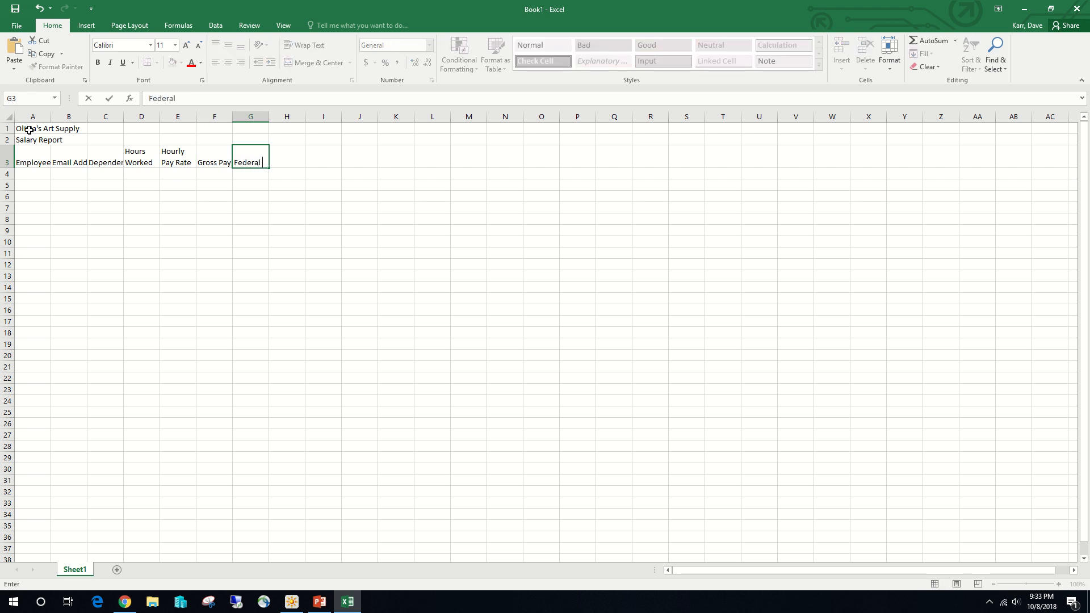
pyautogui.write('Tax')
pyautogui.press('Tab')
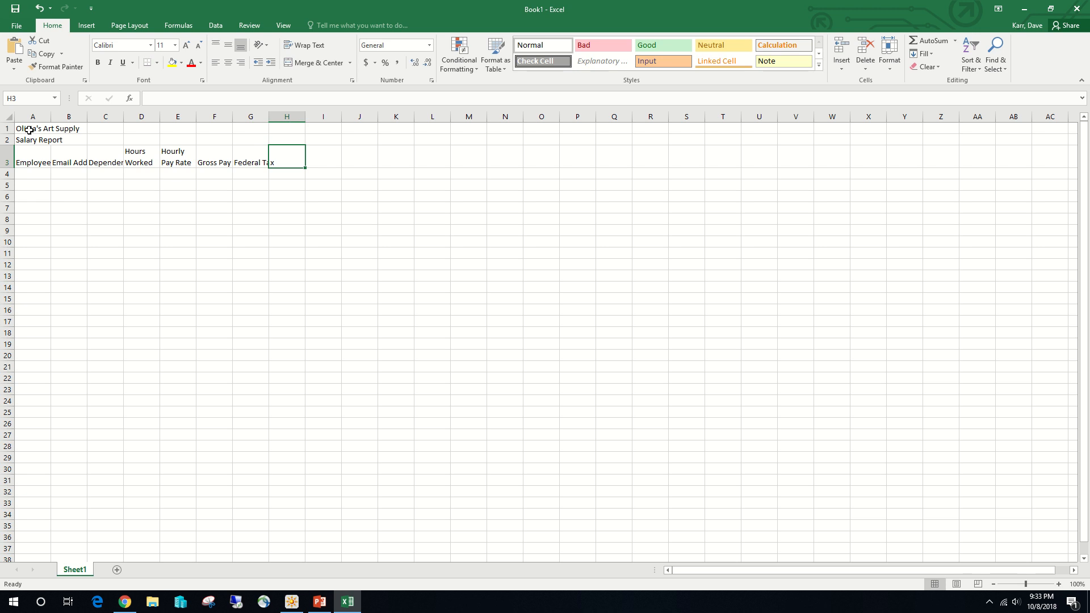
pyautogui.write('St')
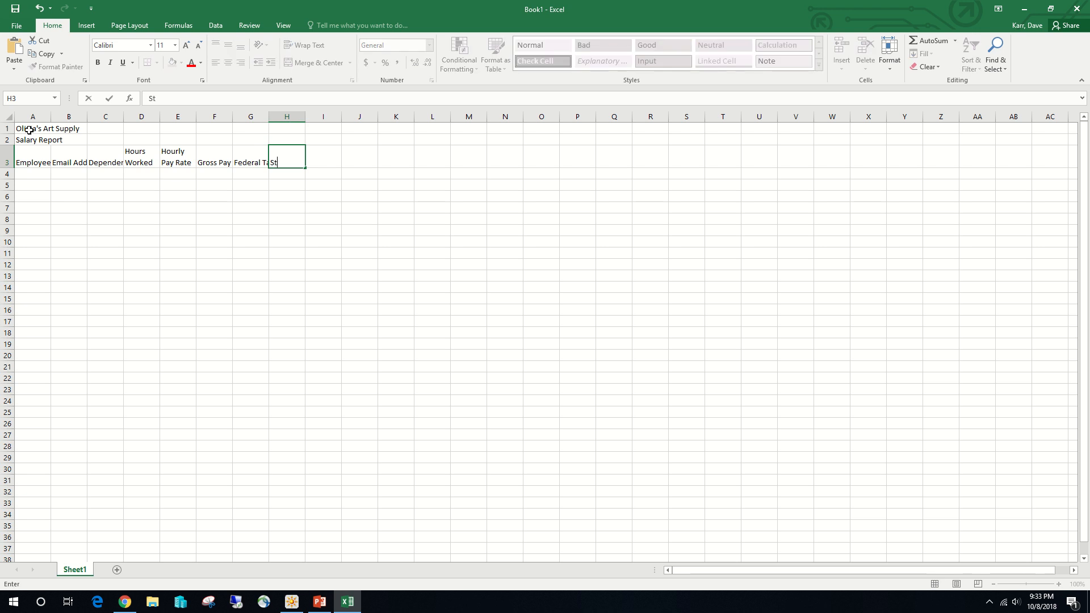
pyautogui.write('ate Tax')
pyautogui.press('Tab')
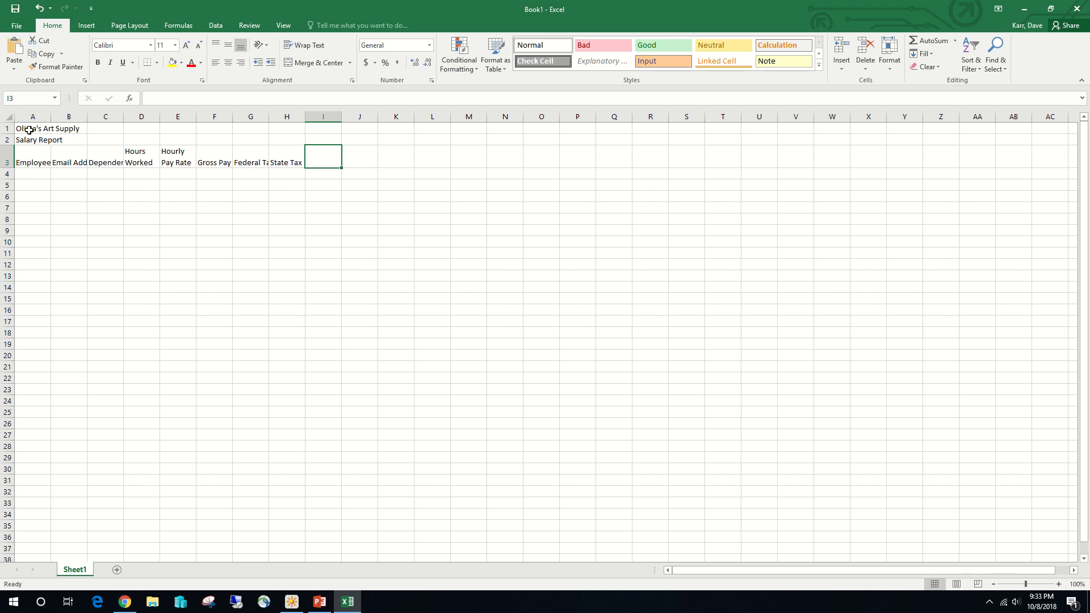
# - Enter the column heading "Tax %" in cell I3, with a space before the percent sign
pyautogui.write('Tax')
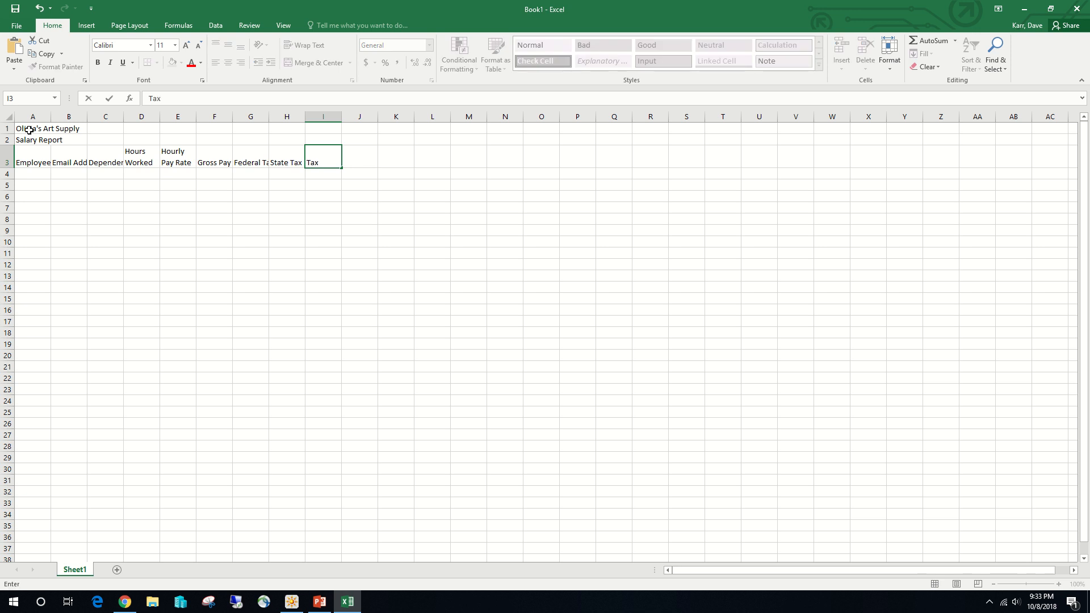
pyautogui.write('%')
pyautogui.press('Tab')
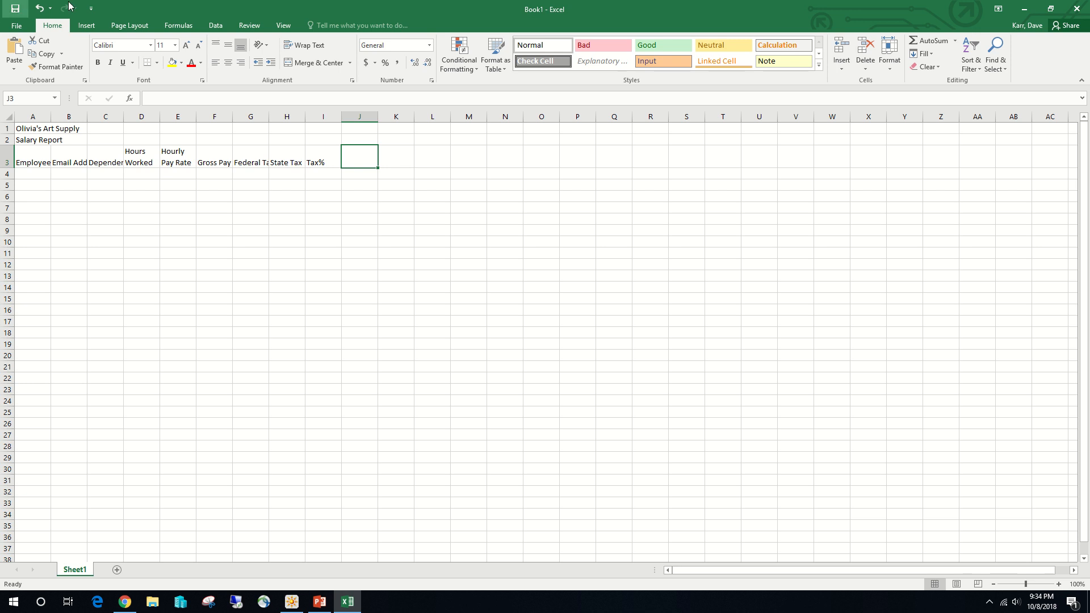
pyautogui.click(318, 163)
pyautogui.doubleClick(318, 163)
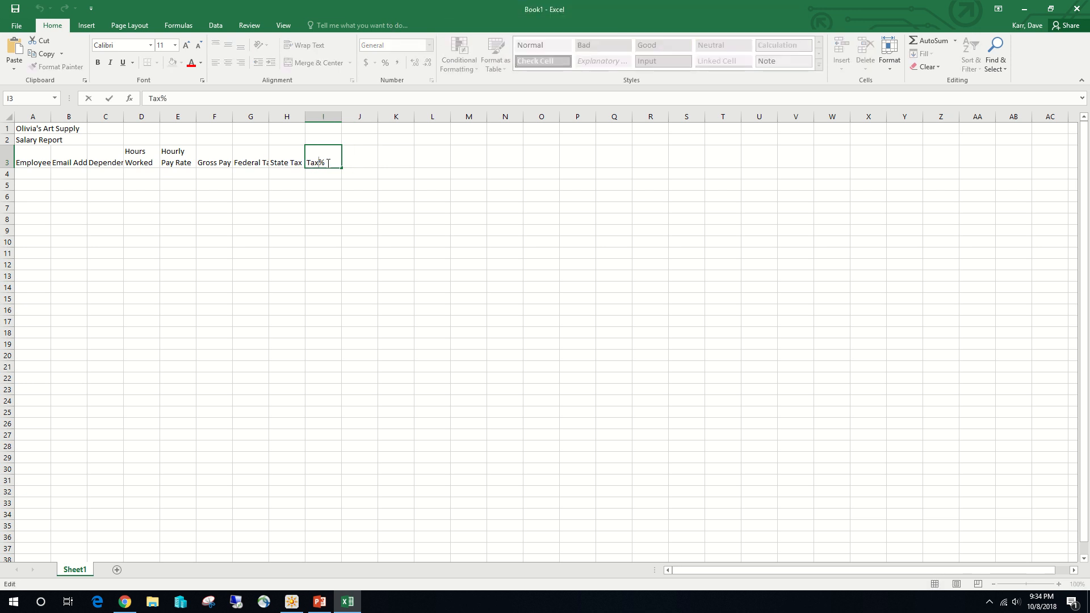
pyautogui.click(351, 163)
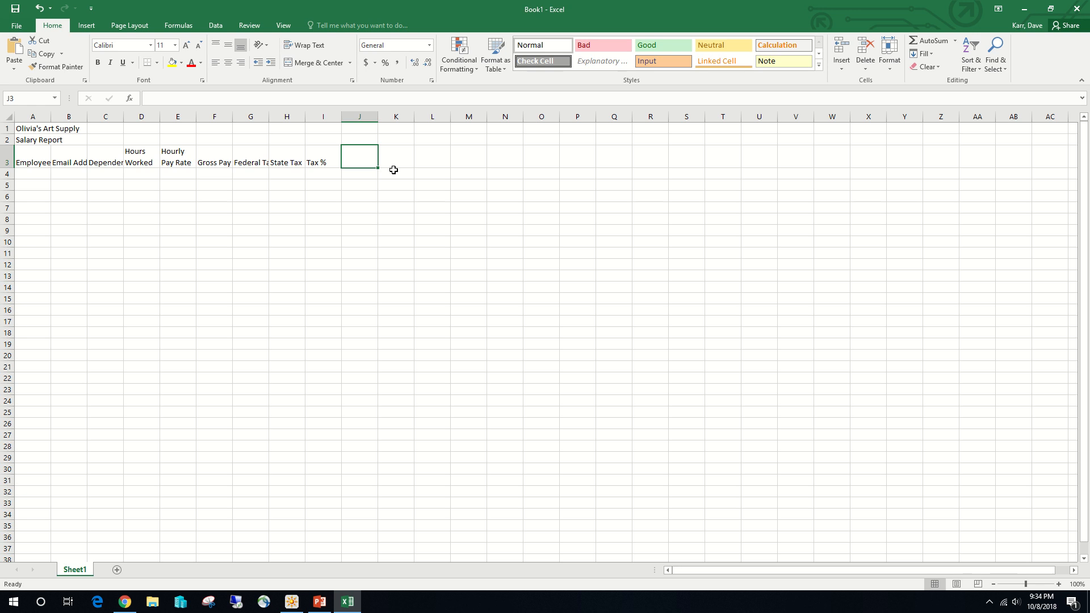
# - Enter the column headings "Net Pay" in J3 and "Hire Date" in K3
pyautogui.write('Net Pay')
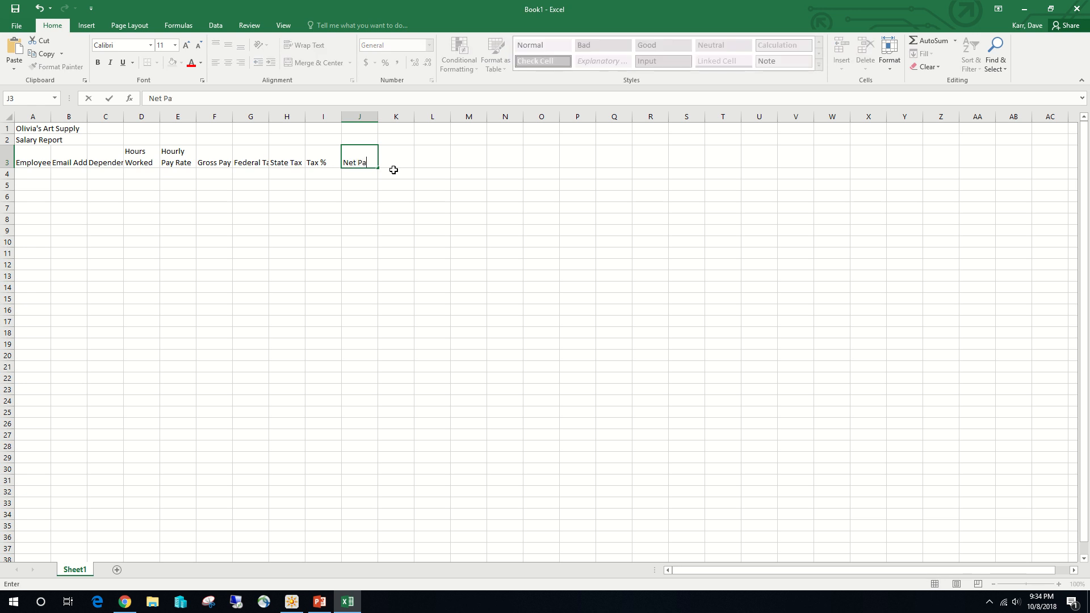
pyautogui.press('Tab')
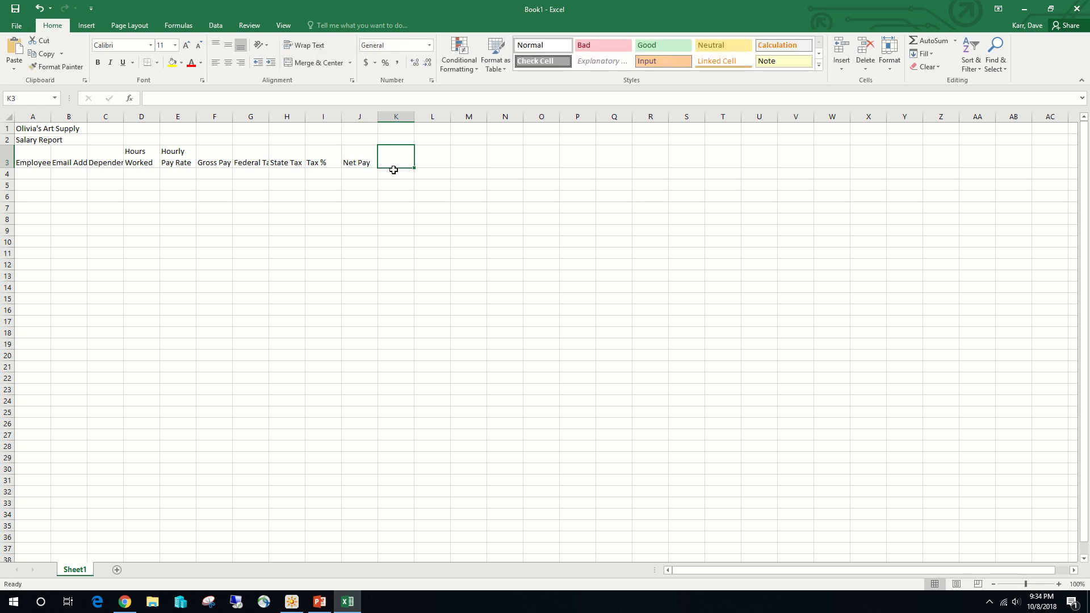
pyautogui.write('Hire Date')
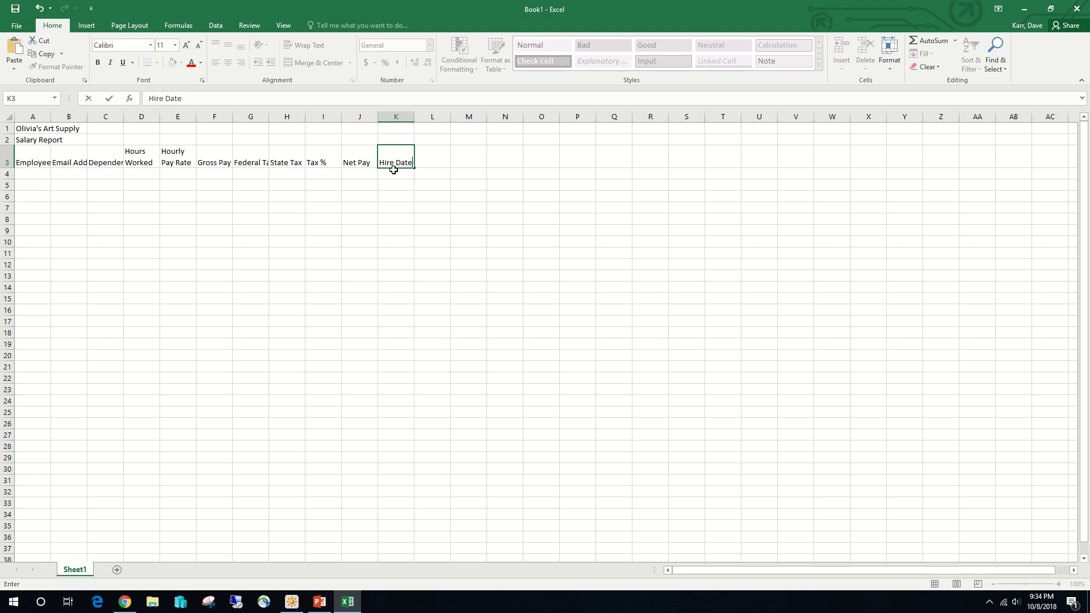
# - Enter the first employee's name, last name first, in cell A4 and leave the email address cell empty
pyautogui.click(40, 173)
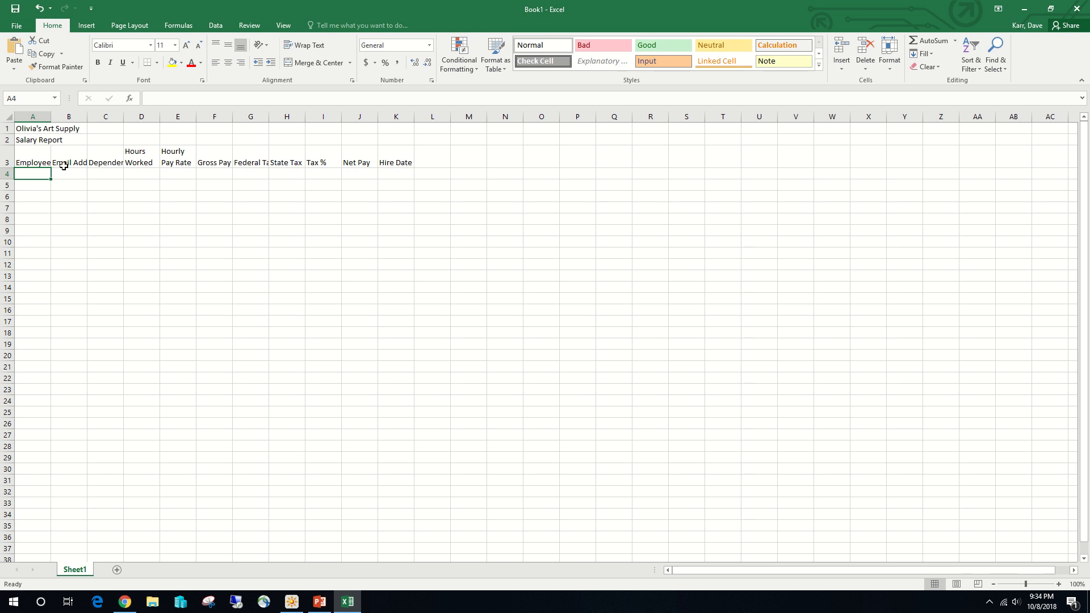
pyautogui.write('Jo')
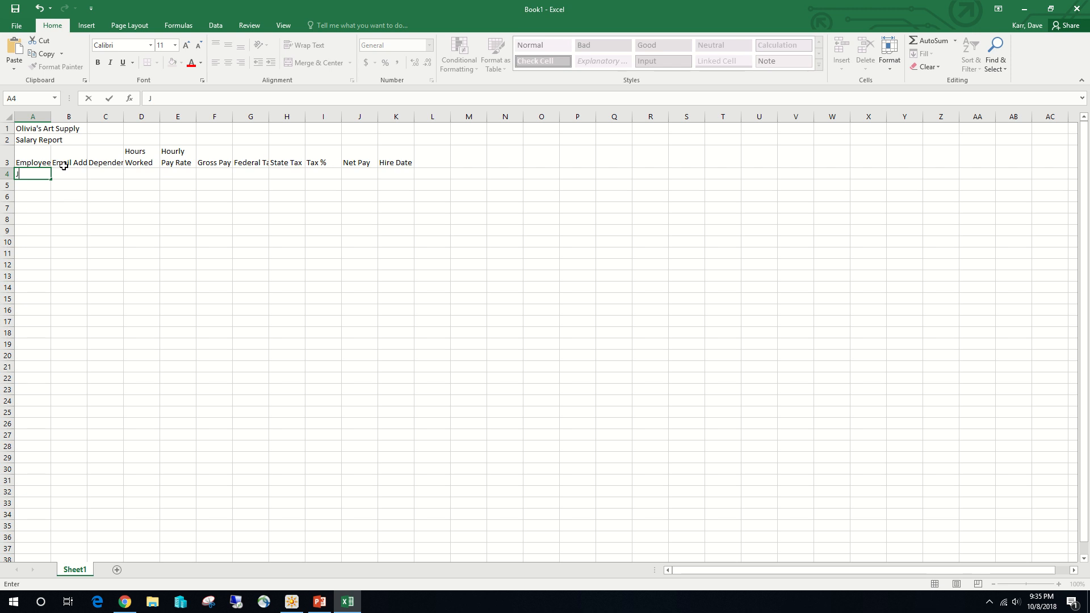
pyautogui.press('BackSpace')
pyautogui.press('Tab')
pyautogui.press('Tab')
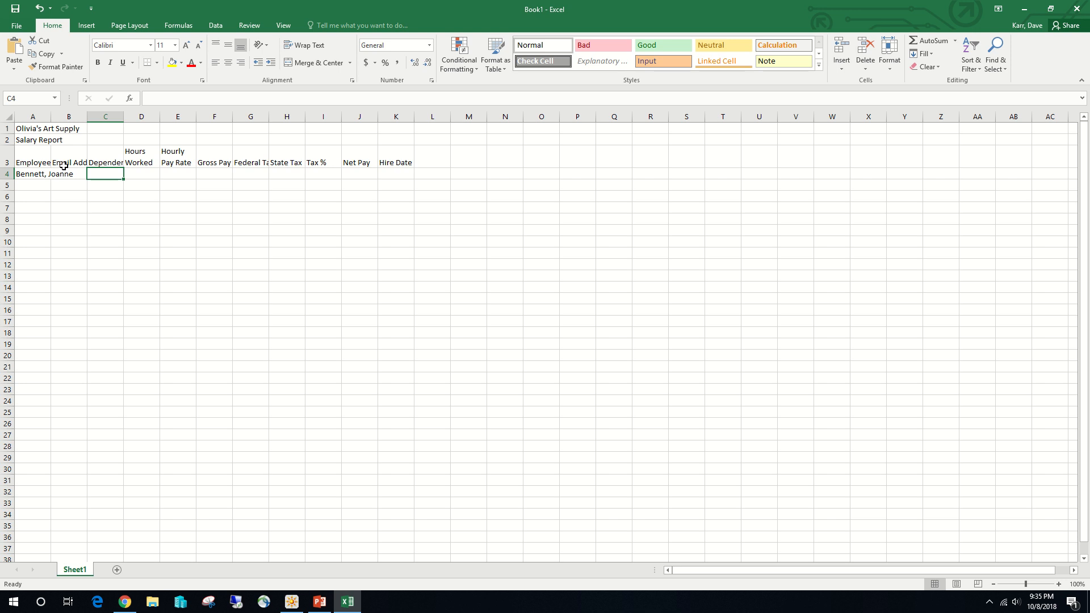
# - Enter 2 dependents in cell C4 and 64.25 hours worked in D4 for the first employee
pyautogui.write('2')
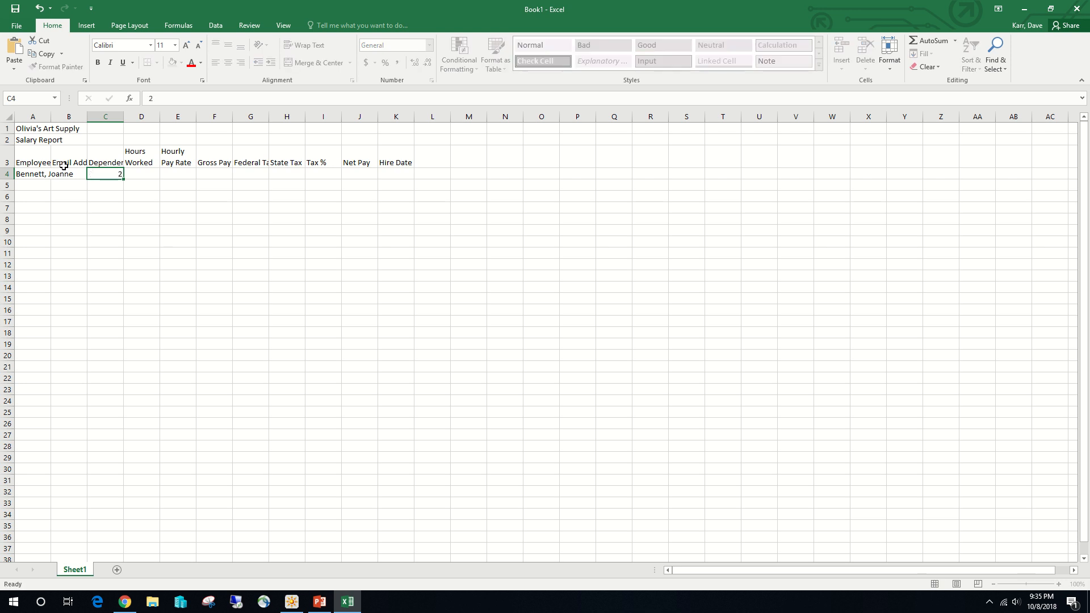
pyautogui.press('Tab')
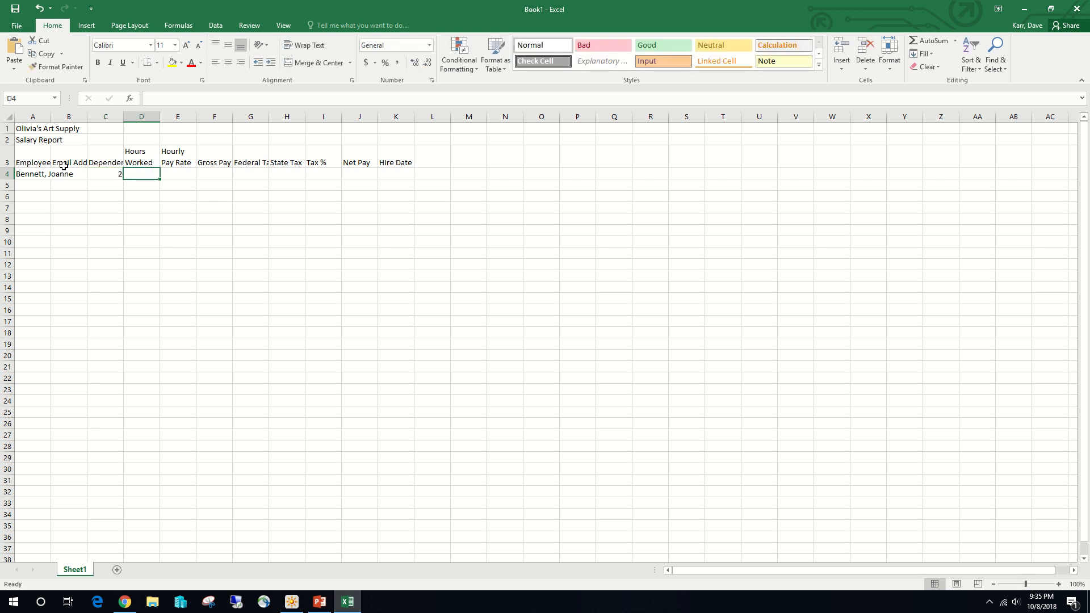
pyautogui.write('6')
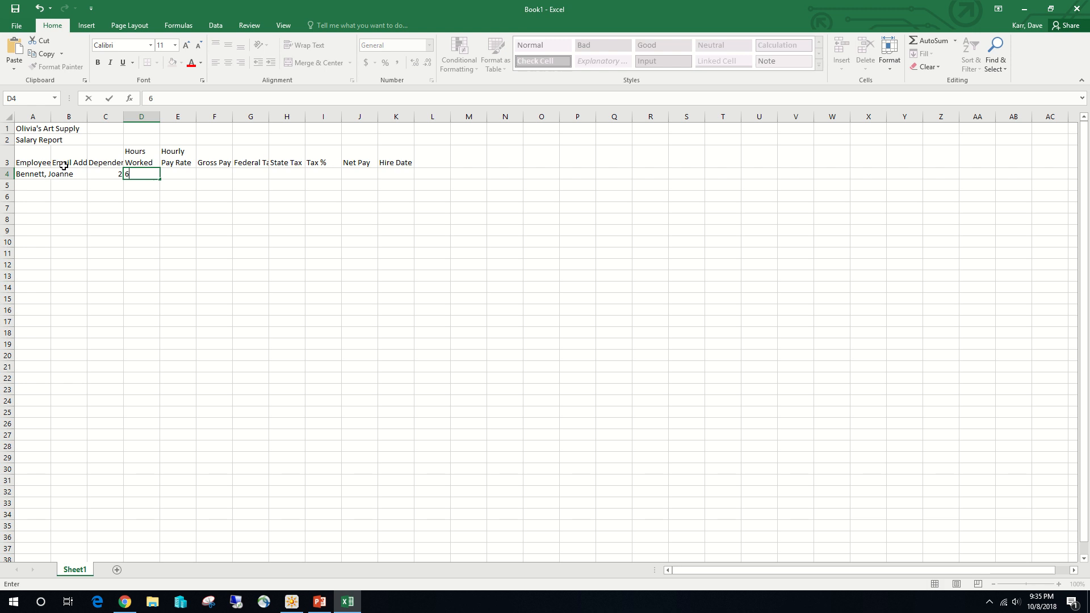
pyautogui.write('4.25')
pyautogui.press('Tab')
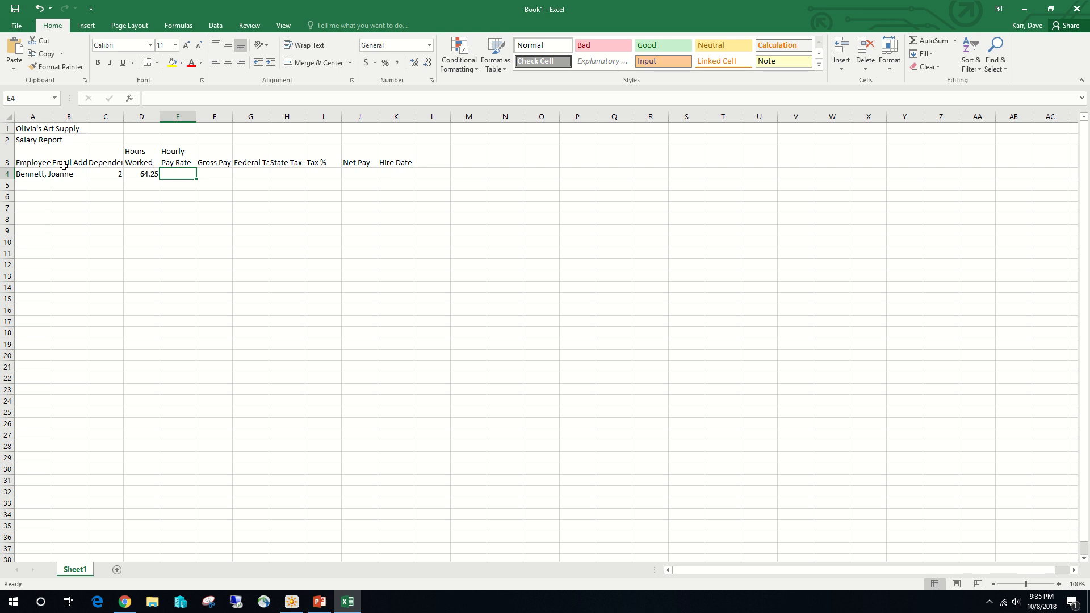
# - Enter the hourly pay rate 19.75 in cell E4 and the hire date 4/5/12 in K4, leaving F4 to J4 empty
pyautogui.write('19.')
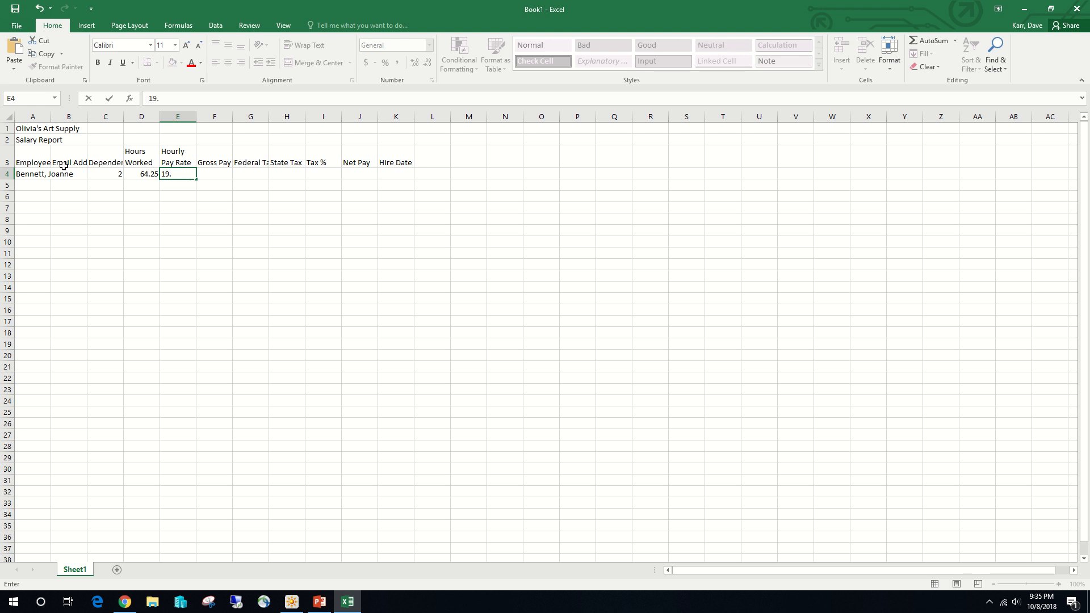
pyautogui.write('75')
pyautogui.press('Tab')
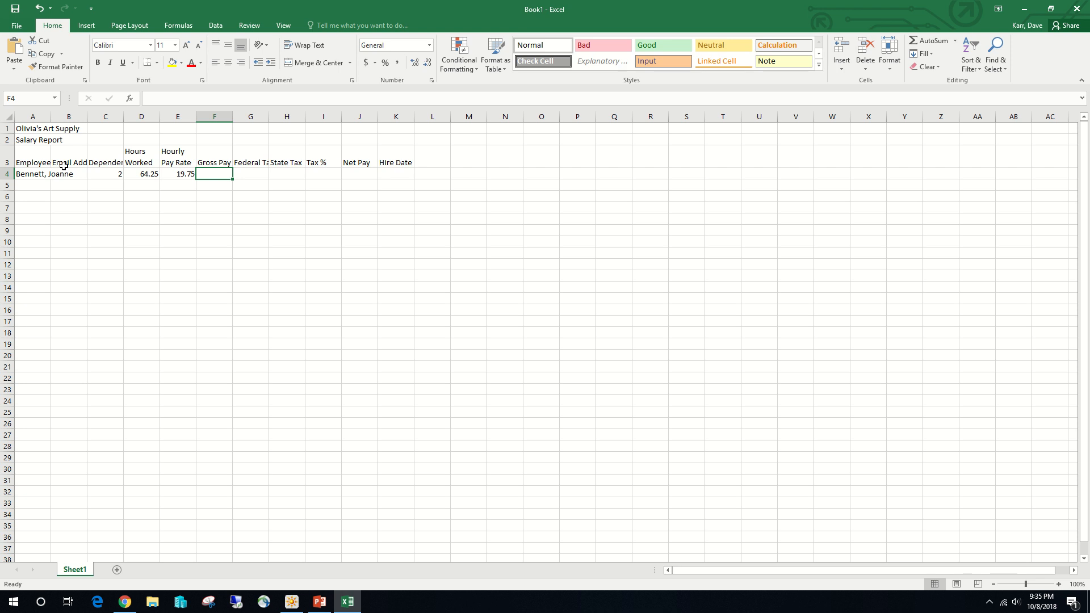
pyautogui.press('Right')
pyautogui.press('Right')
pyautogui.press('Right')
pyautogui.press('Right')
pyautogui.press('Right')
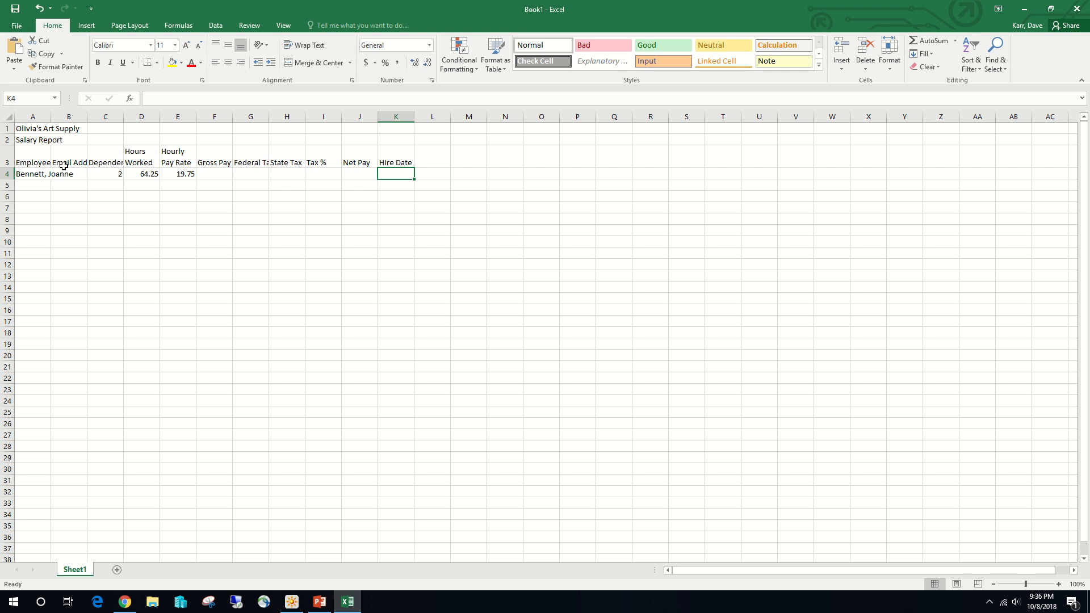
pyautogui.write('4/5')
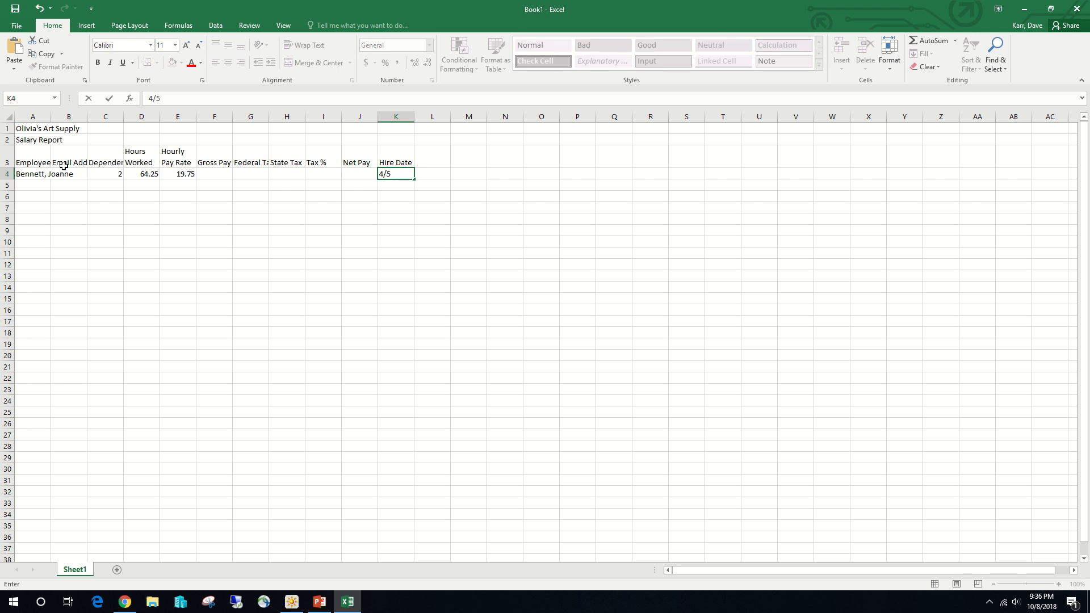
pyautogui.write('/12')
# - Enter the second employee's name, last name first, in cell A5
pyautogui.click(40, 182)
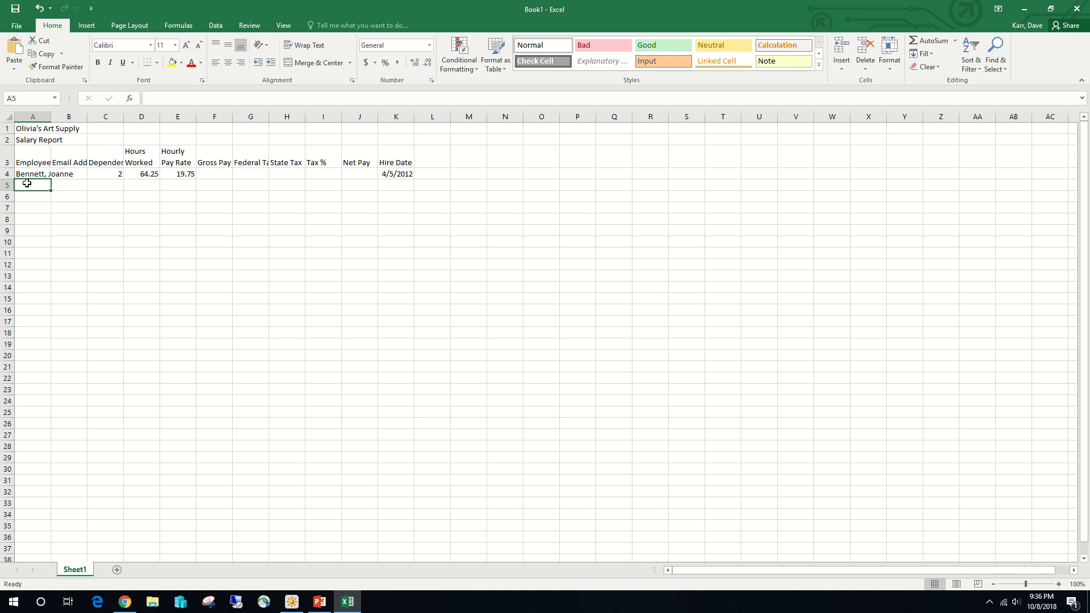
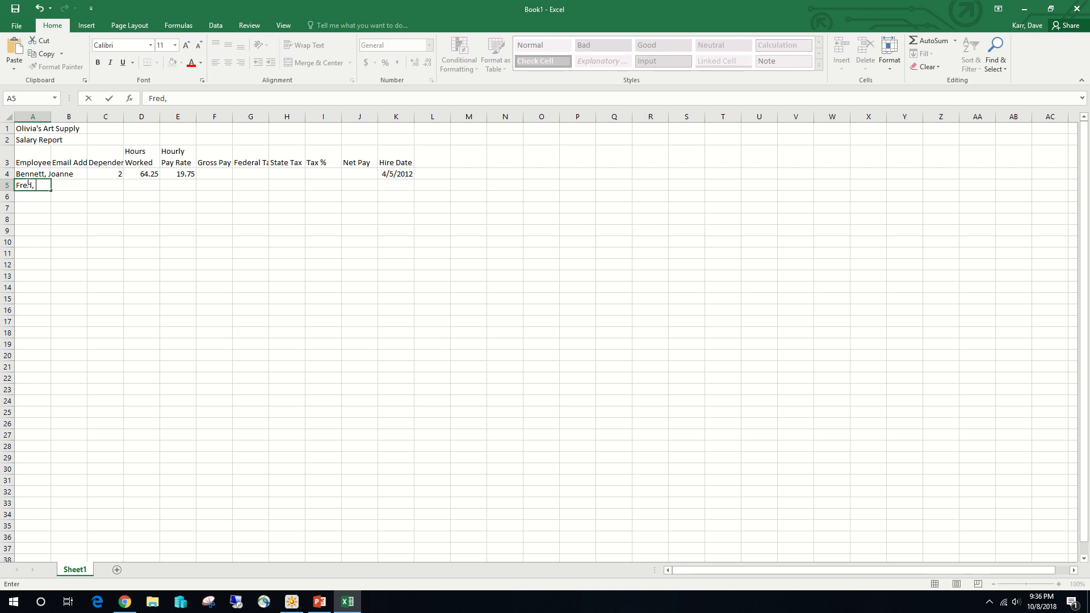
pyautogui.press('Return')
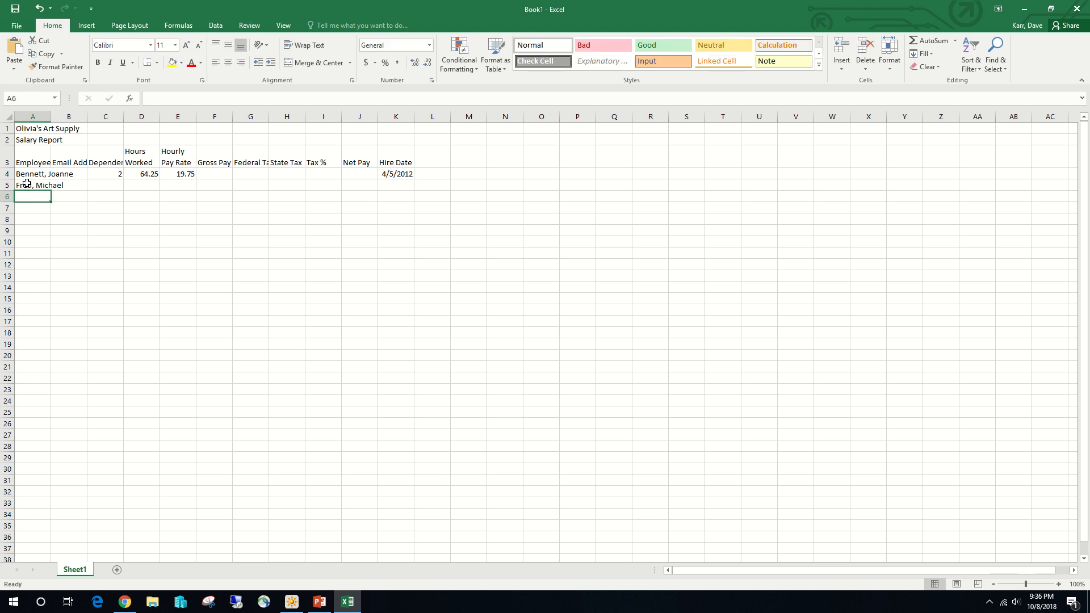
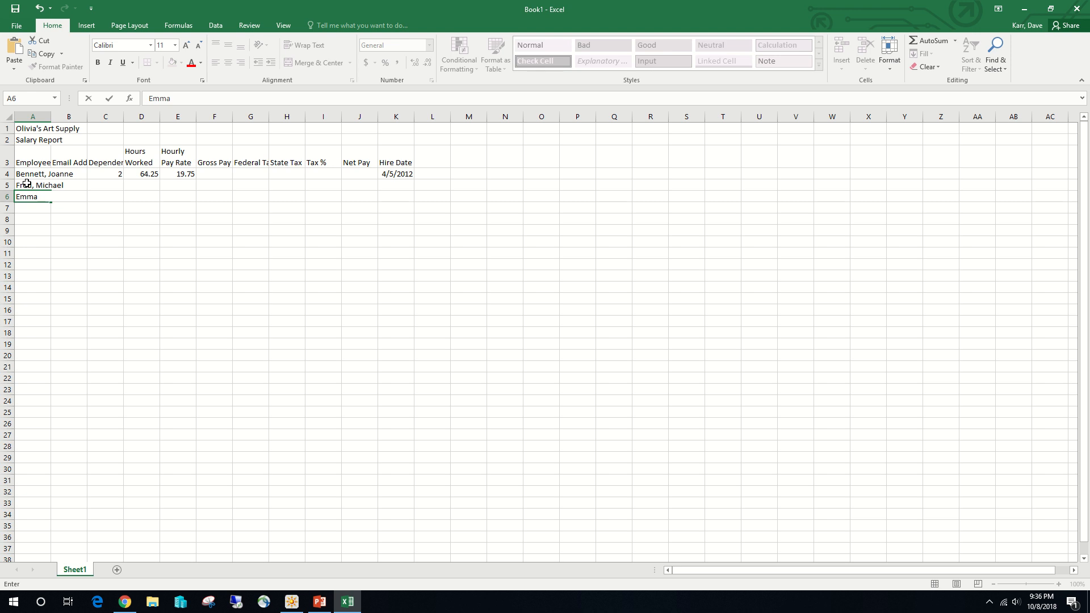
# - Enter the third employee's name, last name first, in cell A6
pyautogui.press('Return')
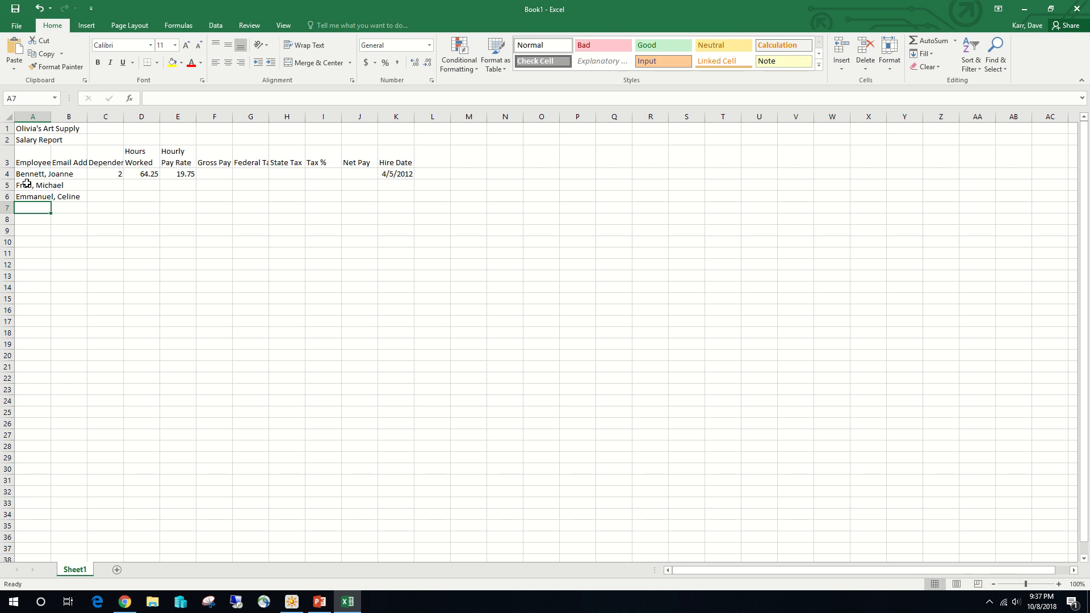
# - Enter the fourth employee's name in cell A7, correcting the misspelled last name
pyautogui.write('Knan')
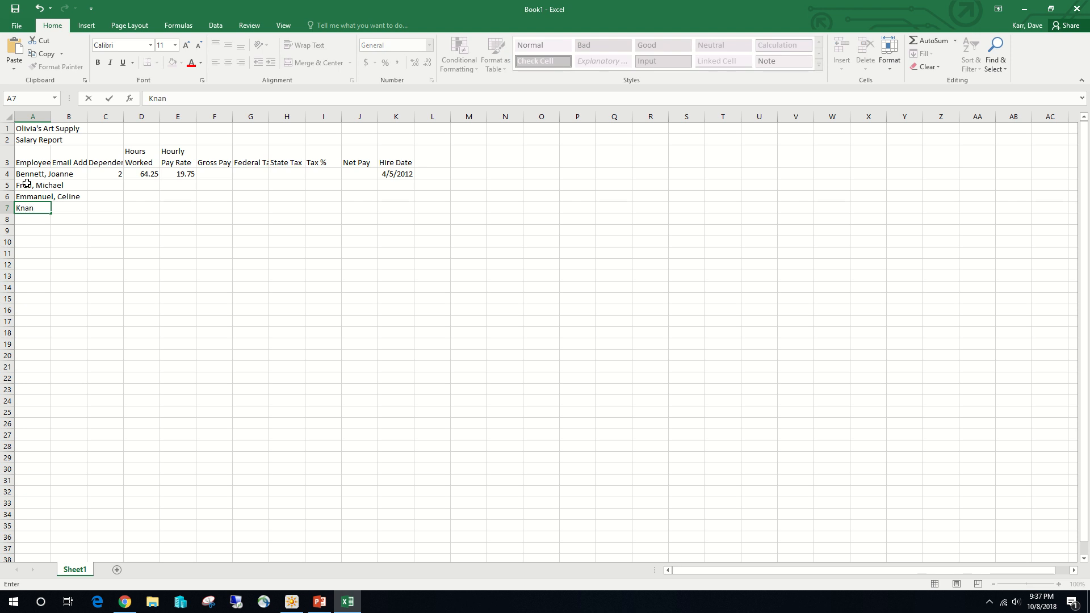
pyautogui.press('BackSpace')
pyautogui.press('BackSpace')
pyautogui.press('BackSpace')
pyautogui.press('Return')
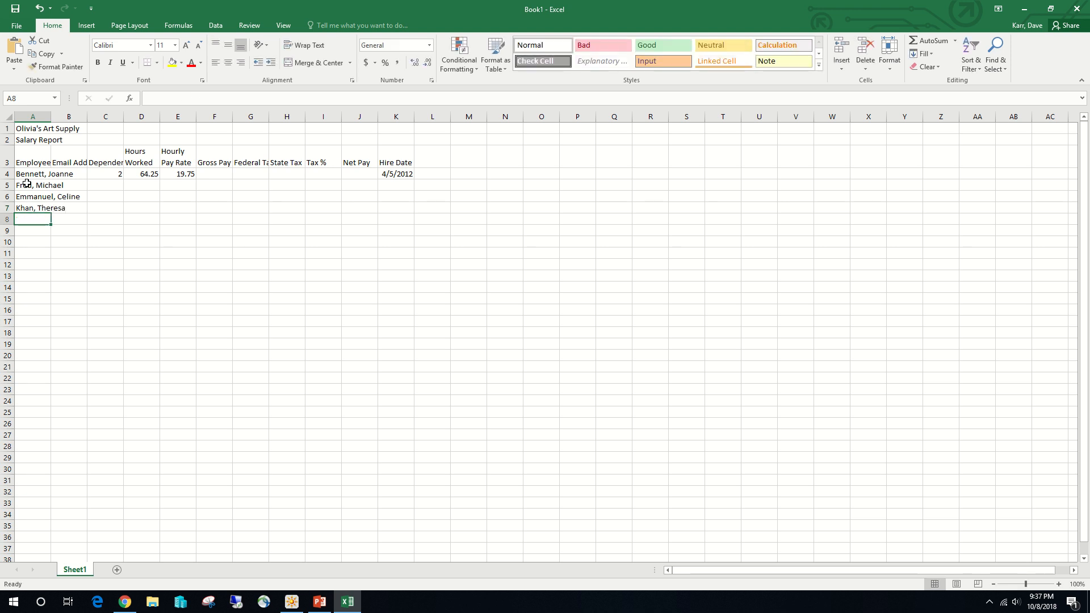
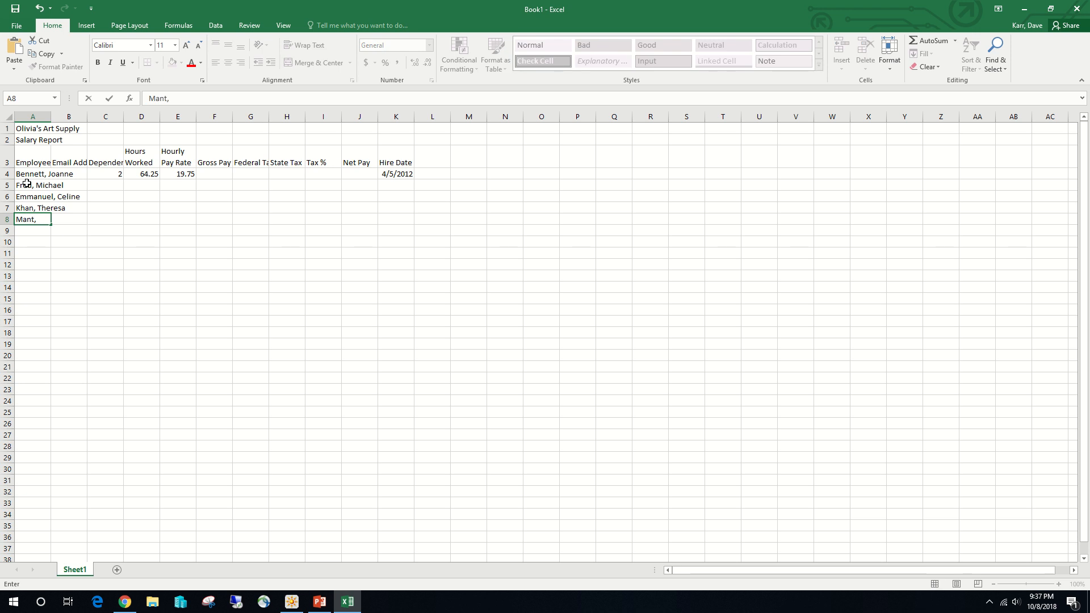
# - Enter the fifth and sixth employees' names, last name first, in cells A8 and A9
pyautogui.press('Return')
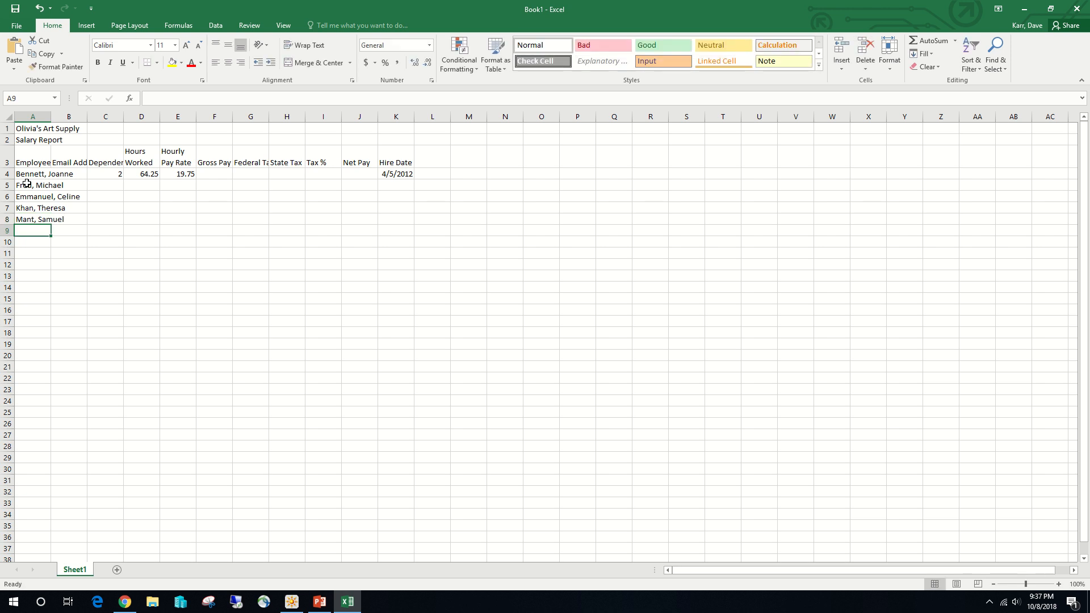
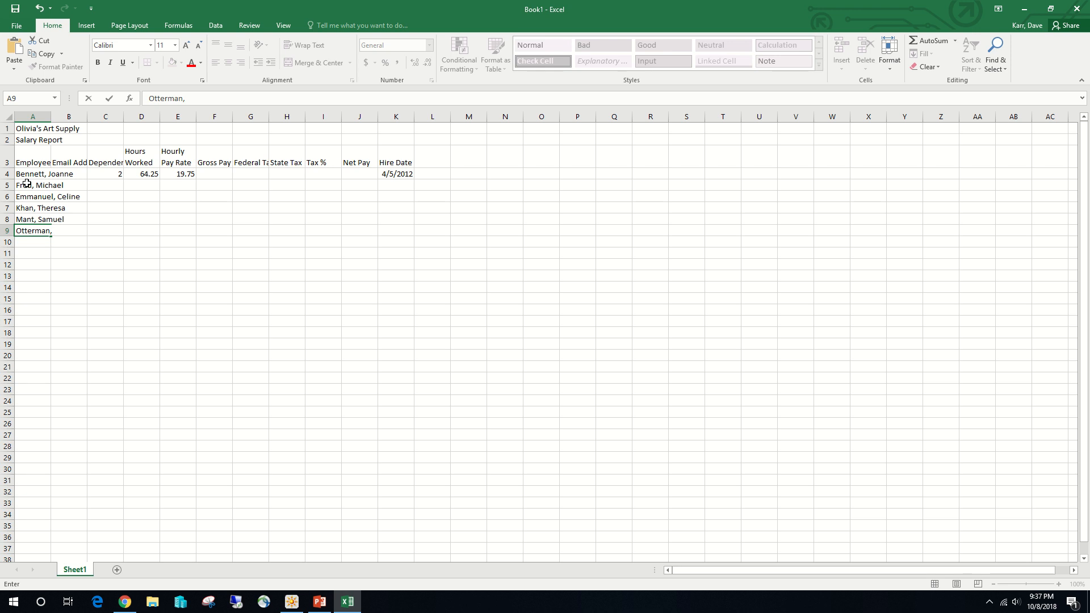
pyautogui.press('Return')
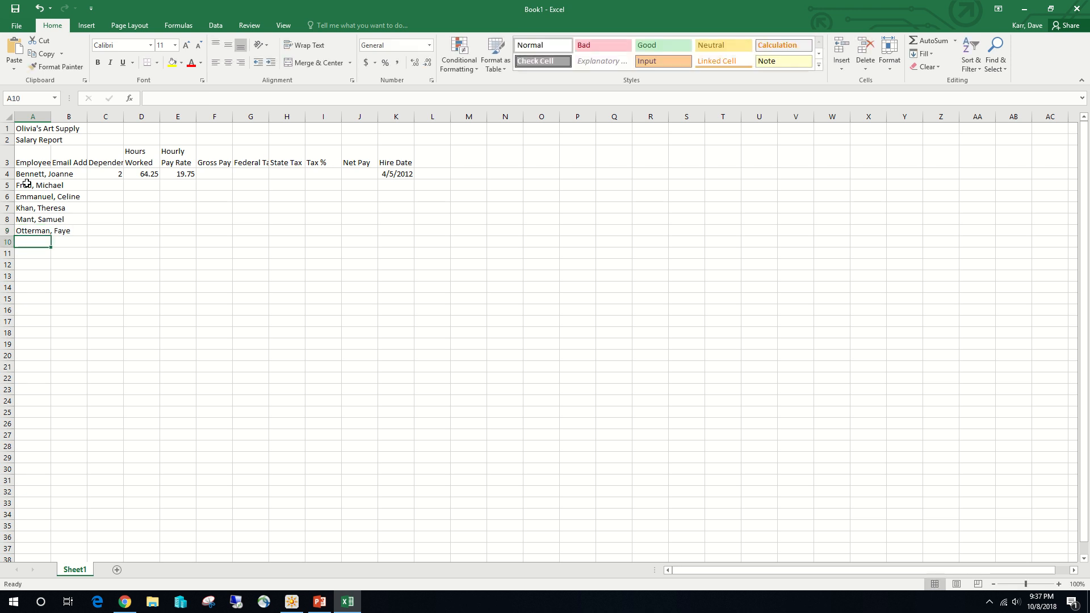
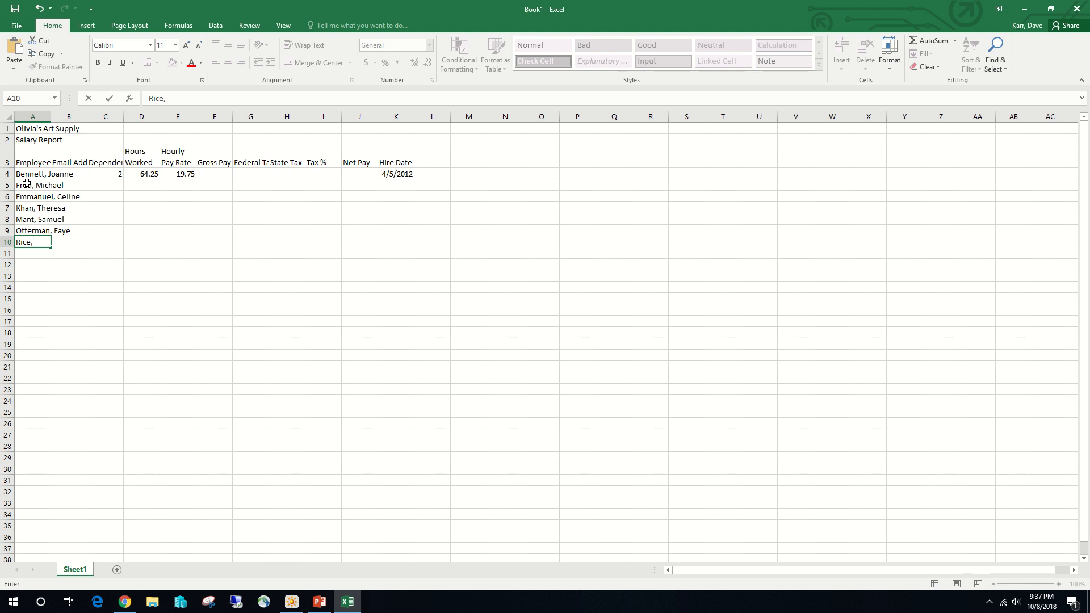
# - Enter the seventh and eighth employees' names, last name first, in cells A10 and A11
pyautogui.press('Return')
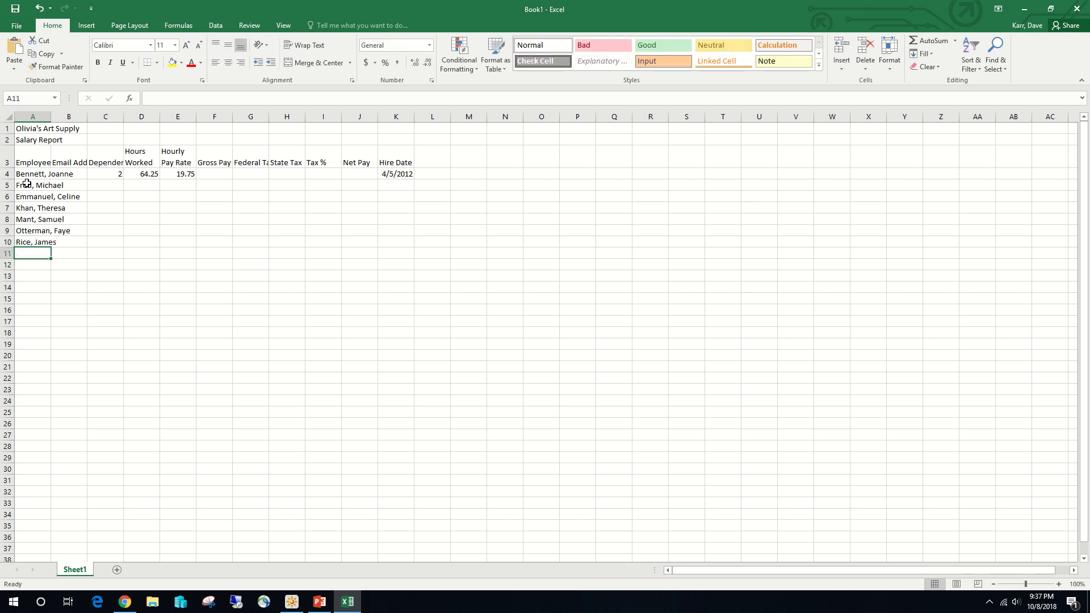
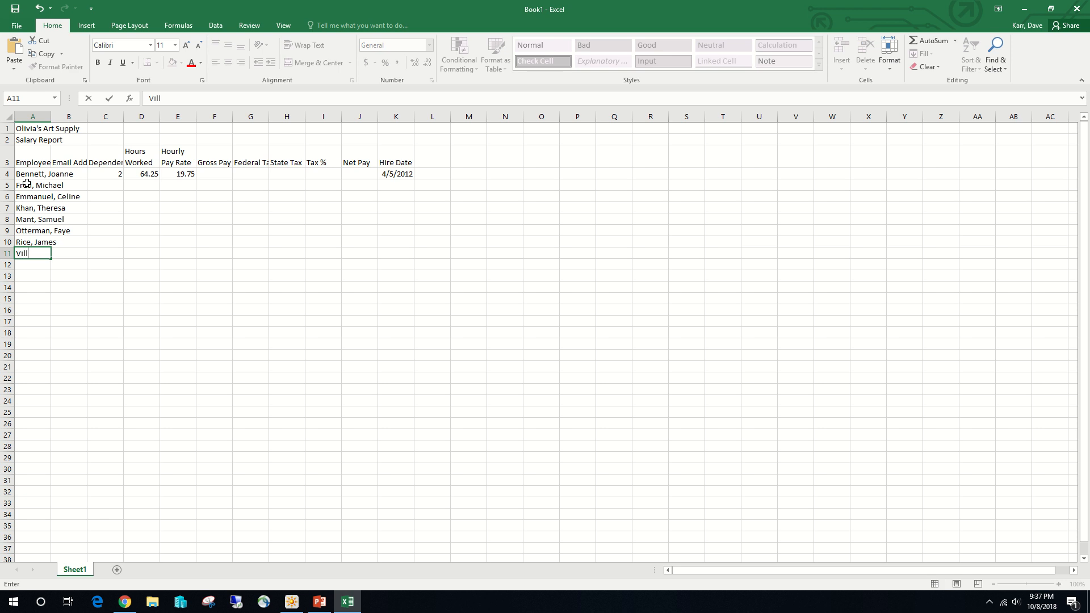
pyautogui.press('Return')
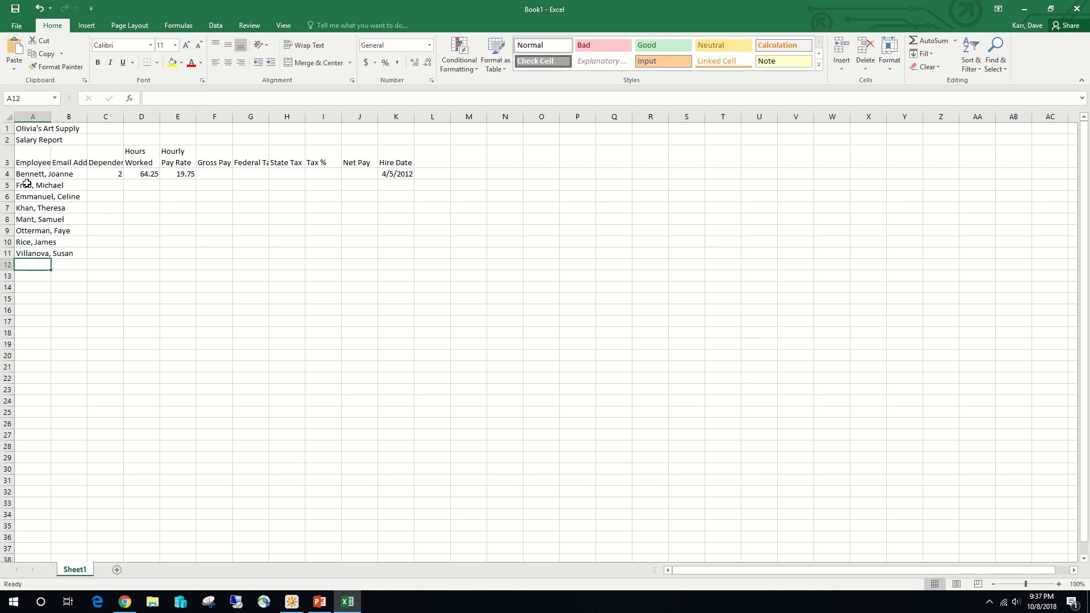
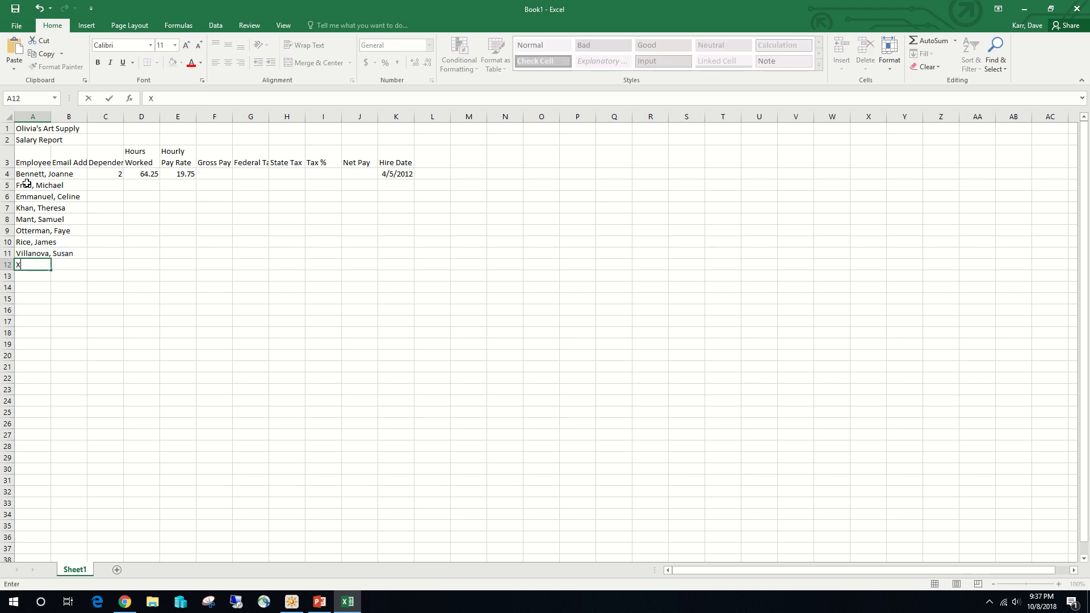
# - Enter the numbers of dependents 1, 0 and 3 in cells C5 to C7
pyautogui.click(117, 187)
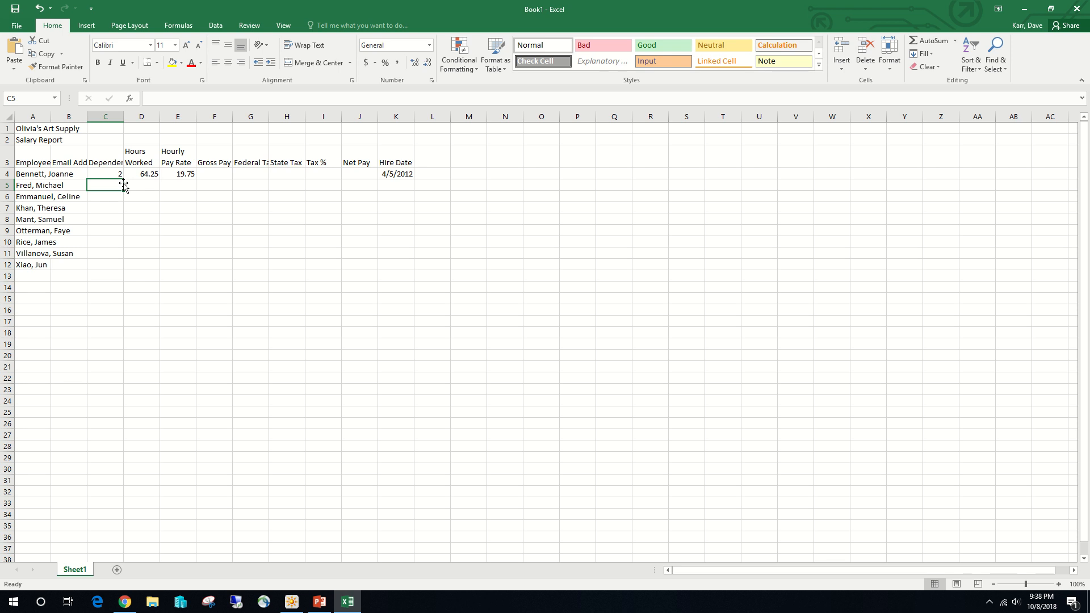
pyautogui.write('5')
pyautogui.press('Return')
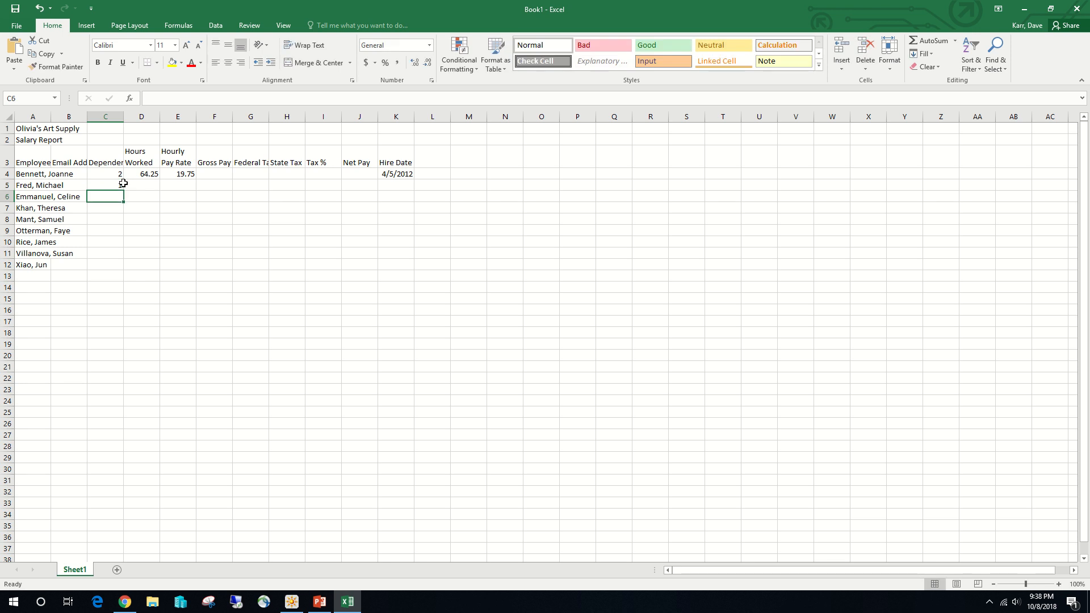
pyautogui.write('0')
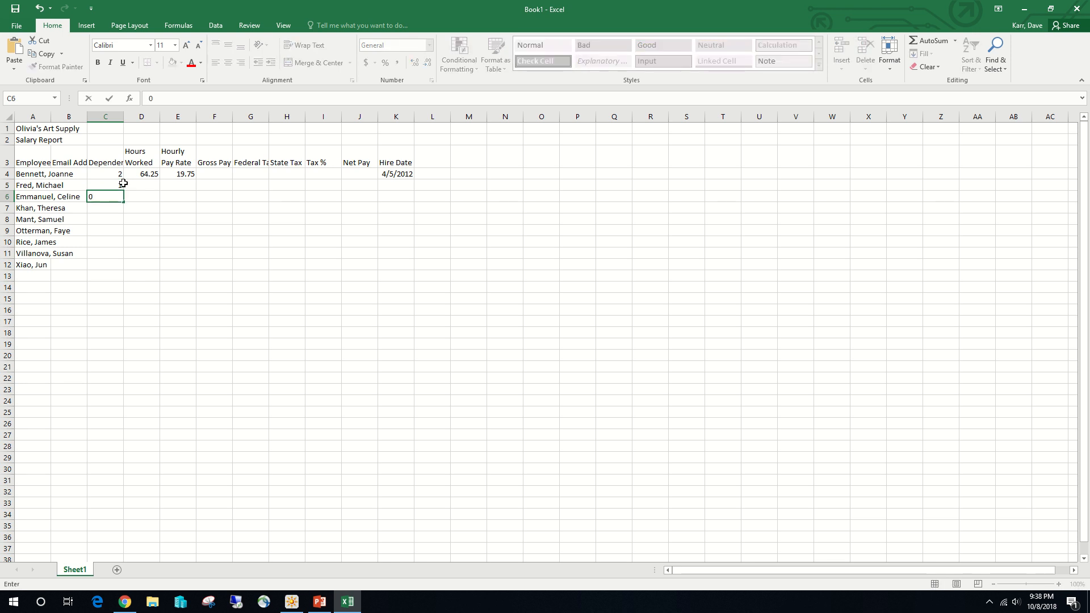
pyautogui.press('Return')
pyautogui.write('3')
pyautogui.press('Return')
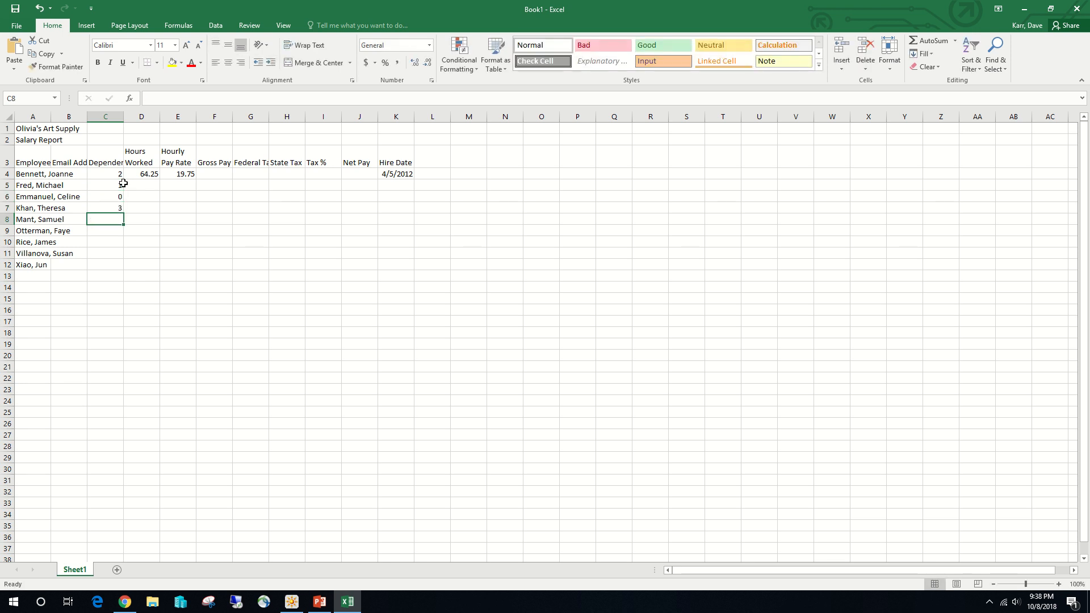
# - Enter the numbers of dependents 2, 0, 2 and 1 in cells C8 to C11
pyautogui.write('2')
pyautogui.press('Return')
pyautogui.write('0')
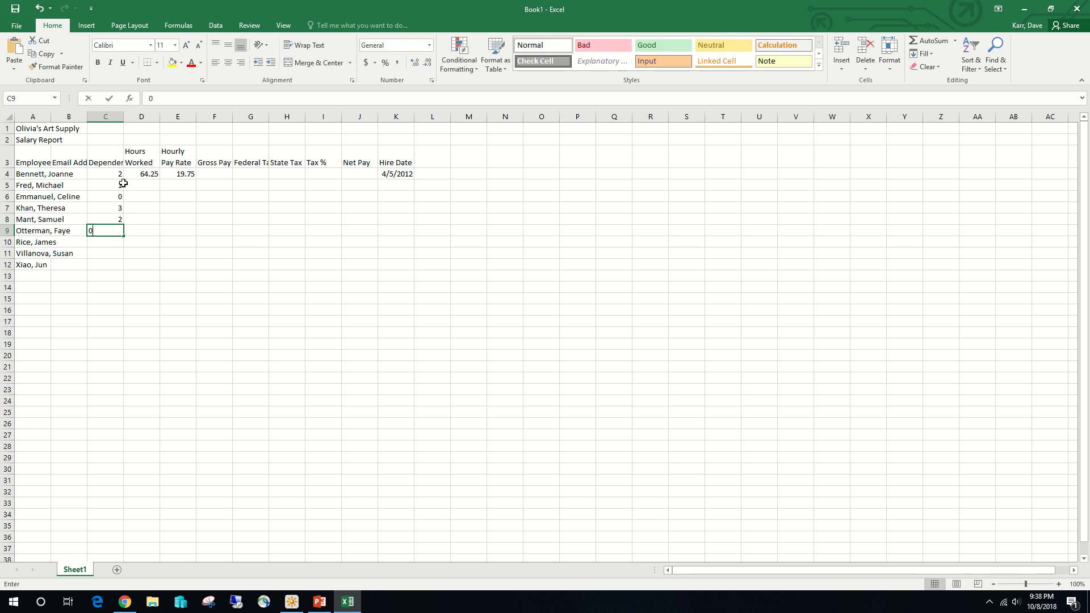
pyautogui.press('Return')
pyautogui.write('2')
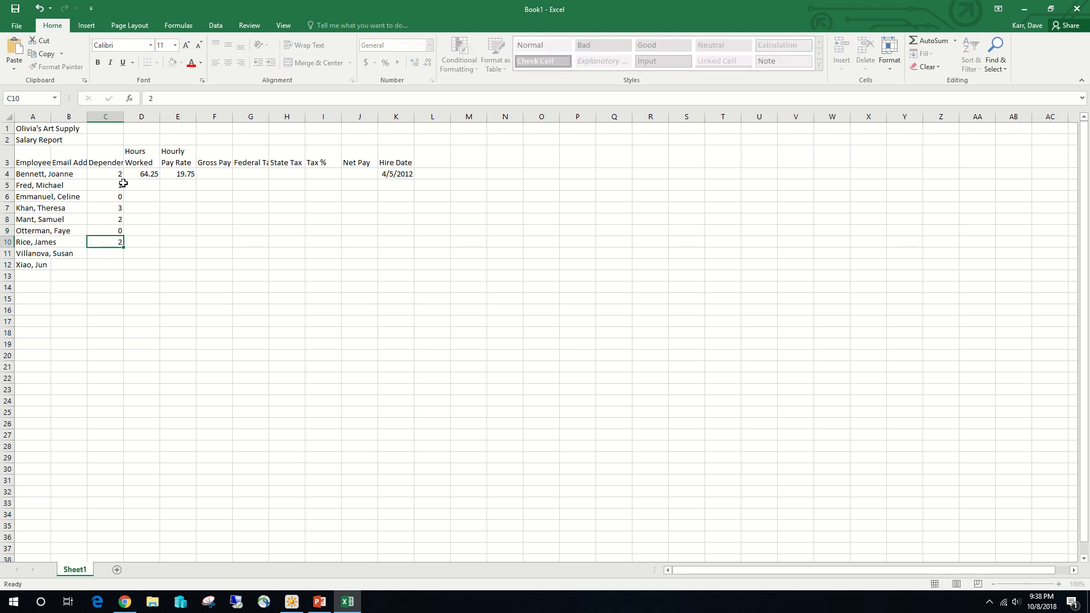
pyautogui.press('Return')
pyautogui.write('1')
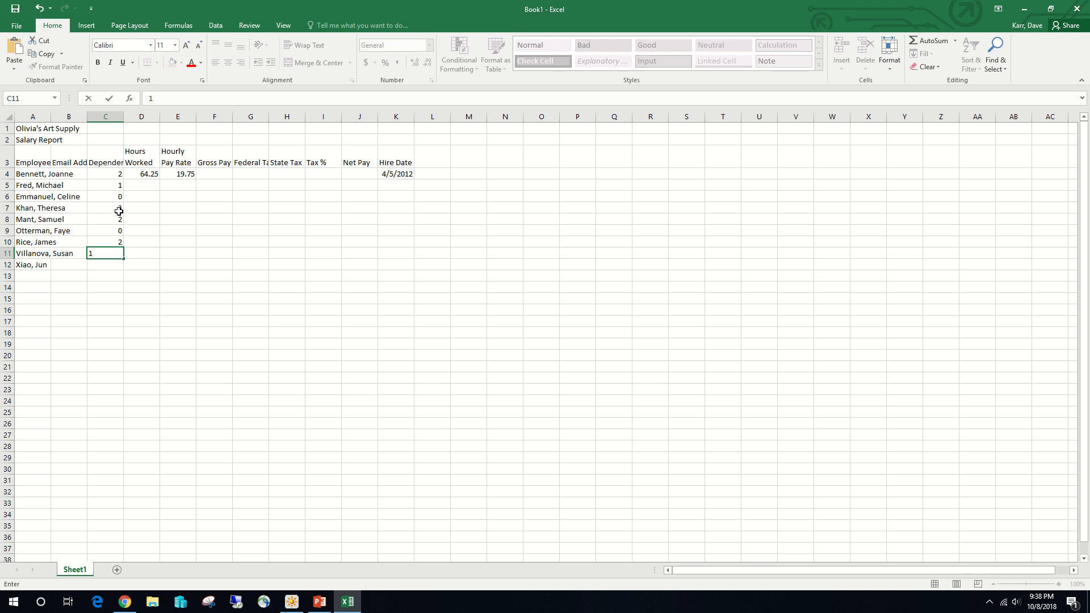
# - Correct the numbers of dependents to 0 in cell C10 and 2 in C11, and enter 1 in C12
pyautogui.click(125, 242)
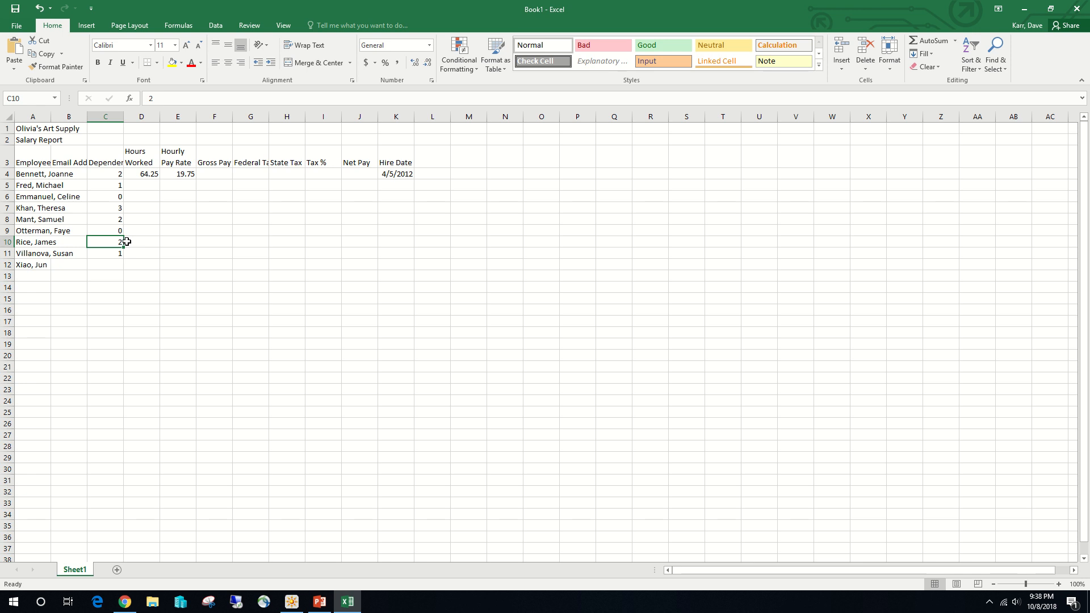
pyautogui.write('0')
pyautogui.press('Down')
pyautogui.press('Left')
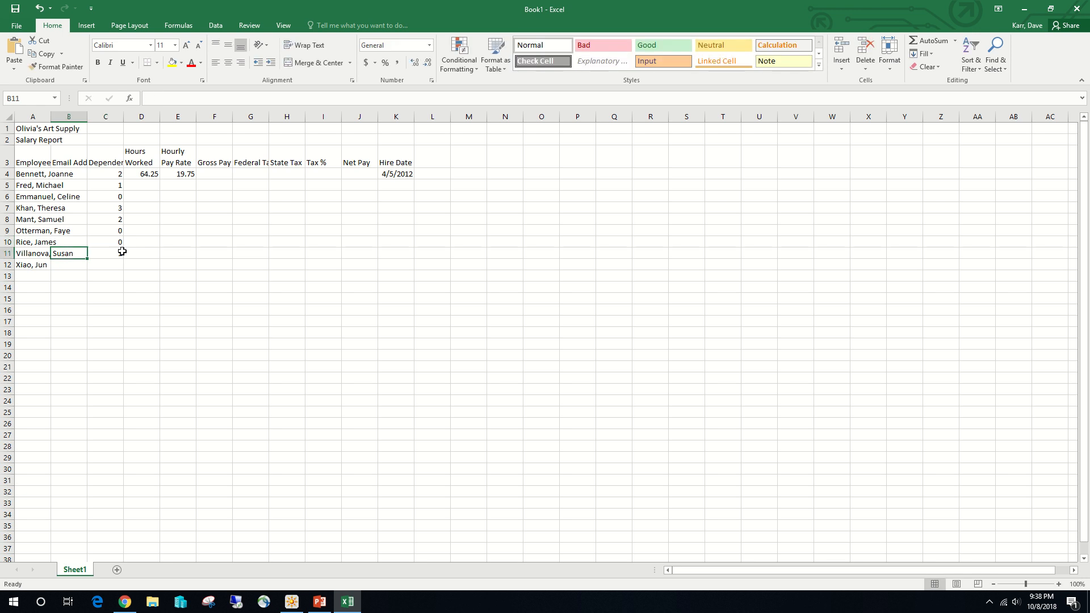
pyautogui.click(119, 253)
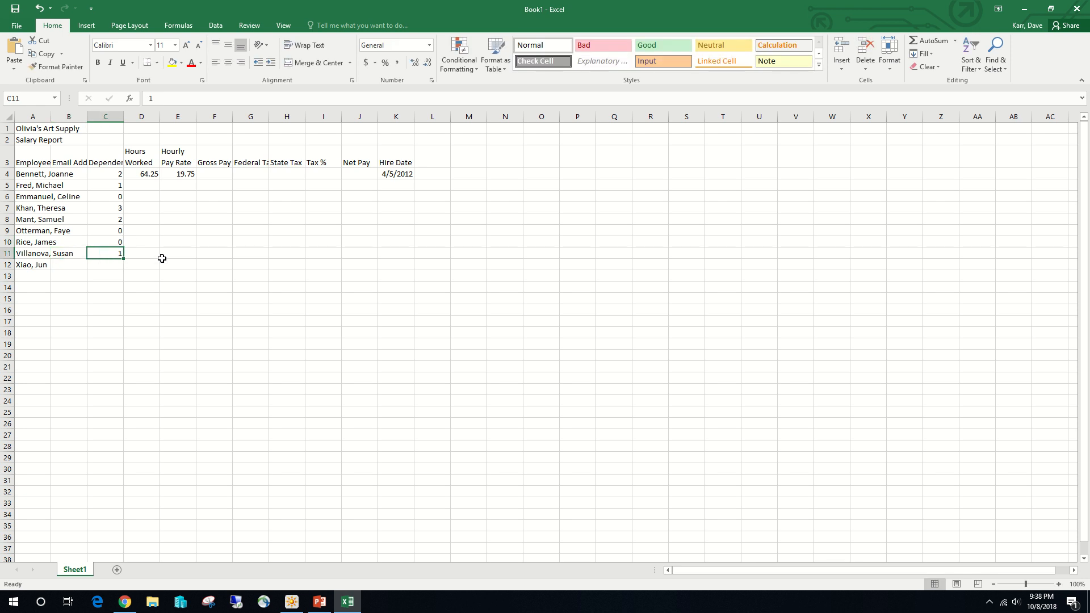
pyautogui.write('2')
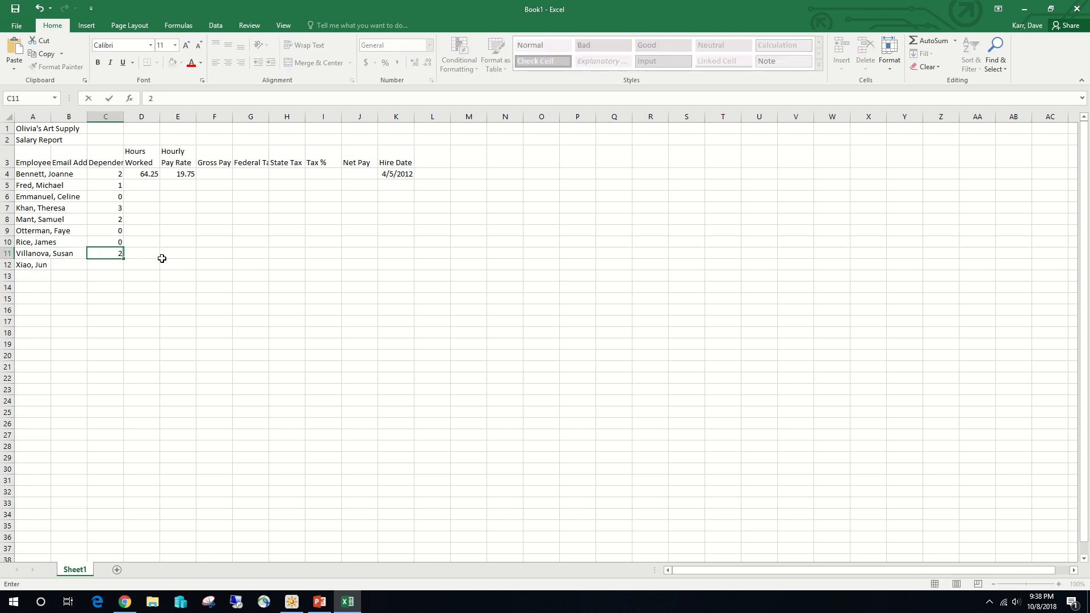
pyautogui.press('Return')
pyautogui.write('1')
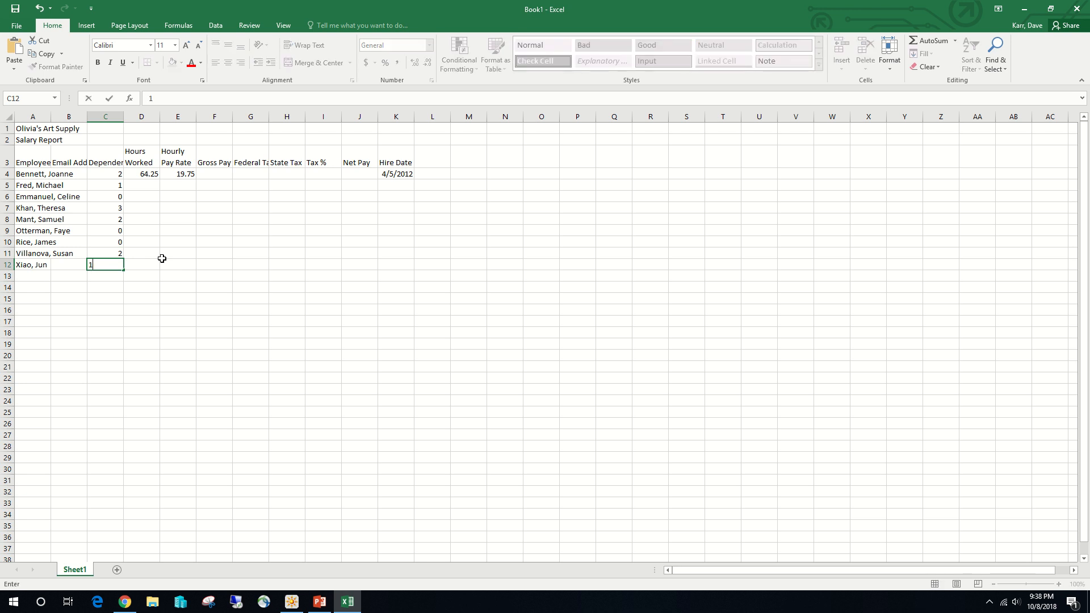
# - Enter the hours worked 80.00, 72.50 and 60 in cells D5 to D7
pyautogui.click(144, 184)
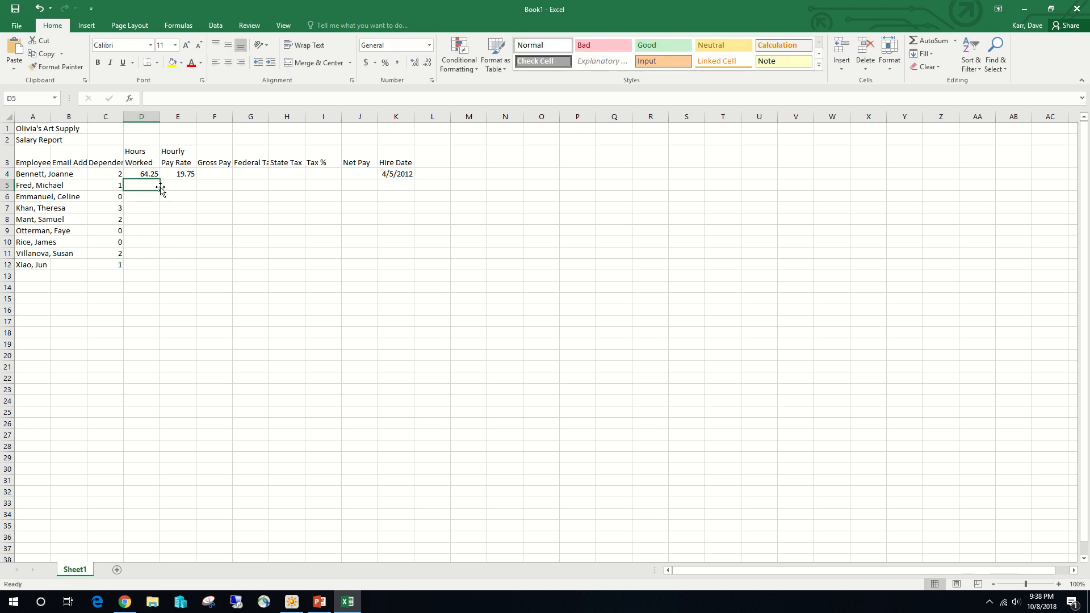
pyautogui.write('80')
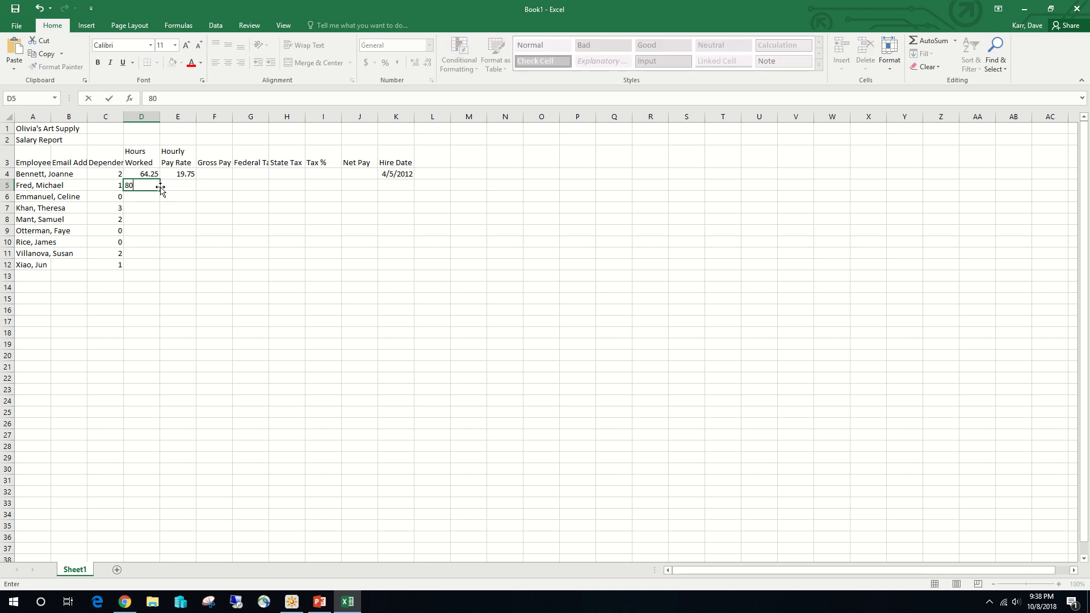
pyautogui.write('.00')
pyautogui.press('Return')
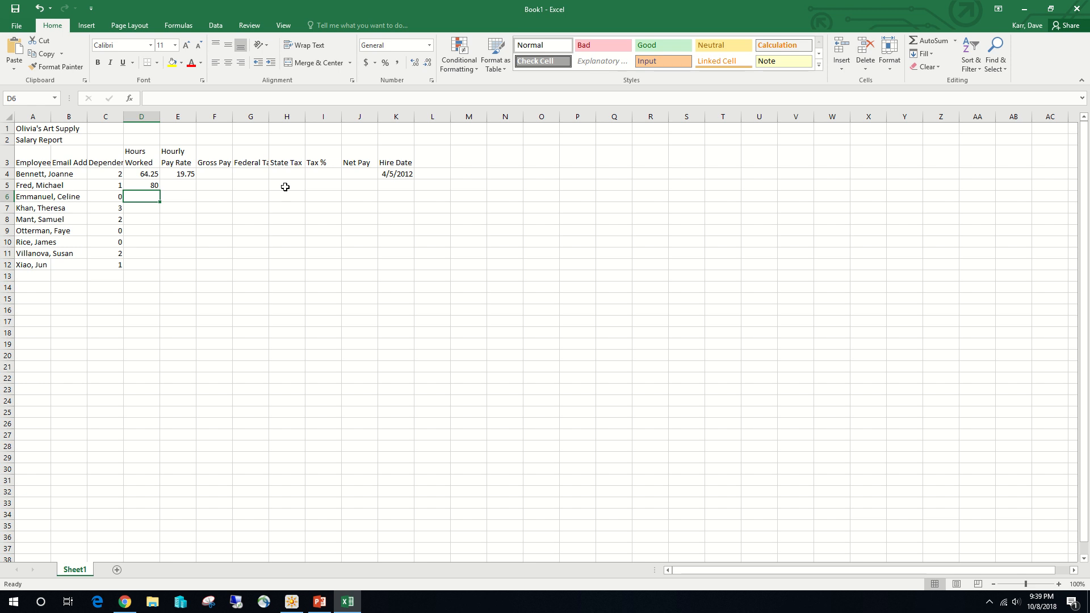
pyautogui.write('72.50')
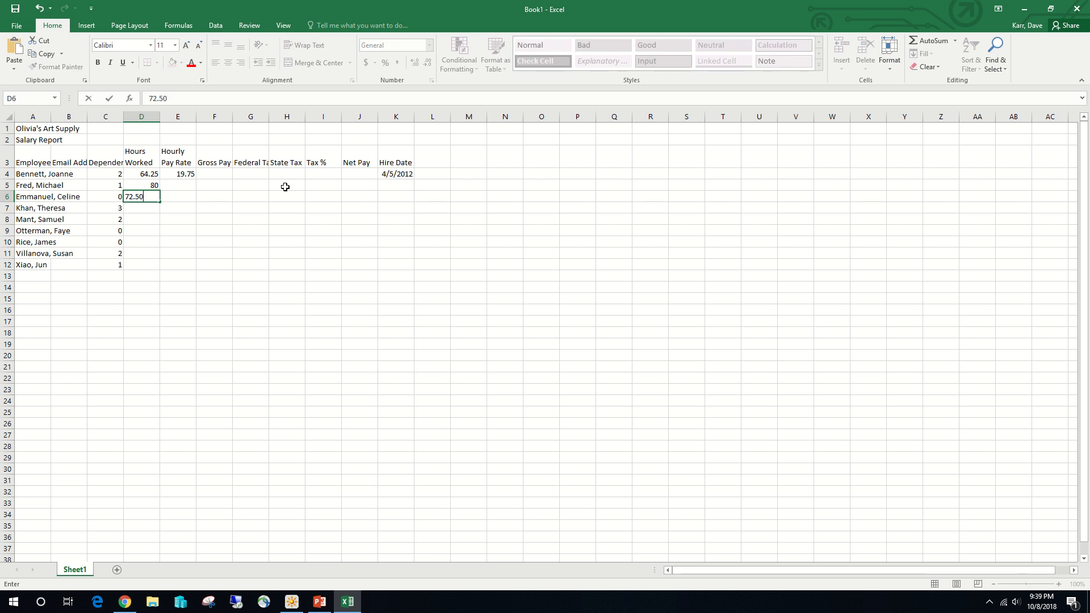
pyautogui.press('Return')
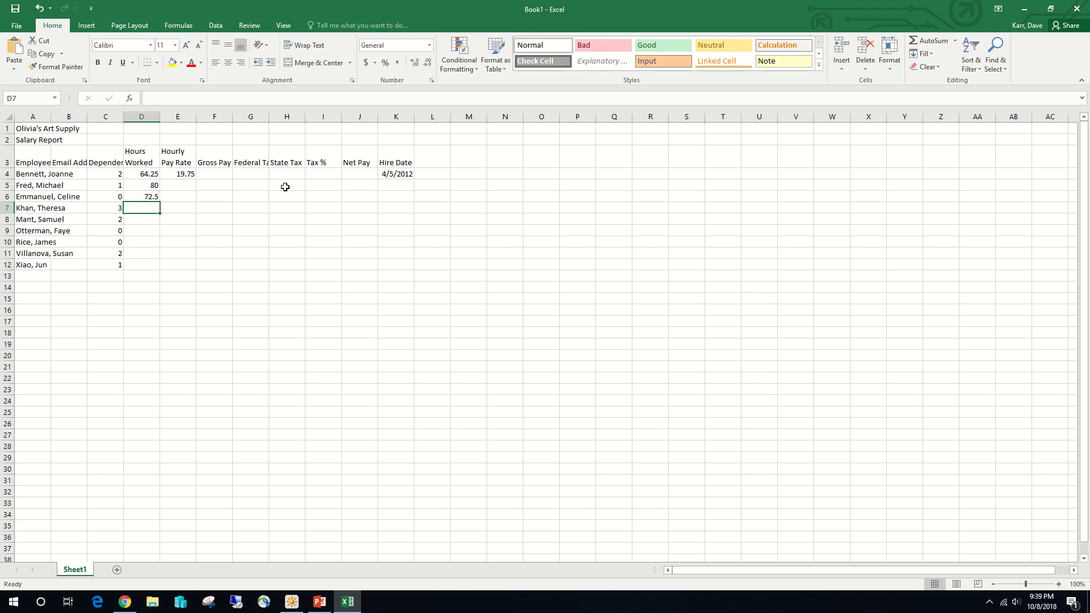
pyautogui.write('60')
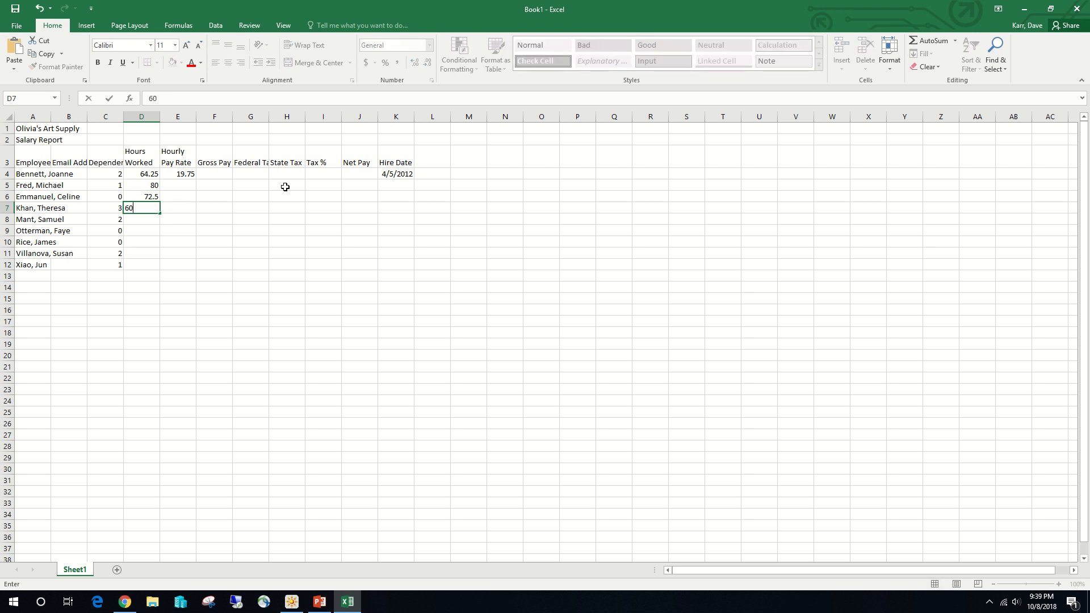
pyautogui.press('Return')
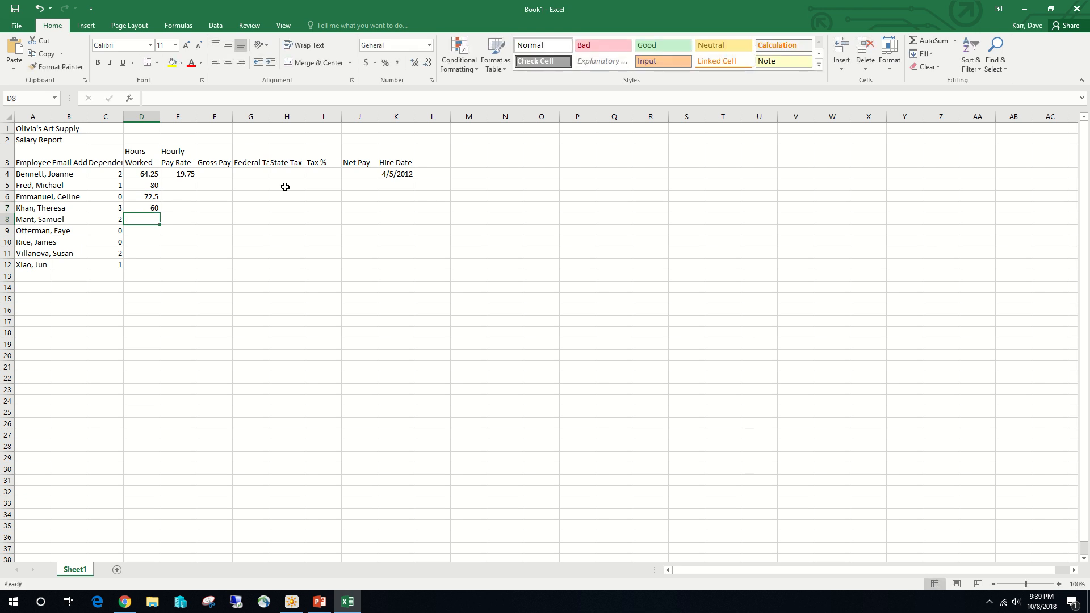
# - Enter the hours worked 46, 75.75 and 80 in cells D8 to D10
pyautogui.write('46')
pyautogui.press('Return')
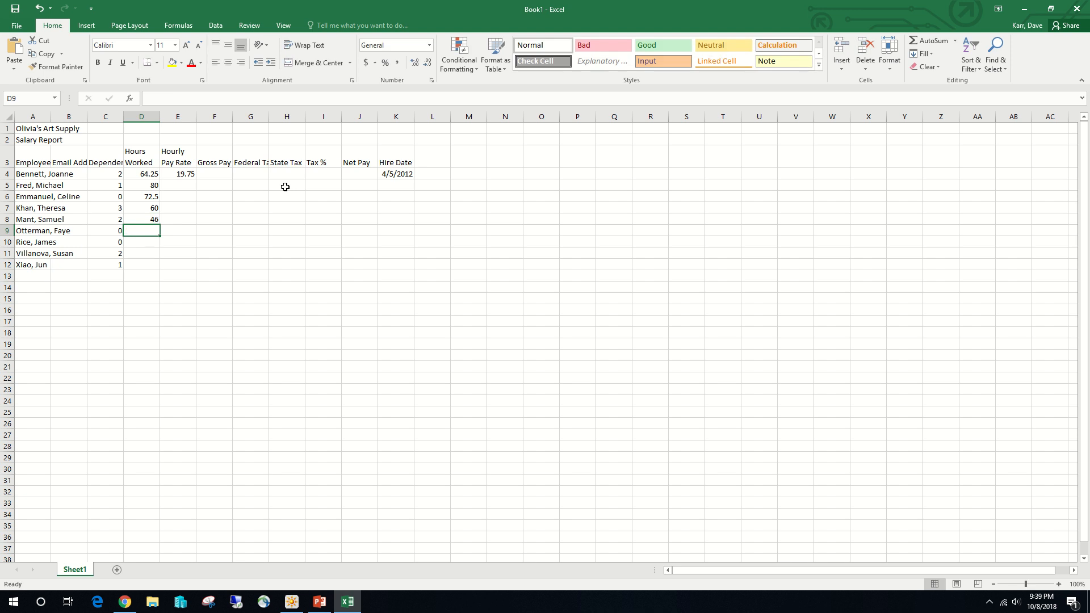
pyautogui.write('75.75')
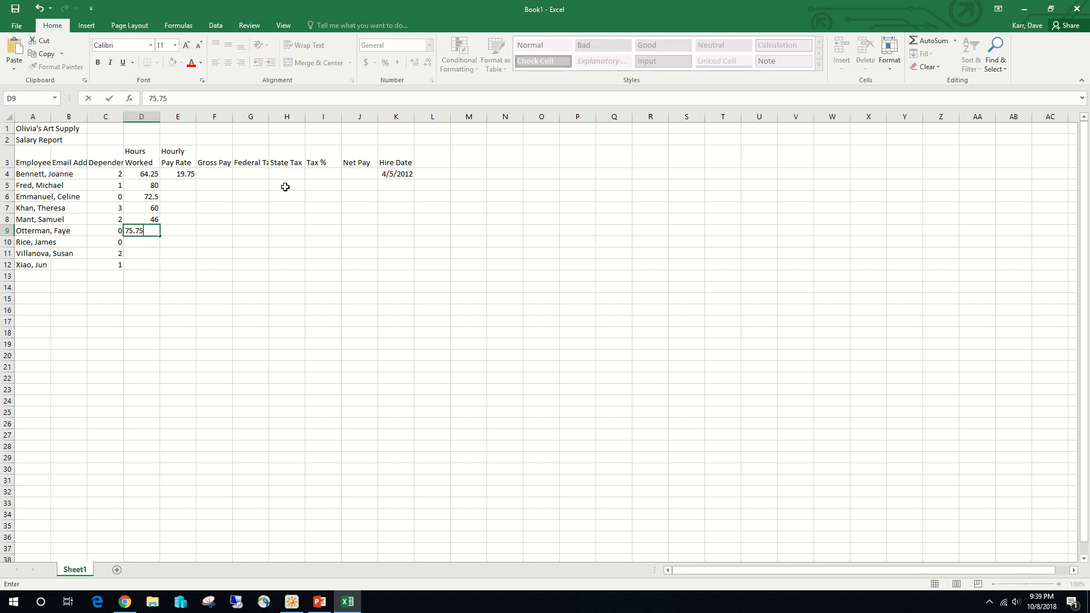
pyautogui.press('Return')
pyautogui.write('80')
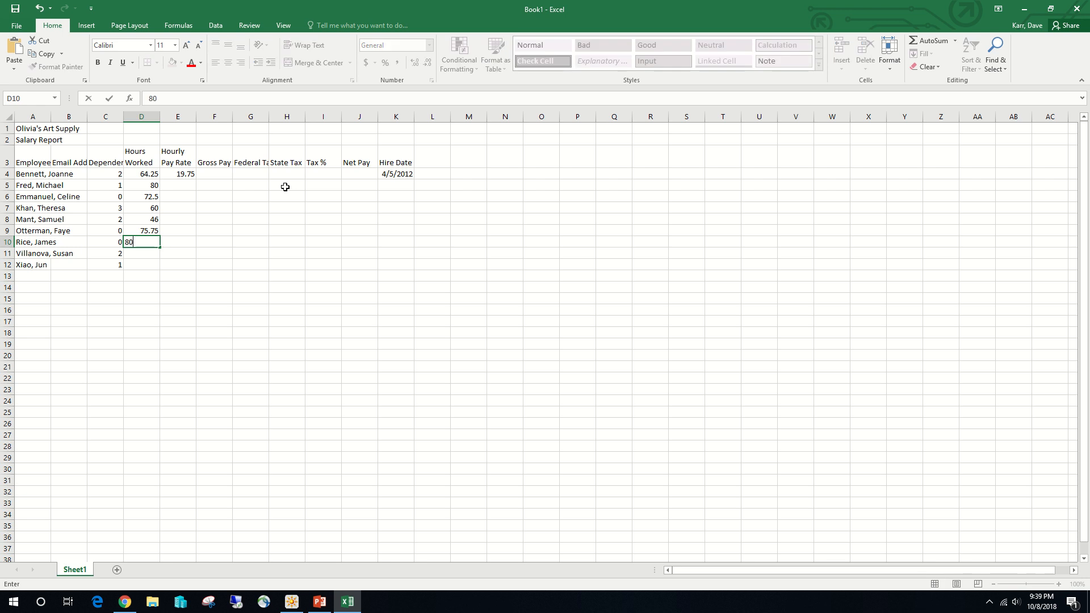
pyautogui.press('Return')
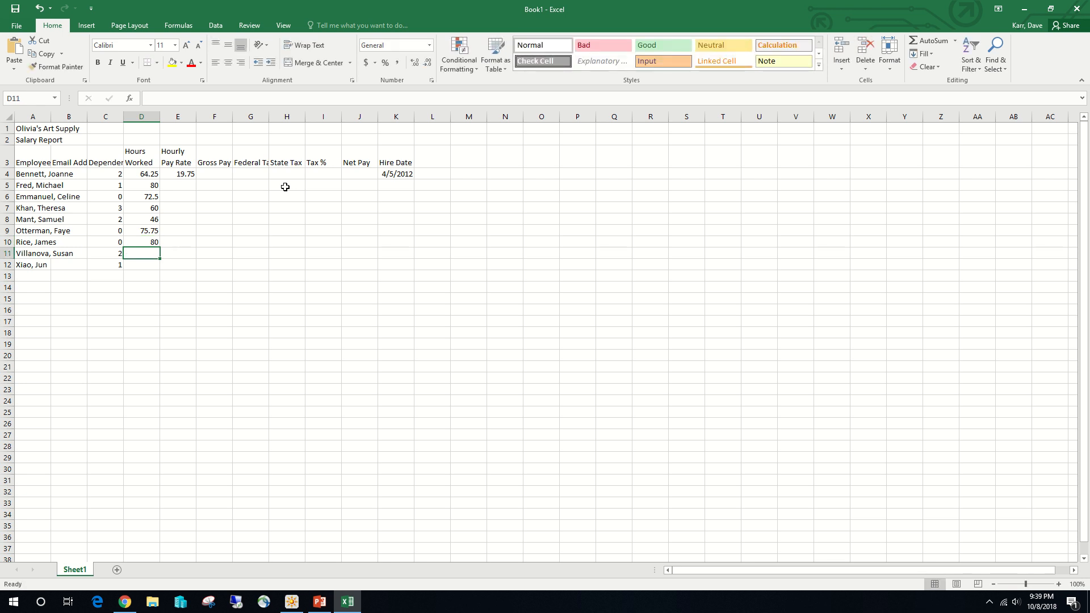
# - Enter the hours worked 74.25 and 68 for the last two employees in cells D11 and D12
pyautogui.write('74')
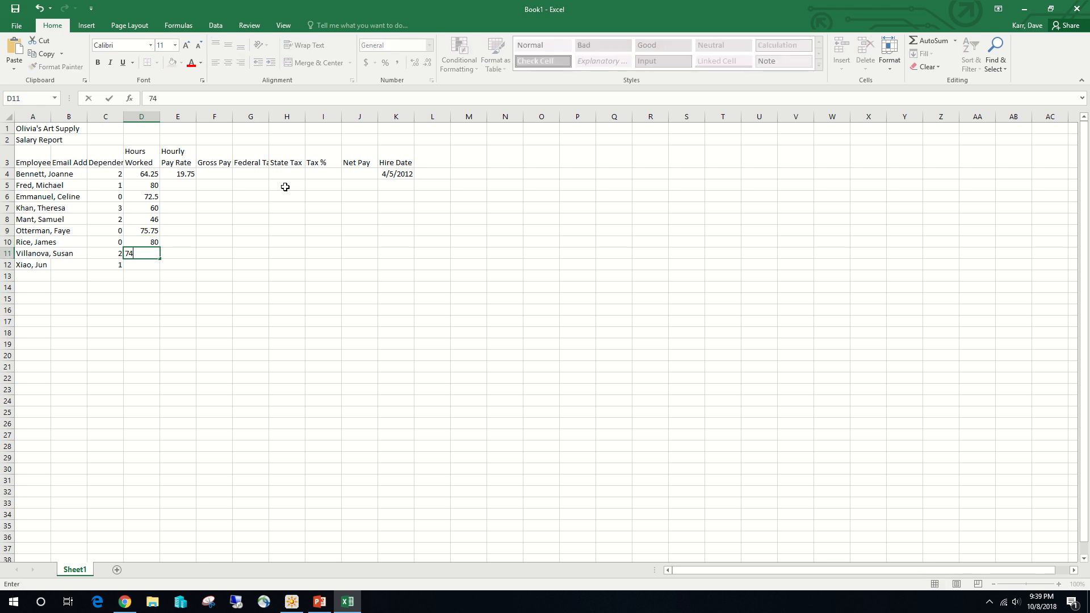
pyautogui.write('.25')
pyautogui.press('Return')
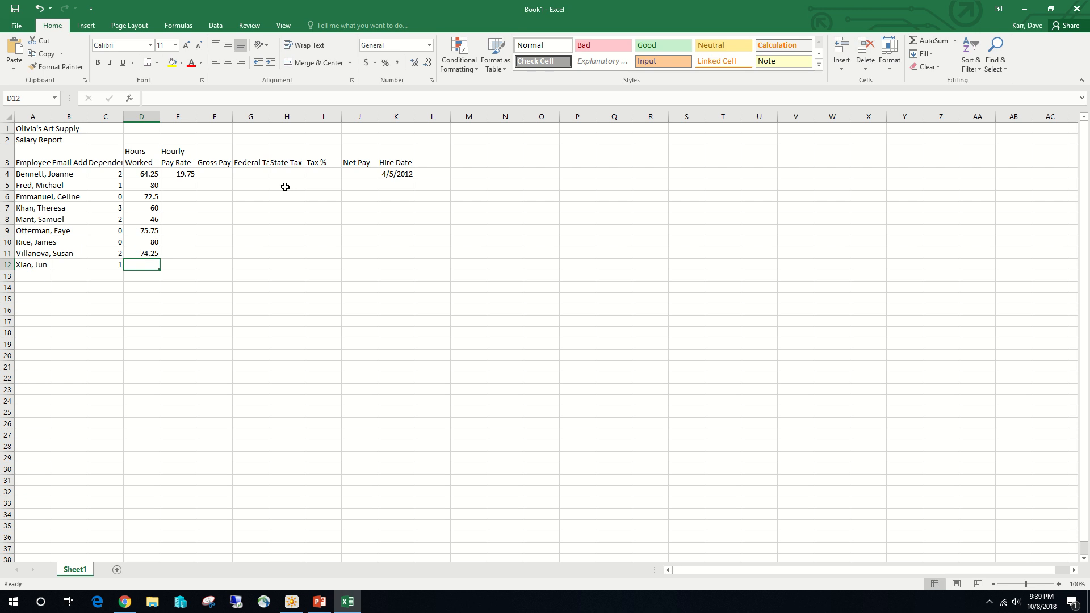
pyautogui.write('68')
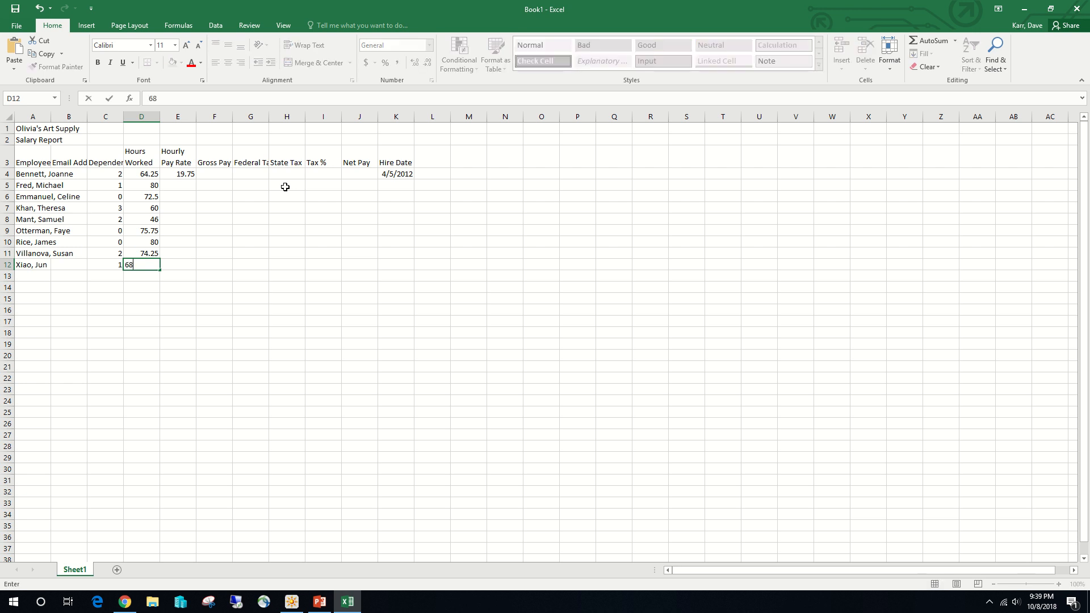
# - Enter the second employee's hourly pay rate of 23.10 in cell E5
pyautogui.click(189, 184)
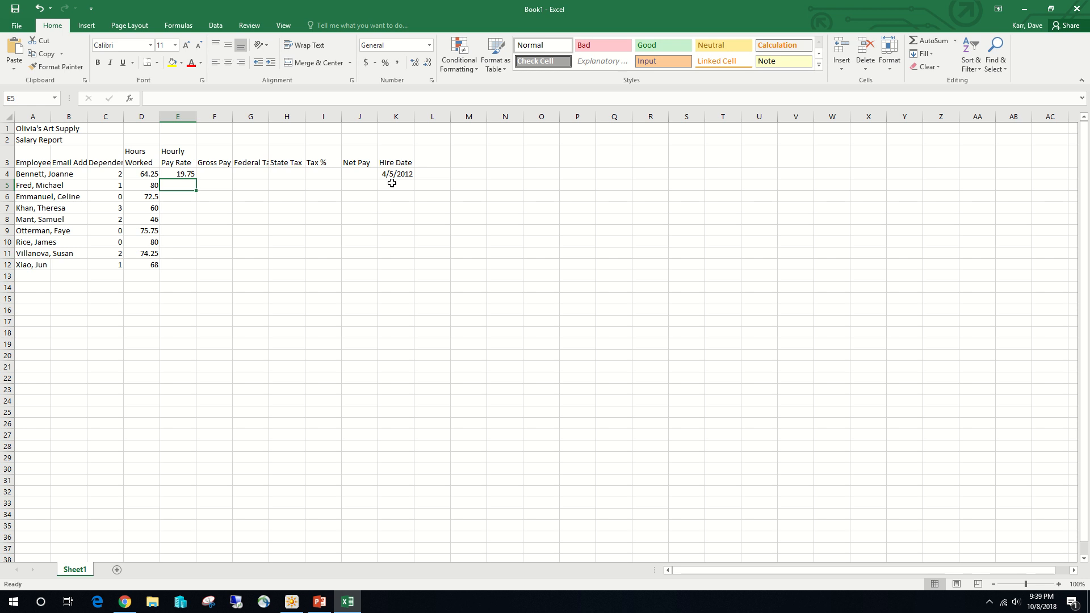
pyautogui.write('19.')
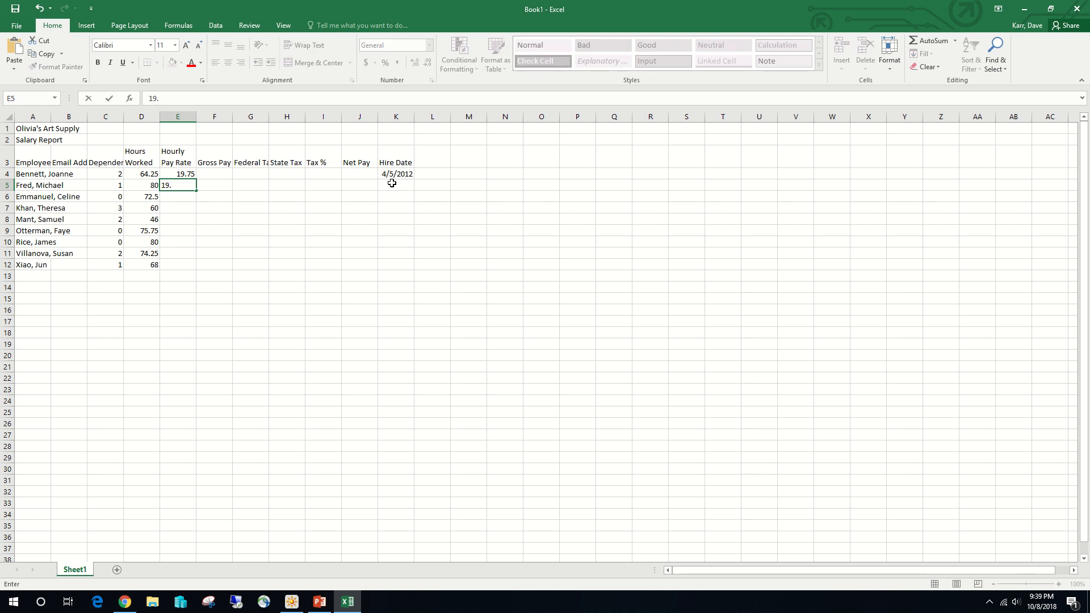
pyautogui.write('75')
pyautogui.press('BackSpace')
pyautogui.press('BackSpace')
pyautogui.press('BackSpace')
pyautogui.press('BackSpace')
pyautogui.press('BackSpace')
pyautogui.write('23.10')
pyautogui.press('Return')
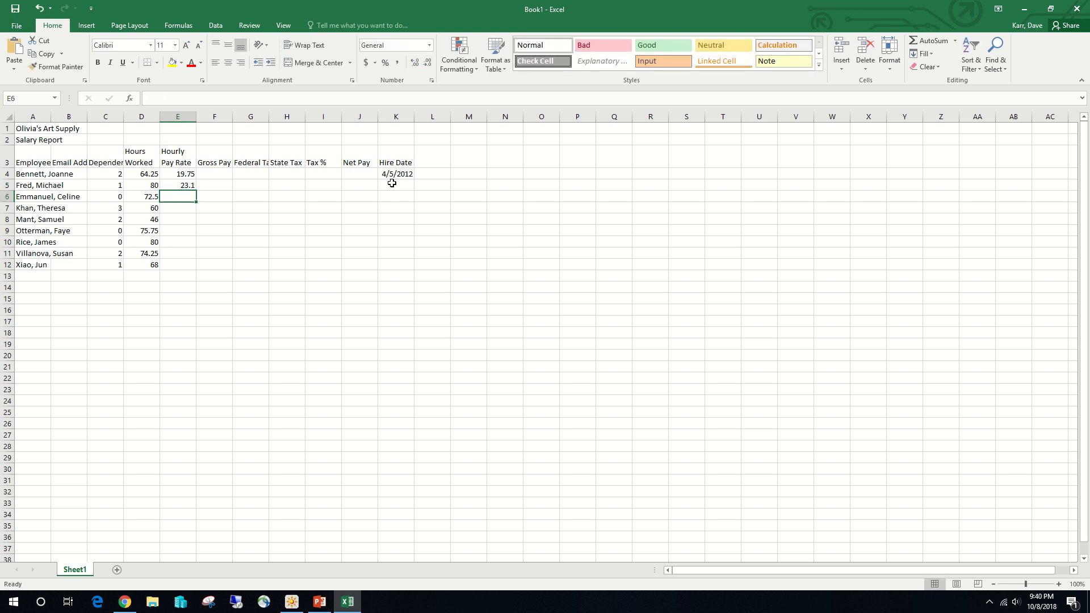
# - Enter the hourly pay rates 18.65, 18 and 15.9 in cells E6 to E8
pyautogui.write('18.65')
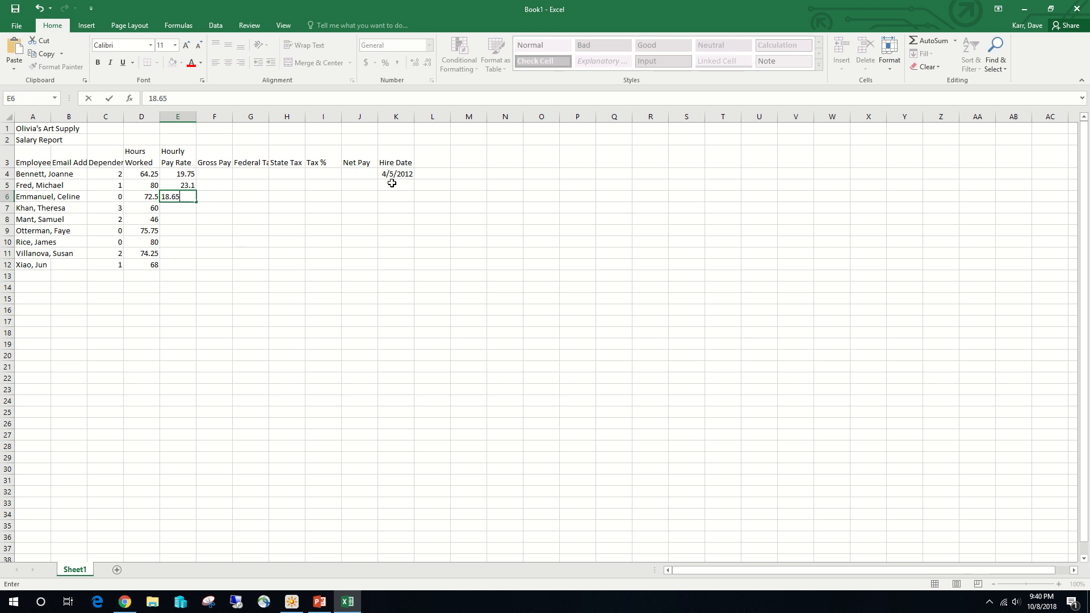
pyautogui.press('Return')
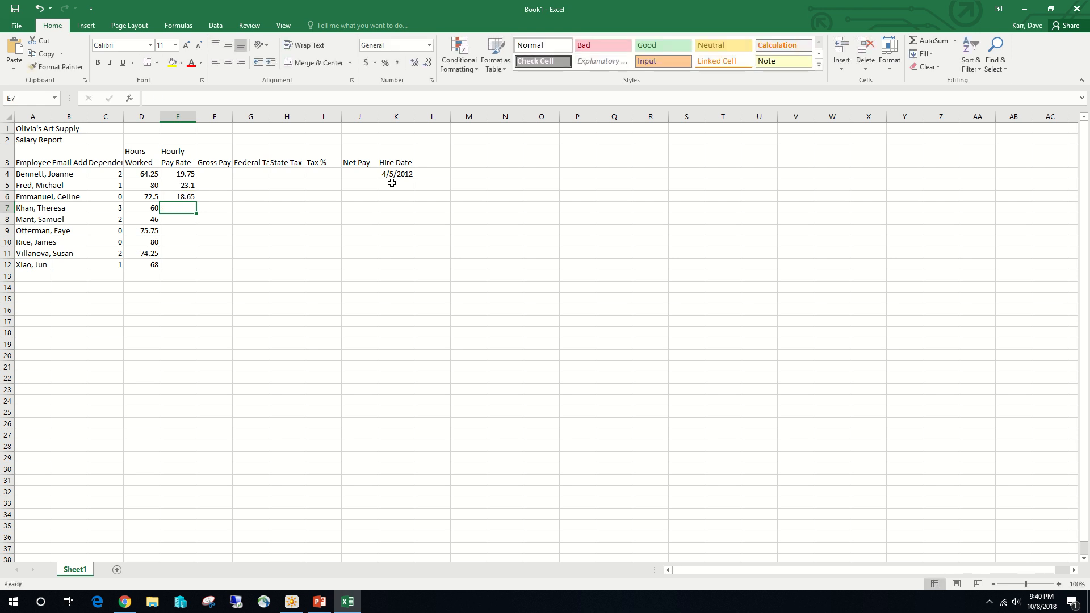
pyautogui.write('18')
pyautogui.press('Return')
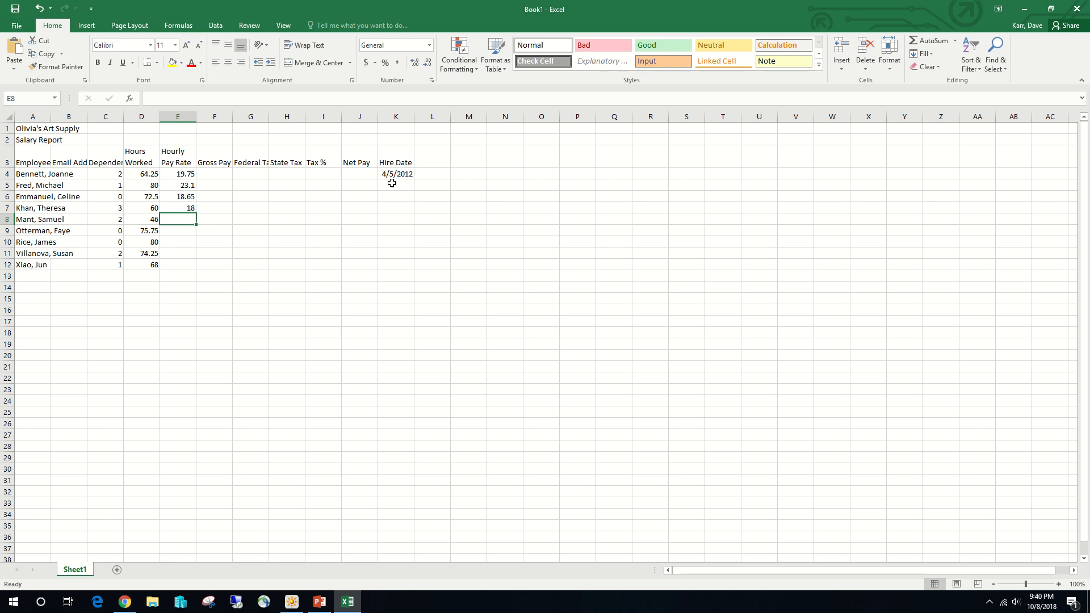
pyautogui.write('15.9')
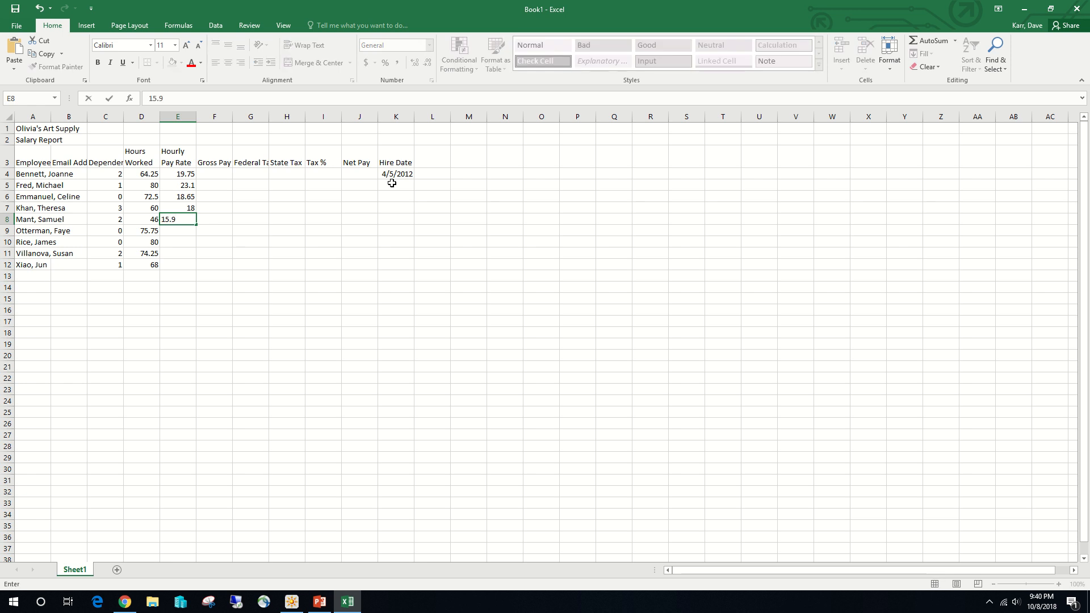
pyautogui.press('Return')
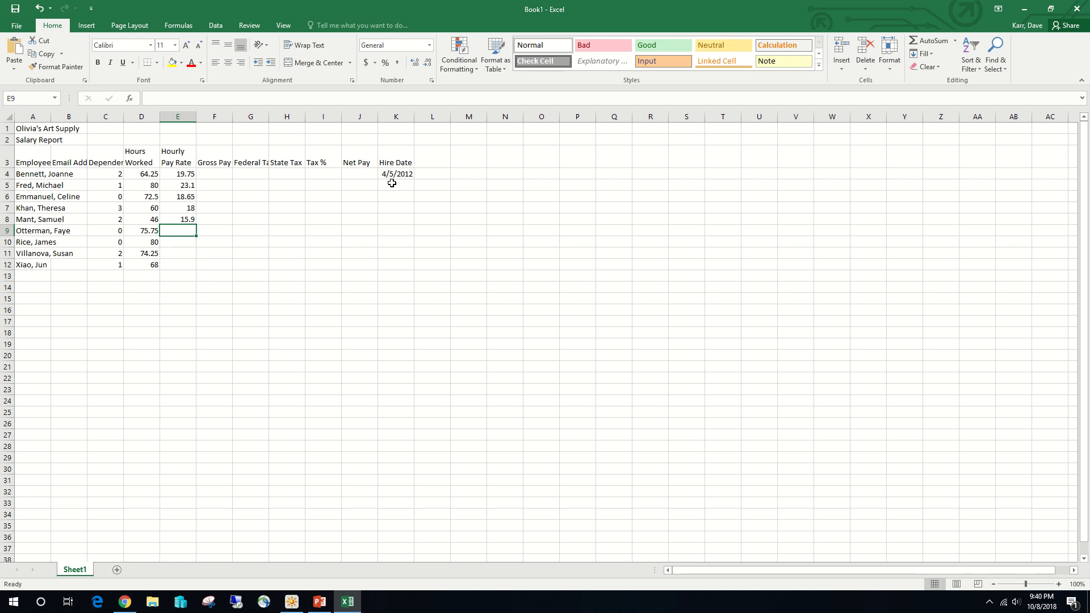
# - Enter the hourly pay rates 21.05 and 22.5 in cells E9 and E10
pyautogui.write('21.')
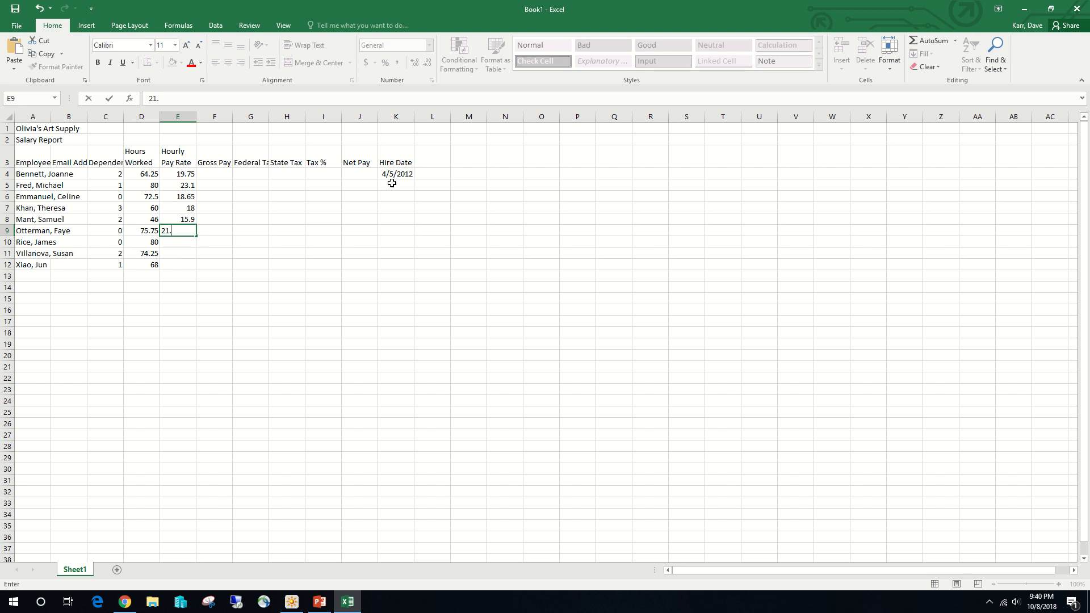
pyautogui.write('05')
pyautogui.press('Return')
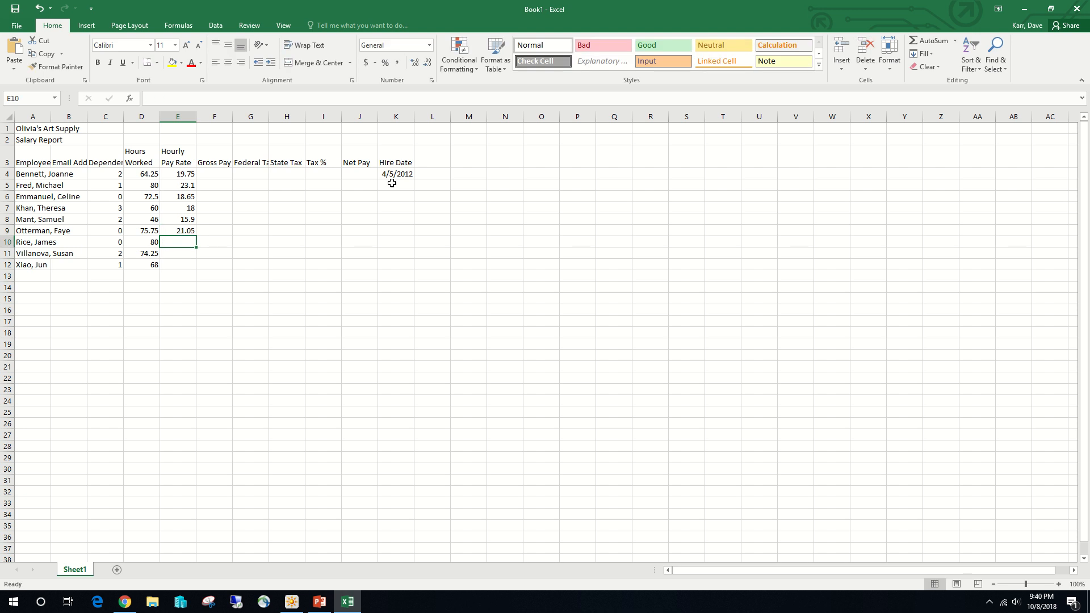
pyautogui.write('22.5')
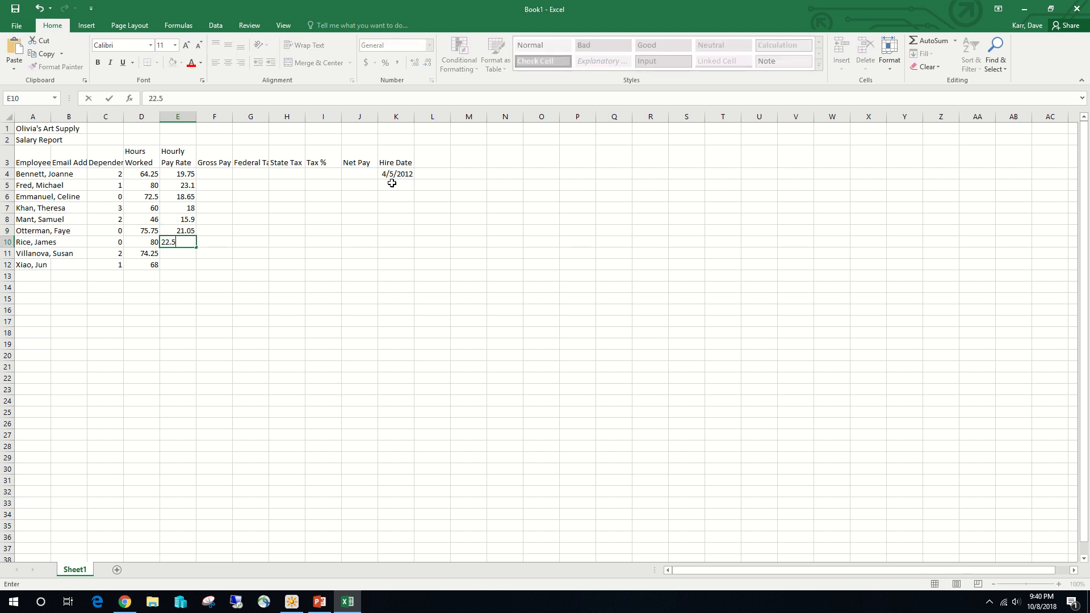
pyautogui.press('Return')
# - Enter the hourly pay rates 21.02 and 18.43 for the last two employees in cells E11 and E12
pyautogui.write('21.02')
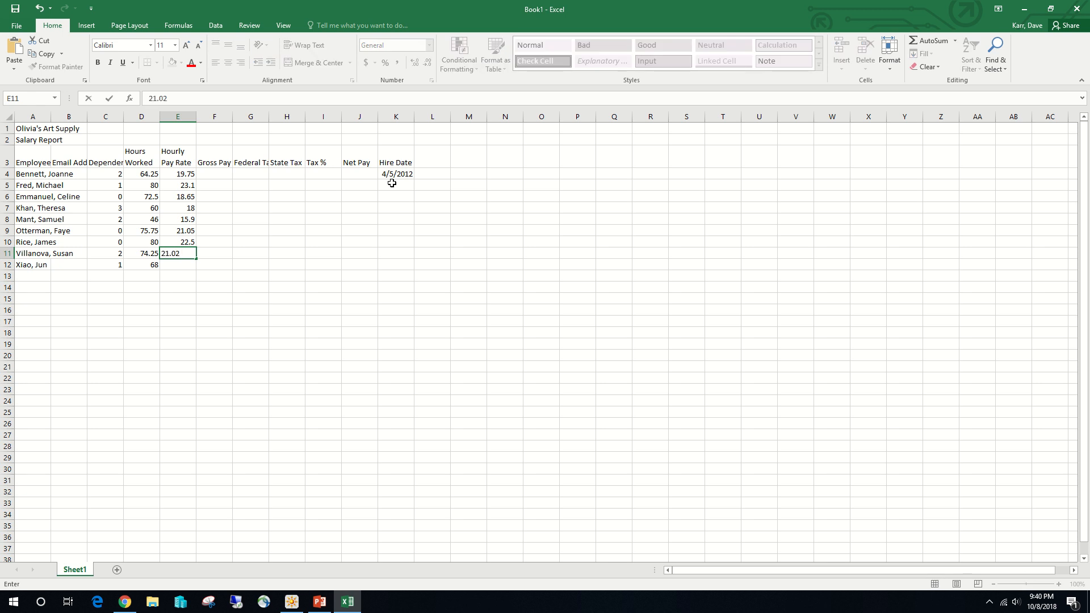
pyautogui.press('Return')
pyautogui.write('18')
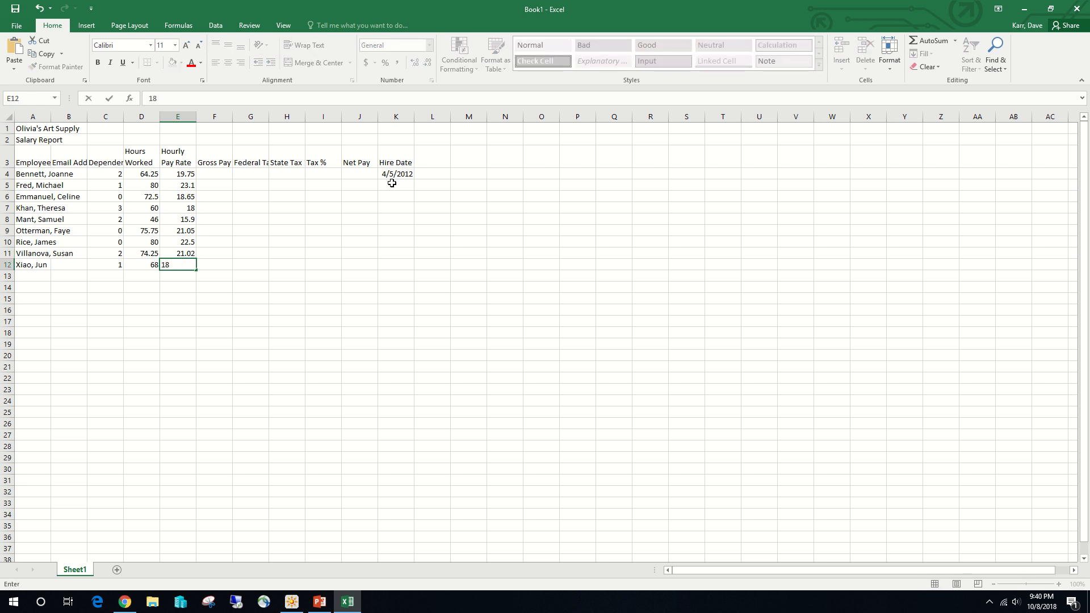
pyautogui.write('.43')
# - Enter the hire dates 5/7/13 and 12/1/11 for the second and third employees in cells K5 and K6
pyautogui.click(386, 186)
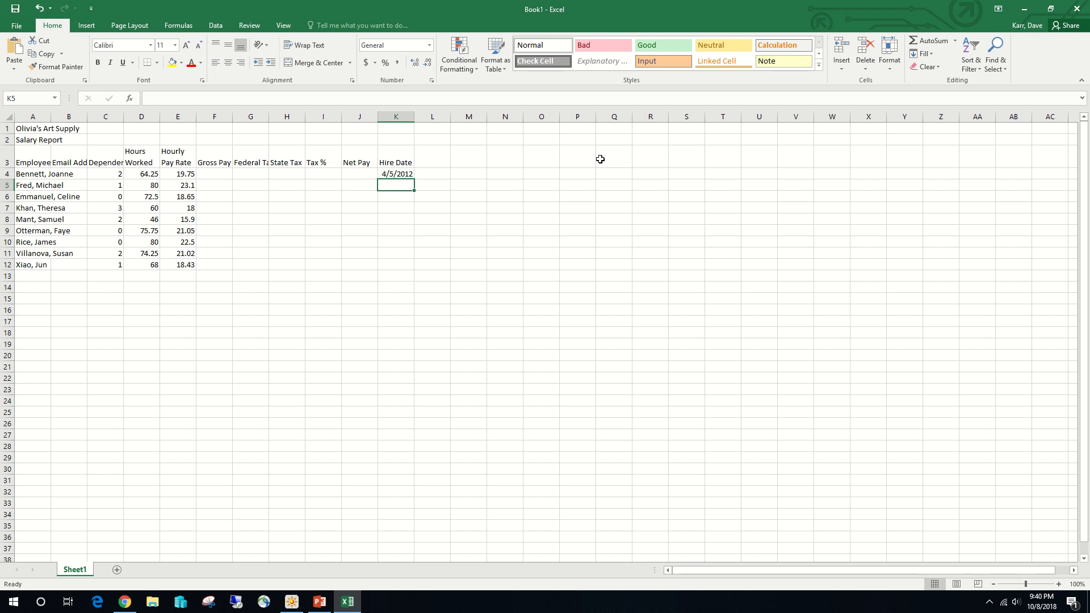
pyautogui.write('5/')
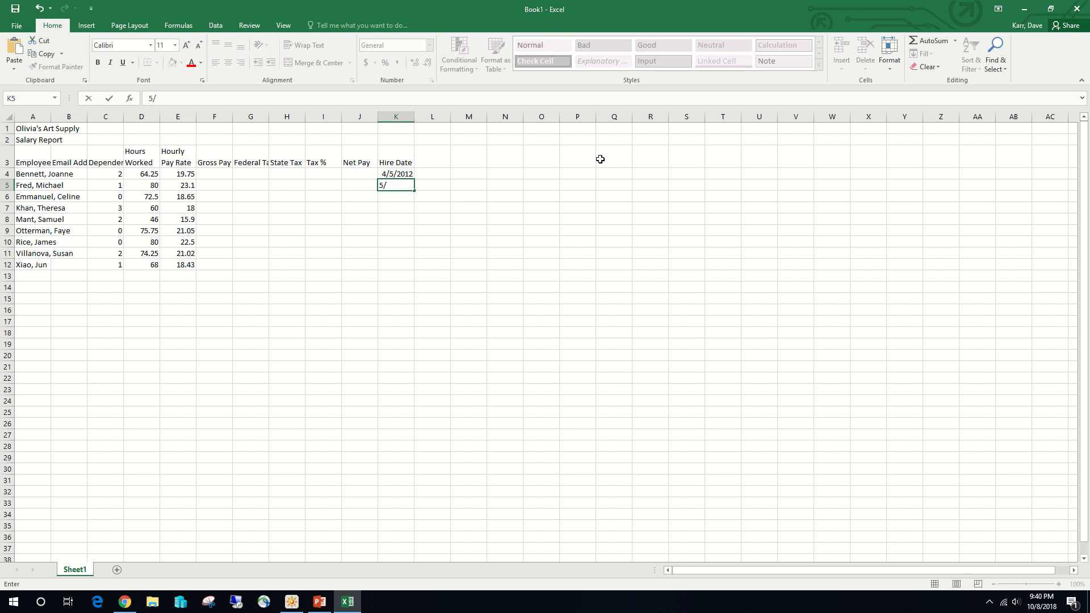
pyautogui.write('7/13')
pyautogui.press('Return')
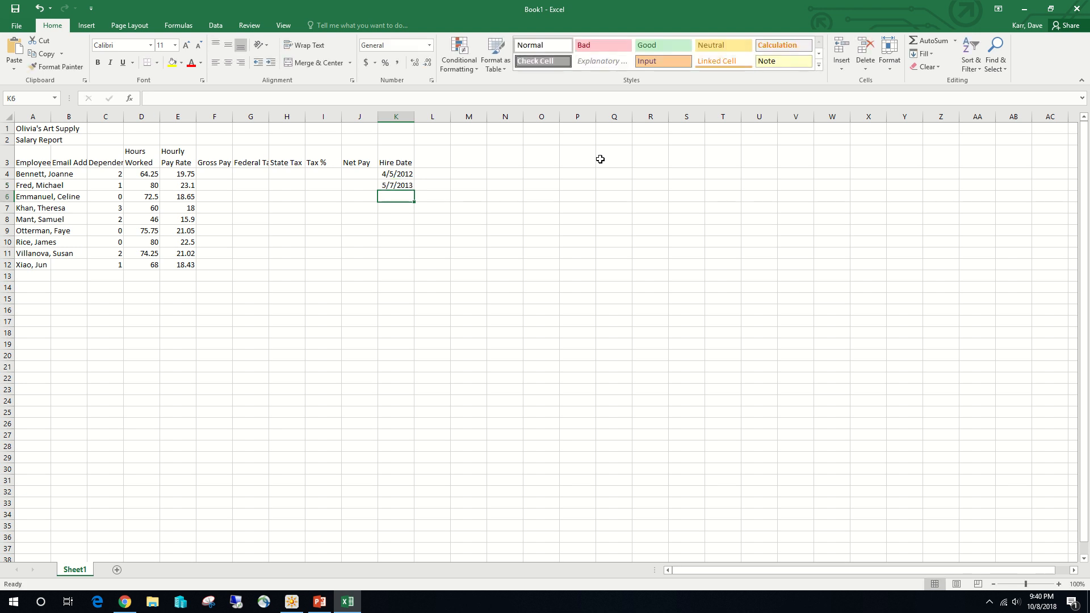
pyautogui.write('12/')
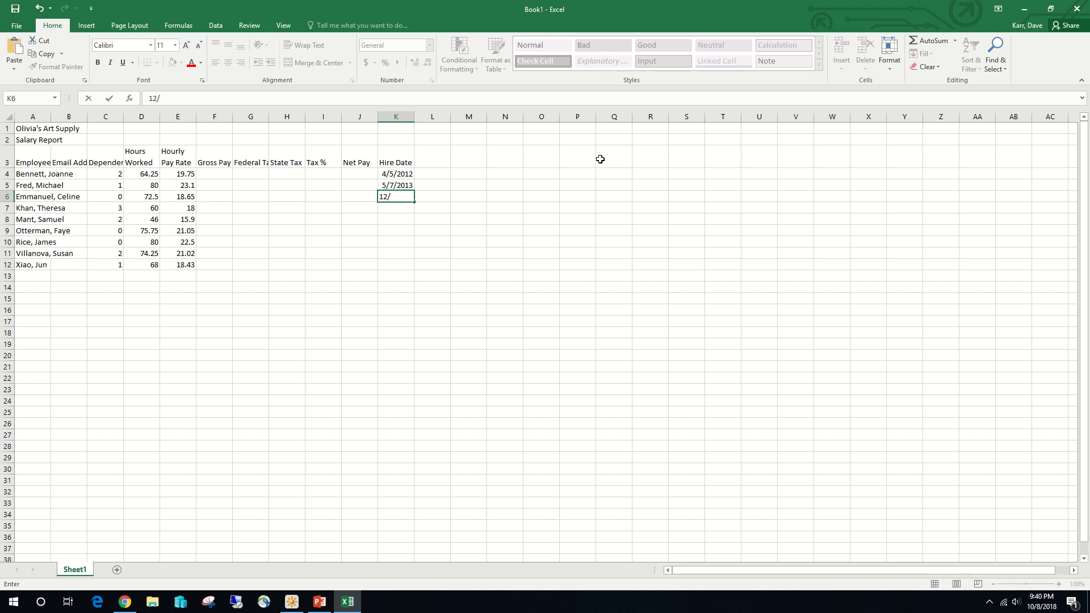
pyautogui.write('1/11')
pyautogui.press('Return')
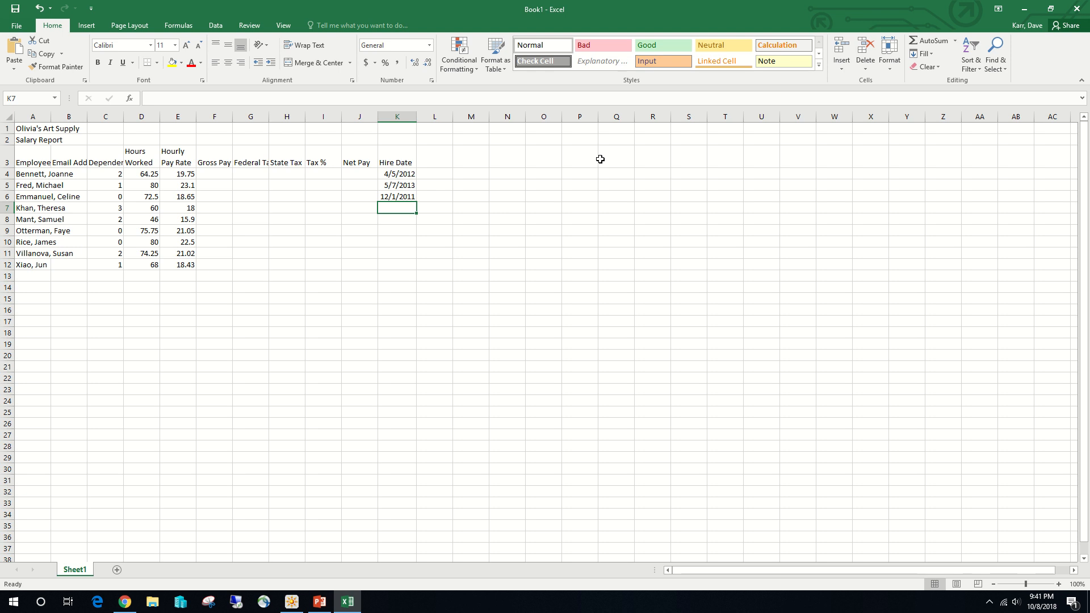
# - Enter the hire dates 1/3/14 and 12/3/2010 in cells K7 and K8
pyautogui.write('1.')
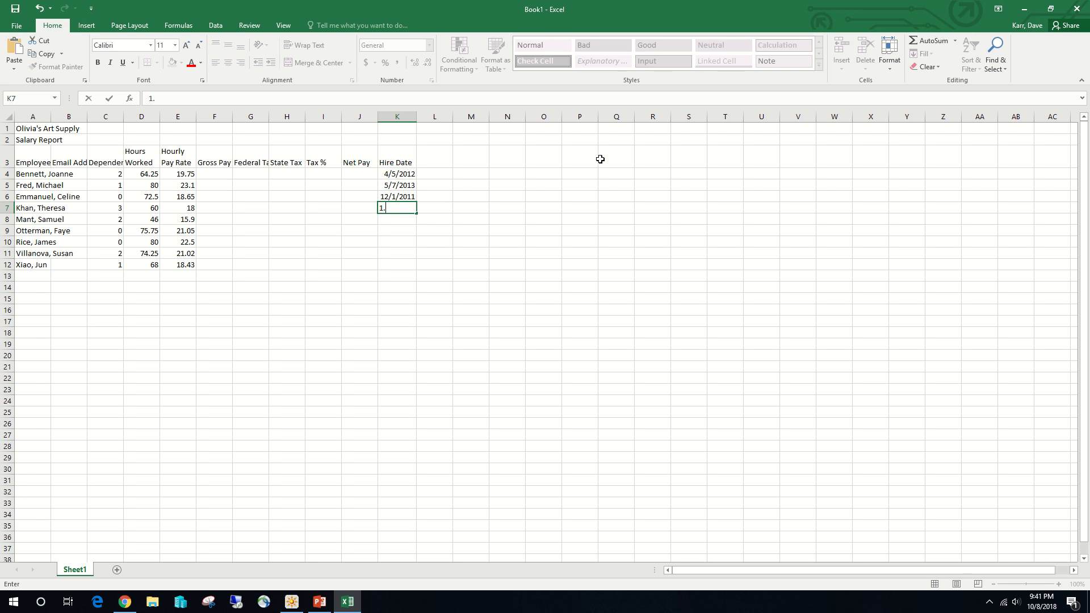
pyautogui.write('/3/14')
pyautogui.press('Return')
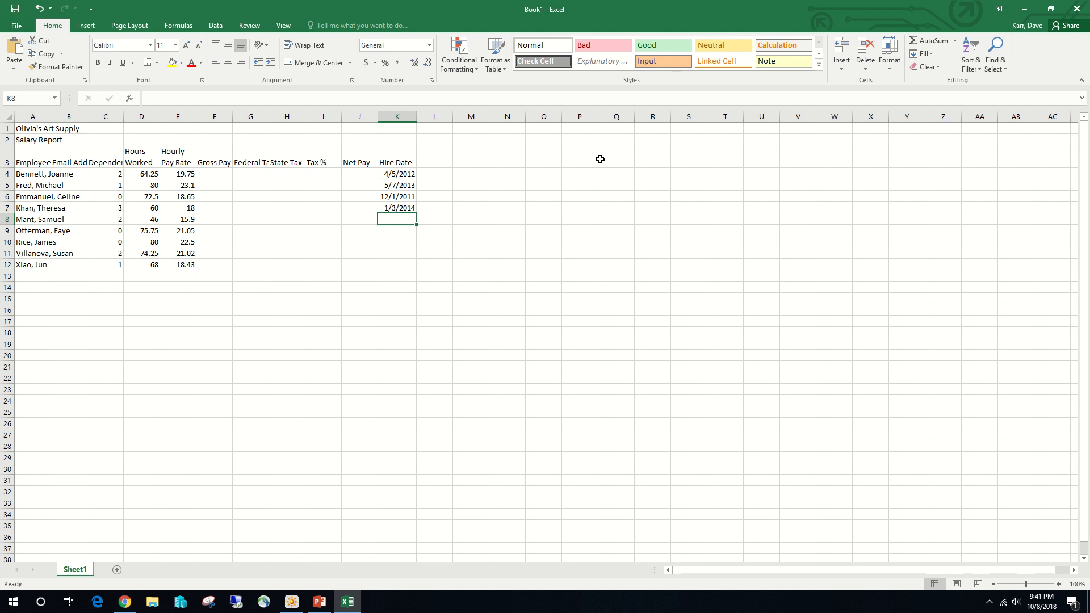
pyautogui.write('12/')
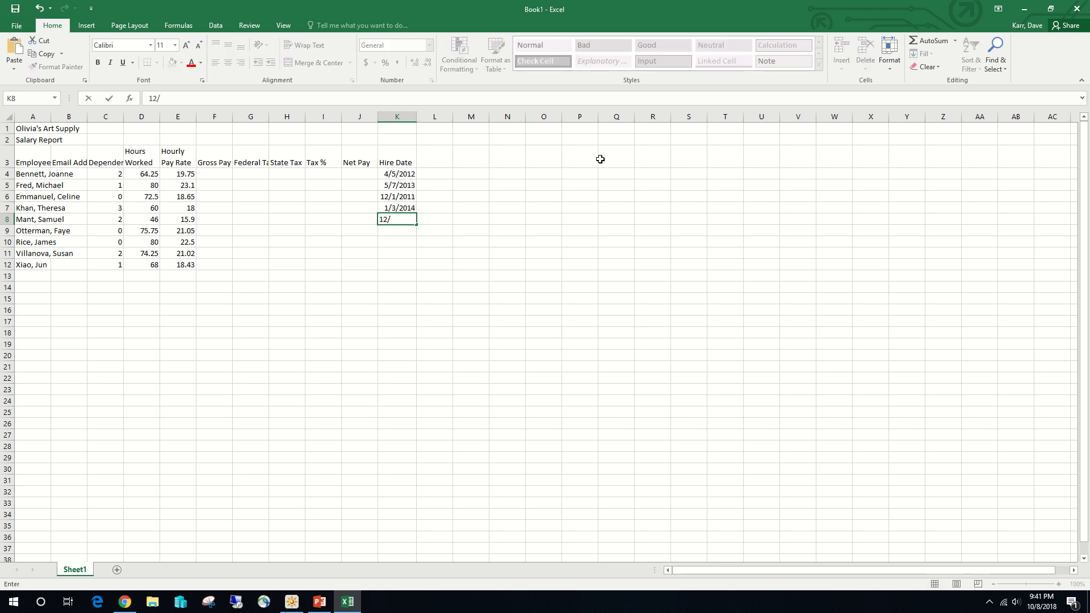
pyautogui.write('3')
pyautogui.write('/2010')
pyautogui.press('Return')
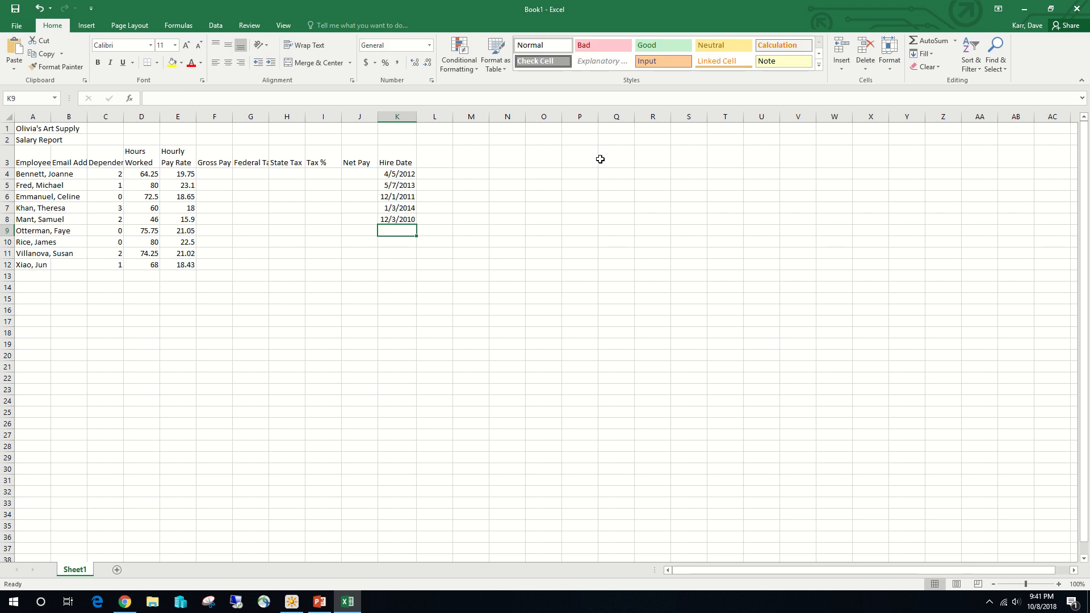
# - Enter the hire dates 3/7/11 and 2/5/2011 in cells K9 and K10
pyautogui.write('3/7')
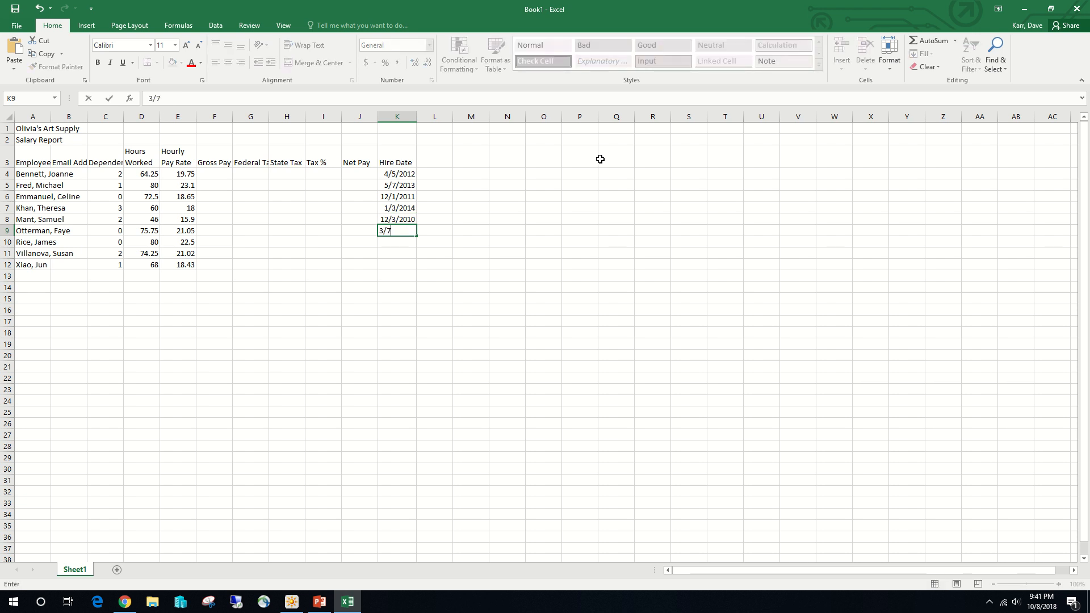
pyautogui.write('/11')
pyautogui.press('Return')
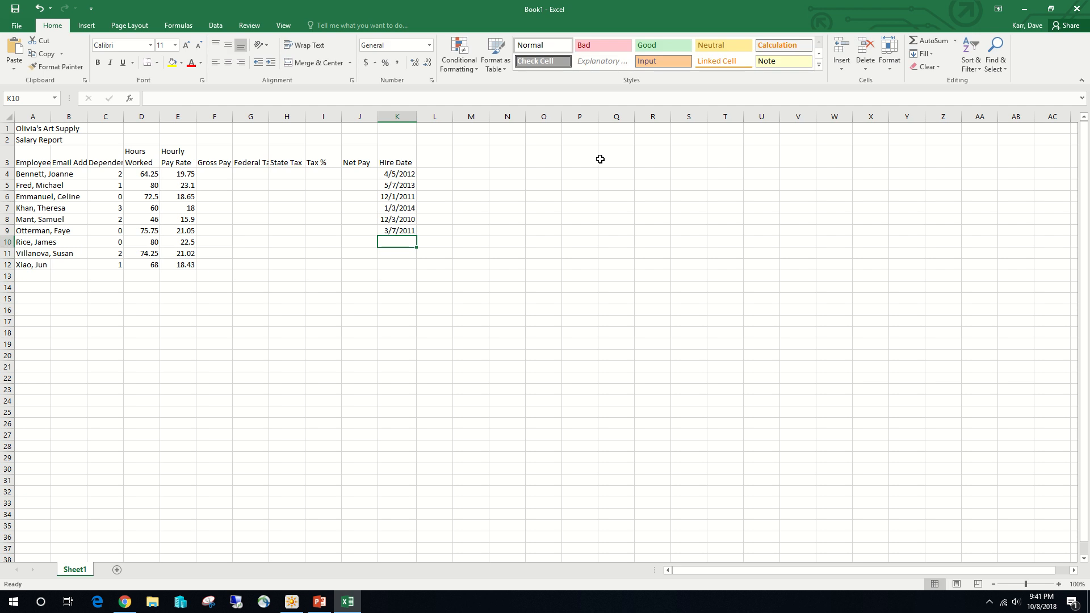
pyautogui.write('2/5')
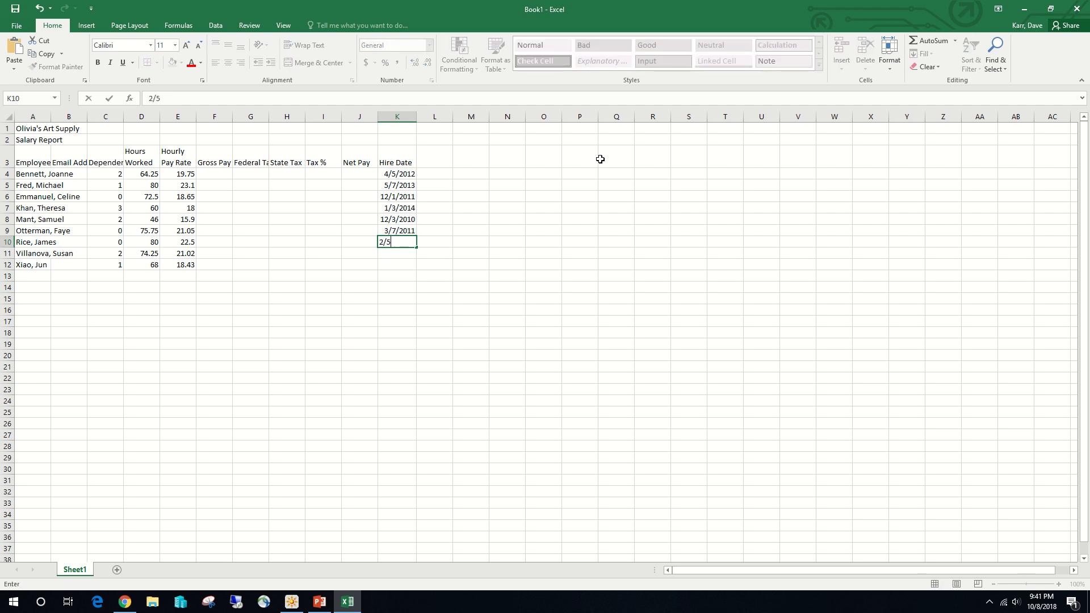
pyautogui.write('/')
pyautogui.write('2011')
pyautogui.press('Return')
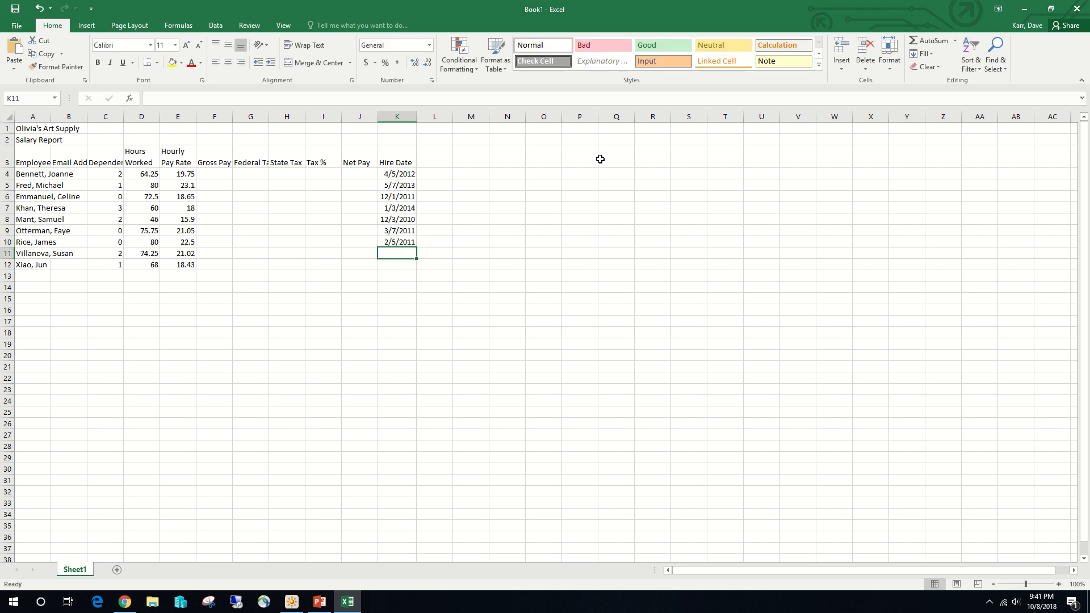
# - Enter the hire dates 5/6/04 and 9/12/15 for the last two employees in cells K11 and K12
pyautogui.write('5/6')
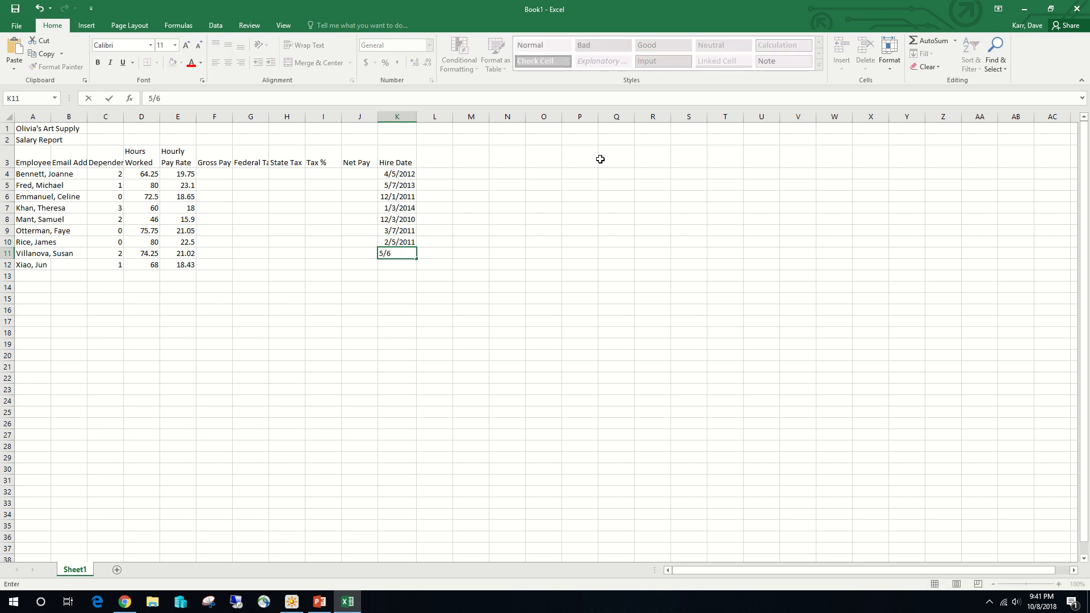
pyautogui.write('/04')
pyautogui.press('Return')
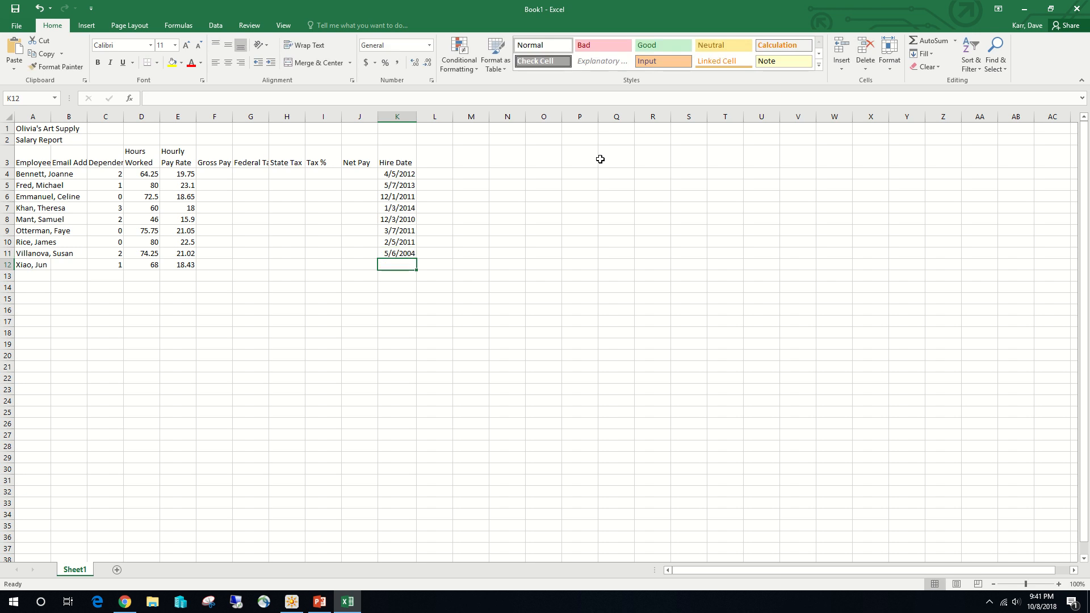
pyautogui.write('9/')
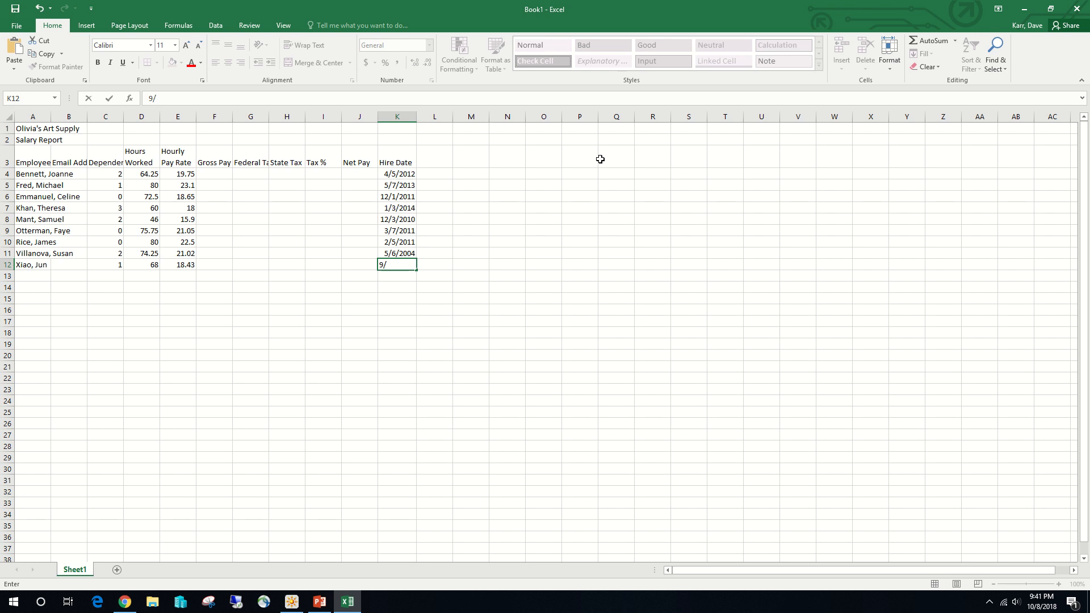
pyautogui.write('12/15')
pyautogui.click(398, 180)
pyautogui.press('Down')
pyautogui.press('Down')
pyautogui.press('Down')
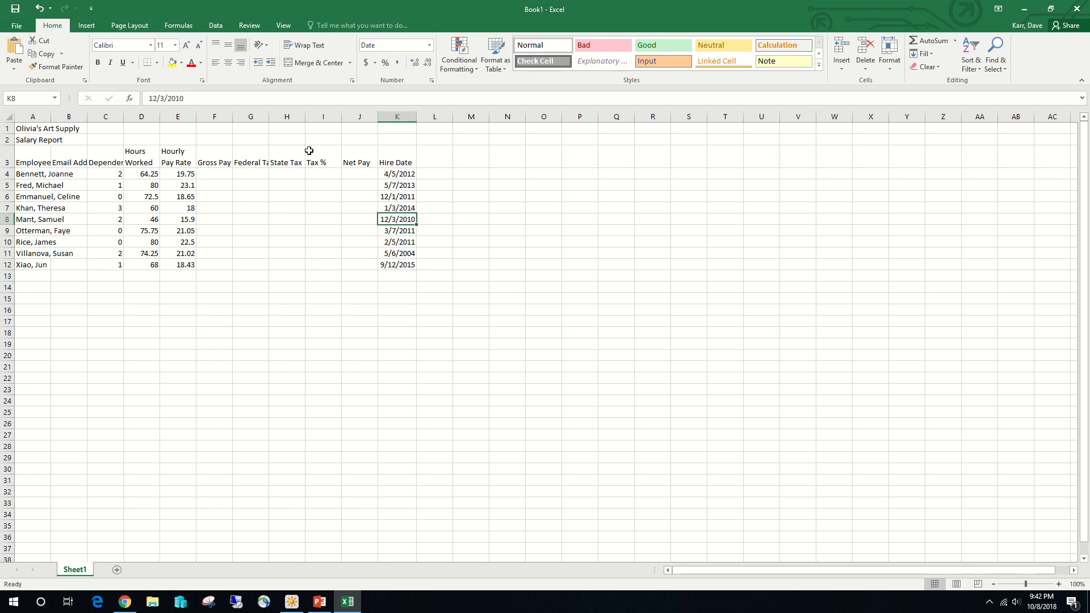
# - Enter the first employee's email address in cell B4, using first initial plus last name at email.com
pyautogui.click(80, 172)
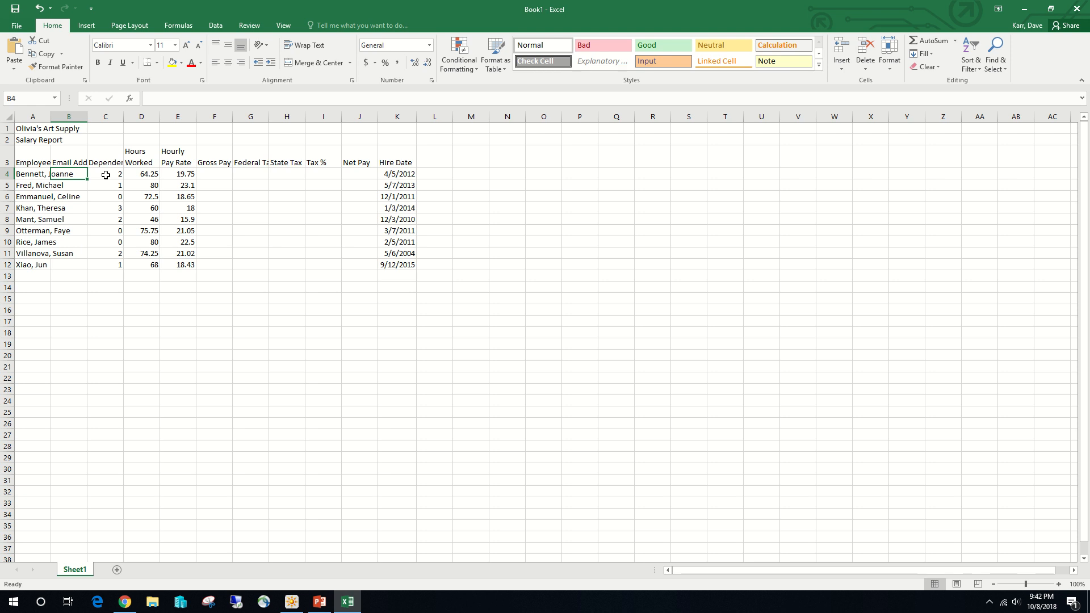
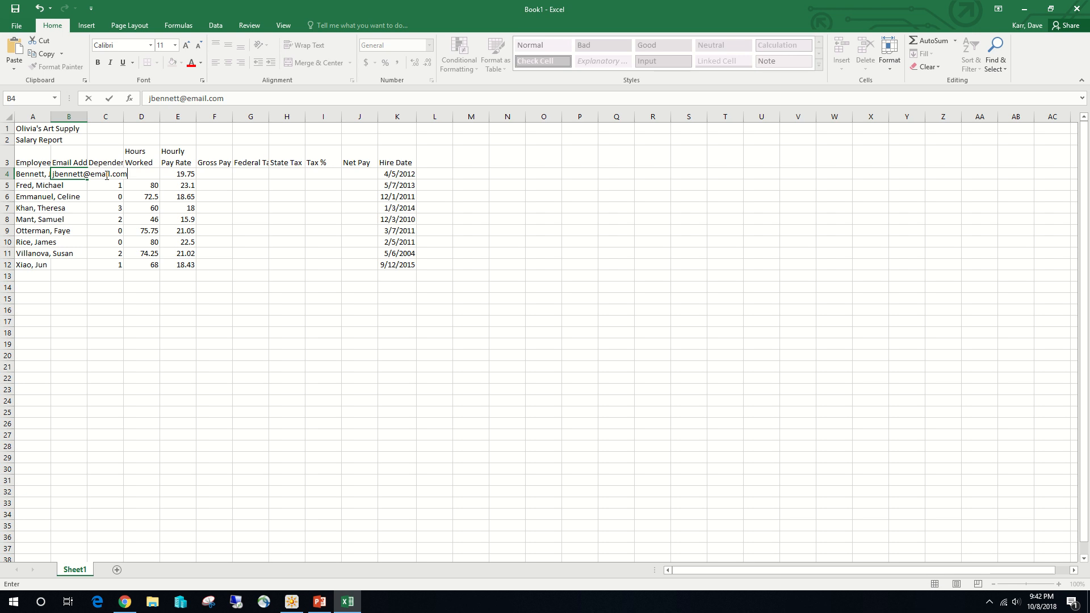
pyautogui.press('Return')
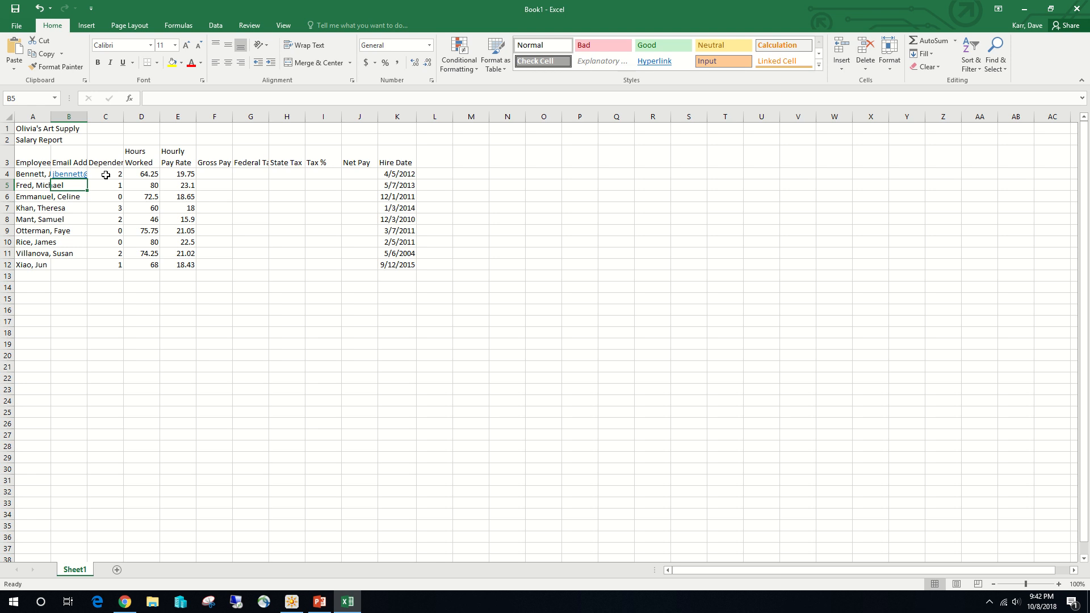
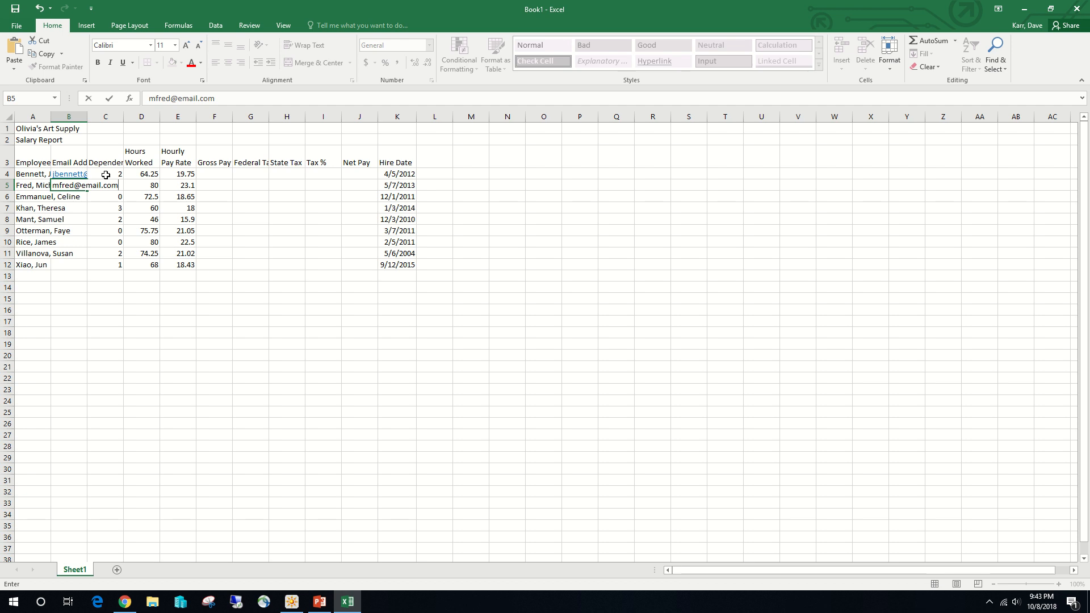
# - Enter the second employee's email address in cell B5, following the same initial-plus-last-name pattern
pyautogui.click(109, 98)
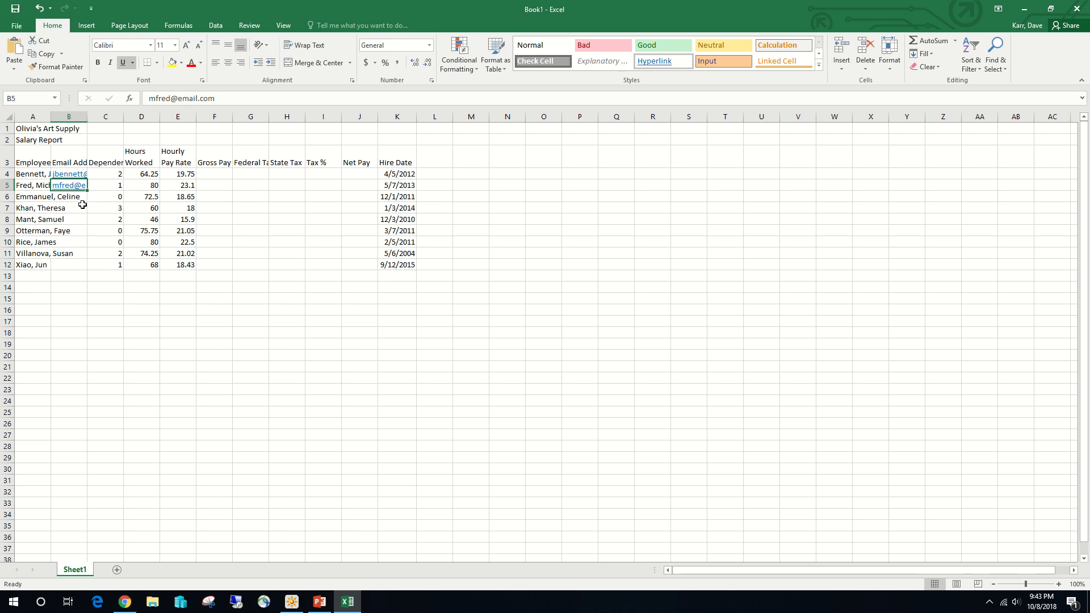
# - Flash Fill the remaining employees' email addresses in column B from the two entered examples
pyautogui.click(214, 27)
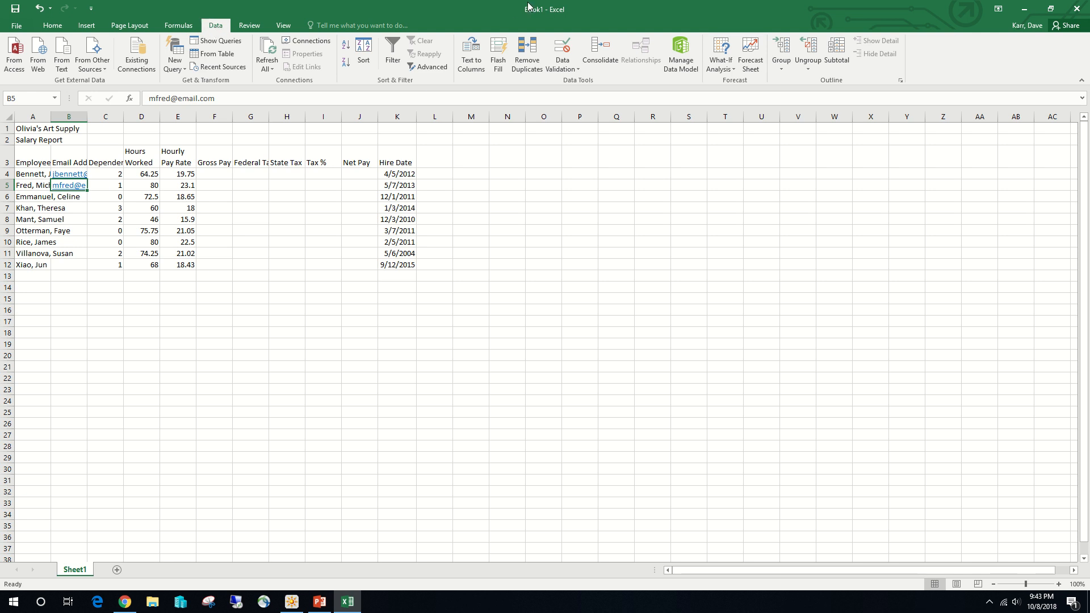
pyautogui.moveTo(570, 11)
pyautogui.click(503, 53)
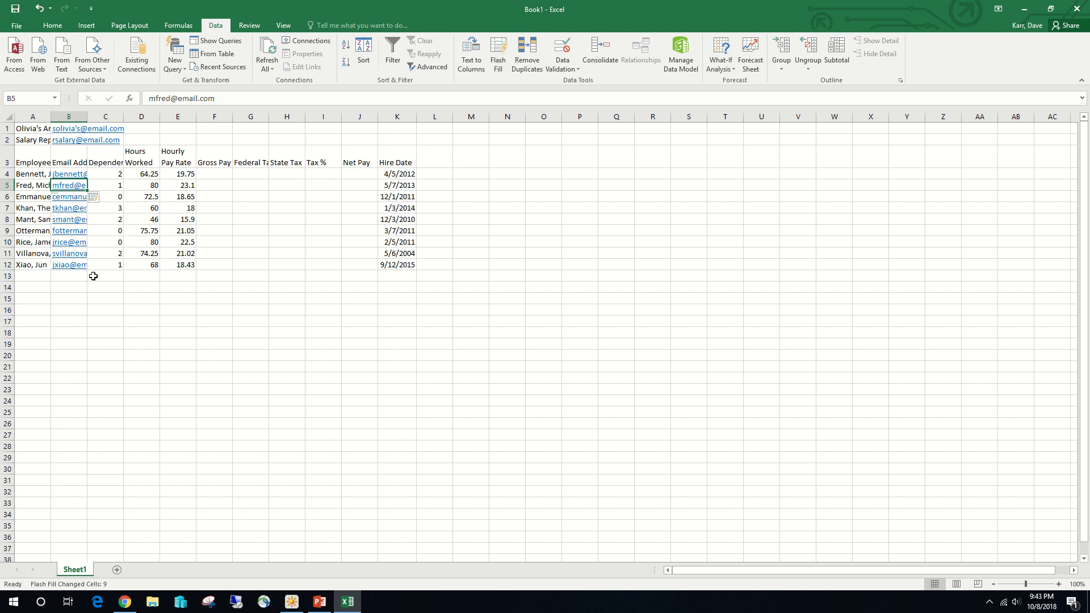
# - Delete the unwanted Flash Fill email addresses beside the two title rows in cells B1 and B2
pyautogui.click(68, 129)
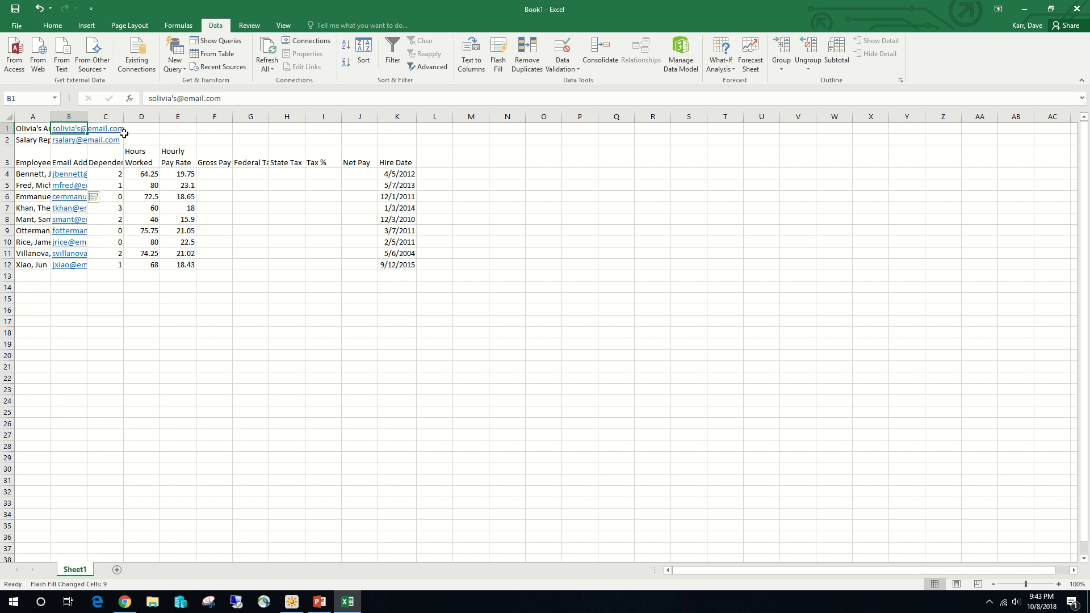
pyautogui.press('Delete')
pyautogui.click(76, 142)
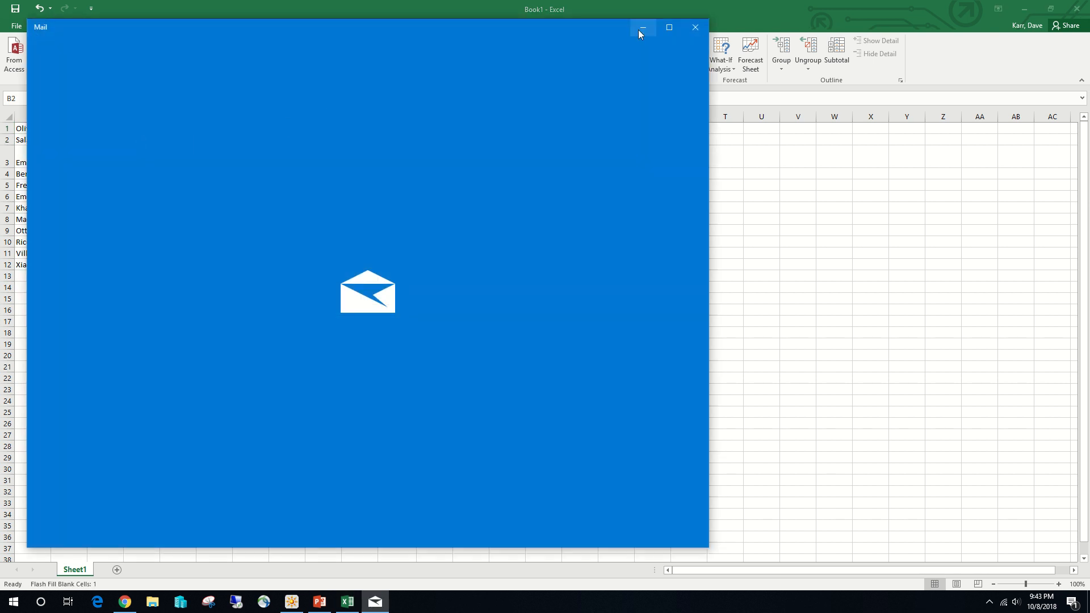
pyautogui.click(694, 27)
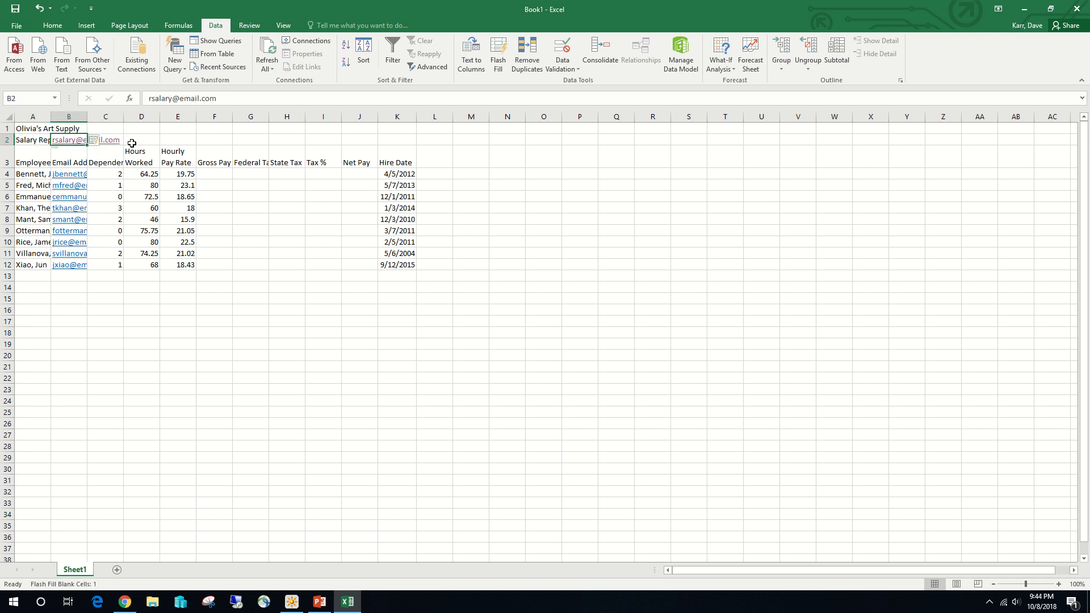
pyautogui.press('Delete')
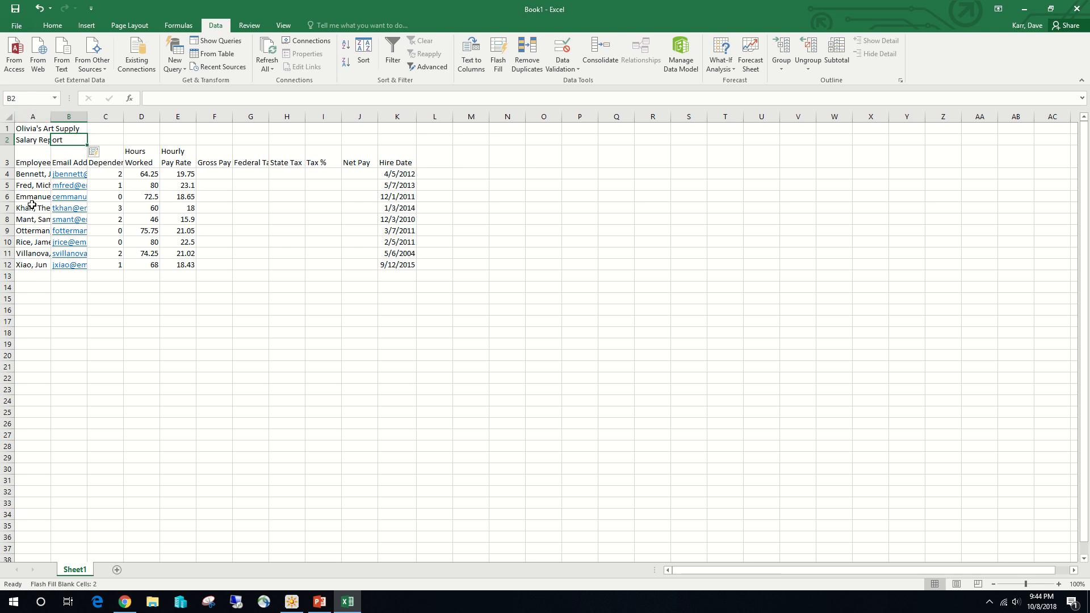
# - Enter the summary row labels Totals, Highest and Lowest in cells A13 to A15 below the employee list
pyautogui.click(34, 274)
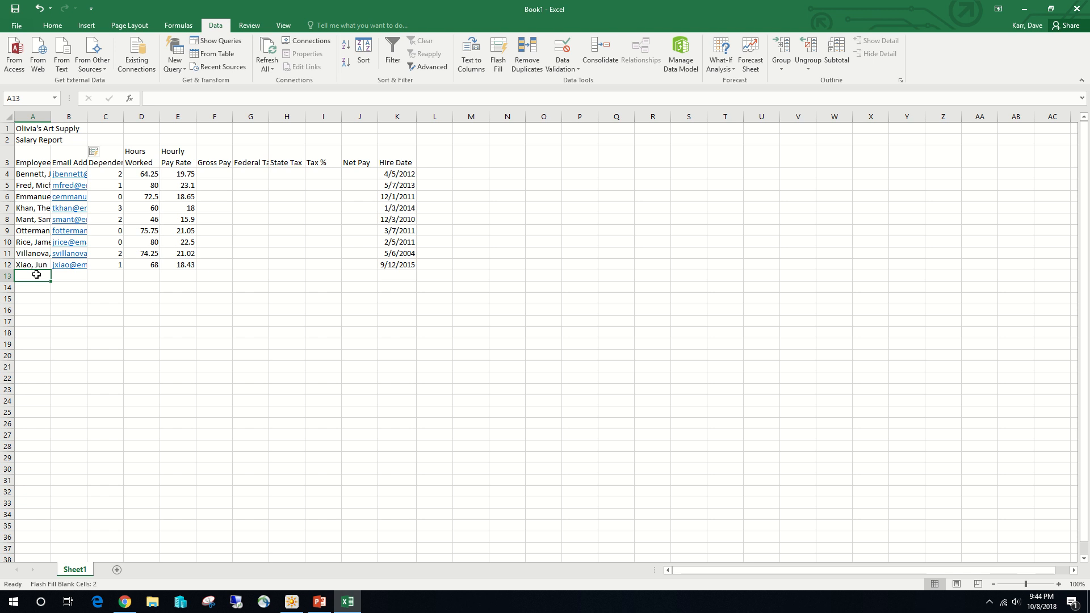
pyautogui.write('Total')
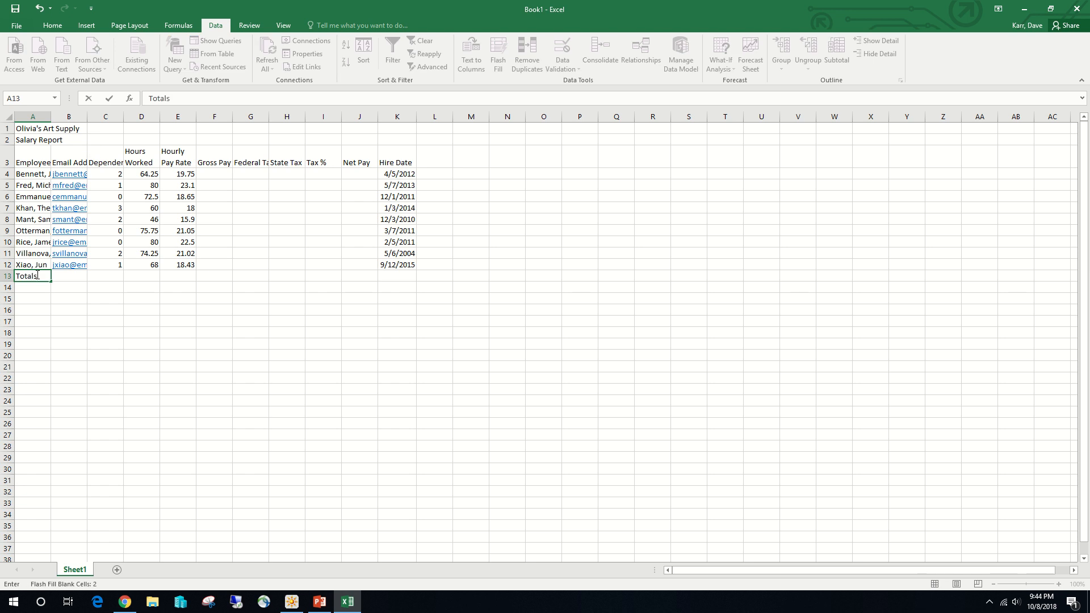
pyautogui.write('s')
pyautogui.press('Return')
pyautogui.write('Highest')
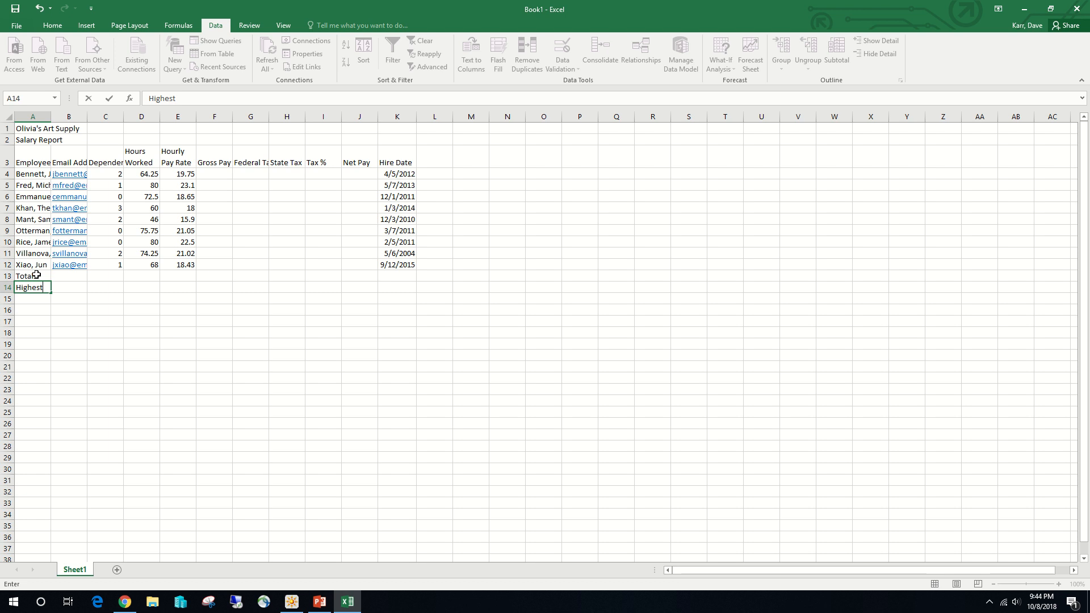
pyautogui.press('Return')
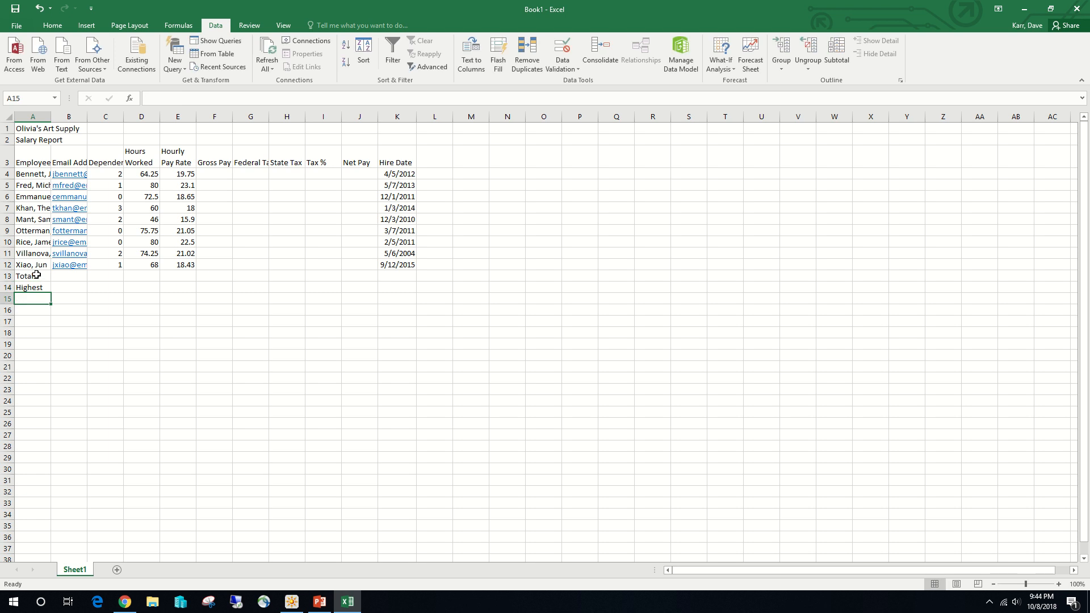
pyautogui.write('Lowest')
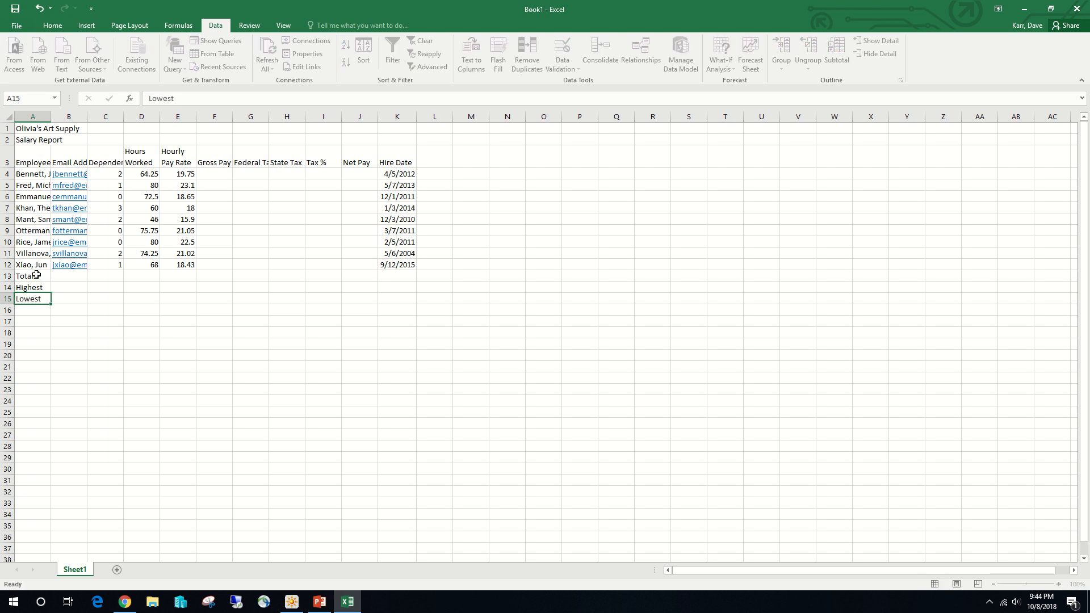
# - Enter the summary row label Average in cell A16, directly below Lowest
pyautogui.press('Return')
pyautogui.write('A')
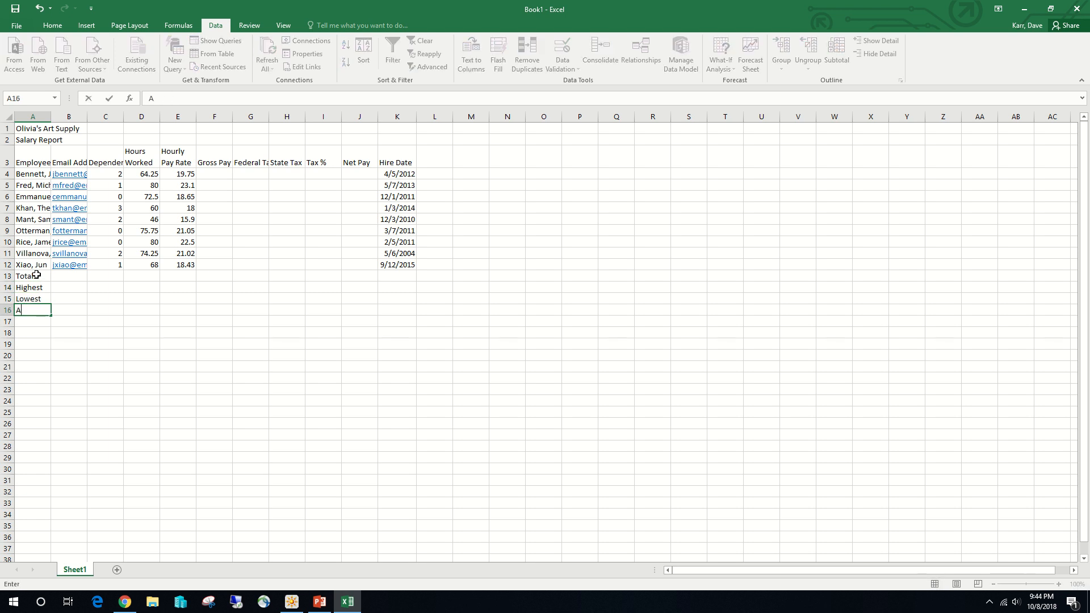
pyautogui.write('verage')
# - Rename the Sheet1 worksheet as Salary Report
pyautogui.doubleClick(76, 567)
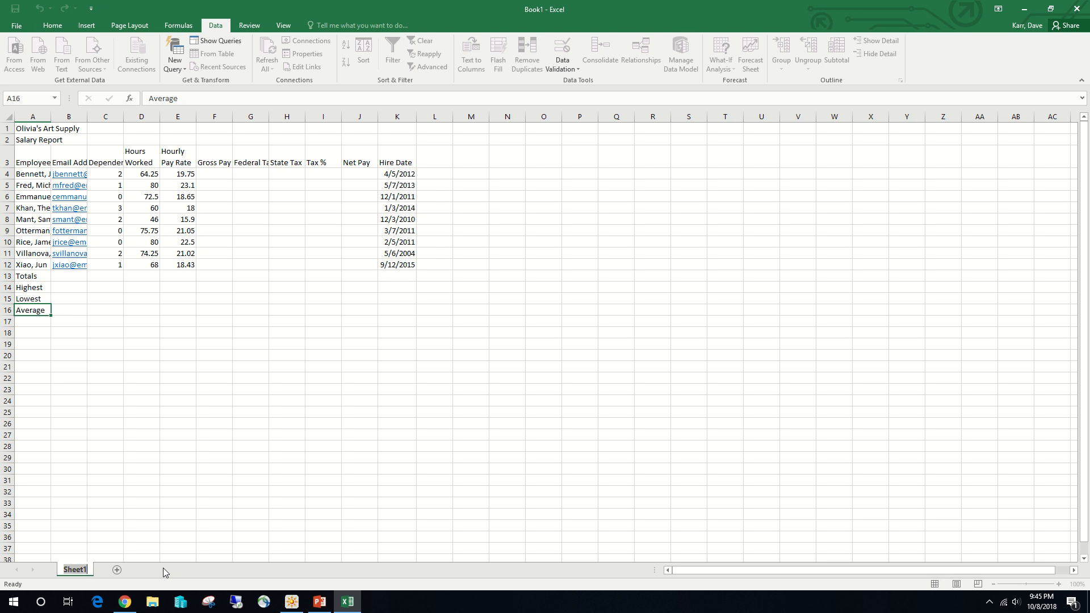
pyautogui.write('Salary')
pyautogui.write('Report')
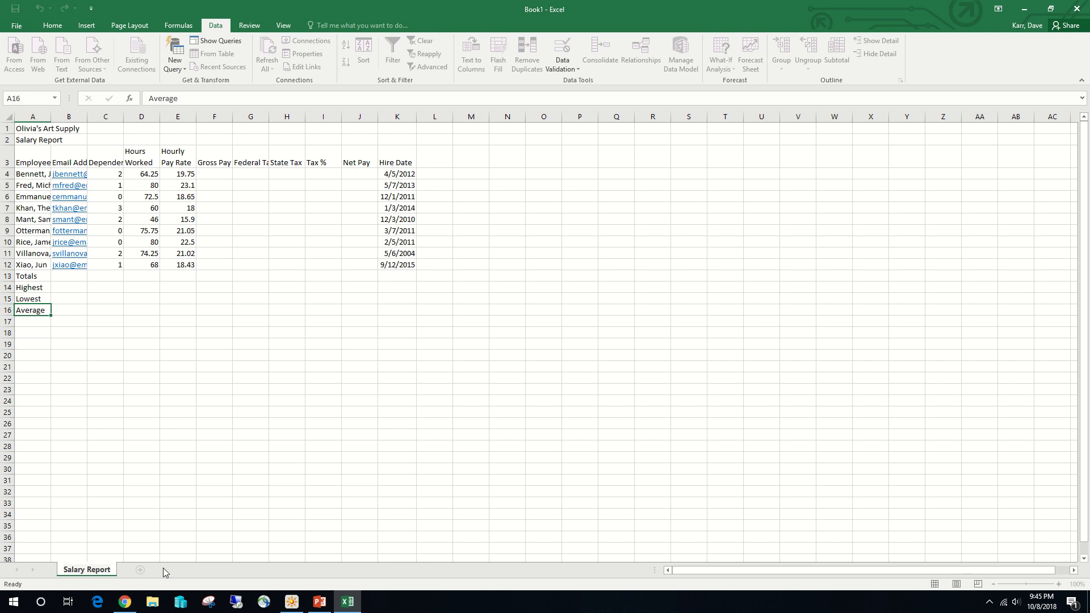
pyautogui.press('Return')
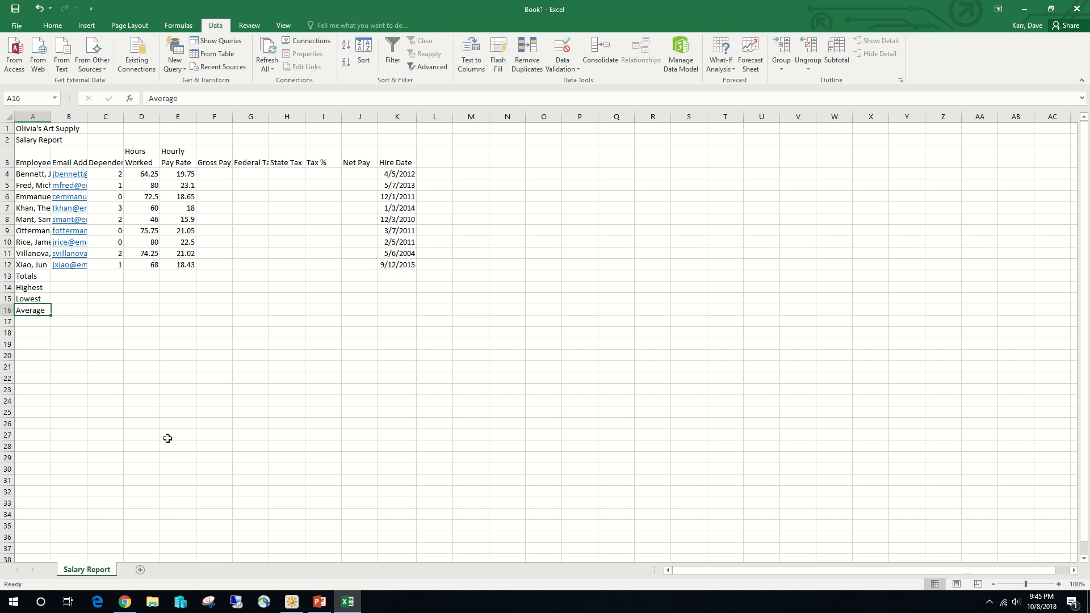
# - Color the Salary Report sheet's tab with the standard Green
pyautogui.rightClick(89, 570)
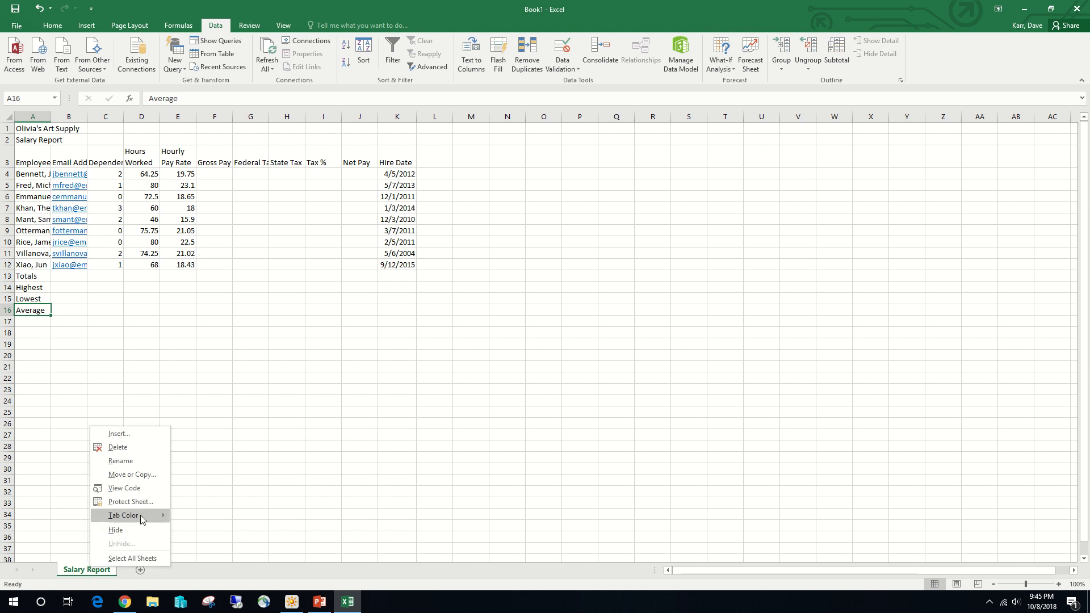
pyautogui.moveTo(141, 515)
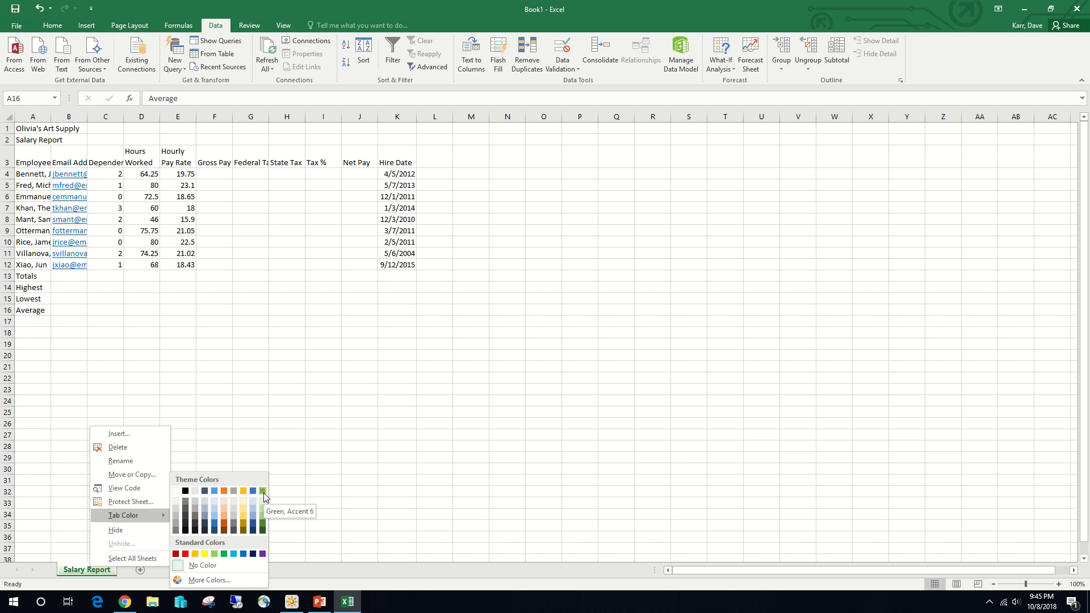
pyautogui.click(225, 554)
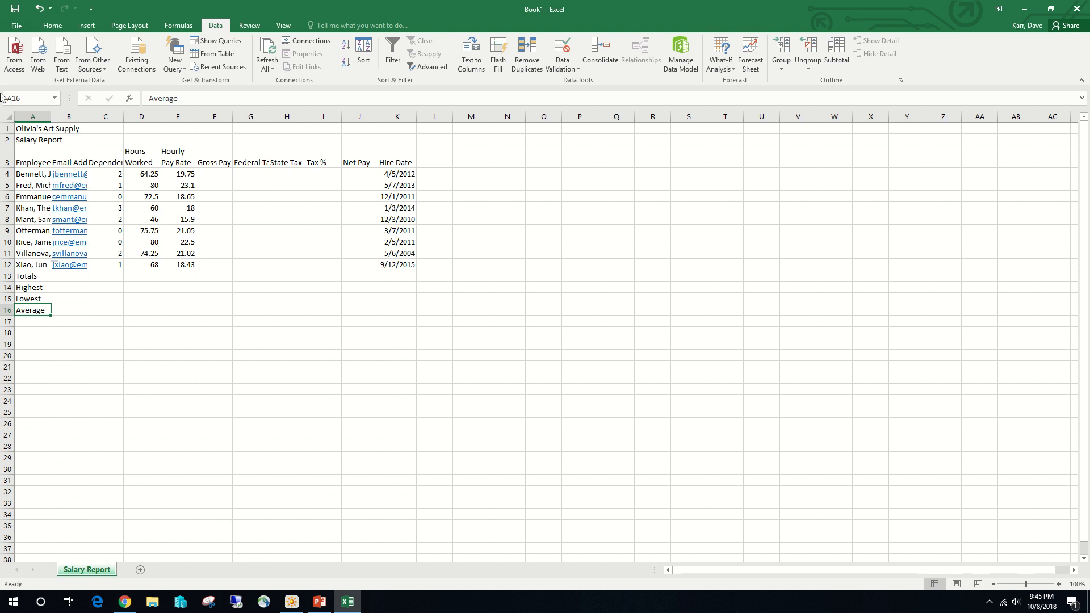
# - Start saving the workbook under a new name and browse to the Classwork folder inside Documents > CIS105OA
pyautogui.click(17, 24)
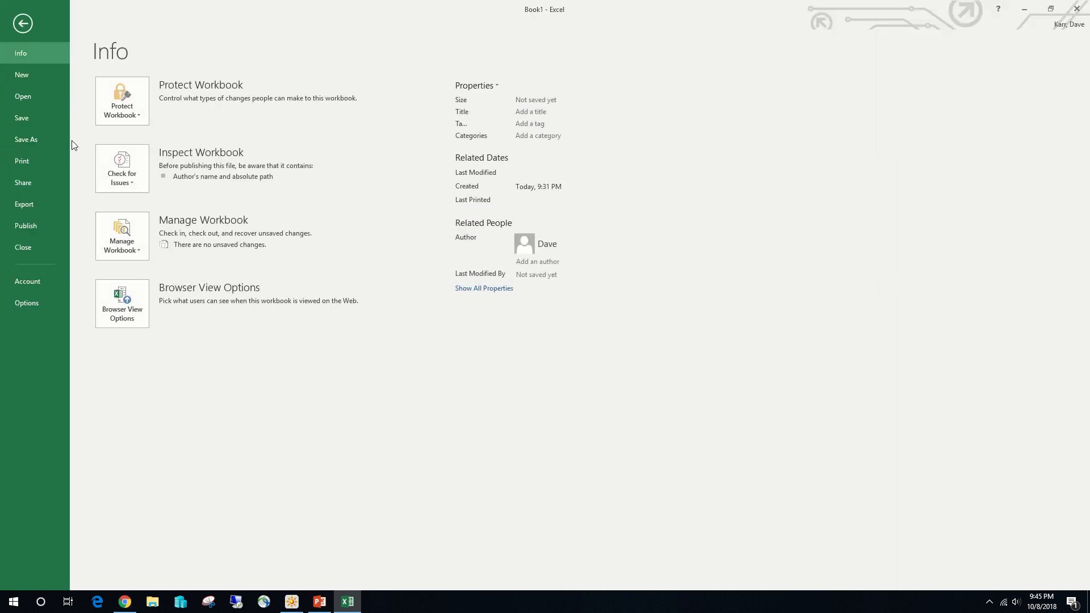
pyautogui.click(35, 142)
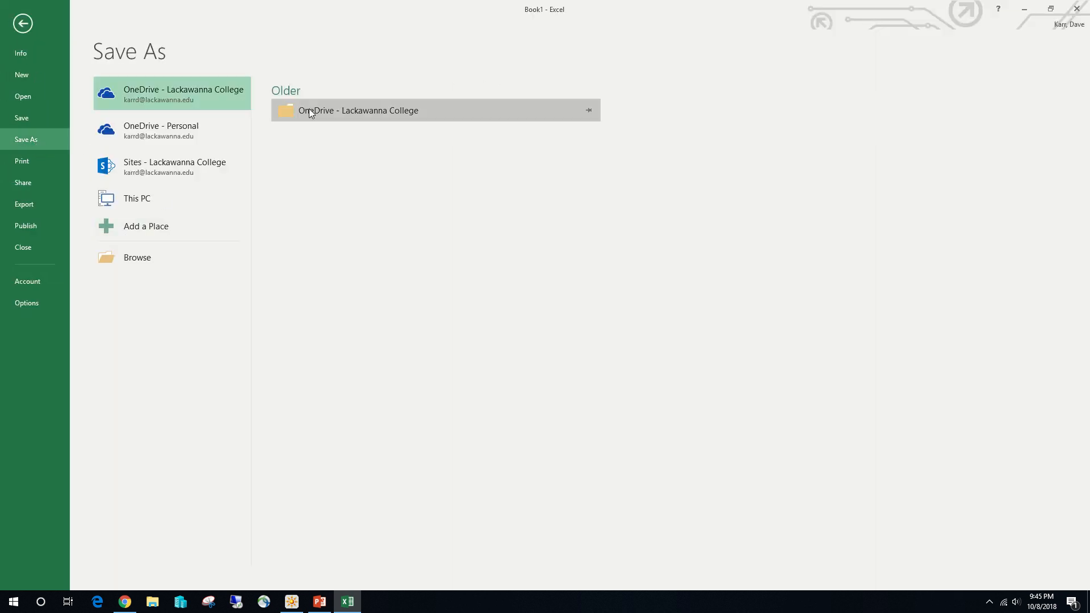
pyautogui.click(152, 249)
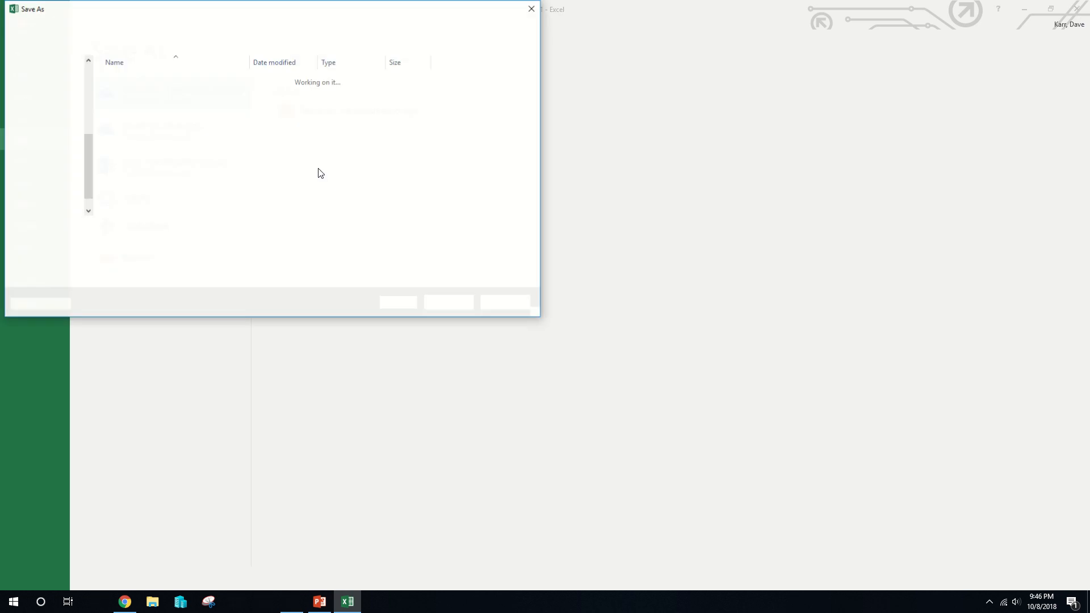
pyautogui.doubleClick(140, 80)
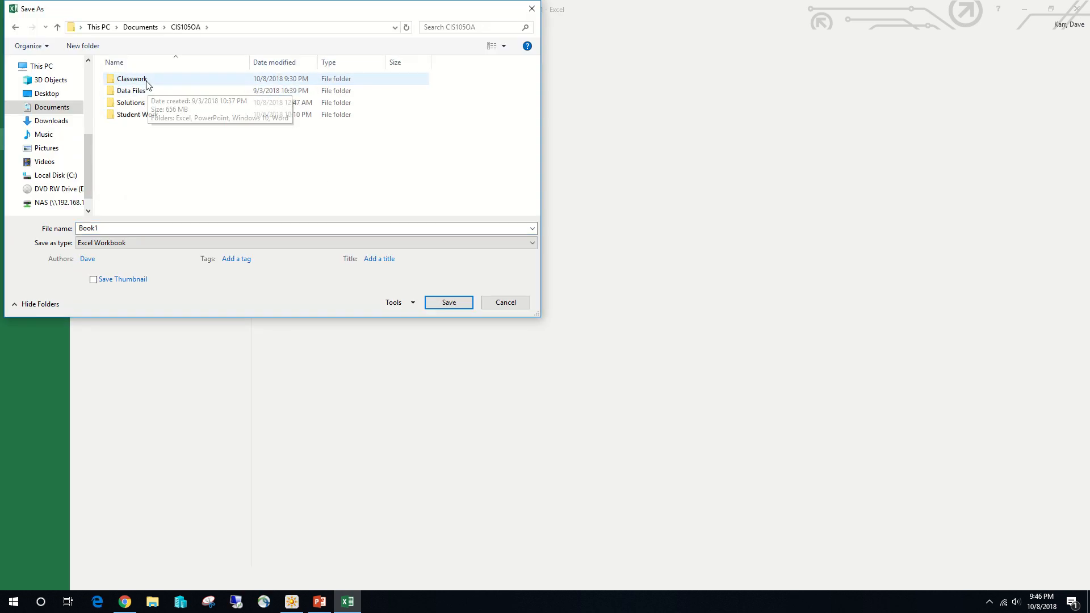
pyautogui.doubleClick(141, 79)
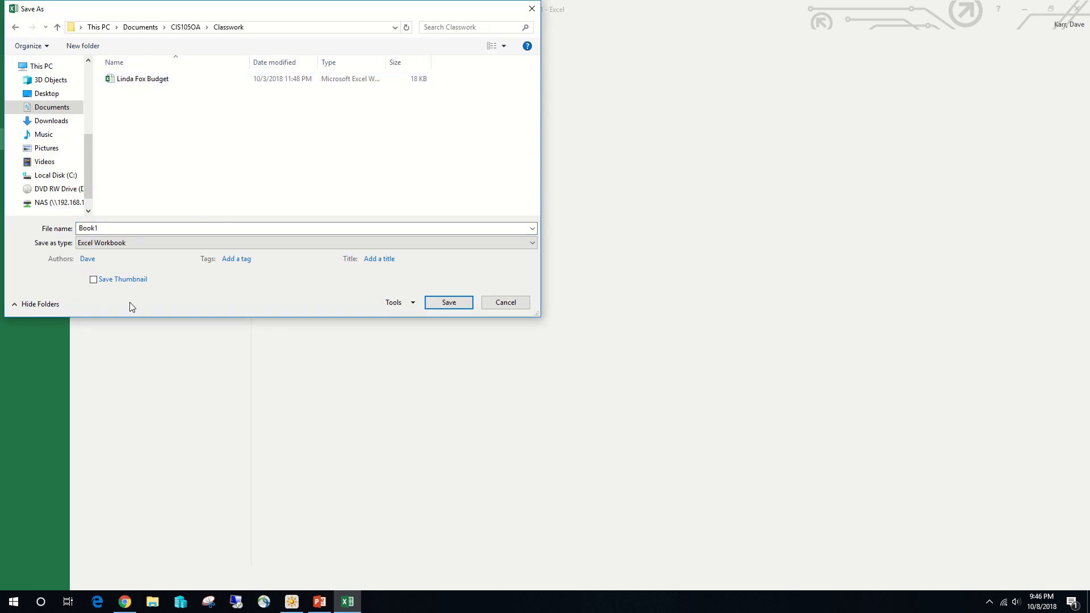
# - Name the file Olivia's Art Supply Salary Report and save it as an Excel Workbook
pyautogui.moveTo(171, 228); pyautogui.dragTo(3, 228)
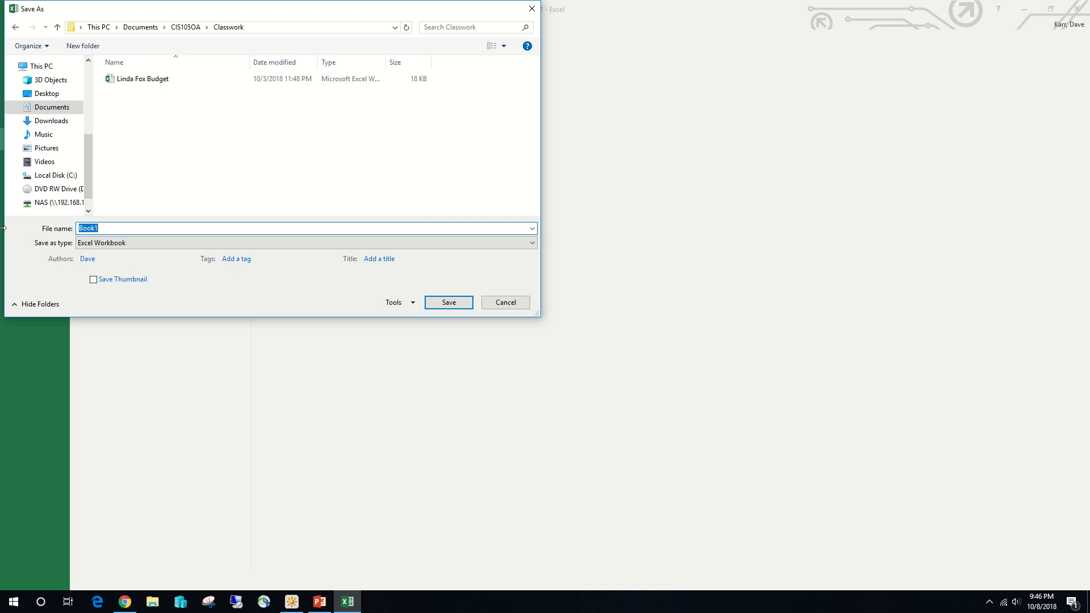
pyautogui.write('Olivia')
pyautogui.press('BackSpace')
pyautogui.press('BackSpace')
pyautogui.write("a's Art Supply Salary Report")
pyautogui.click(448, 303)
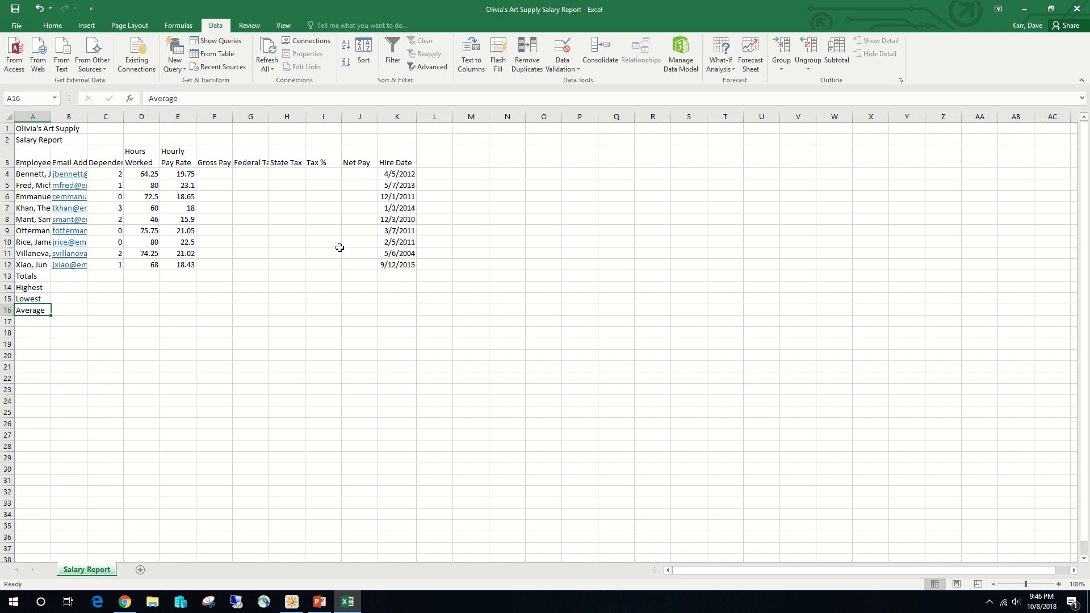
# - Calculate the first employee's gross pay in cell F4 with the formula =D4*E4
pyautogui.click(226, 177)
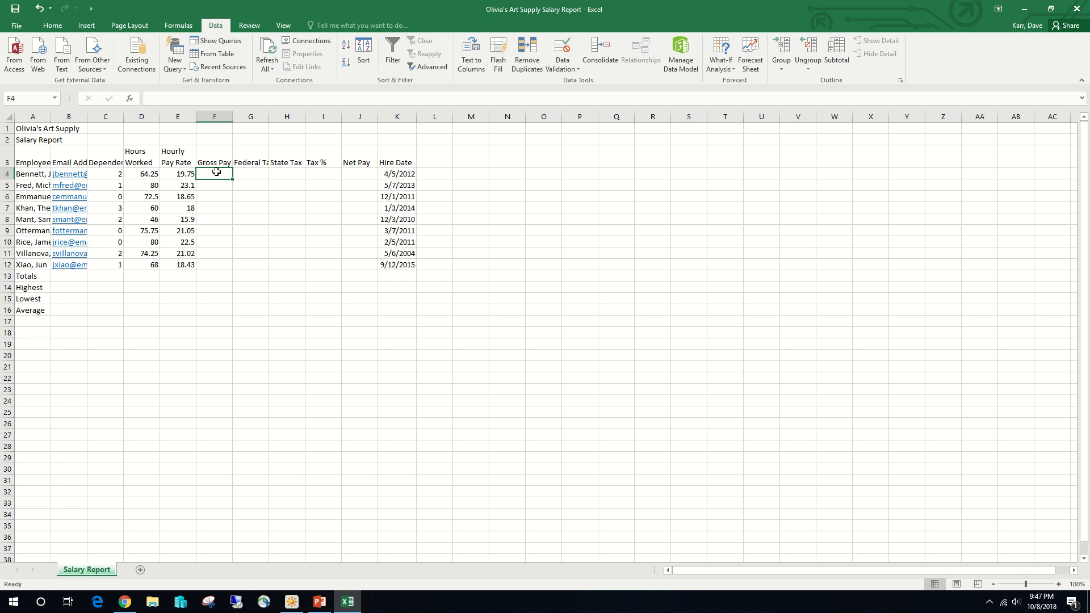
pyautogui.write('=')
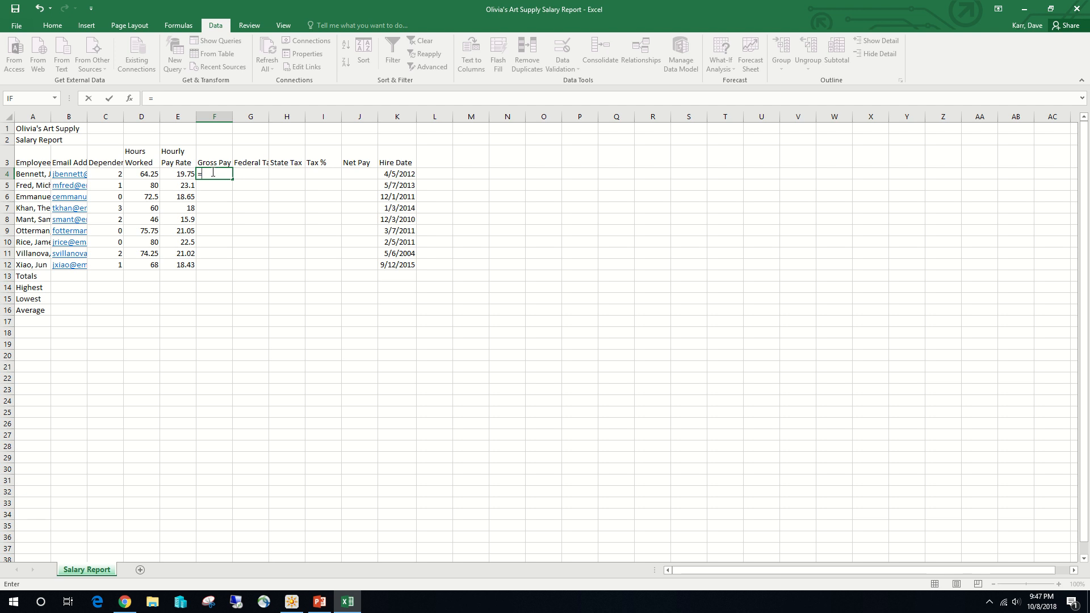
pyautogui.click(146, 173)
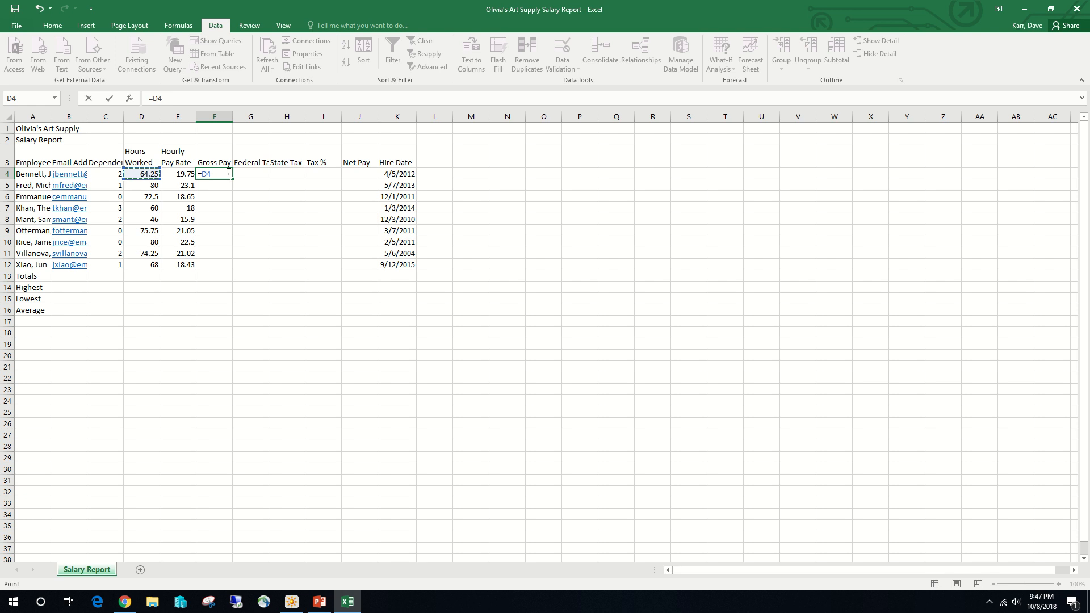
pyautogui.write('*')
pyautogui.click(180, 174)
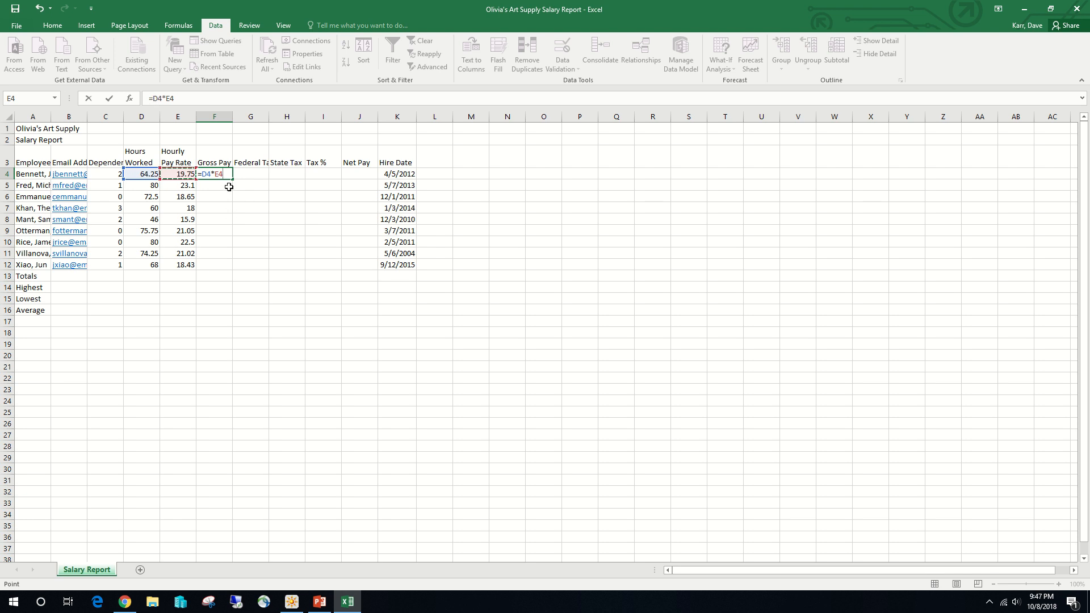
pyautogui.click(110, 99)
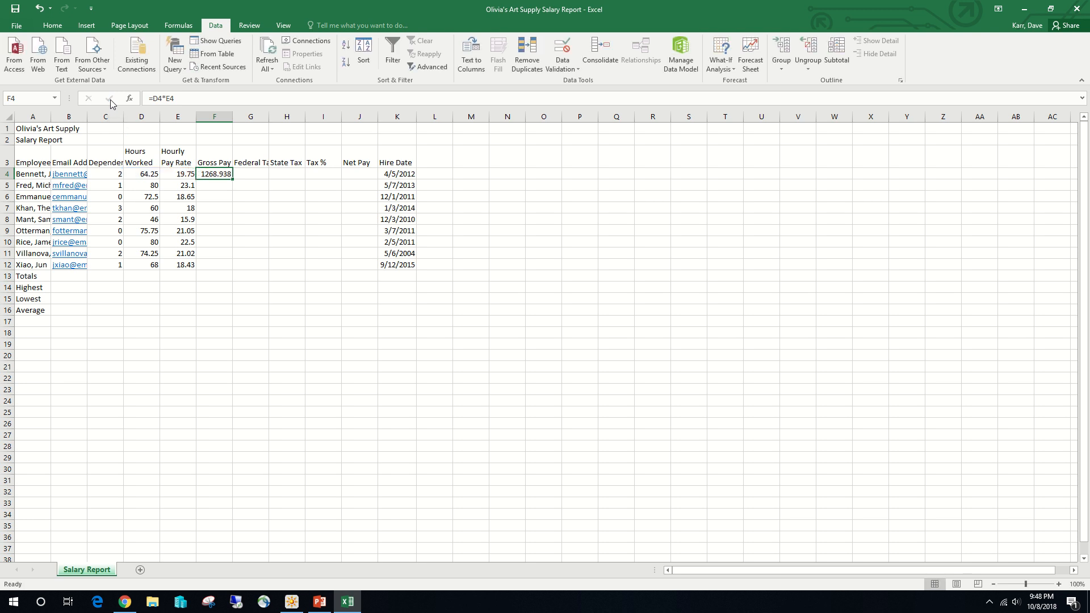
# - Calculate the first employee's federal tax in cell G4 with the formula =0.22*(F4-C4*24.32)
pyautogui.click(256, 175)
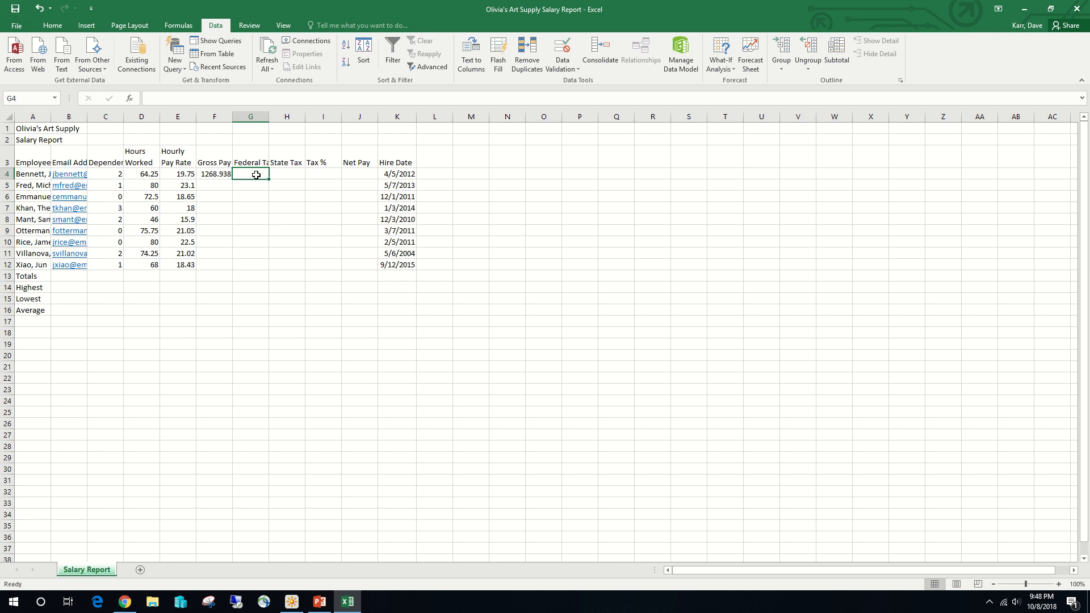
pyautogui.write('=')
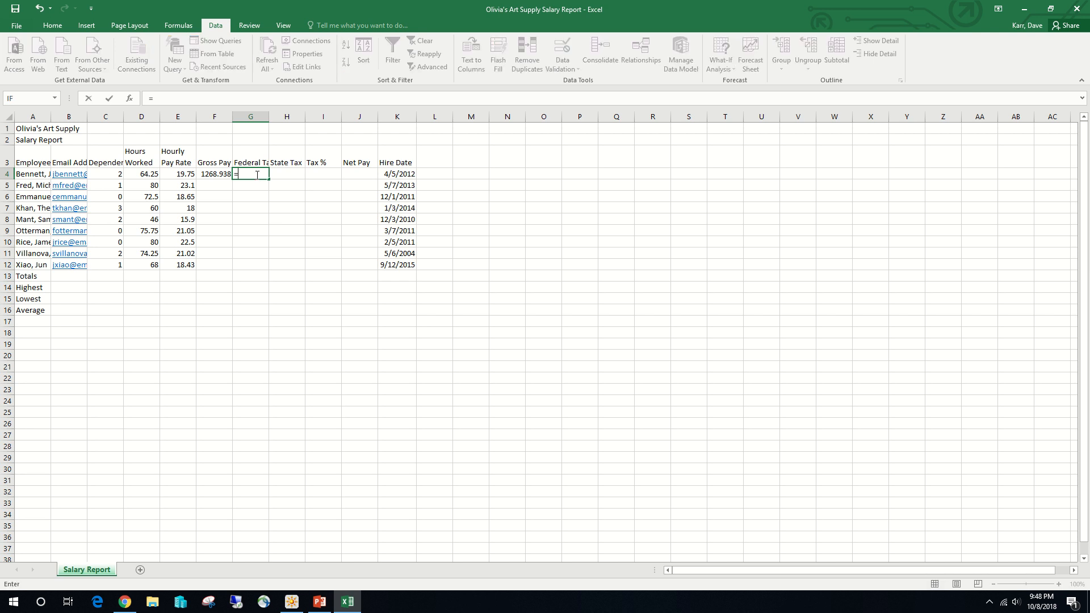
pyautogui.write('0.22*(')
pyautogui.click(217, 174)
pyautogui.write('-')
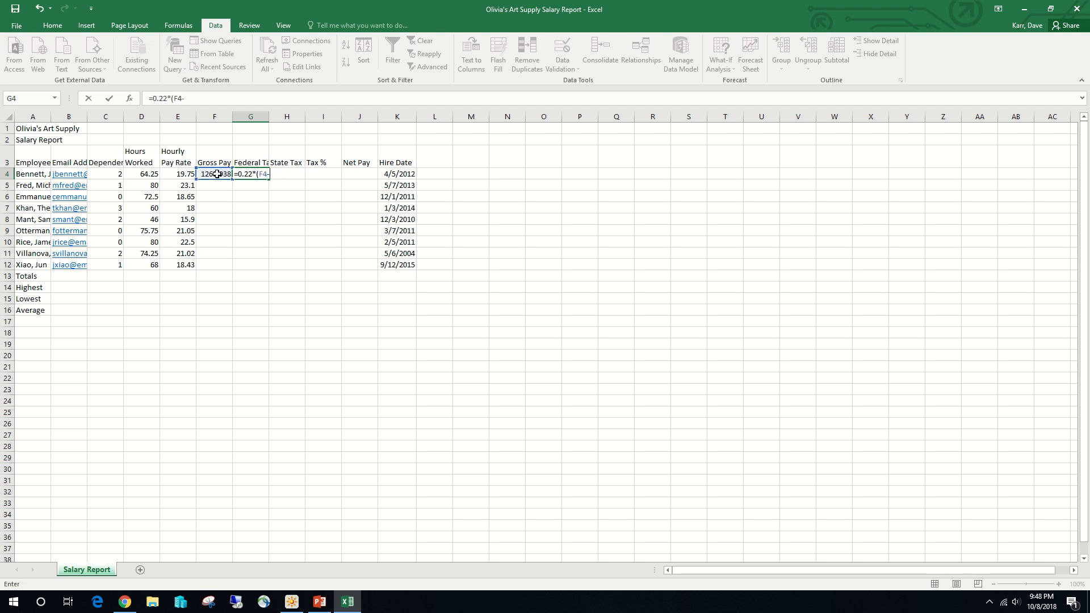
pyautogui.click(111, 174)
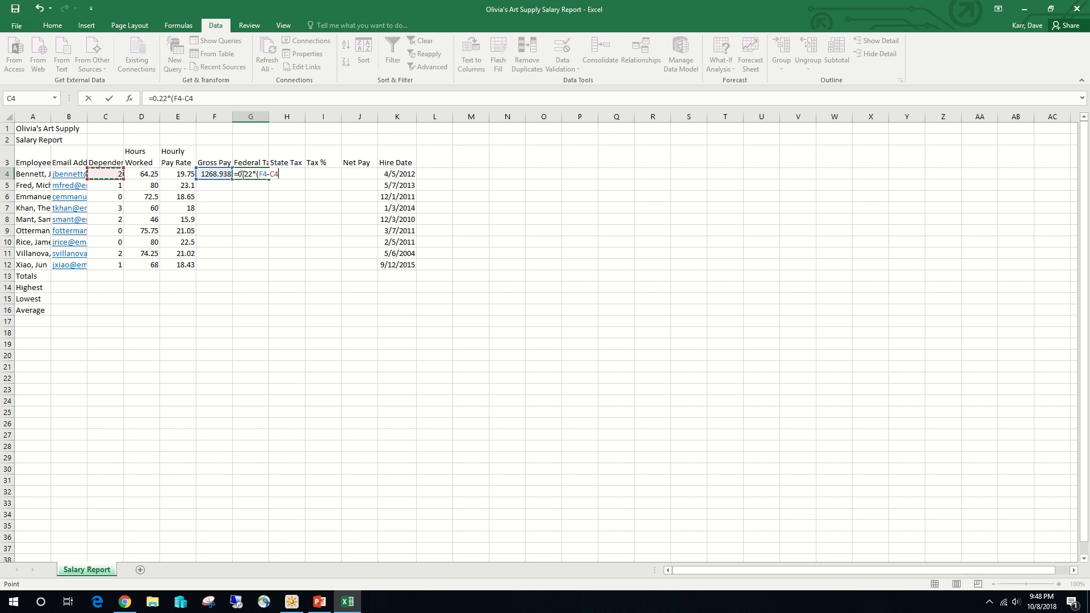
pyautogui.write('*24.32')
pyautogui.click(109, 100)
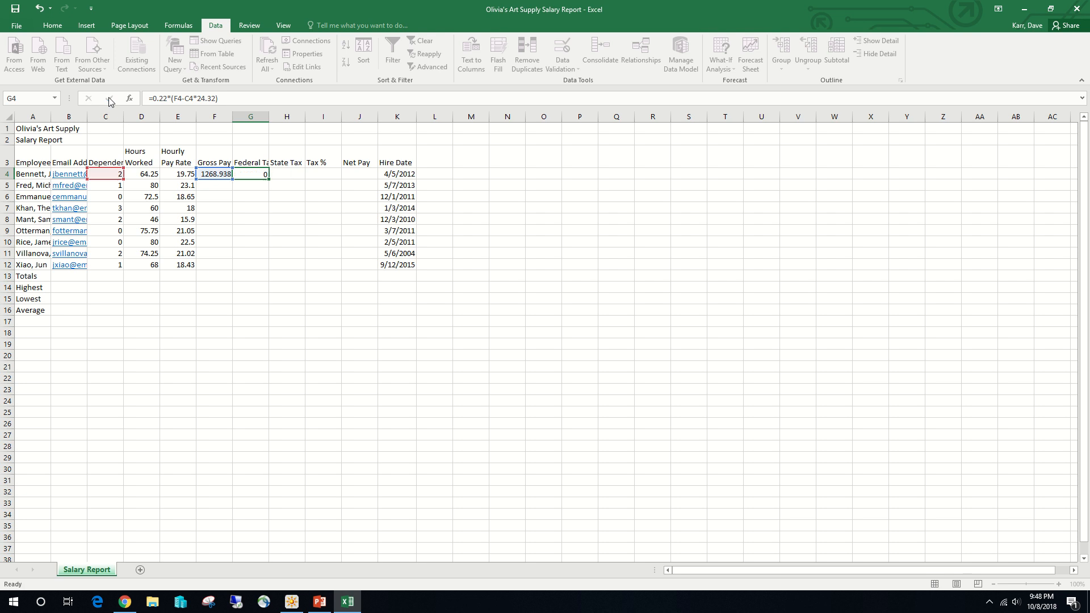
# - Calculate the first employee's state tax in cell H4 with the formula =0.04*F4
pyautogui.click(280, 174)
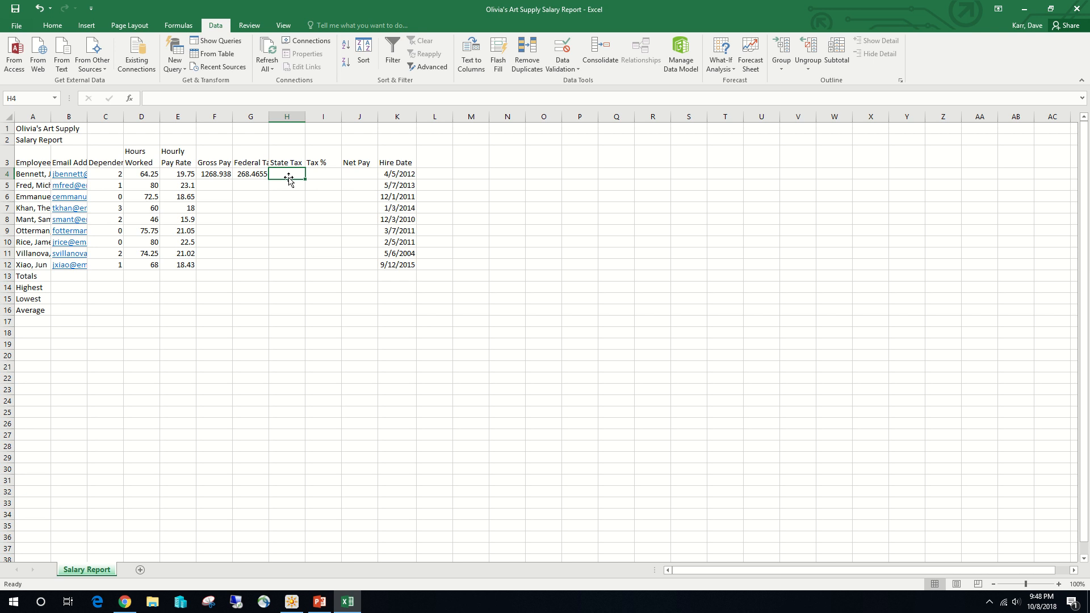
pyautogui.write('=')
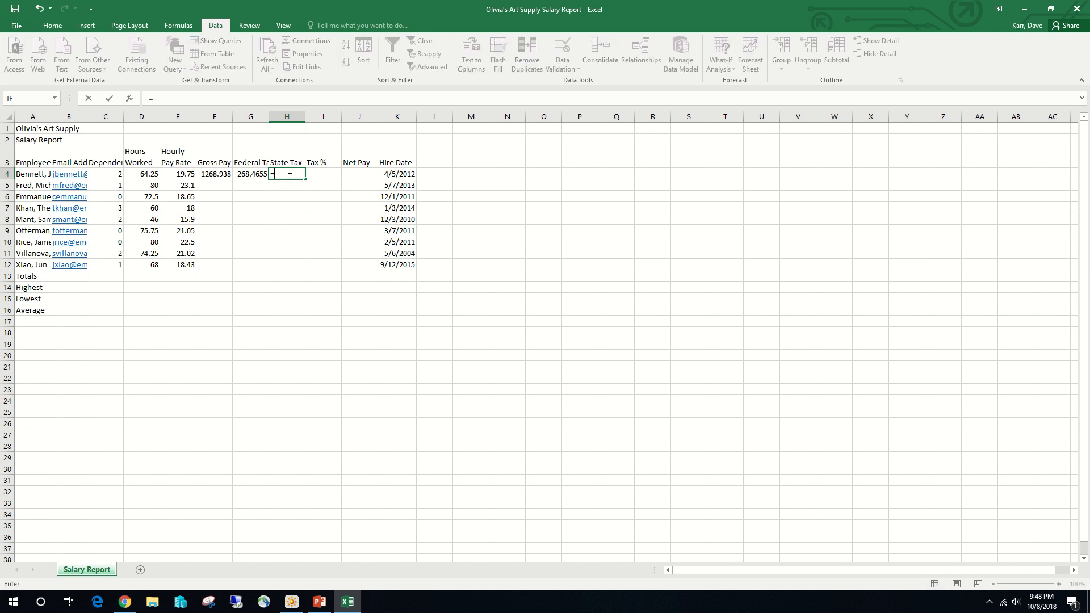
pyautogui.write('0.04*')
pyautogui.click(215, 173)
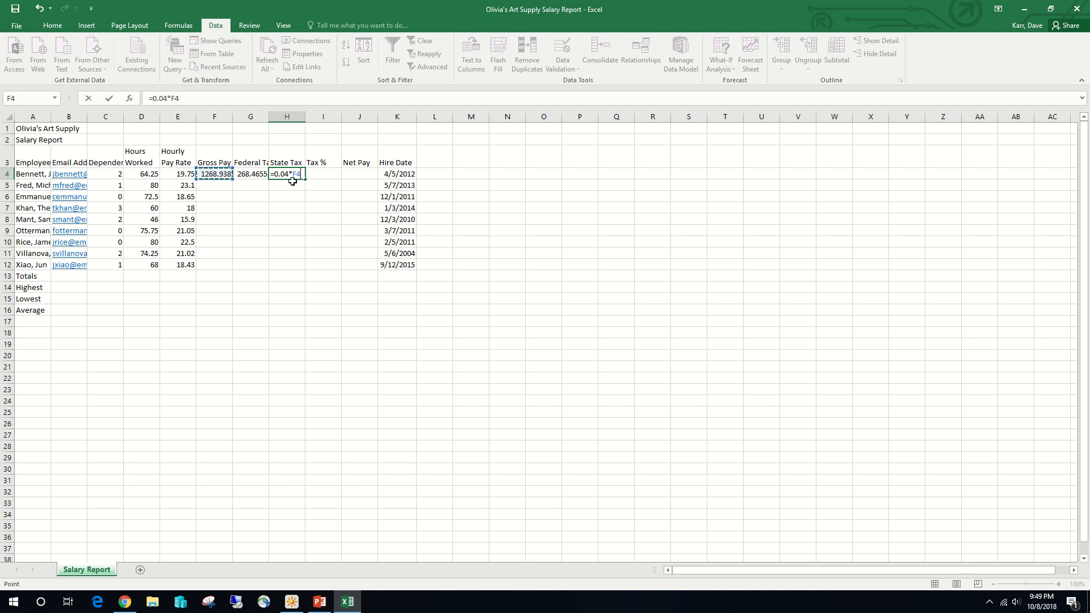
pyautogui.click(109, 99)
# - Calculate the first employee's tax percentage in cell I4 with the formula =(G4+H4)/F4
pyautogui.click(315, 173)
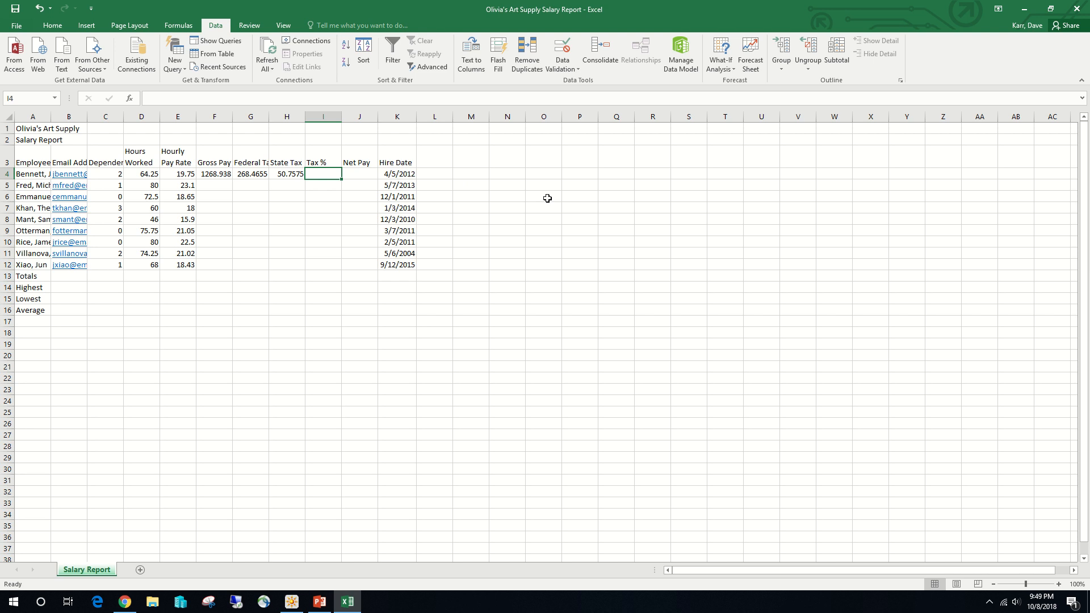
pyautogui.write('=(')
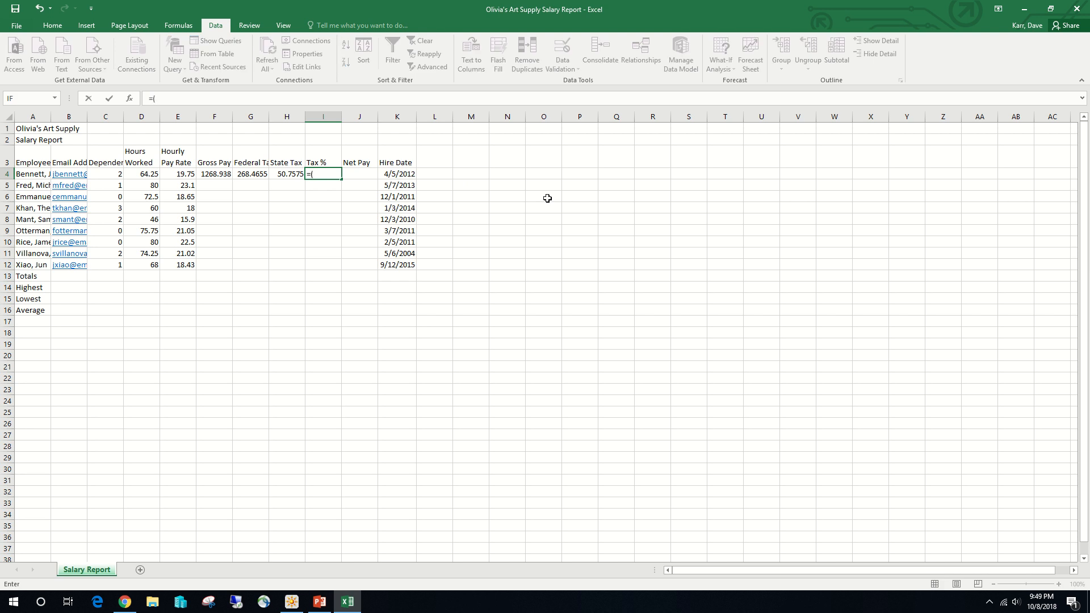
pyautogui.click(253, 175)
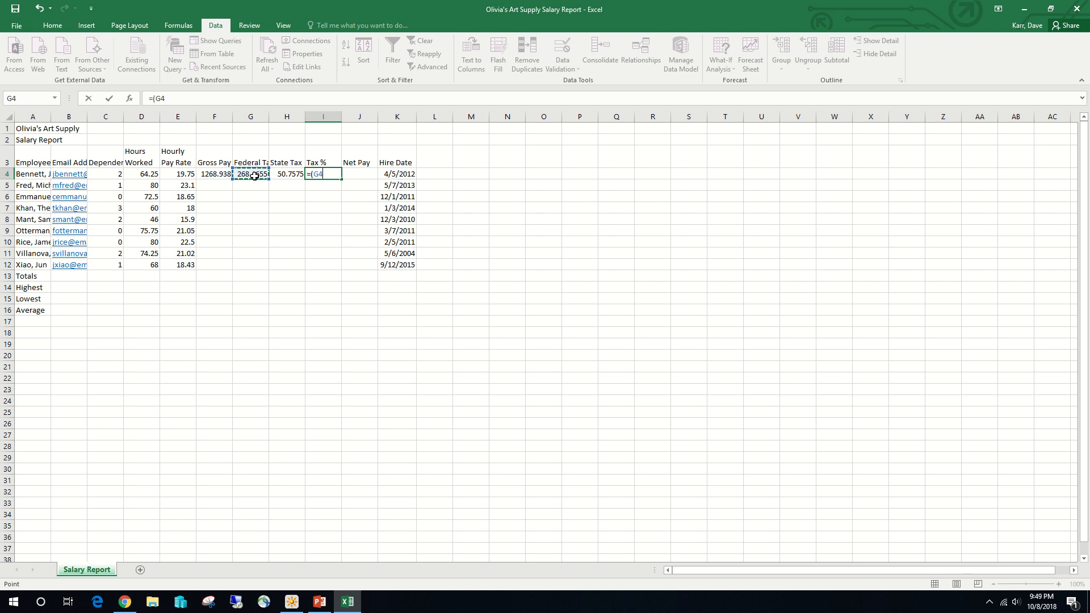
pyautogui.write('+')
pyautogui.click(283, 175)
pyautogui.write(')')
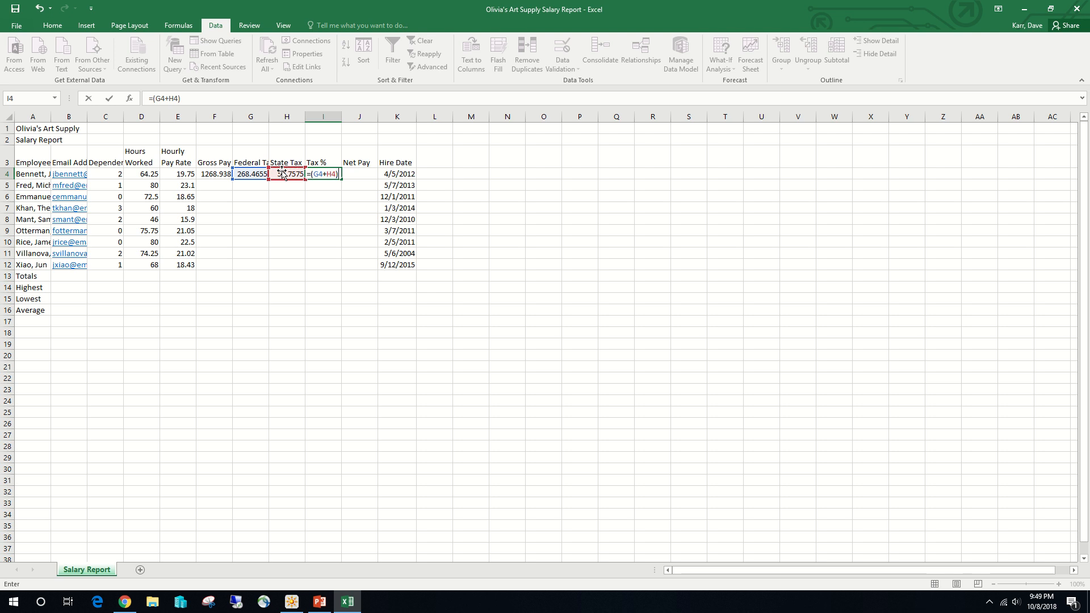
pyautogui.write('/')
pyautogui.click(225, 175)
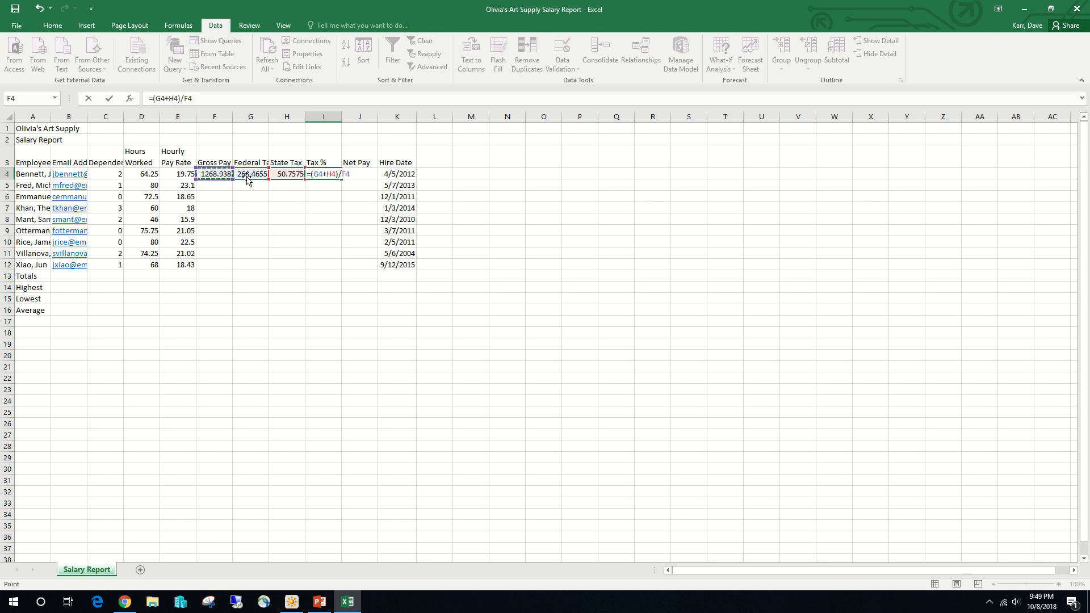
pyautogui.click(112, 99)
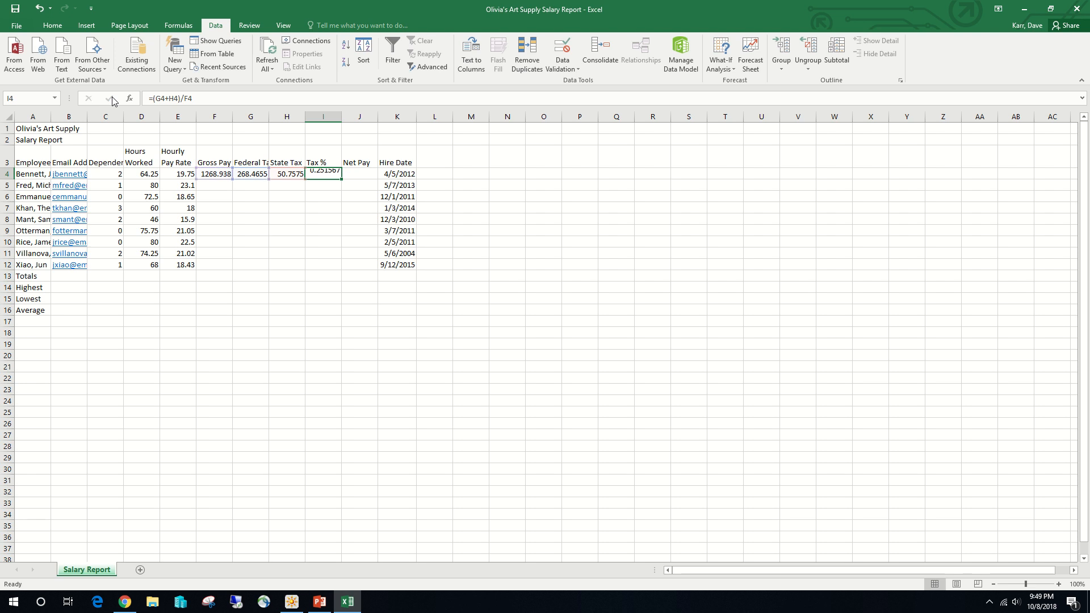
# - Calculate the first employee's net pay in cell J4 with the formula =F4-(G4+H4)
pyautogui.click(365, 175)
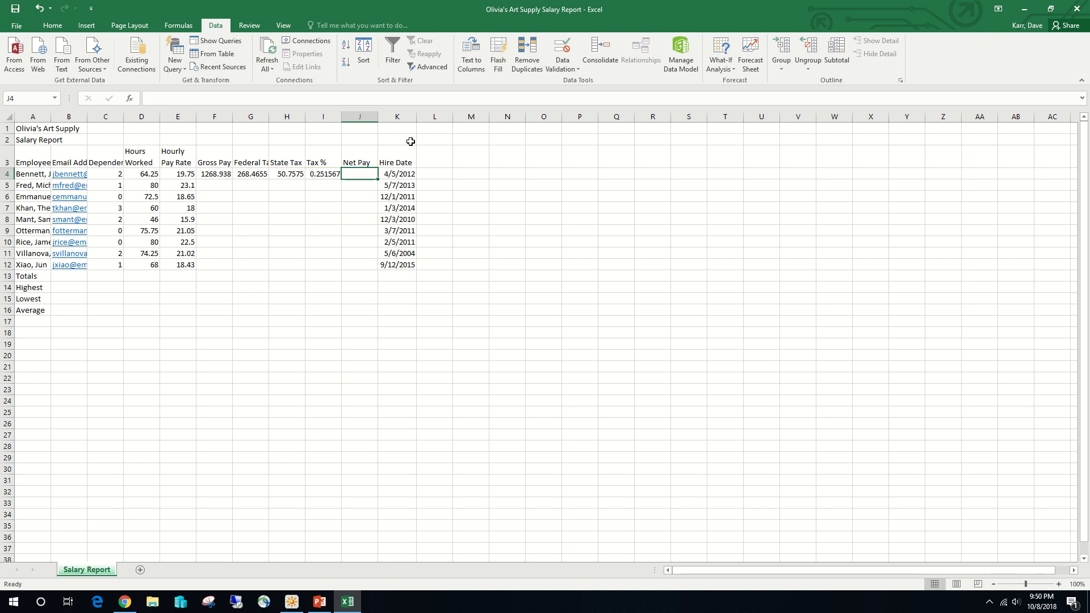
pyautogui.write('=')
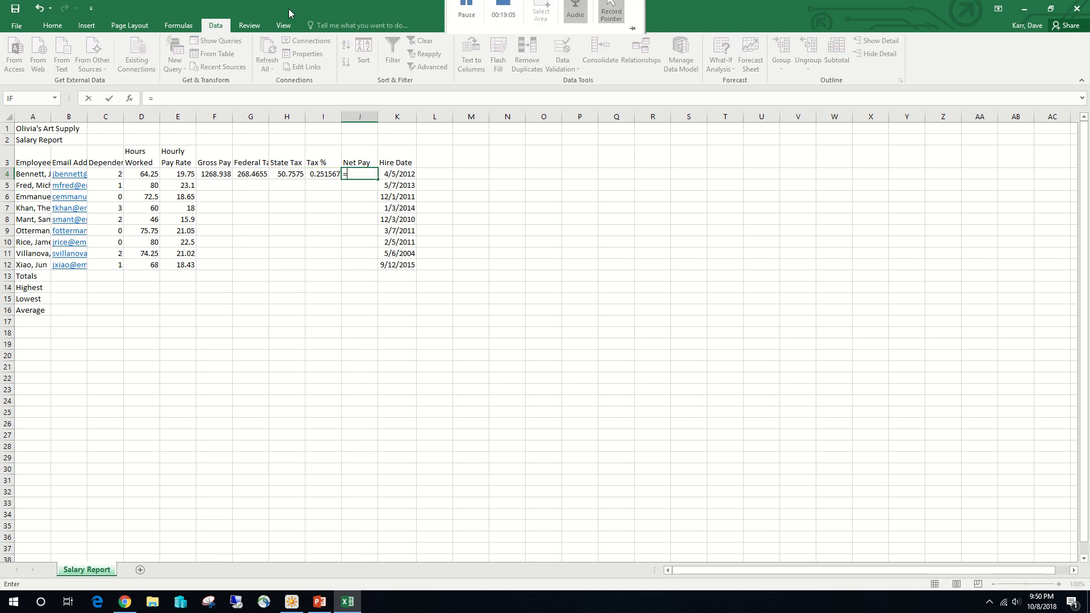
pyautogui.click(226, 178)
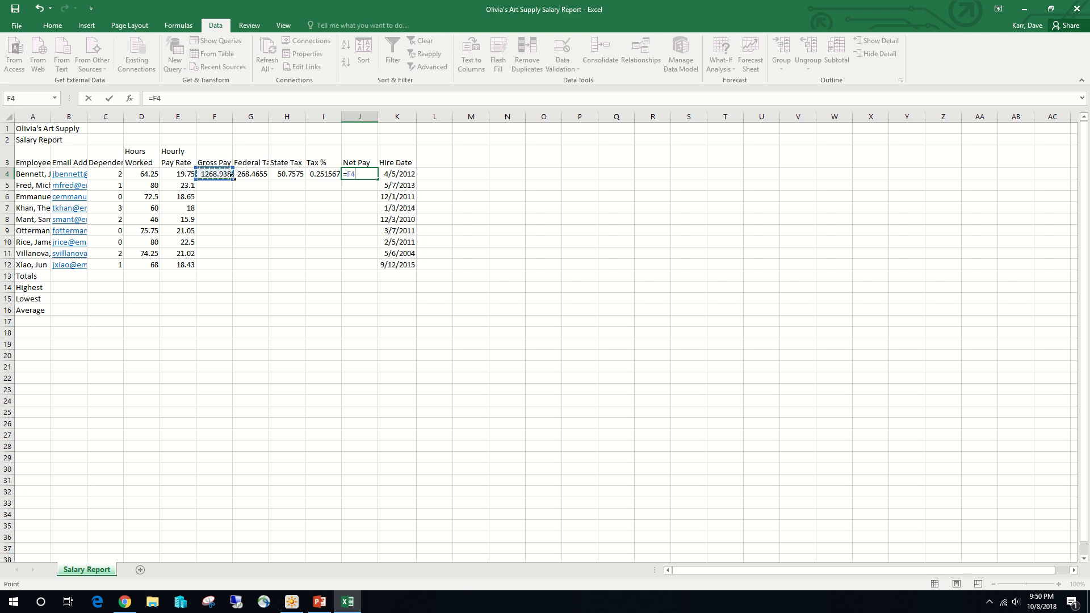
pyautogui.write('-(')
pyautogui.click(261, 173)
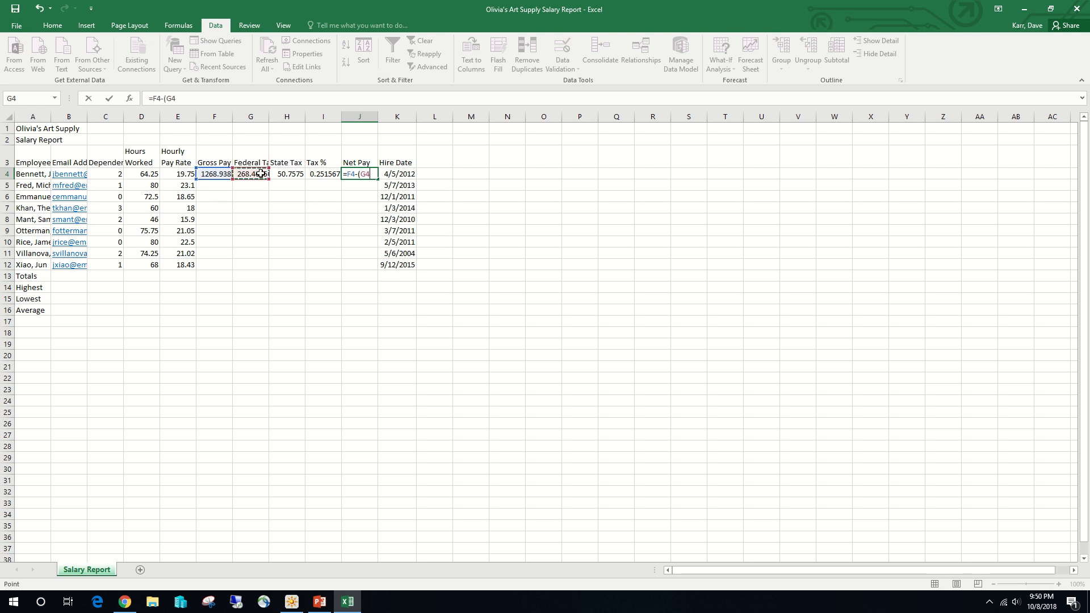
pyautogui.write('+')
pyautogui.click(300, 175)
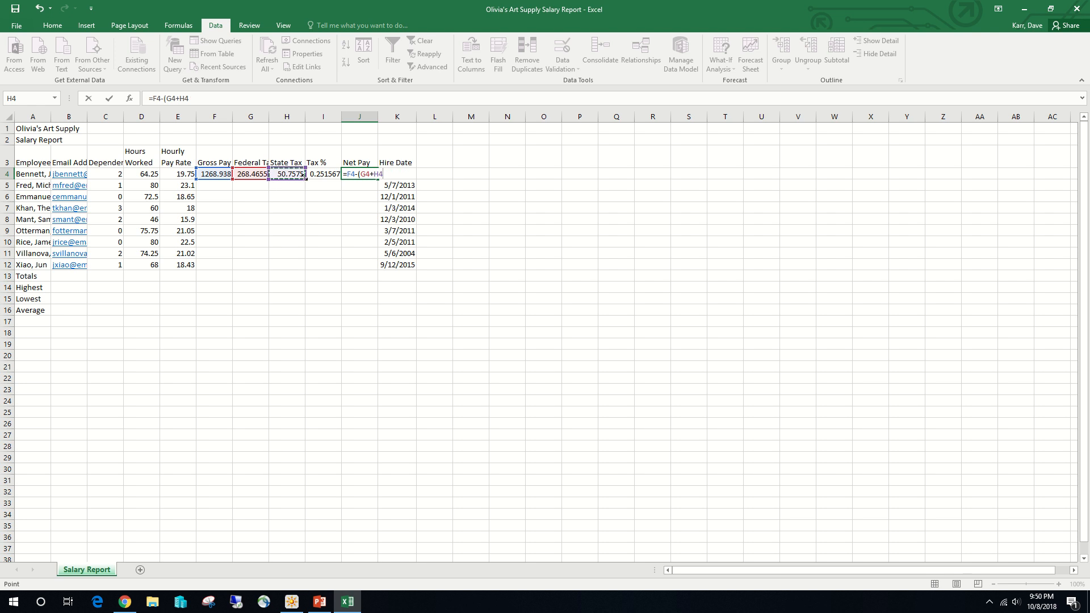
pyautogui.write(')')
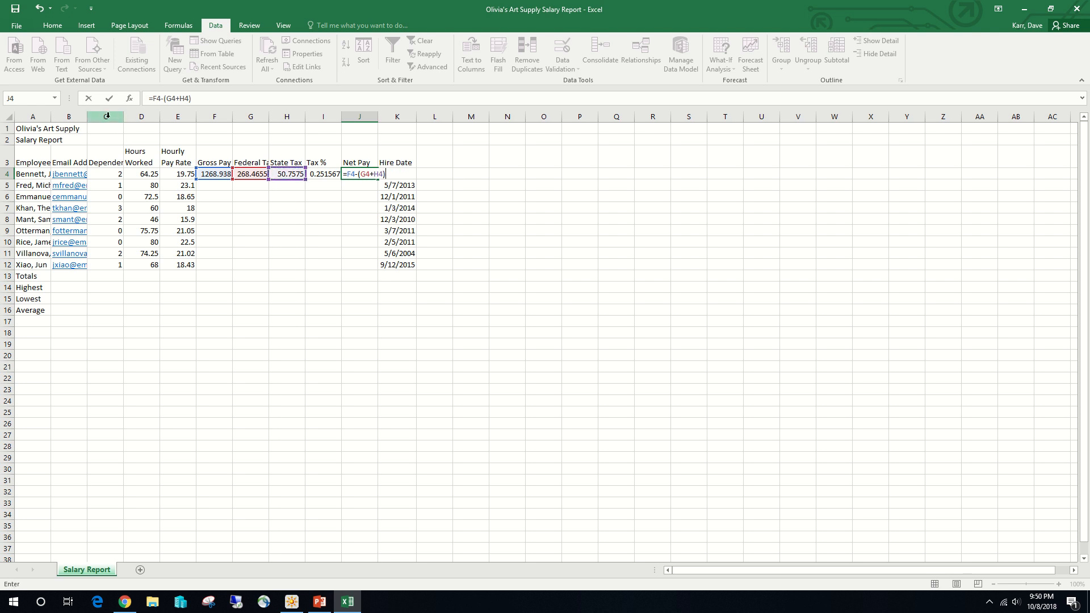
pyautogui.click(109, 98)
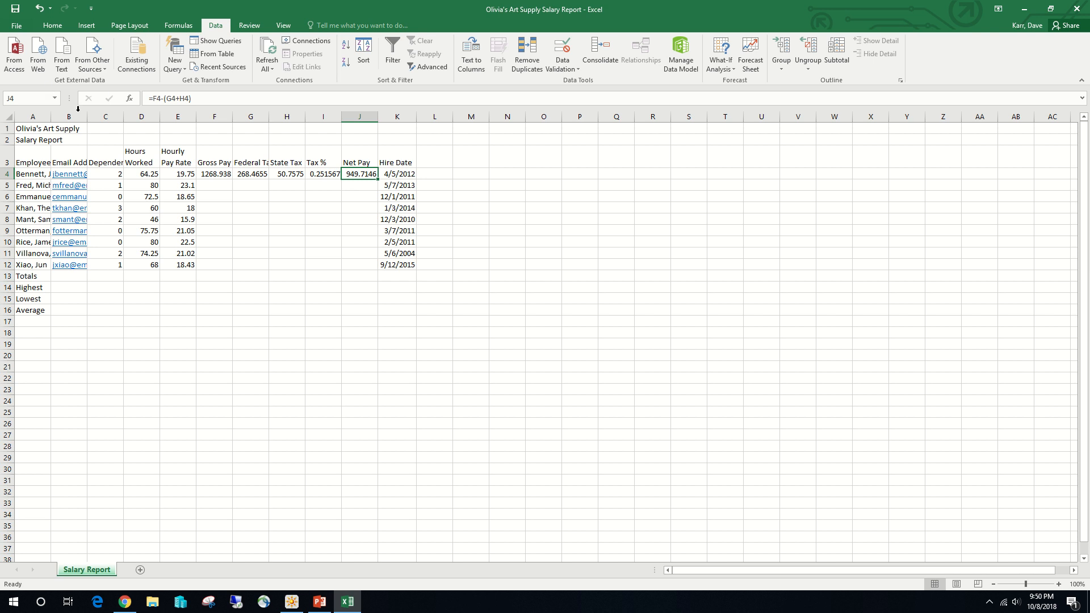
# - Fill the gross pay, tax and net pay formulas in F4:J4 down through row 12 for all remaining employees
pyautogui.click(218, 175)
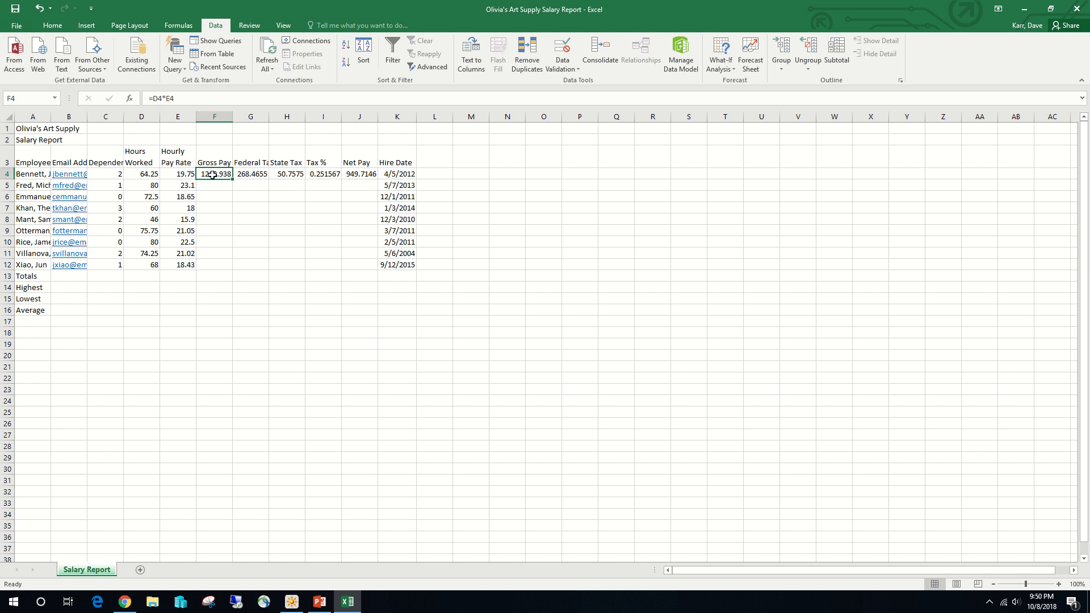
pyautogui.moveTo(215, 173); pyautogui.dragTo(356, 173)
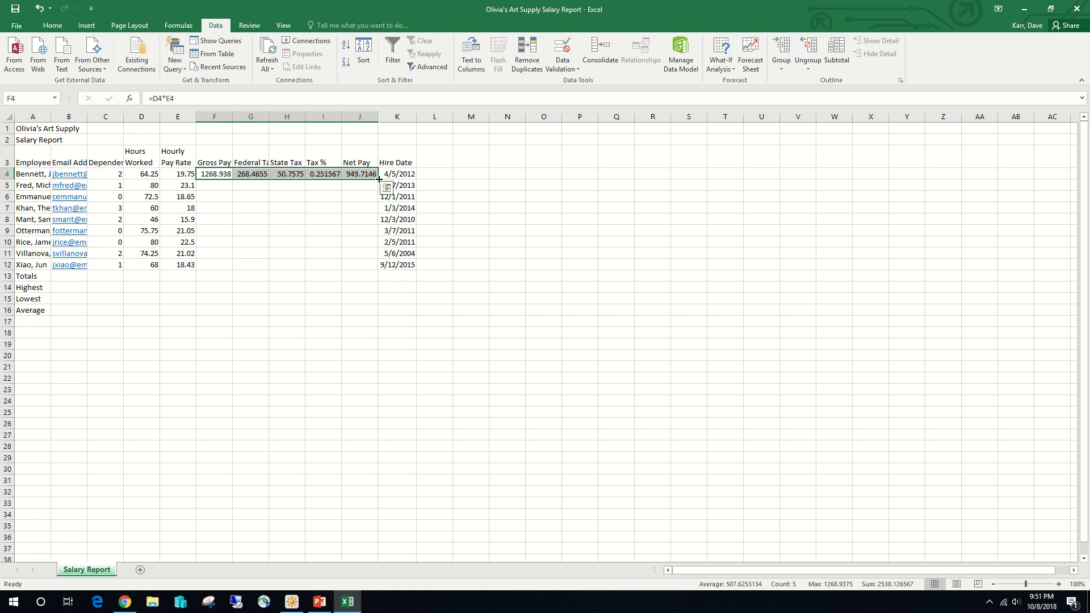
pyautogui.moveTo(379, 179); pyautogui.dragTo(389, 268)
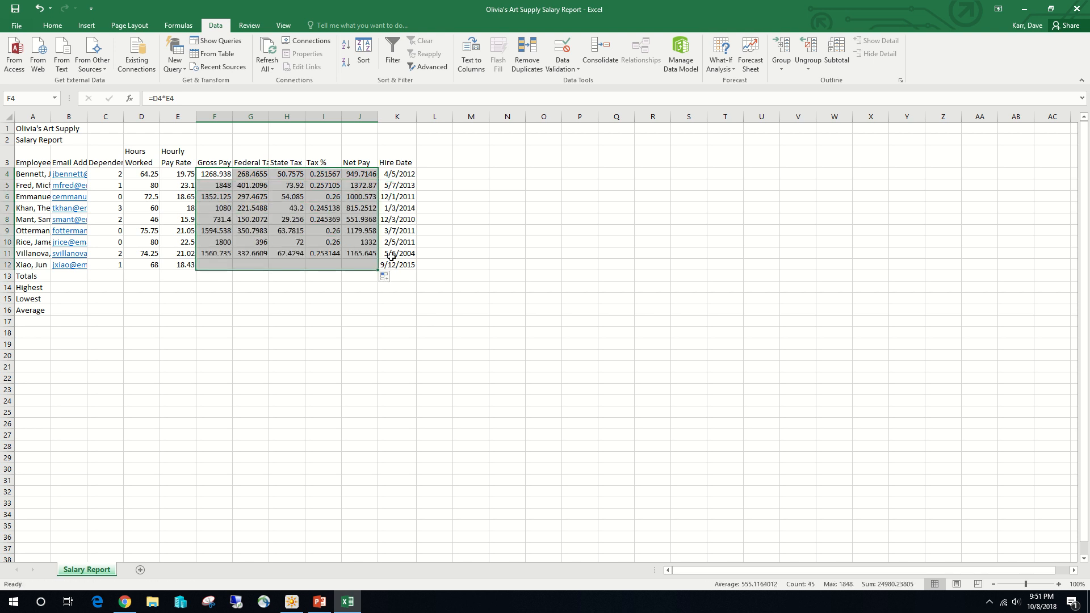
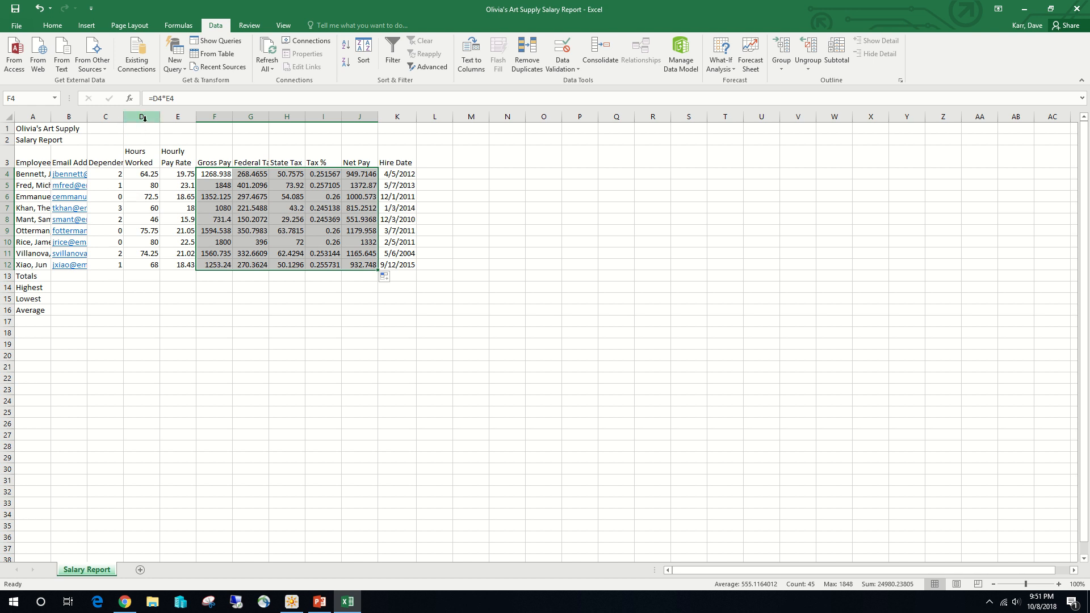
# - Total the hours worked in cell D13 with the formula =SUM(D4:D12)
pyautogui.click(145, 275)
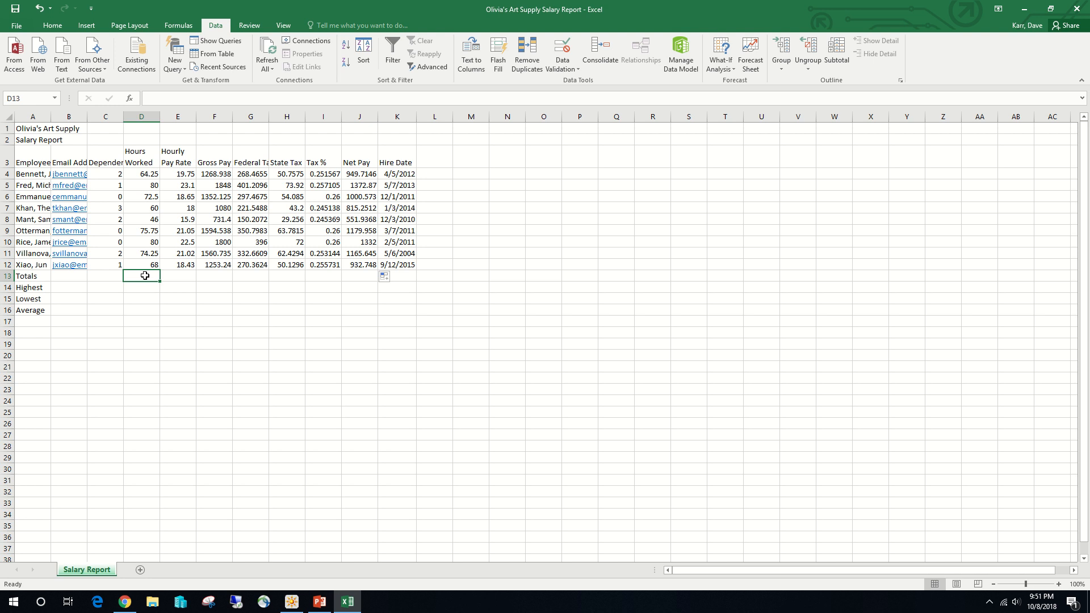
pyautogui.click(51, 25)
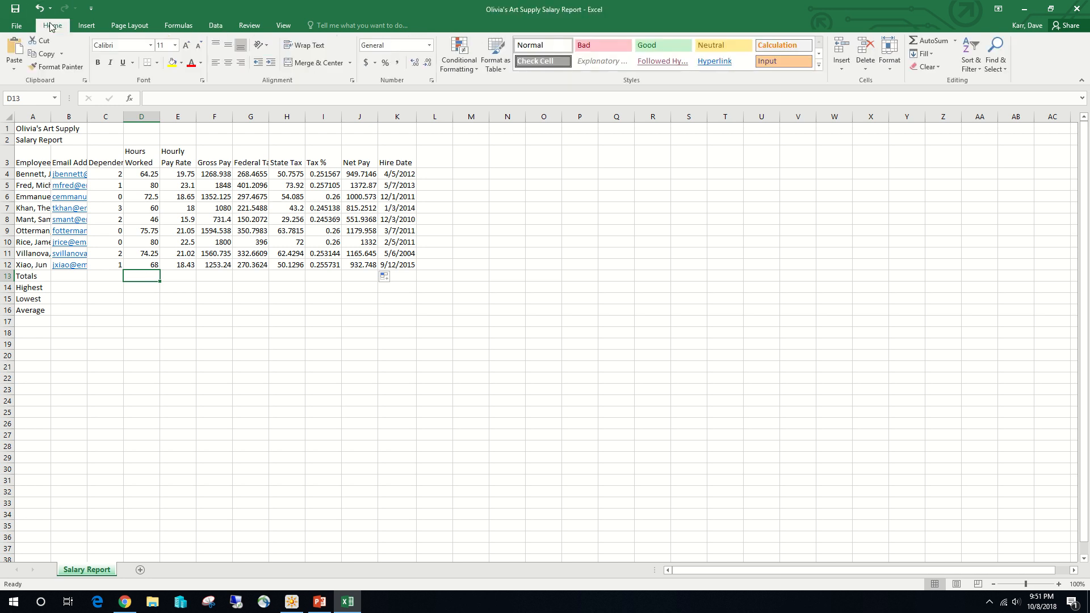
pyautogui.click(922, 44)
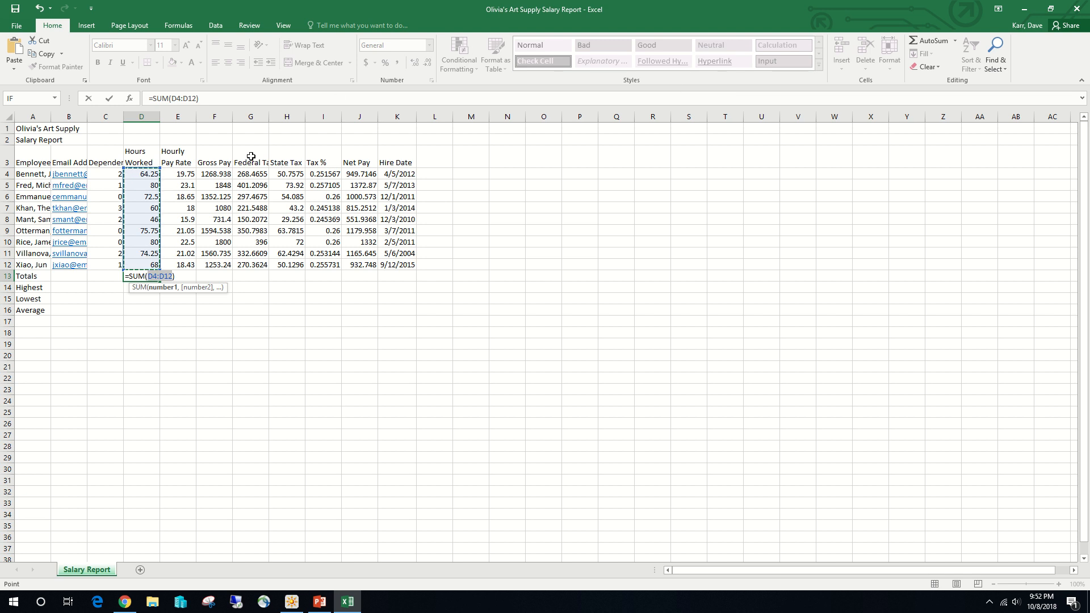
pyautogui.click(109, 98)
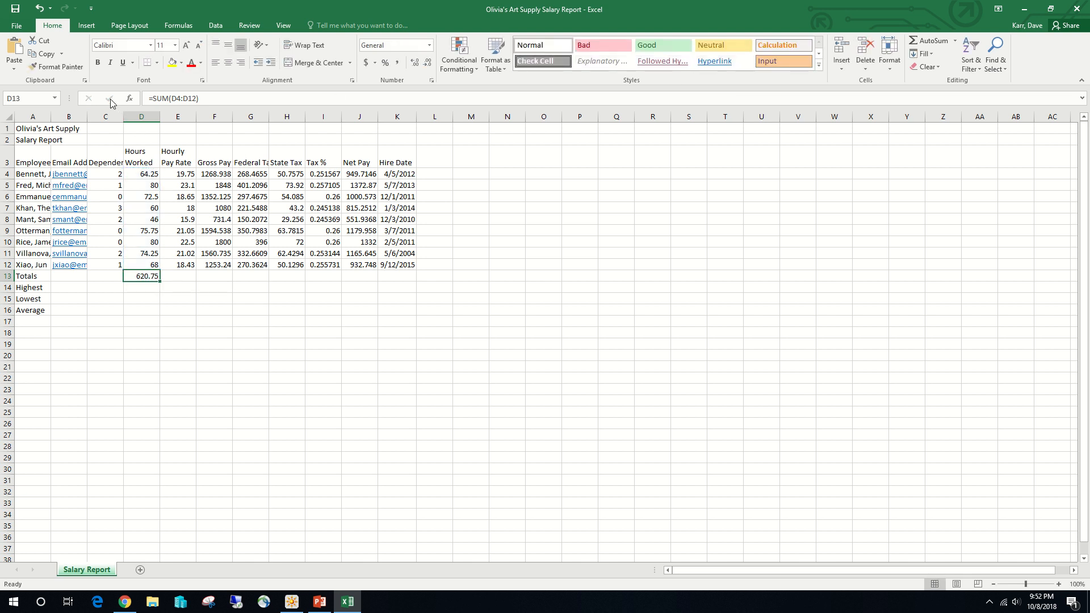
# - Total the gross pay, federal tax, state tax and net pay columns at once in cells F13, G13, H13 and J13 with AutoSum
pyautogui.click(215, 276)
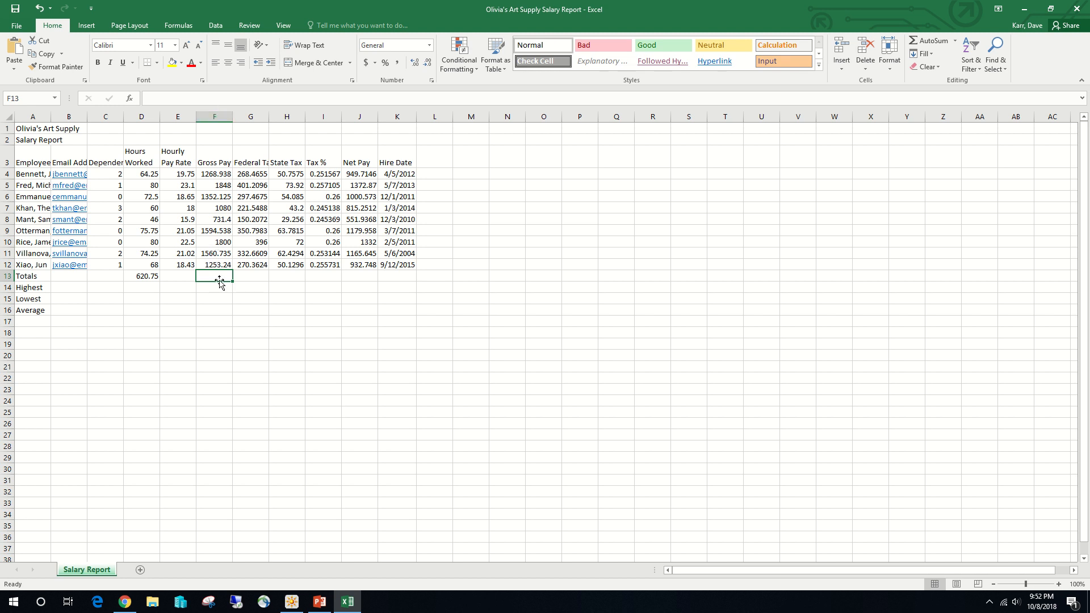
pyautogui.keyDown('ctrl'); pyautogui.click(247, 275); pyautogui.keyUp('ctrl')
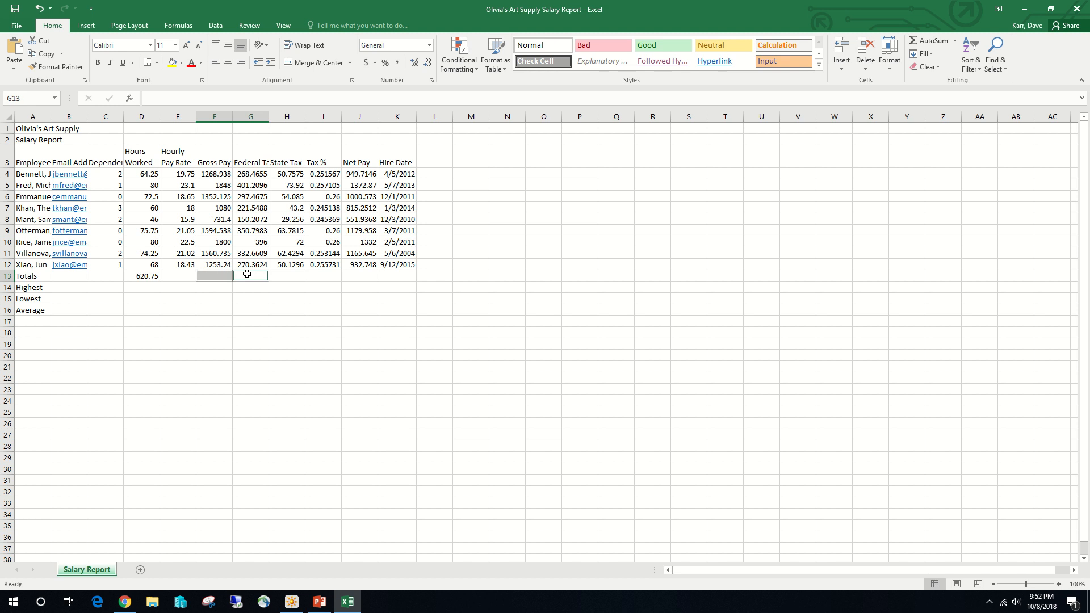
pyautogui.keyDown('ctrl'); pyautogui.click(280, 274); pyautogui.keyUp('ctrl')
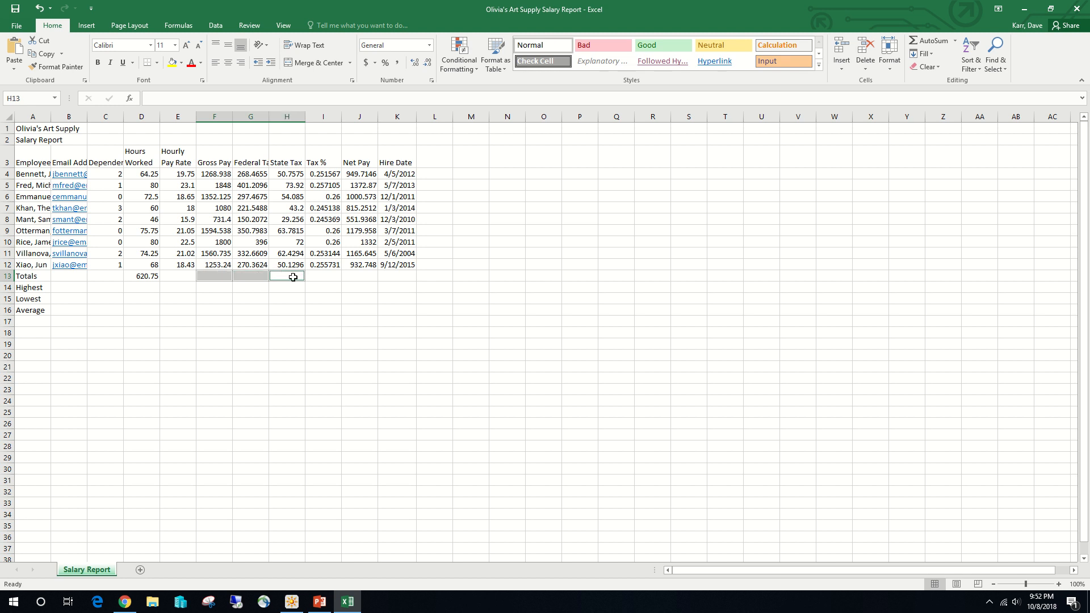
pyautogui.keyDown('ctrl'); pyautogui.click(361, 275); pyautogui.keyUp('ctrl')
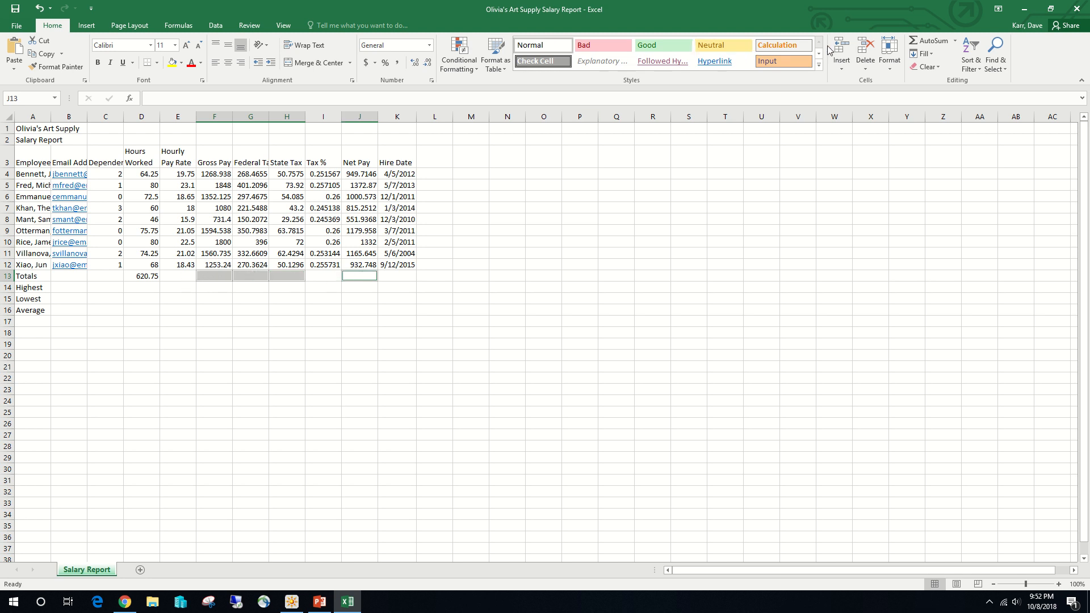
pyautogui.click(933, 40)
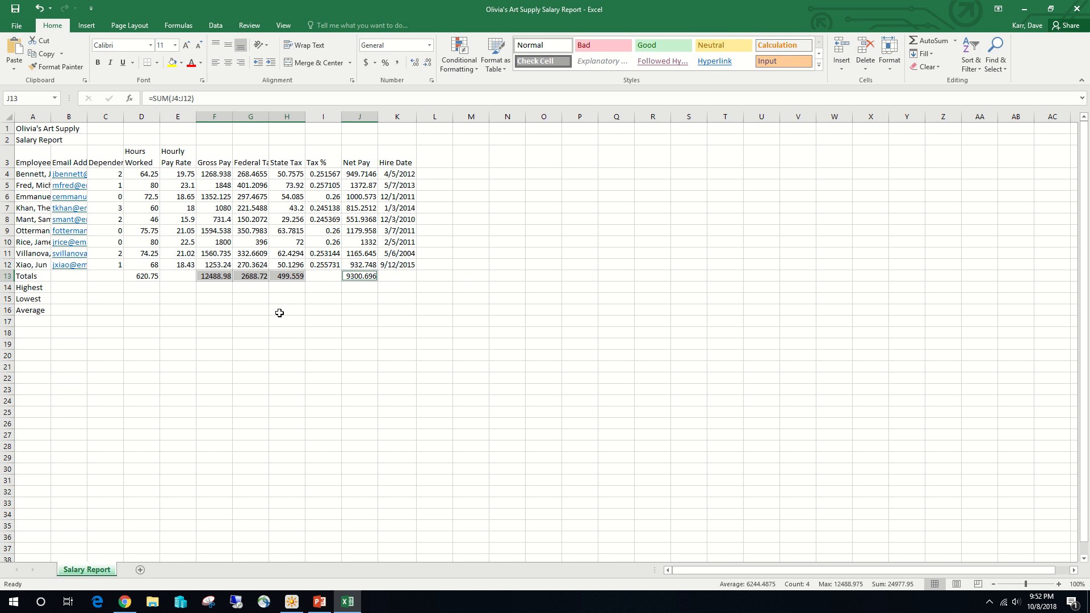
# - Fill the tax percentage formula from I12 down into the Totals row cell I13
pyautogui.click(332, 261)
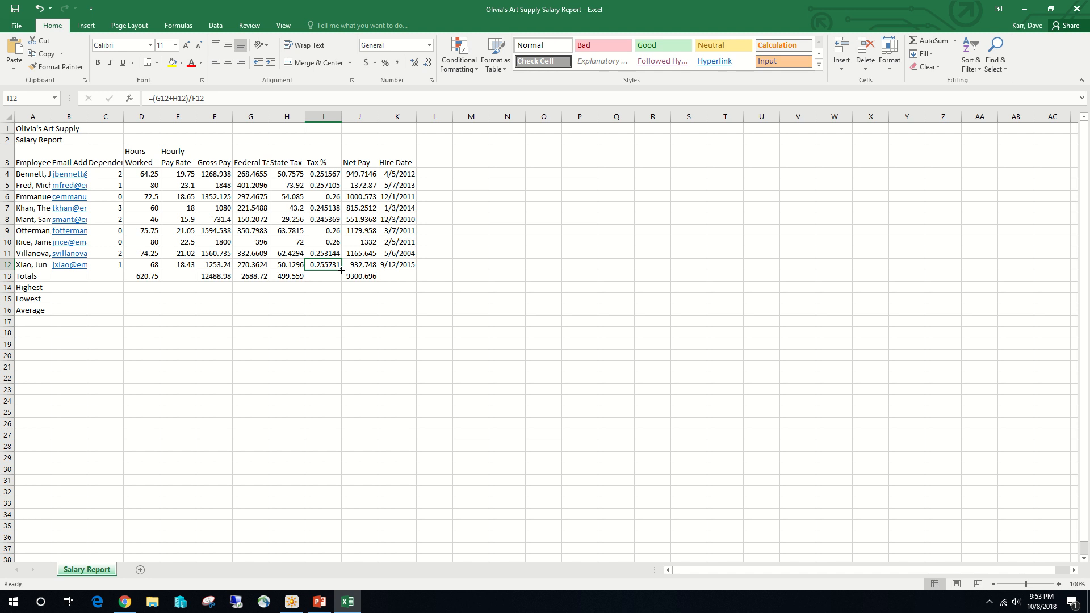
pyautogui.moveTo(341, 270); pyautogui.dragTo(342, 280)
pyautogui.click(328, 278)
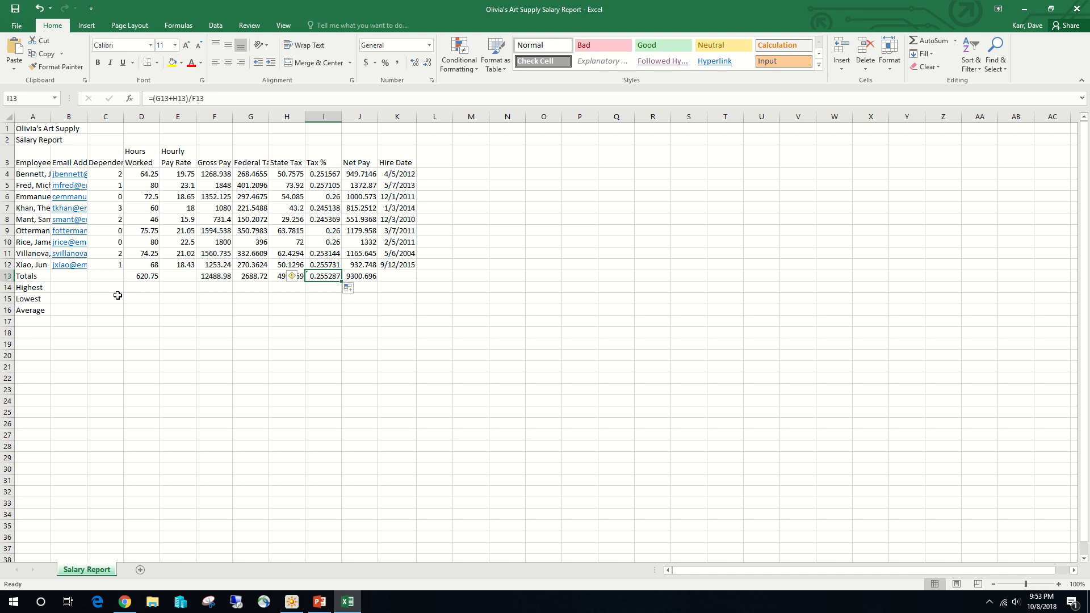
pyautogui.click(101, 287)
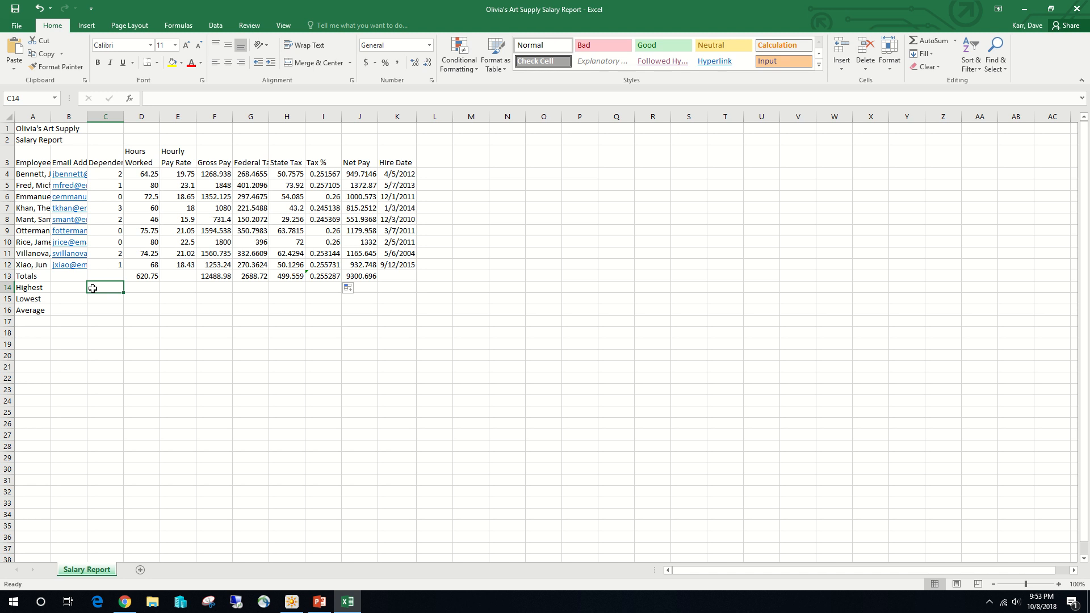
pyautogui.click(164, 98)
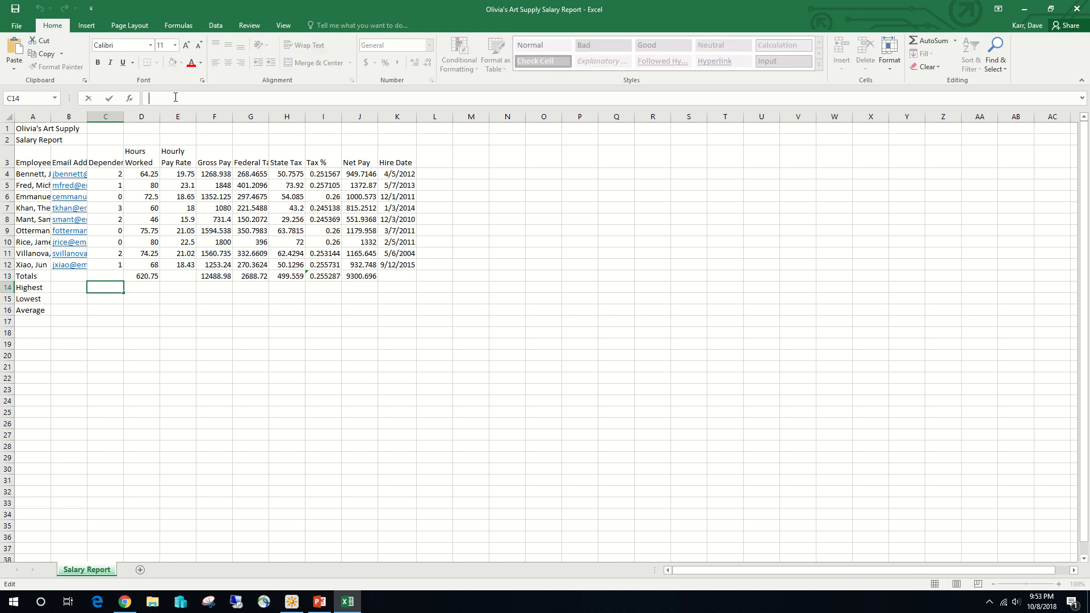
pyautogui.write('=')
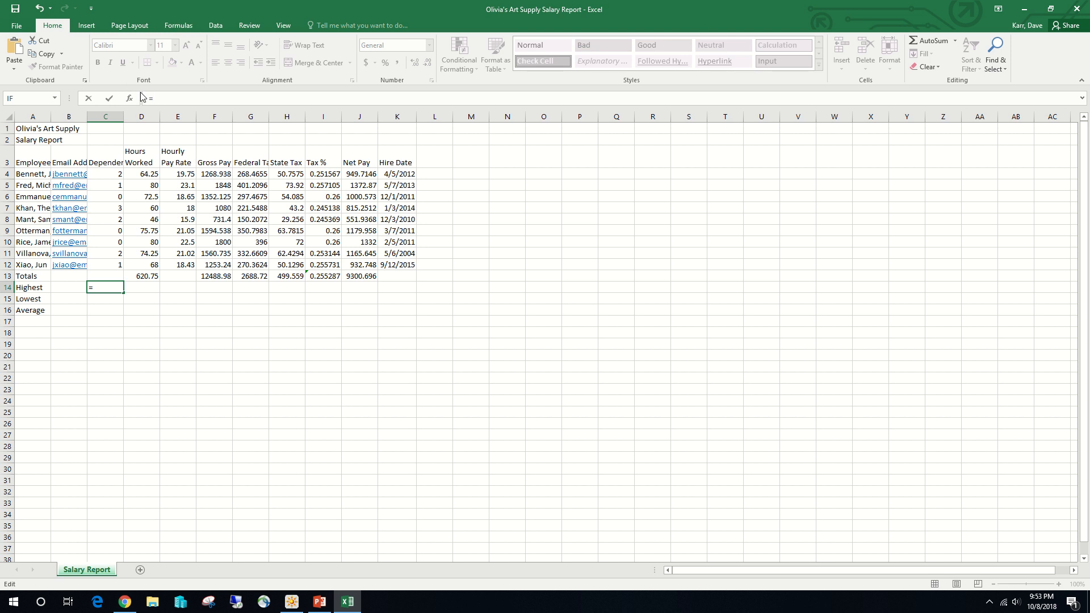
pyautogui.press('BackSpace')
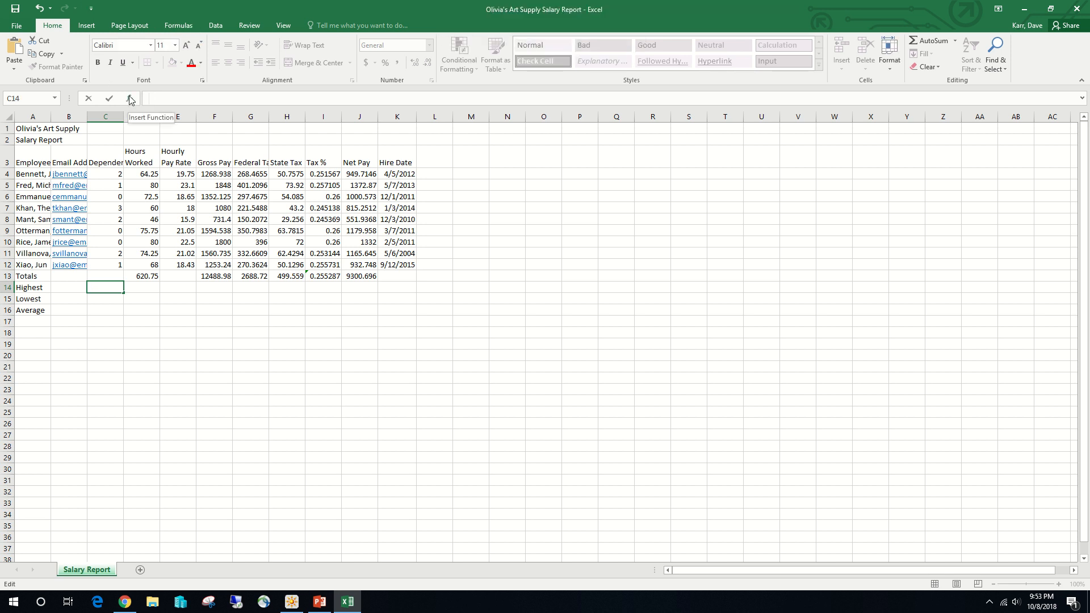
pyautogui.click(130, 99)
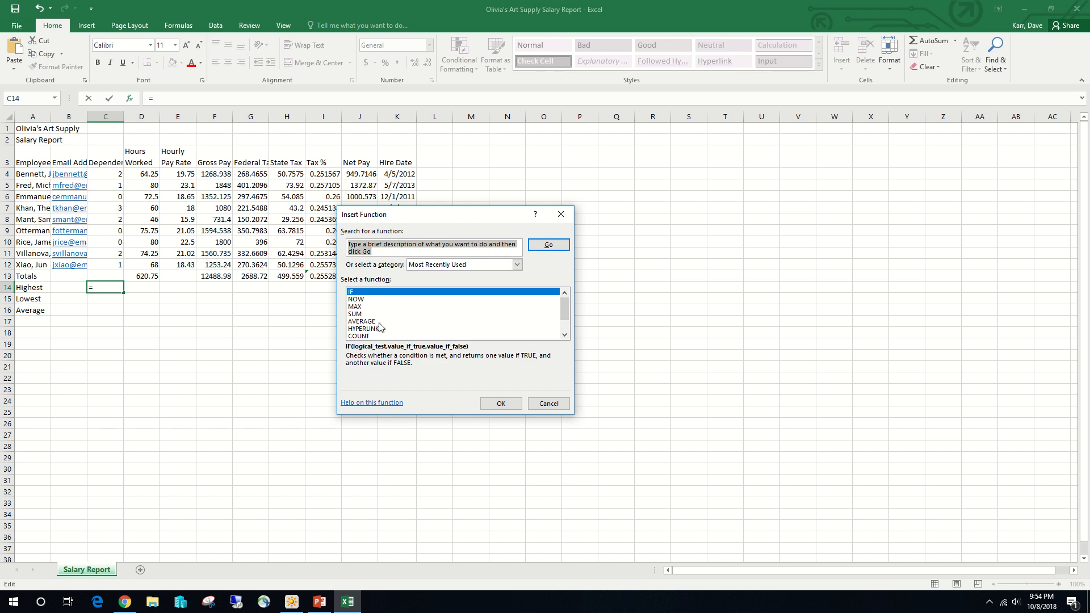
pyautogui.write('max')
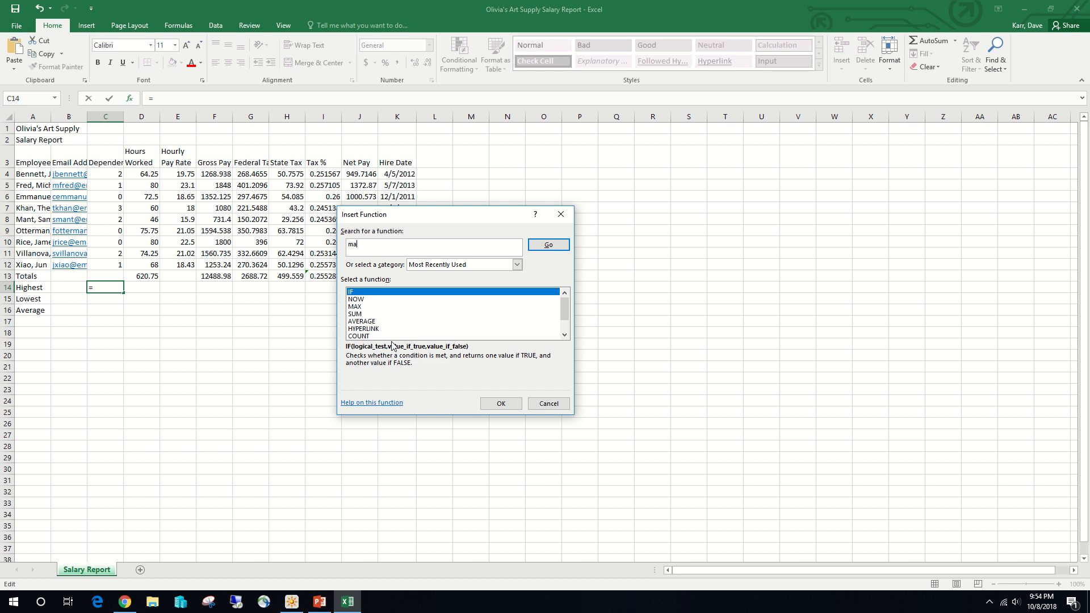
pyautogui.click(549, 244)
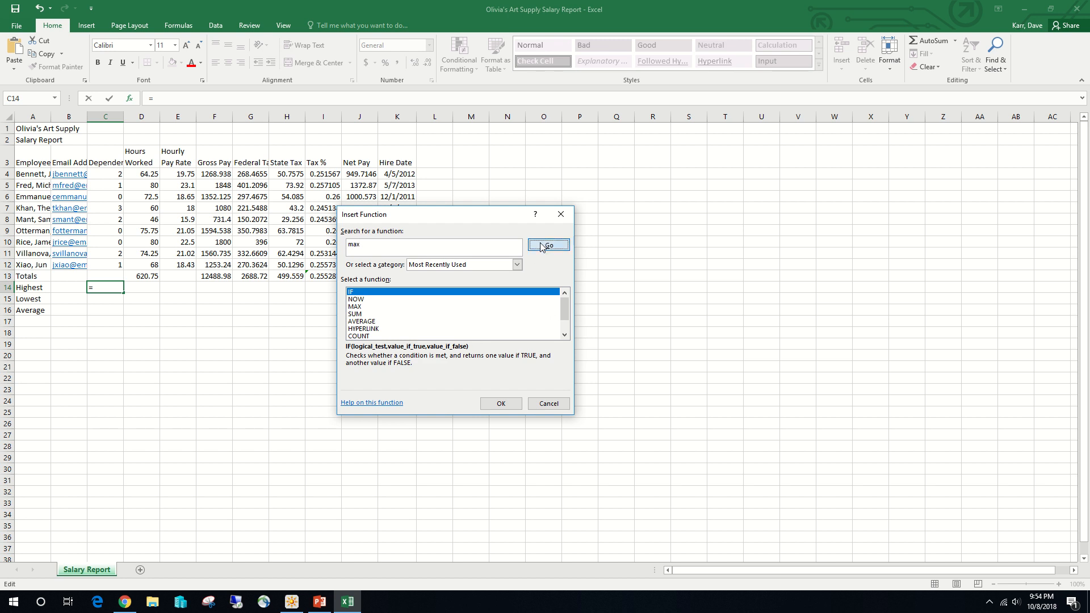
pyautogui.doubleClick(357, 307)
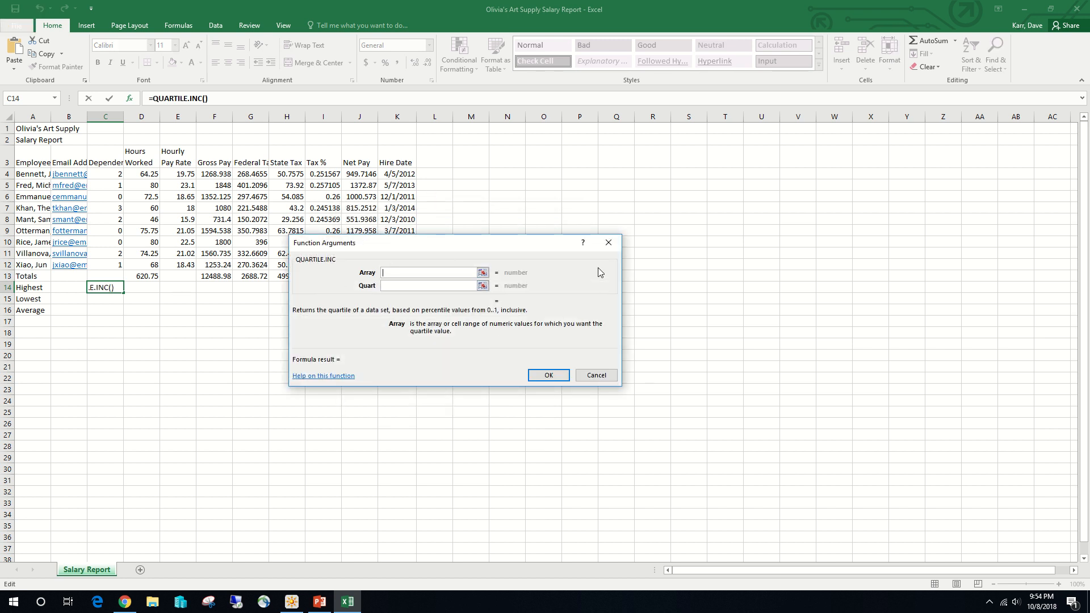
pyautogui.click(605, 240)
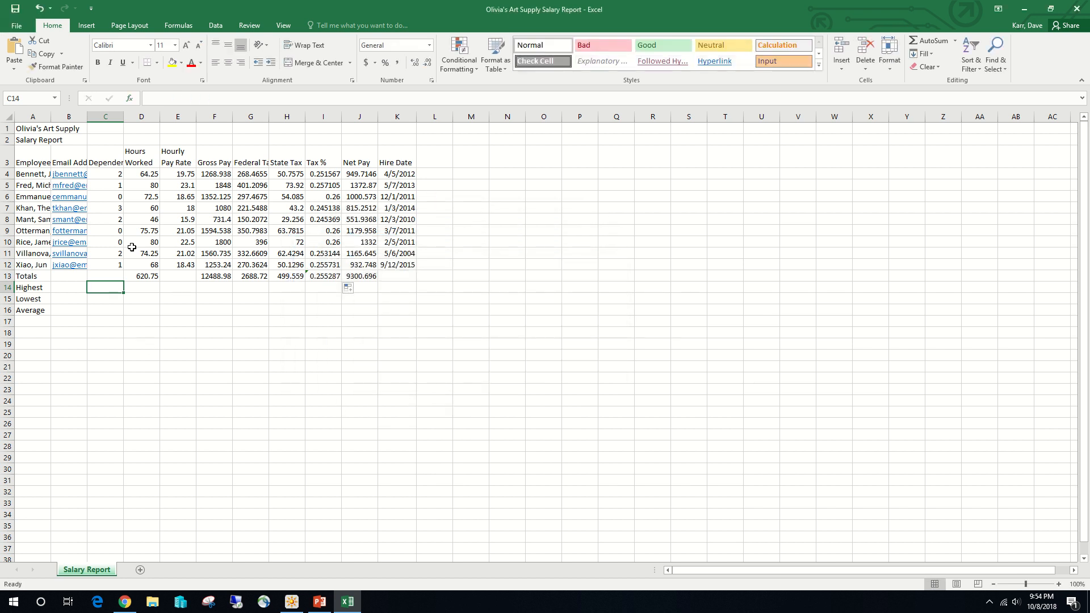
# - Calculate the highest number of dependents in cell C14 by inserting the MAX function with the range C4:C12
pyautogui.click(131, 99)
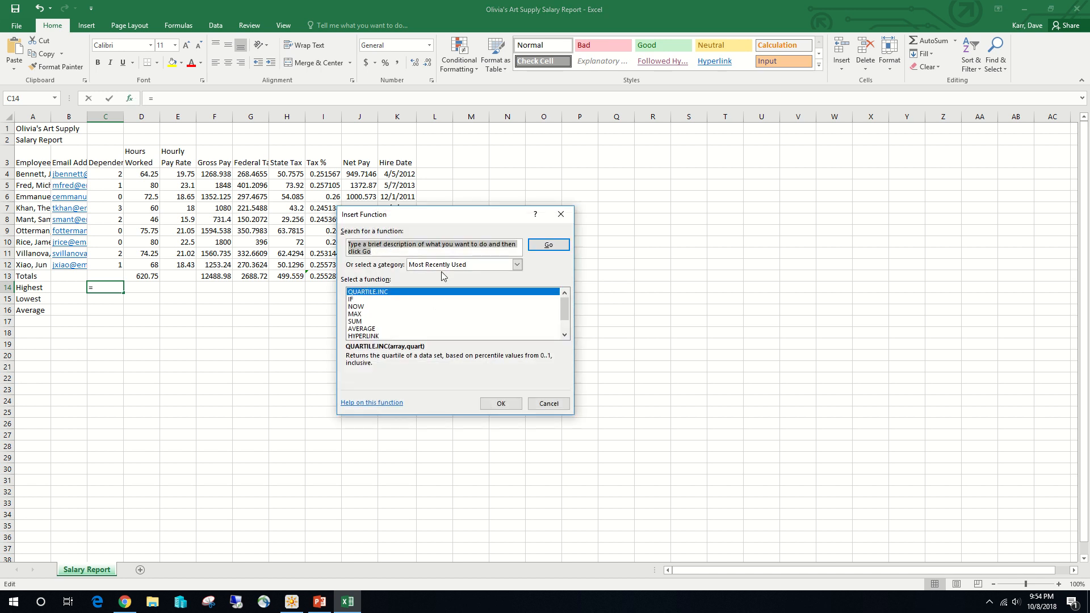
pyautogui.write('max')
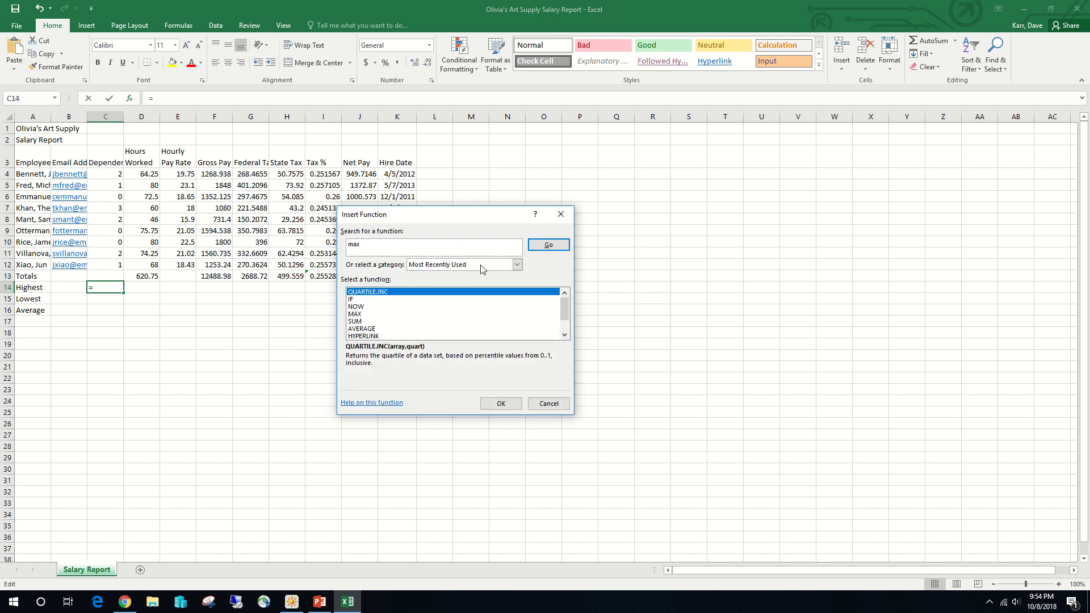
pyautogui.click(565, 334)
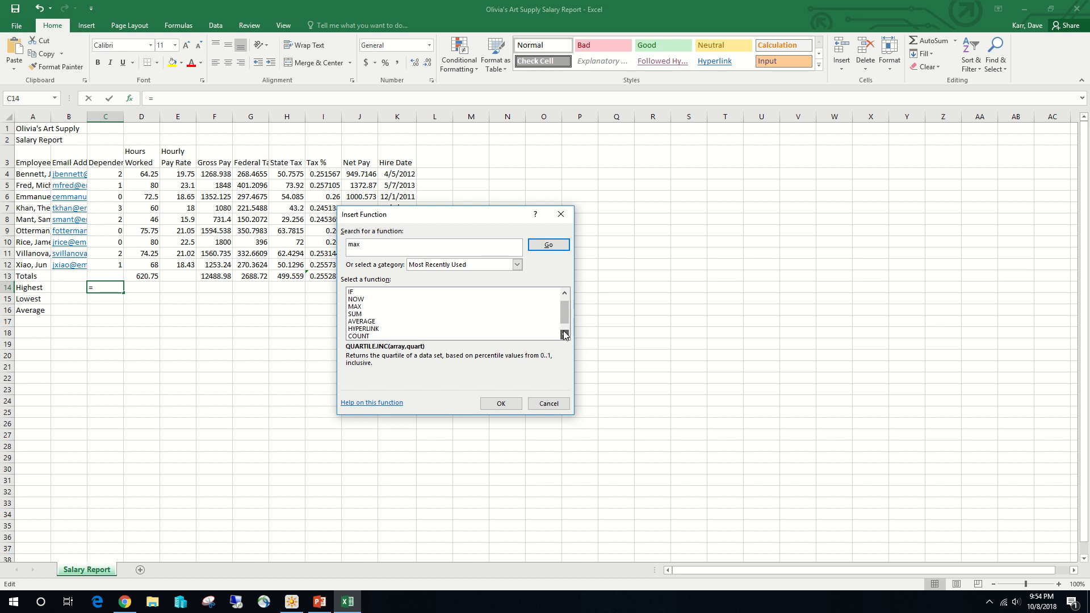
pyautogui.click(369, 306)
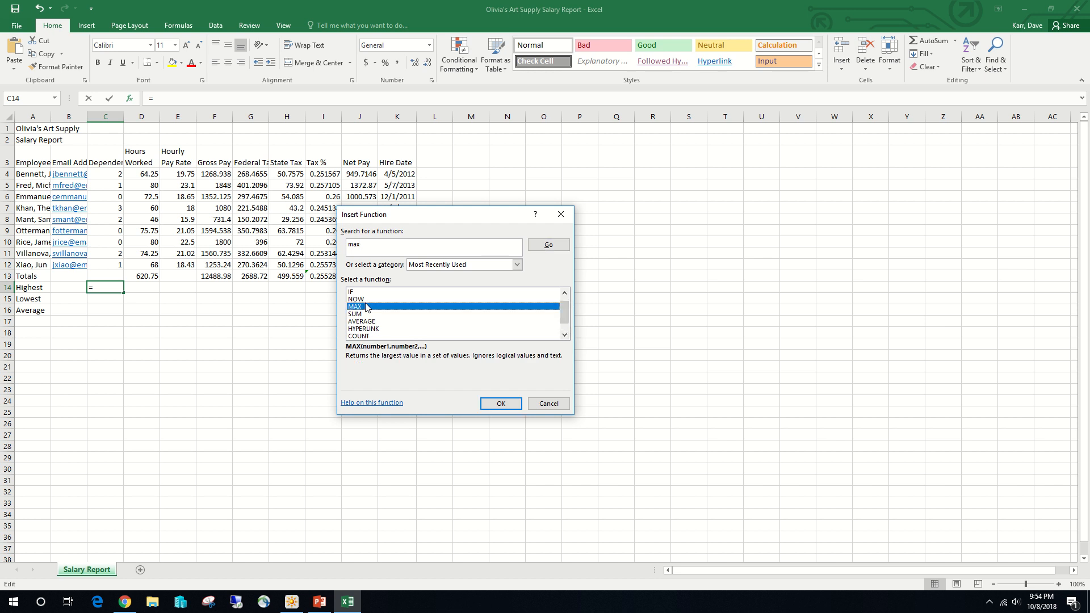
pyautogui.click(546, 248)
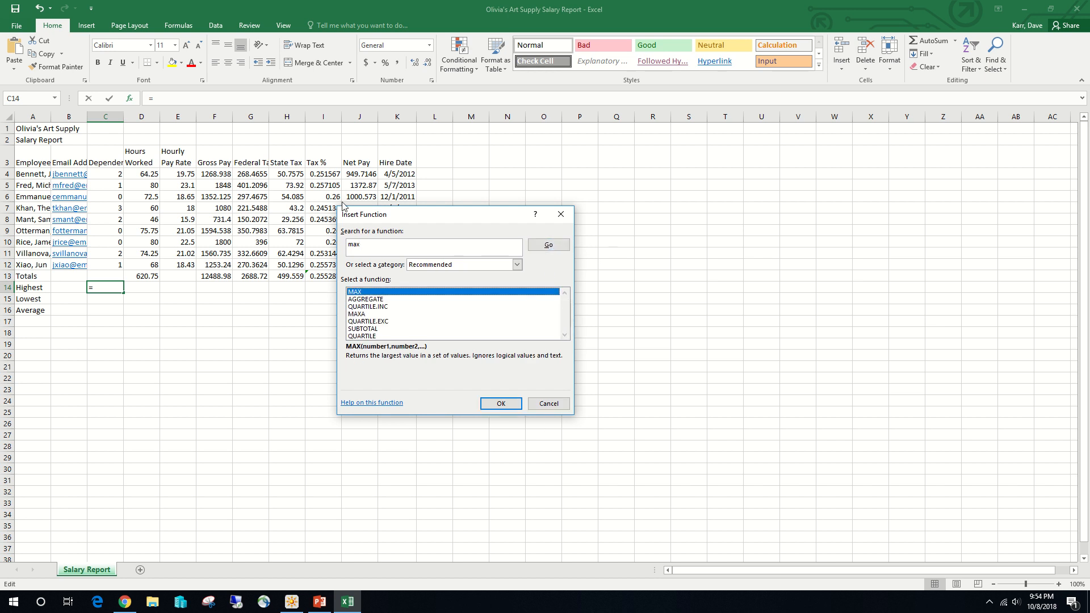
pyautogui.click(502, 403)
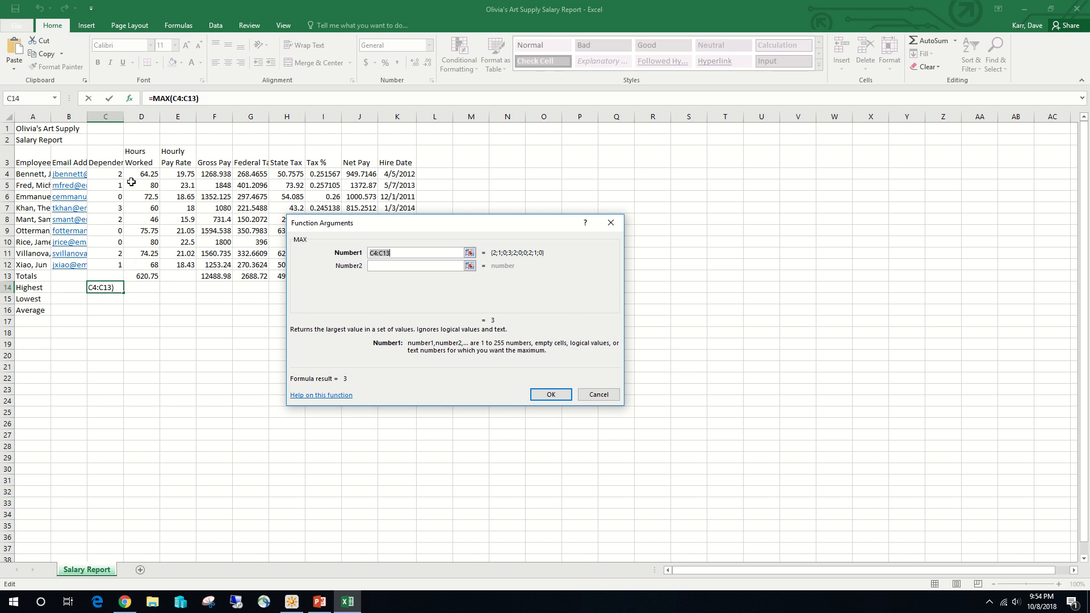
pyautogui.click(418, 253)
pyautogui.press('BackSpace')
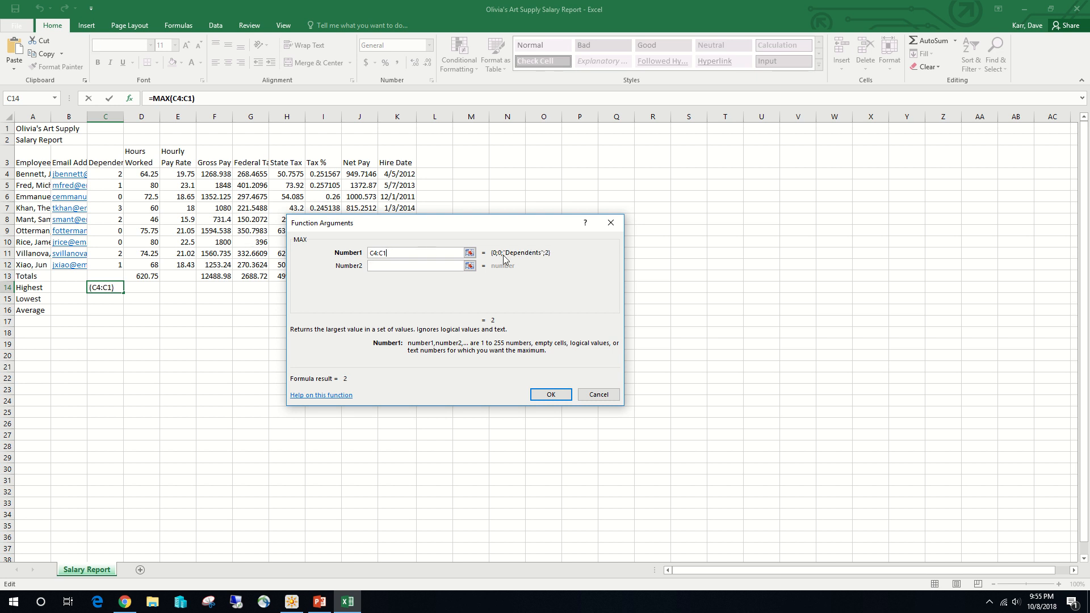
pyautogui.write('2')
pyautogui.click(551, 396)
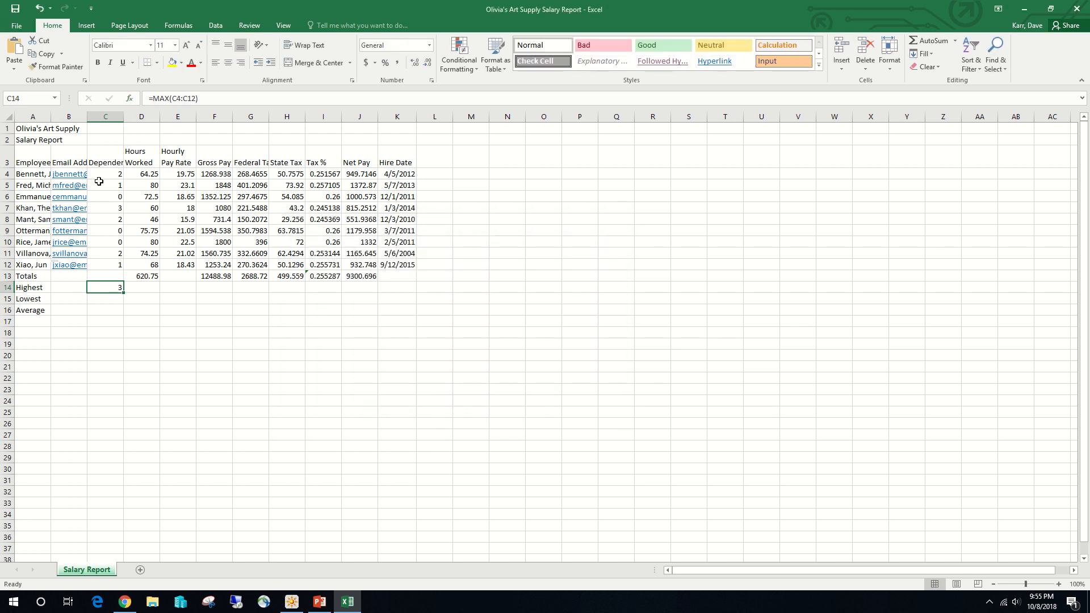
pyautogui.click(116, 206)
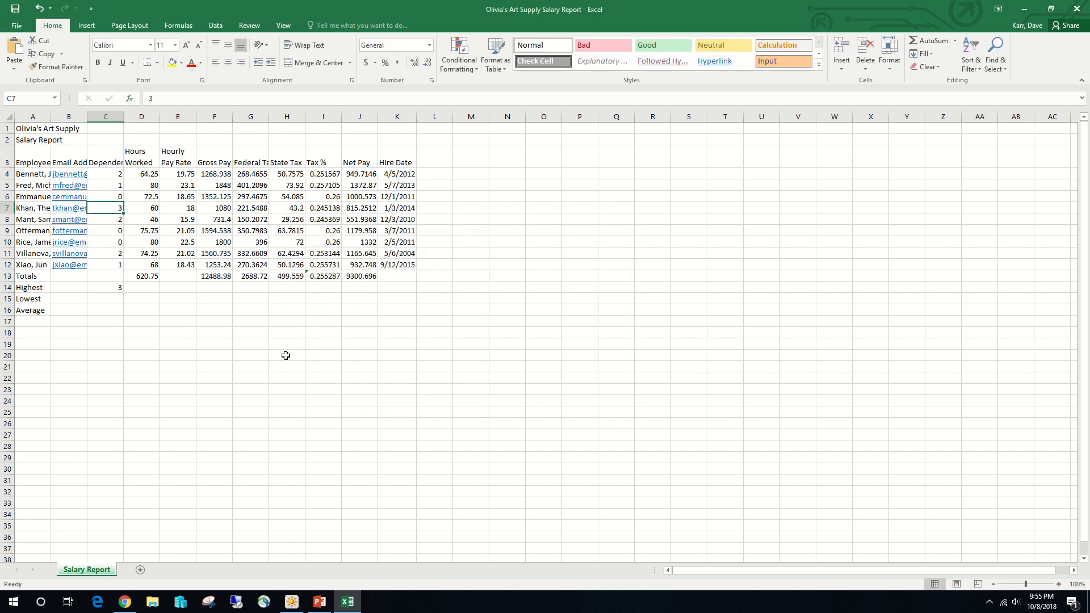
pyautogui.click(113, 288)
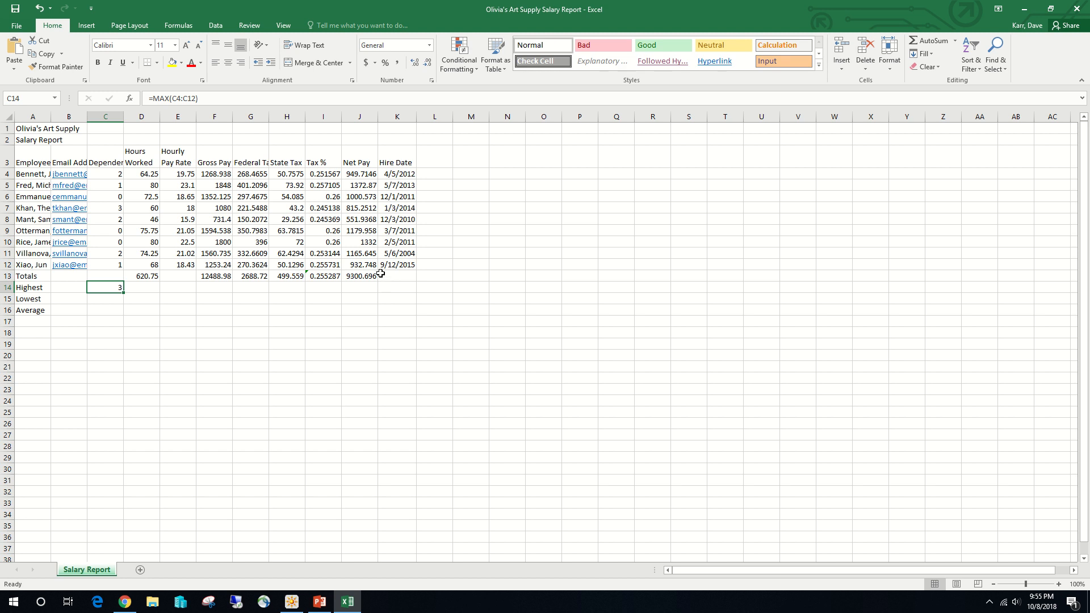
pyautogui.click(105, 305)
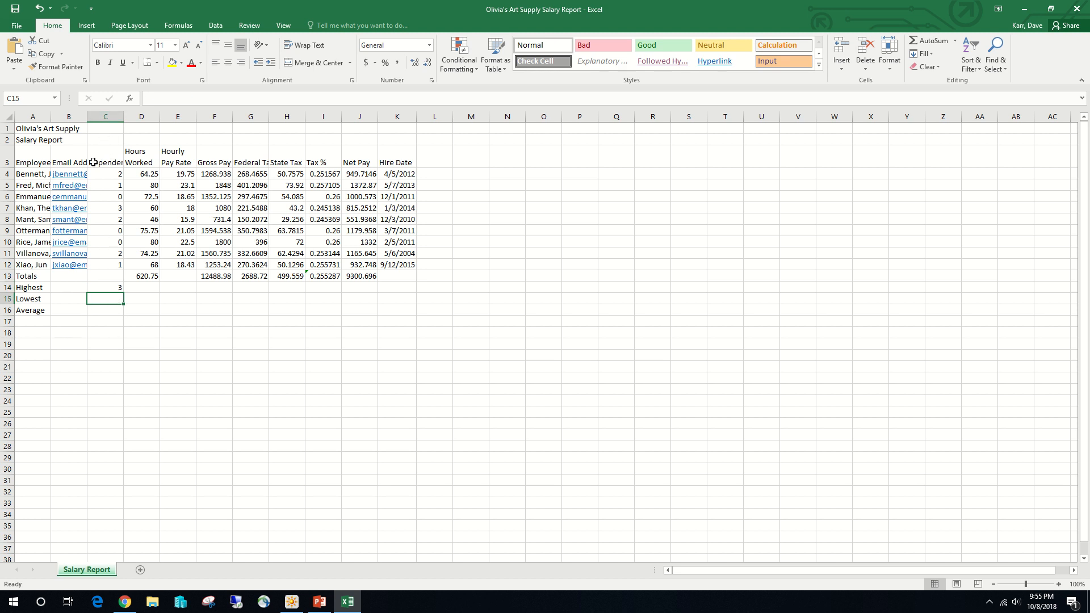
pyautogui.click(156, 99)
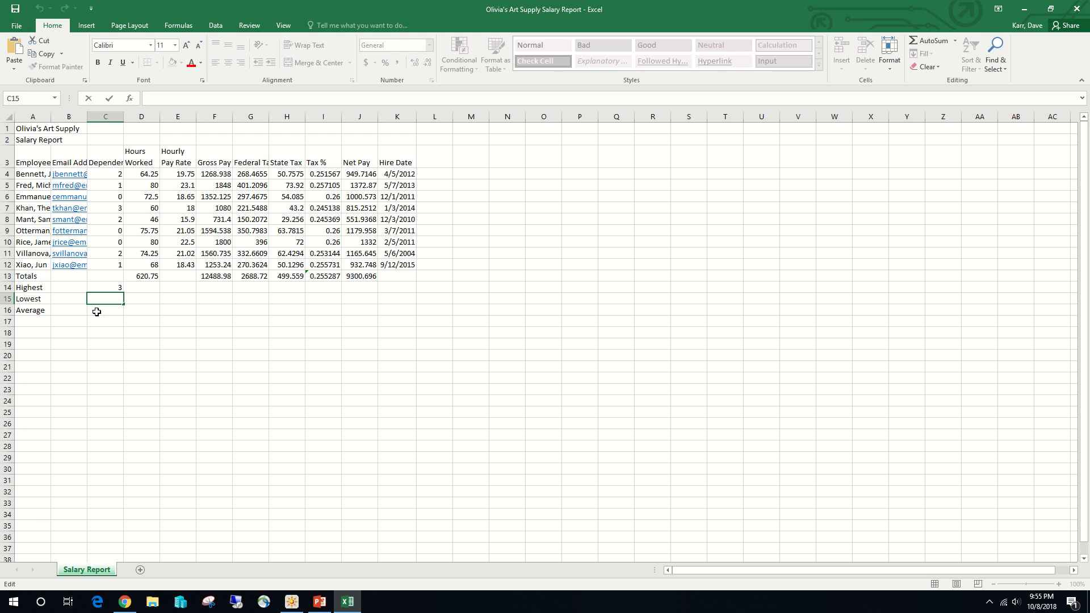
pyautogui.click(953, 42)
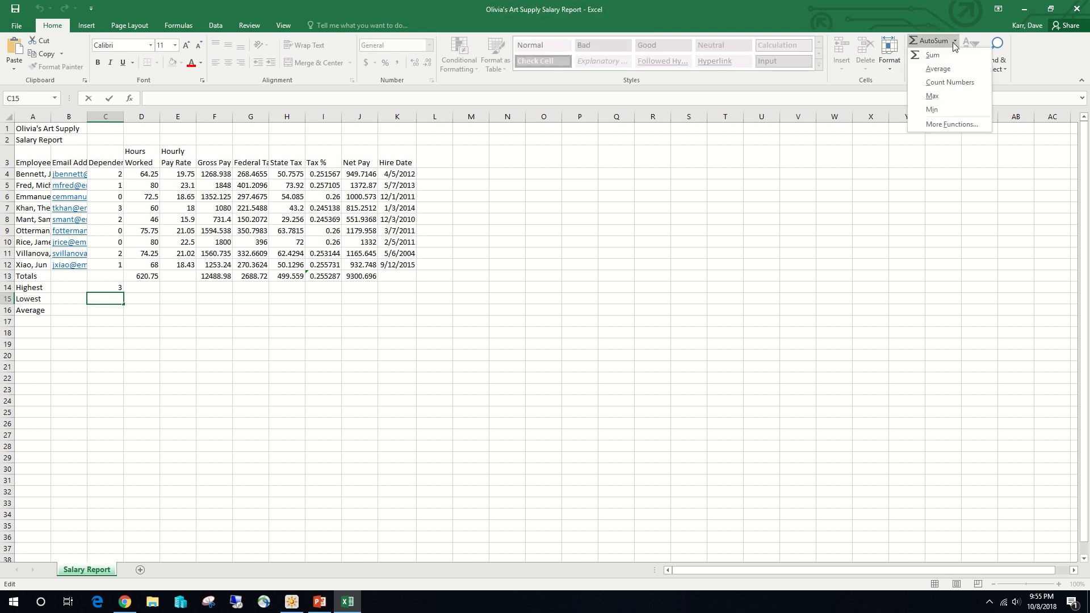
pyautogui.click(953, 110)
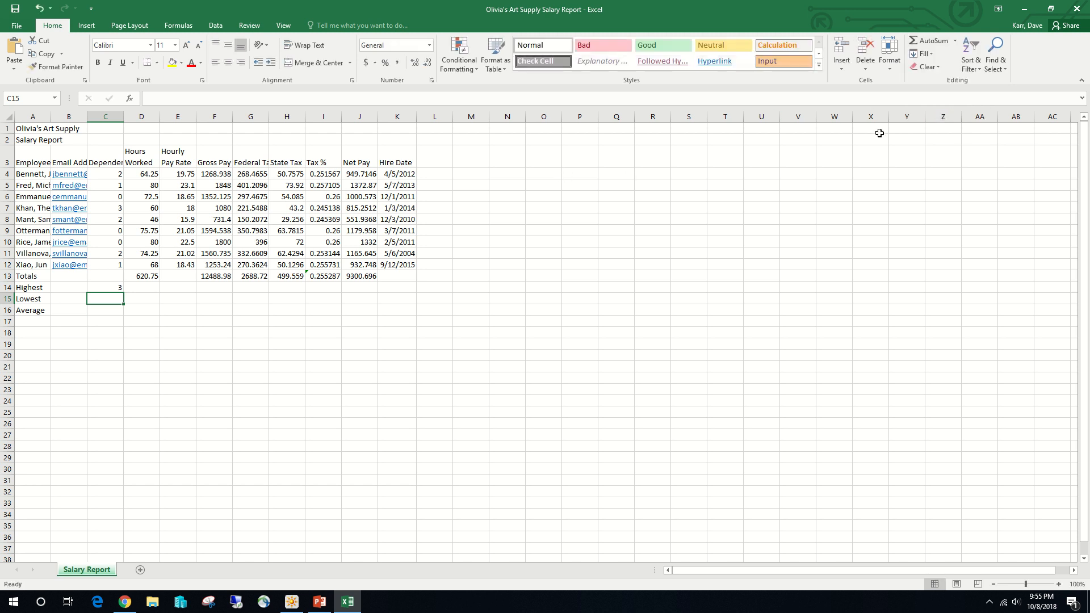
# - Calculate the lowest number of dependents in cell C15 by inserting the MIN function with the range C4:C12
pyautogui.click(108, 290)
pyautogui.click(109, 296)
pyautogui.click(955, 41)
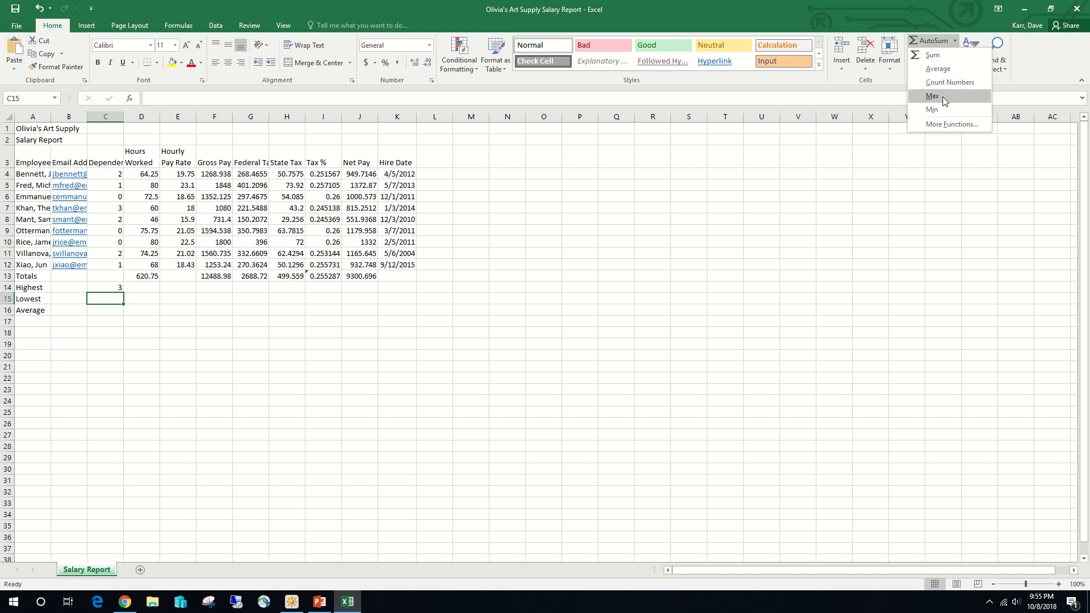
pyautogui.click(932, 110)
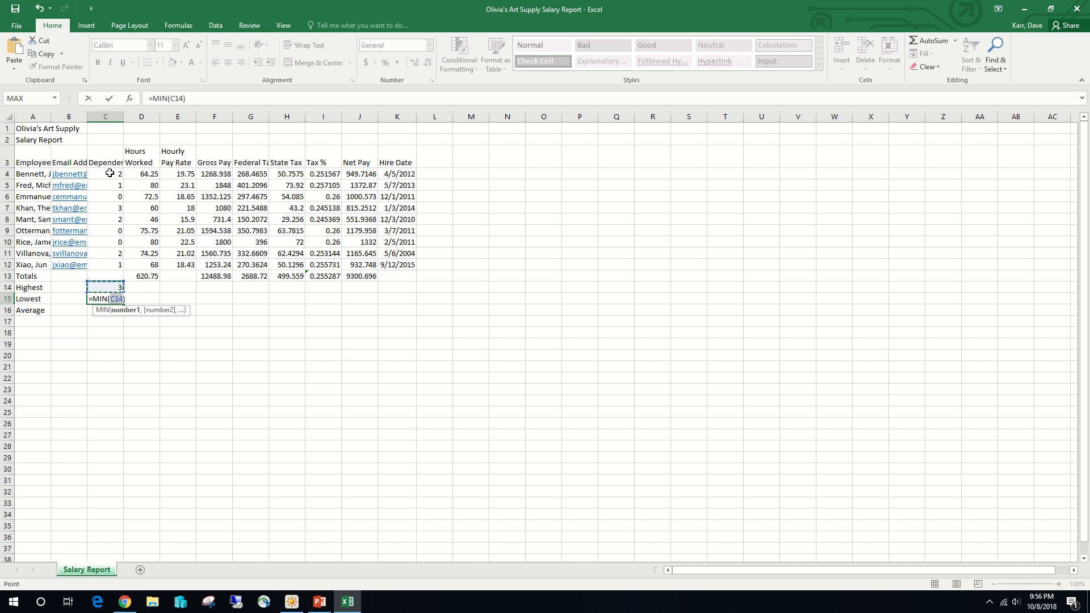
pyautogui.moveTo(111, 174); pyautogui.dragTo(119, 264)
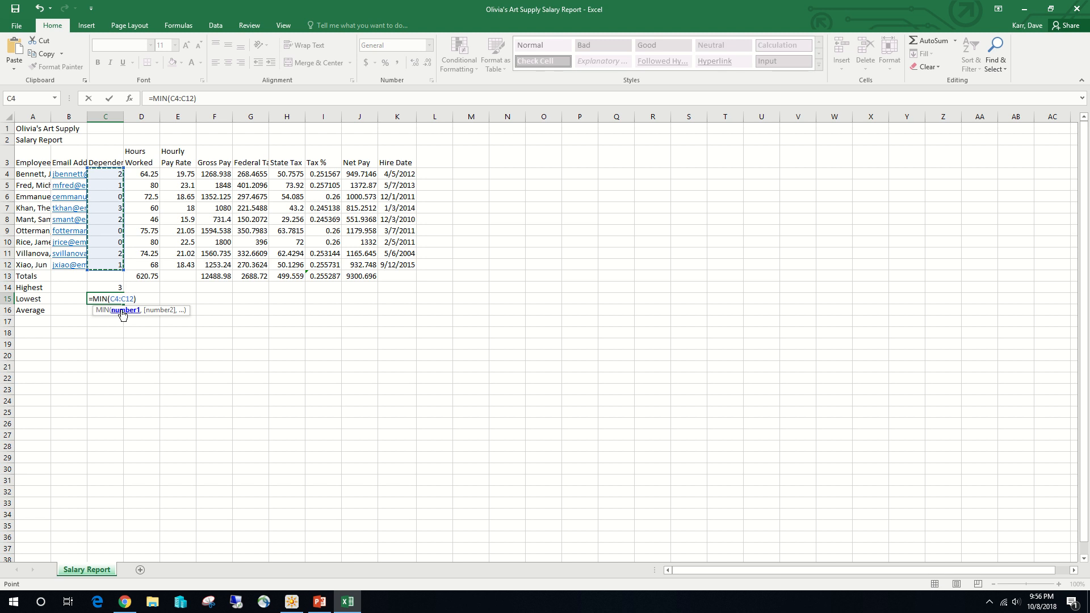
pyautogui.click(109, 99)
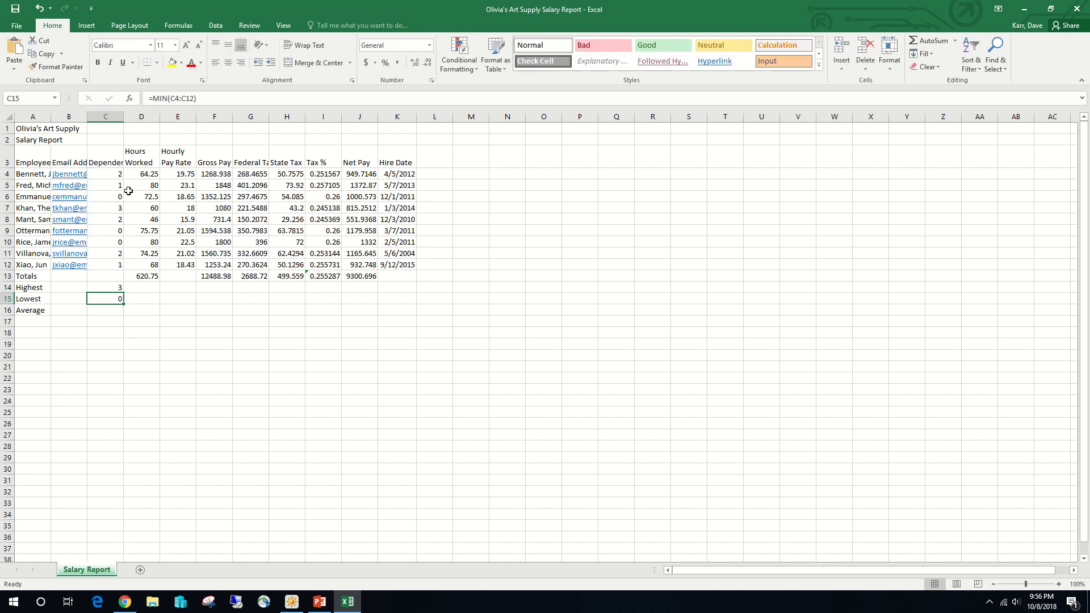
# - Calculate the average number of dependents in cell C16 with the formula =AVERAGE(C4:C12)
pyautogui.click(107, 312)
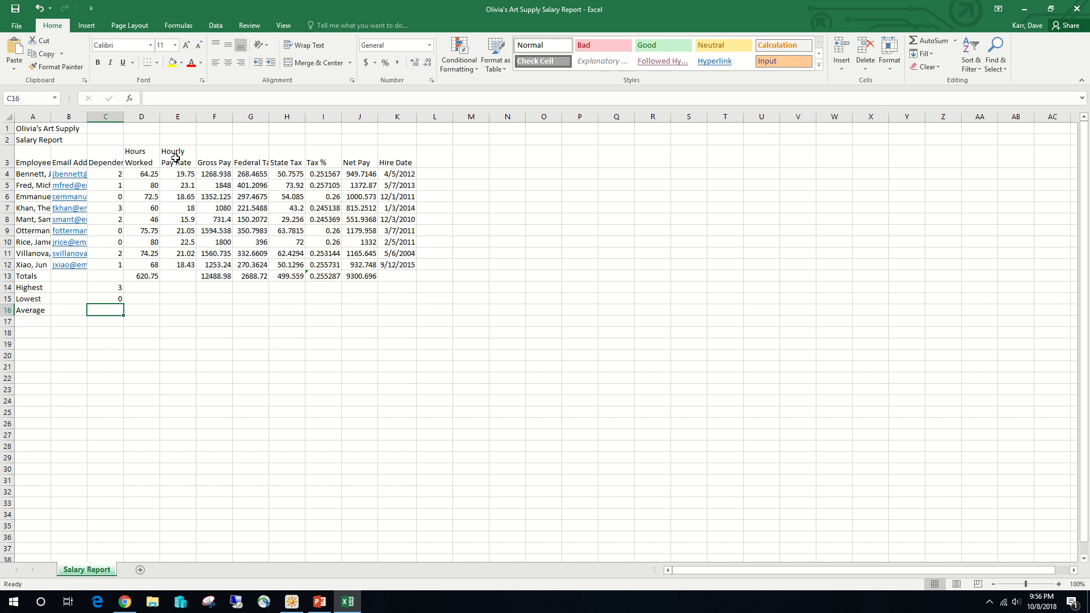
pyautogui.write('=')
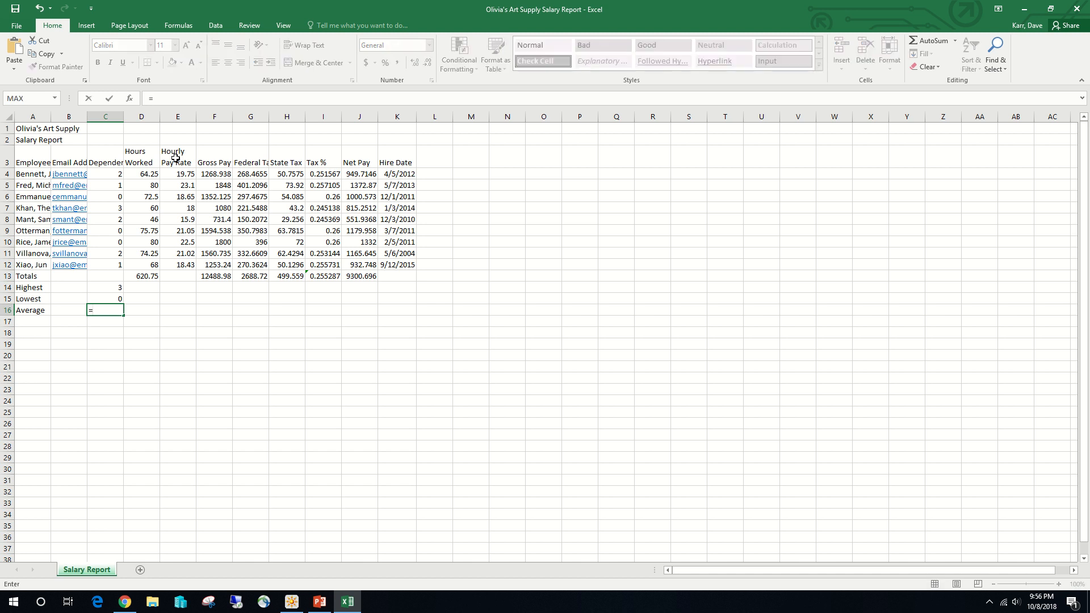
pyautogui.write('av')
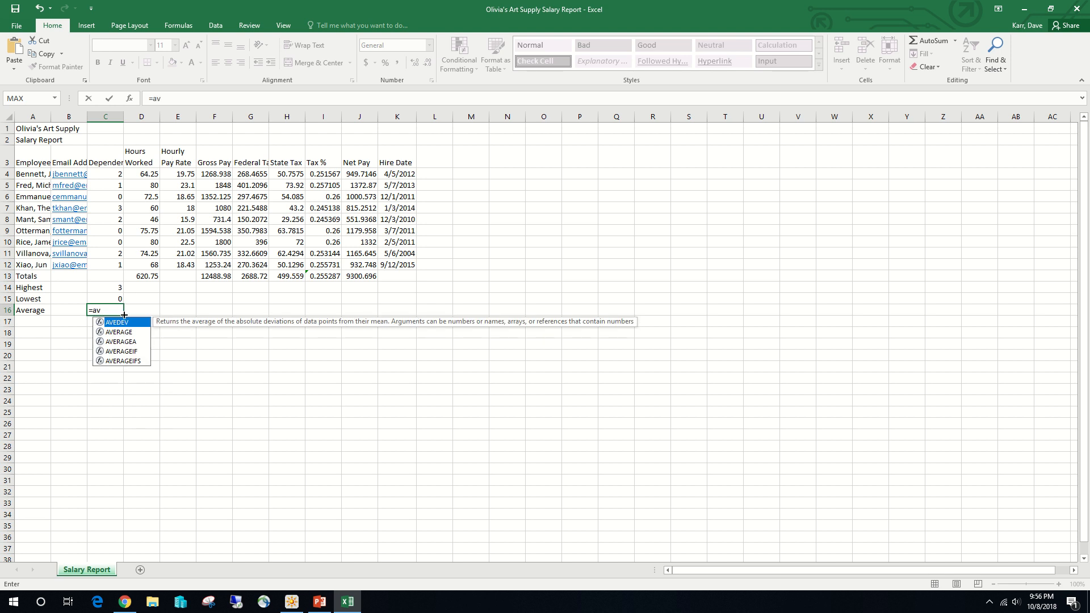
pyautogui.click(121, 333)
pyautogui.doubleClick(121, 332)
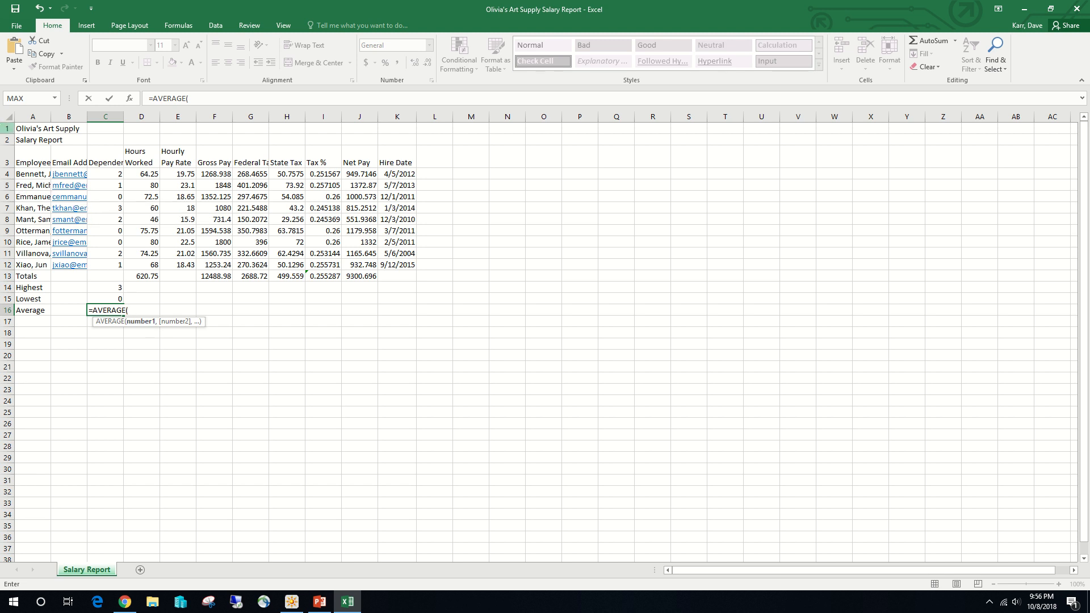
pyautogui.moveTo(117, 175); pyautogui.dragTo(122, 267)
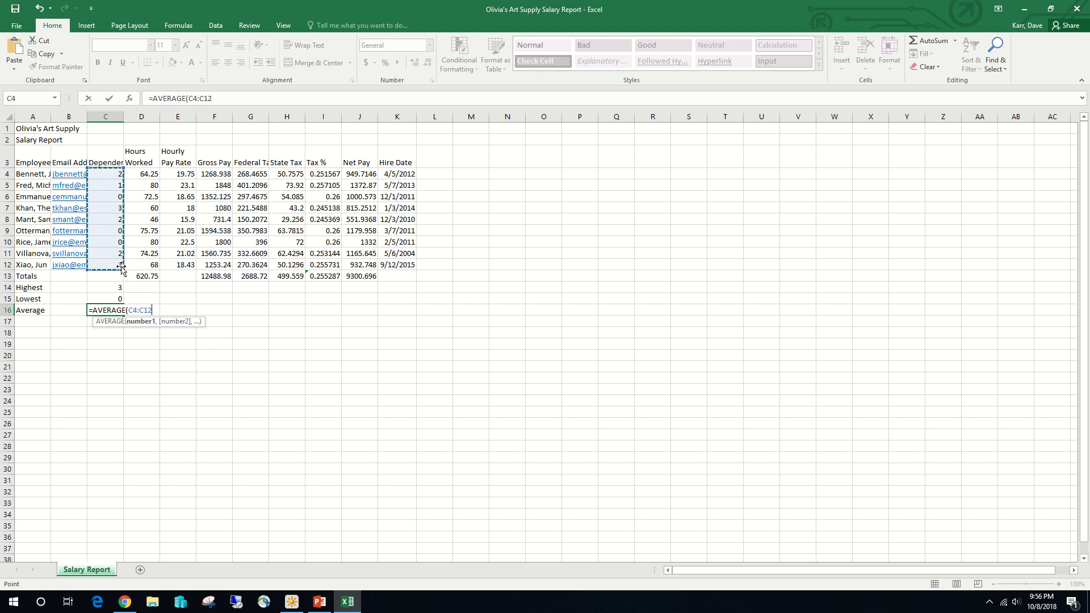
pyautogui.click(110, 99)
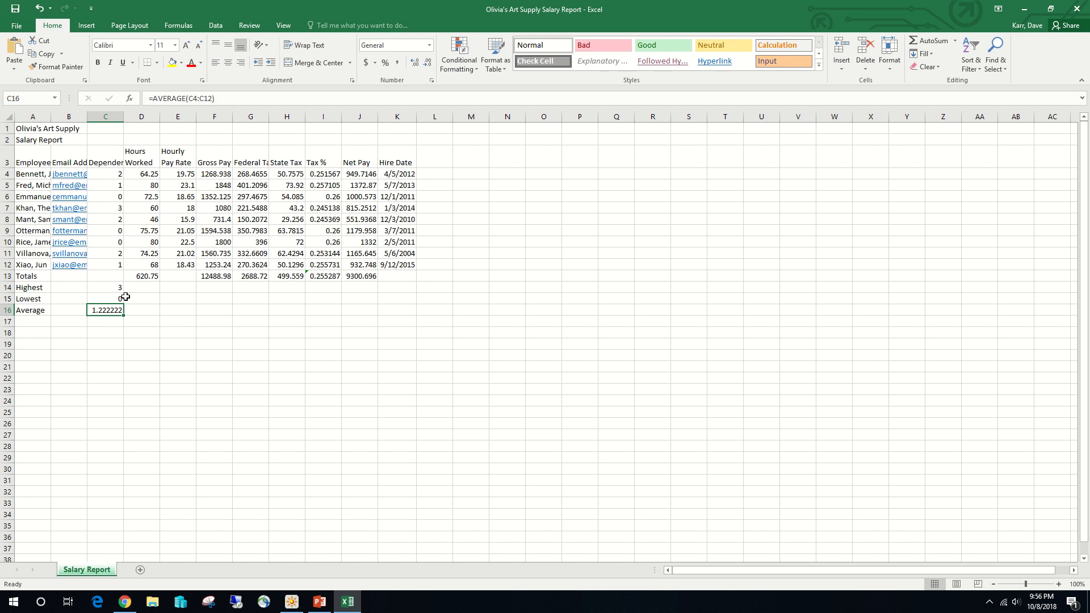
pyautogui.click(220, 100)
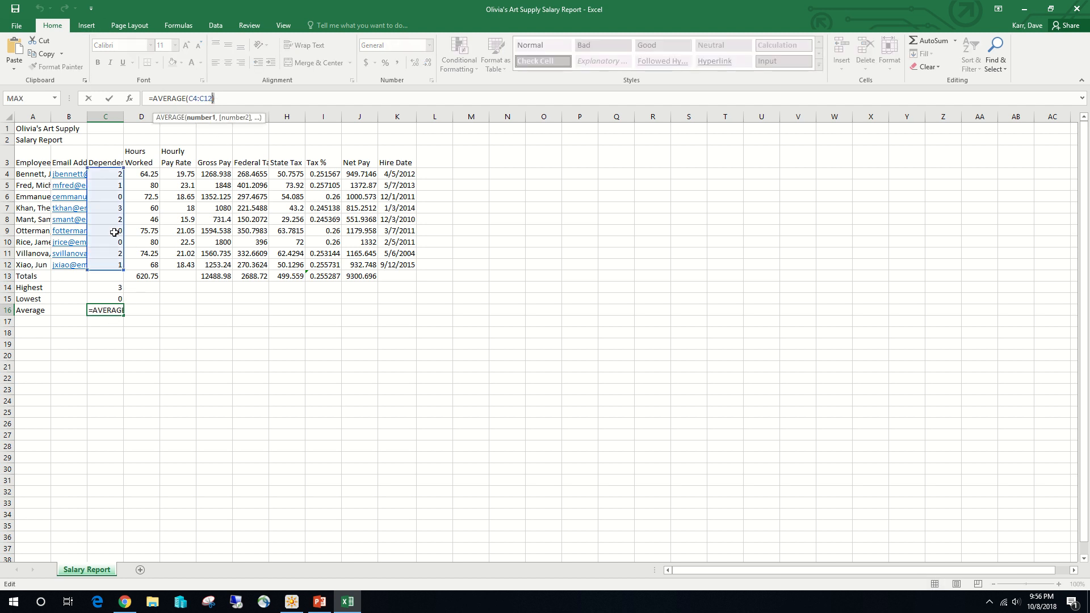
pyautogui.click(109, 98)
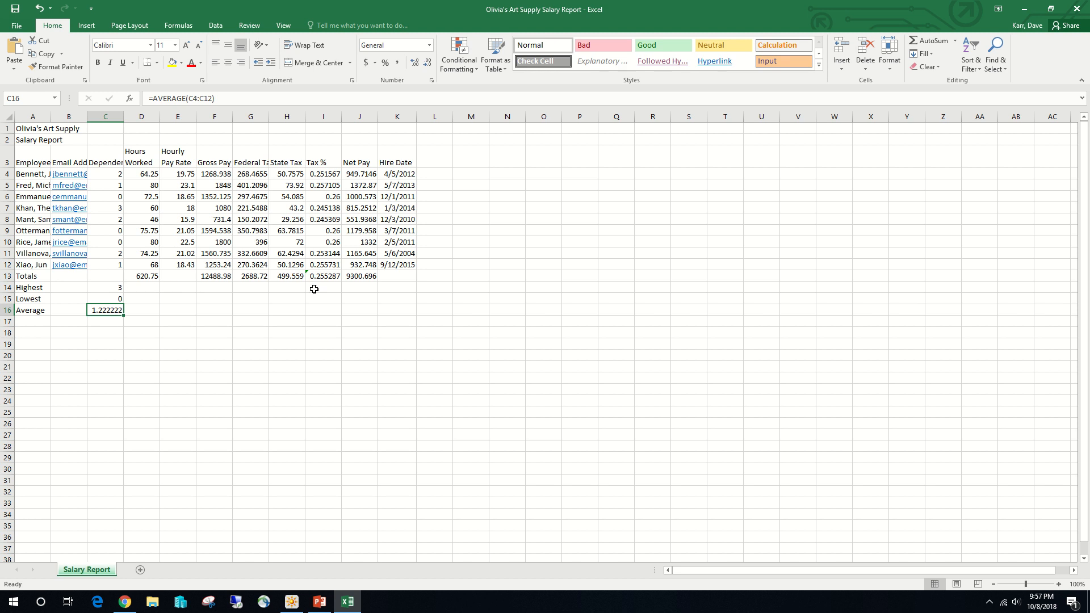
# - Fill the highest, lowest and average formulas from C14:C16 across to column J, and clear the tax percentage average in I16
pyautogui.moveTo(119, 288); pyautogui.dragTo(366, 316)
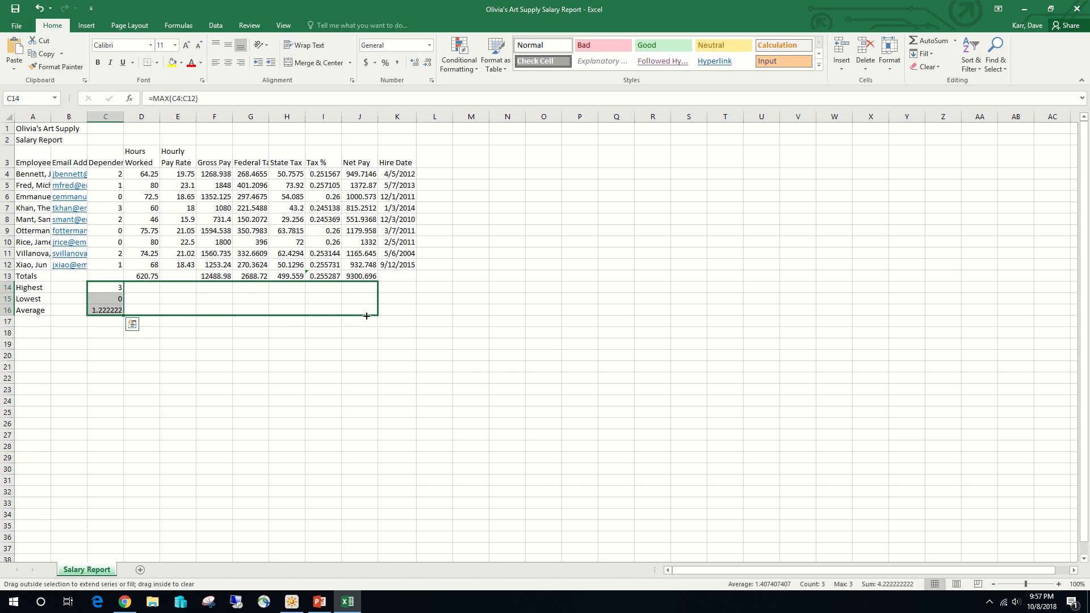
pyautogui.moveTo(366, 316); pyautogui.dragTo(366, 316)
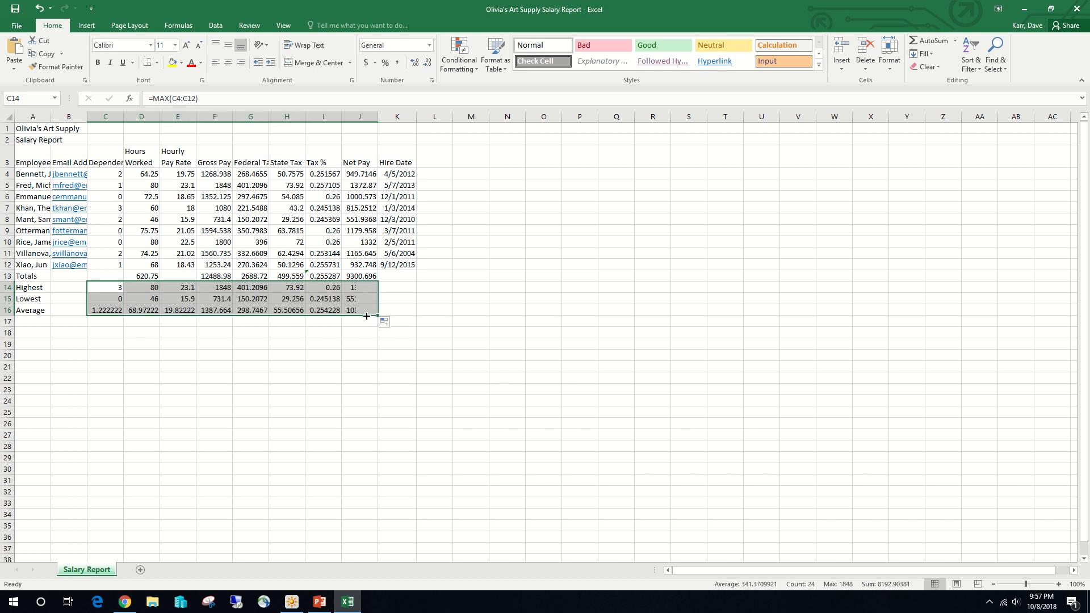
pyautogui.click(329, 312)
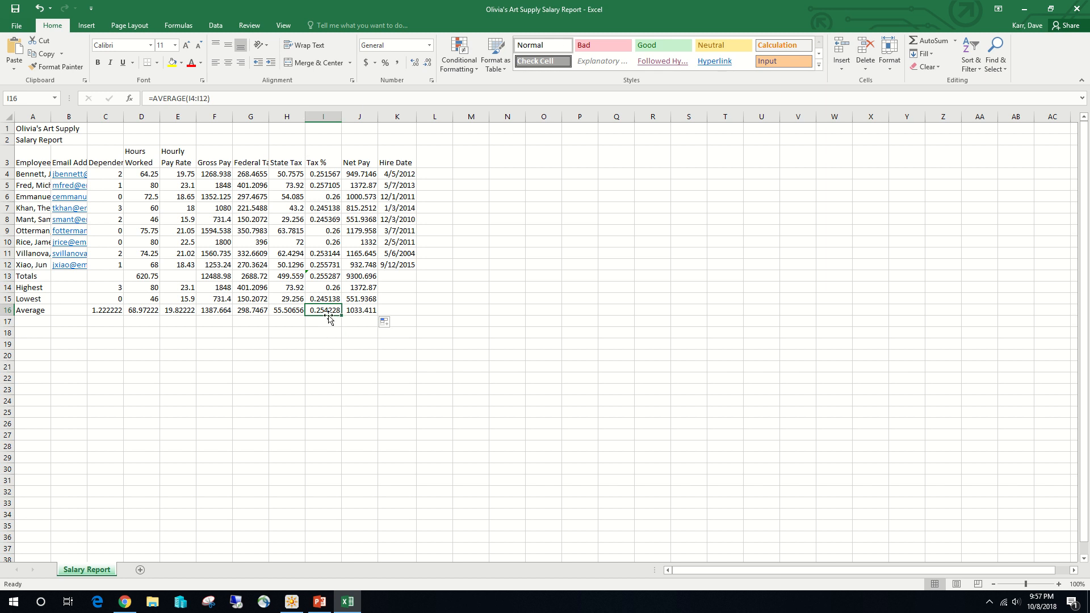
pyautogui.press('Delete')
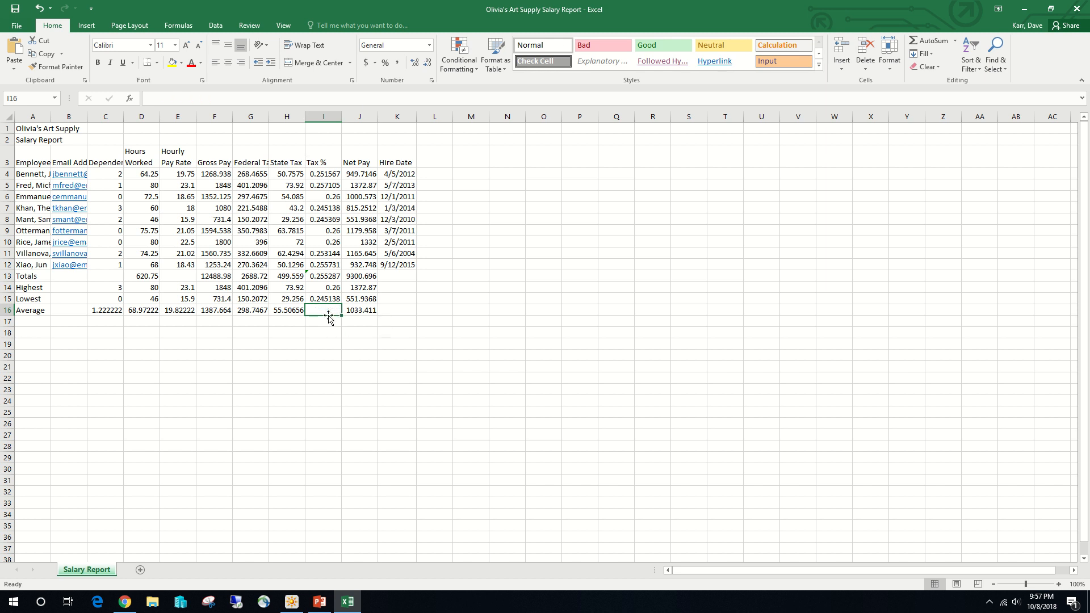
# - Save the workbook and show the tax percentage formula of cell I4 in edit mode to check its cell references
pyautogui.click(16, 9)
pyautogui.doubleClick(325, 175)
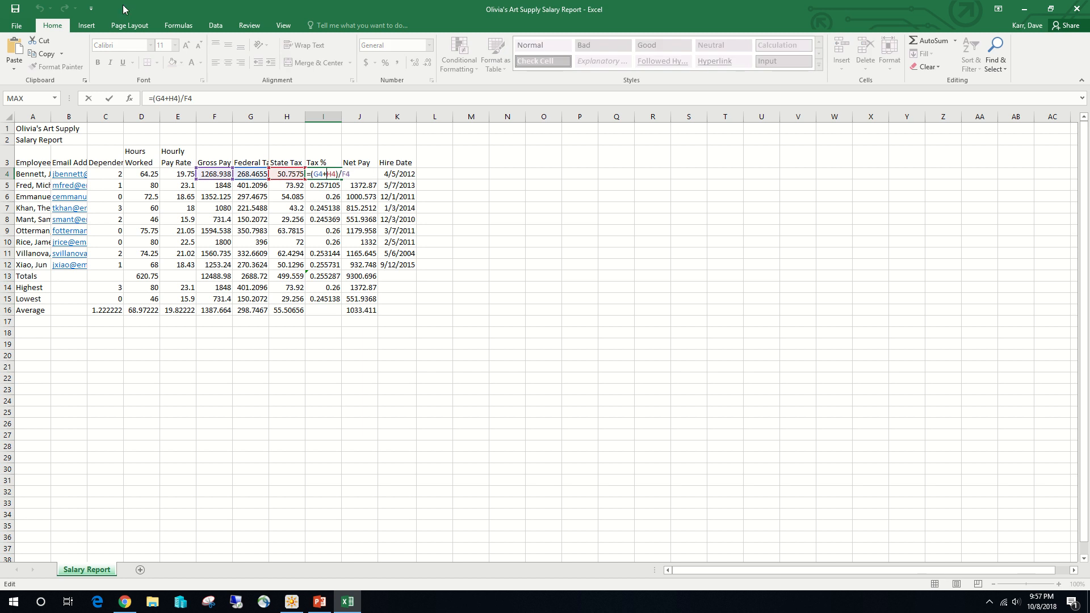
pyautogui.moveTo(123, 6)
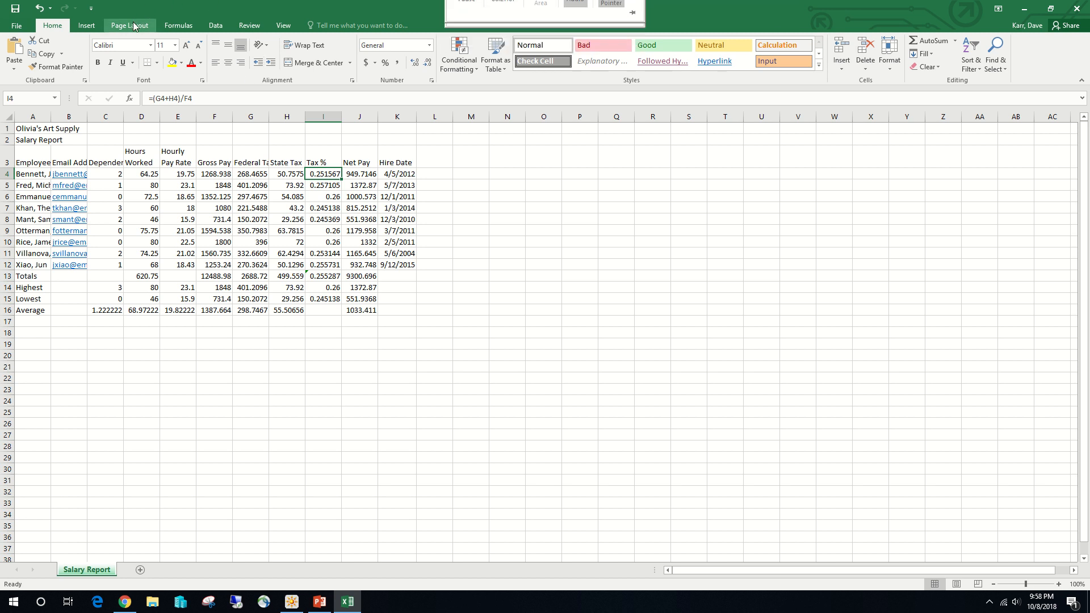
# - Apply the Ion theme to the workbook
pyautogui.click(135, 27)
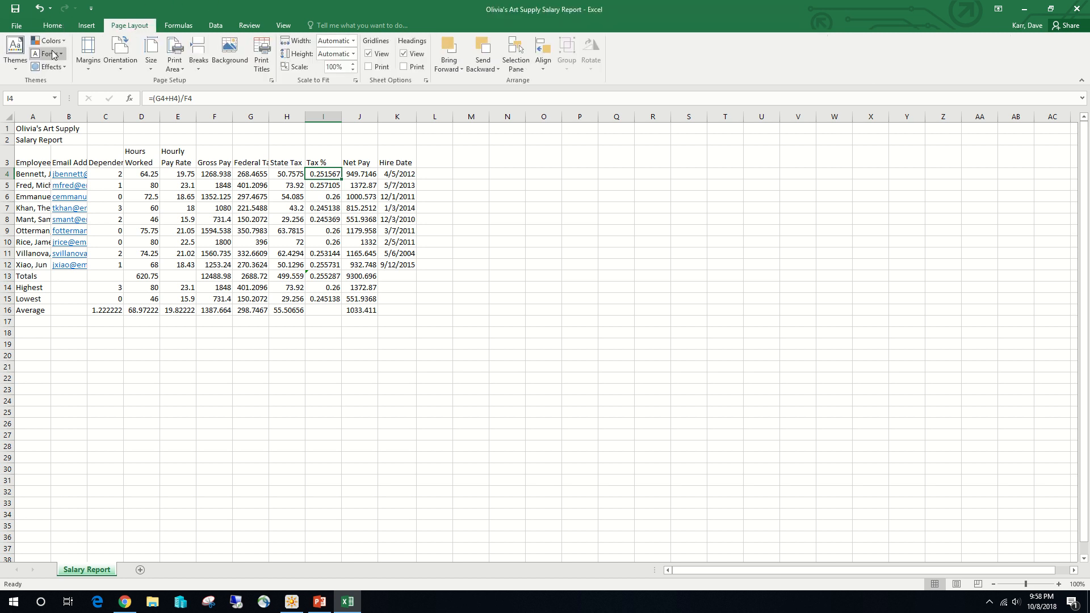
pyautogui.click(19, 69)
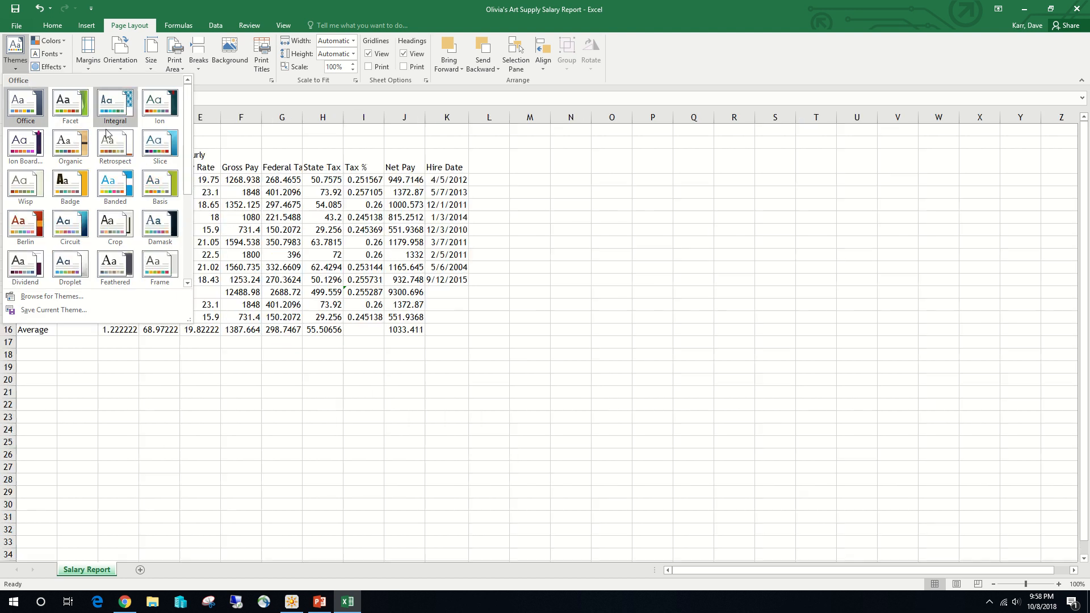
pyautogui.scroll(-3, 115, 147)
pyautogui.scroll(3, 142, 179)
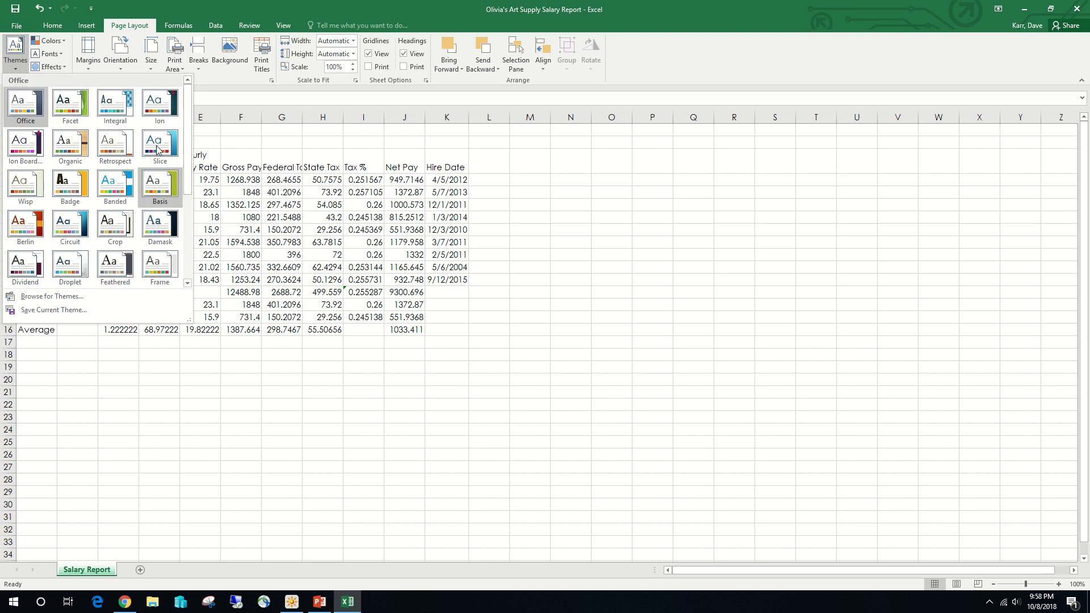
pyautogui.click(160, 103)
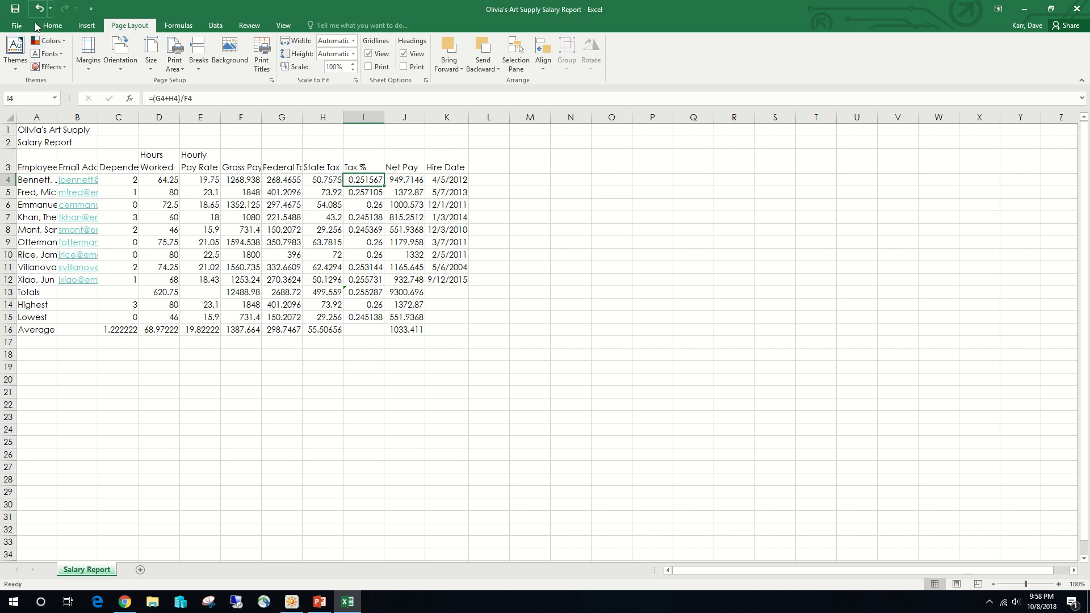
# - Merge and center the worksheet title across A1:K1 and the subtitle across A2:K2
pyautogui.click(54, 26)
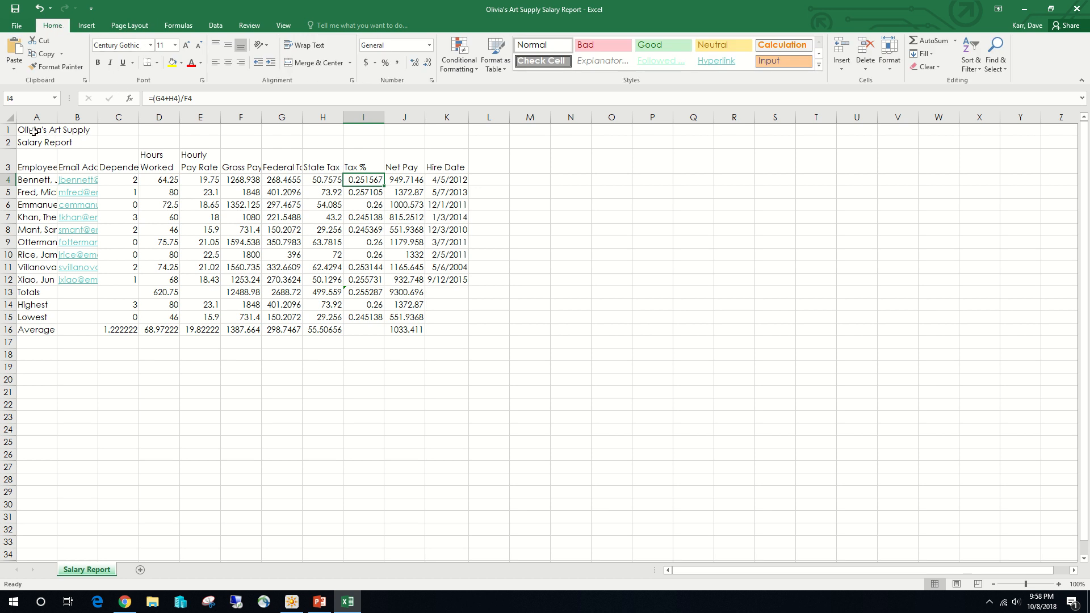
pyautogui.moveTo(34, 131); pyautogui.dragTo(454, 133)
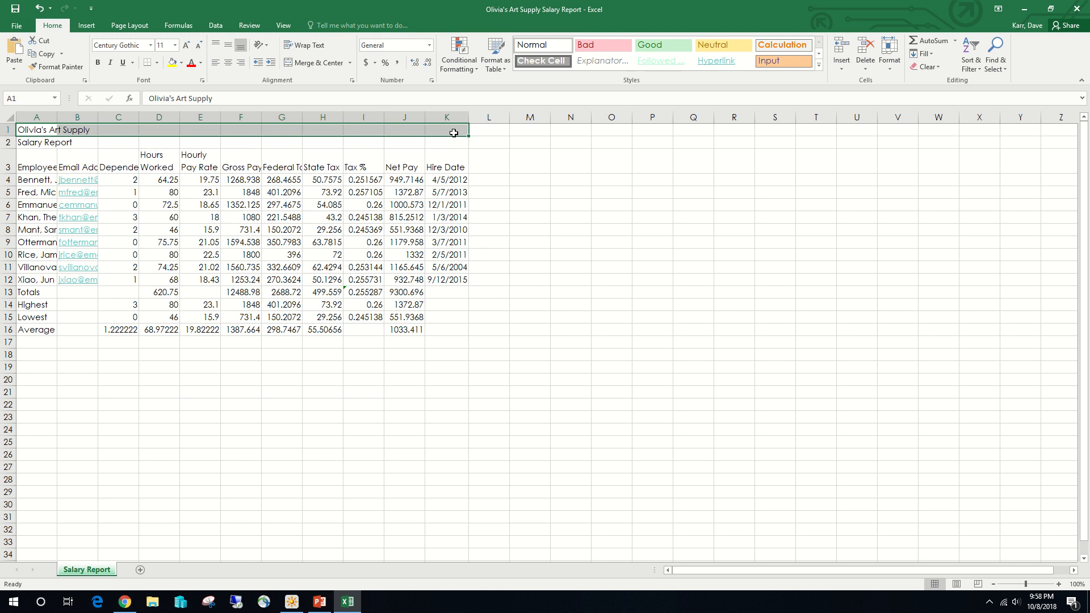
pyautogui.click(309, 63)
pyautogui.click(35, 144)
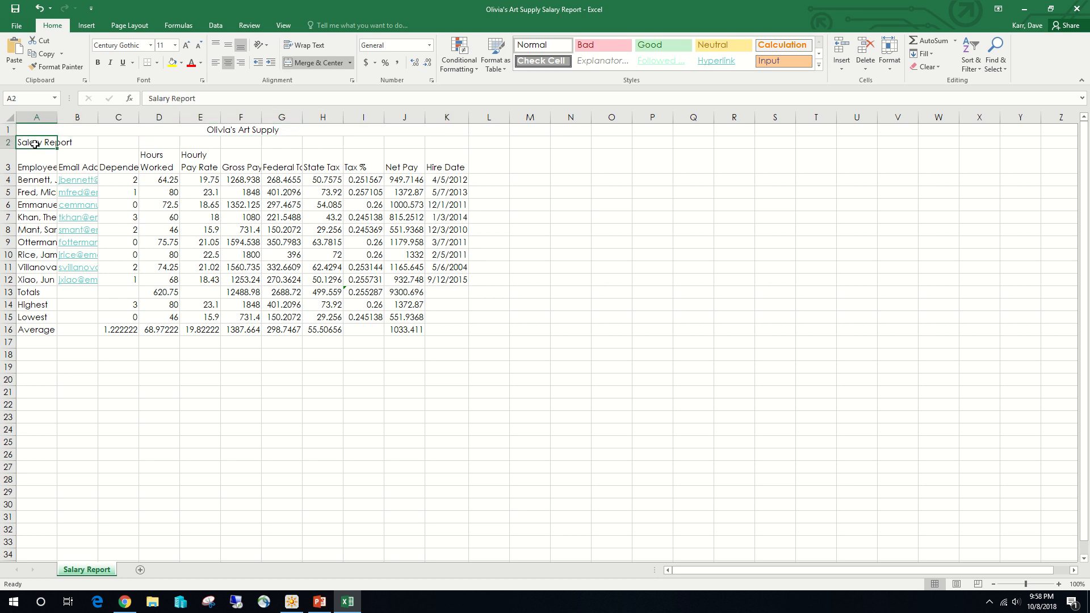
pyautogui.moveTo(35, 145); pyautogui.dragTo(435, 143)
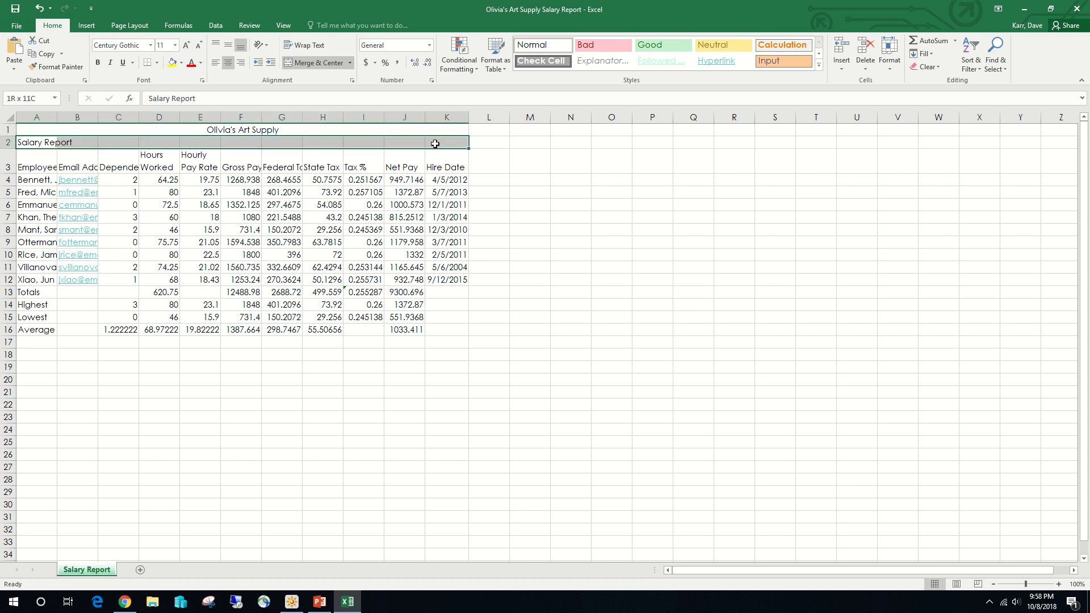
pyautogui.click(314, 64)
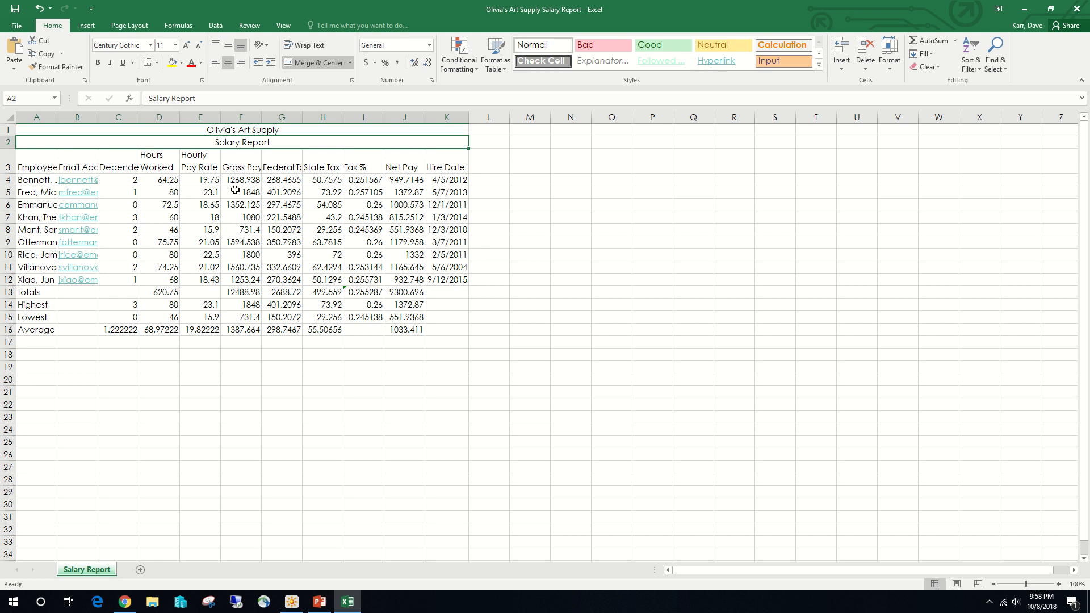
# - Apply the Title cell style to the merged cells A1 and A2, and reduce the subtitle's font size in A2 to 16
pyautogui.click(29, 130)
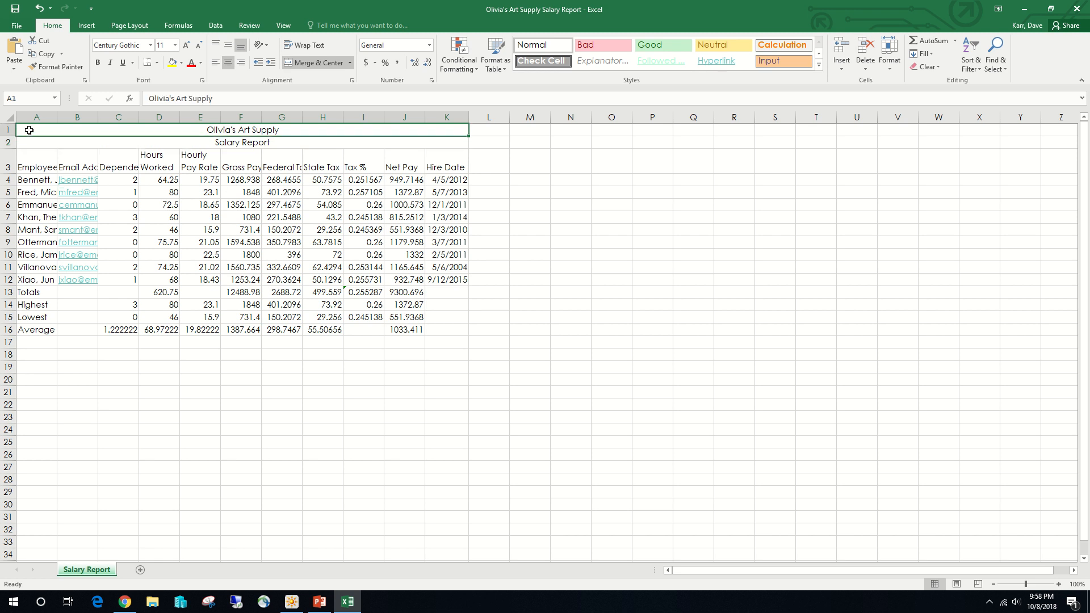
pyautogui.moveTo(29, 130); pyautogui.dragTo(29, 143)
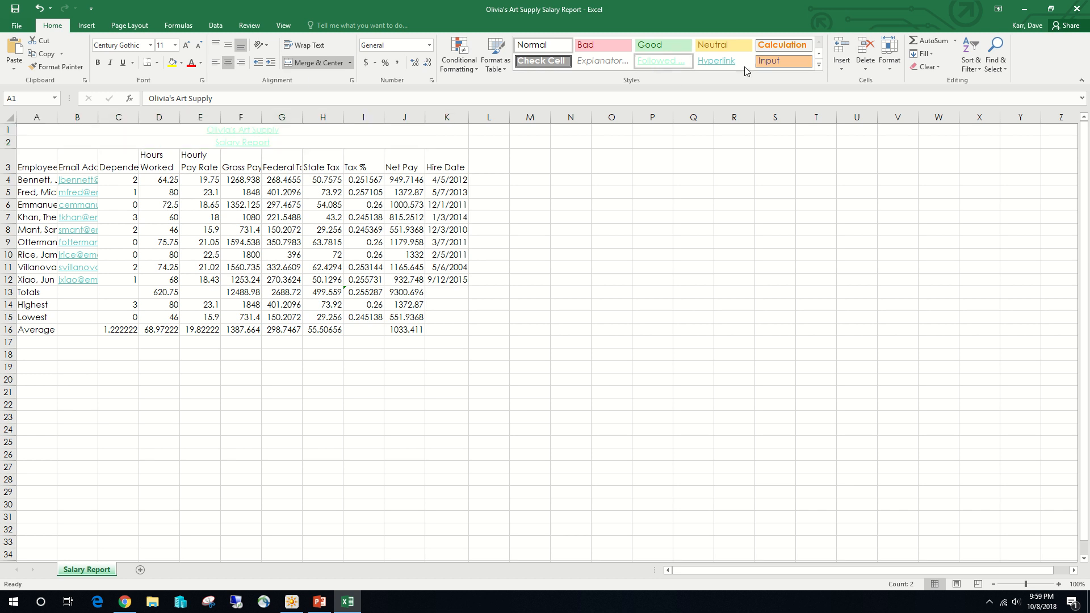
pyautogui.click(821, 66)
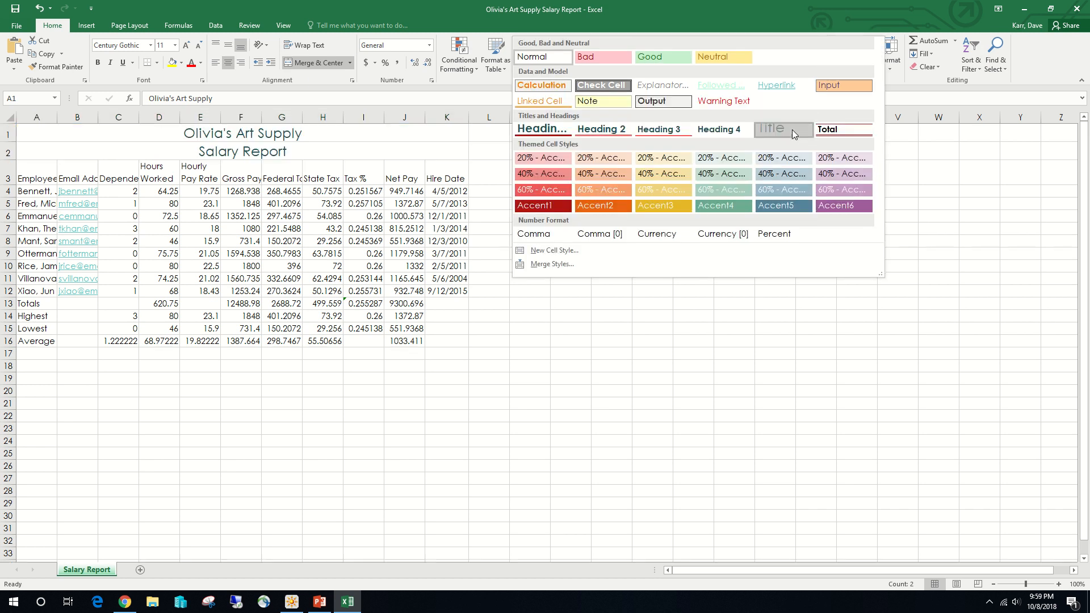
pyautogui.click(792, 129)
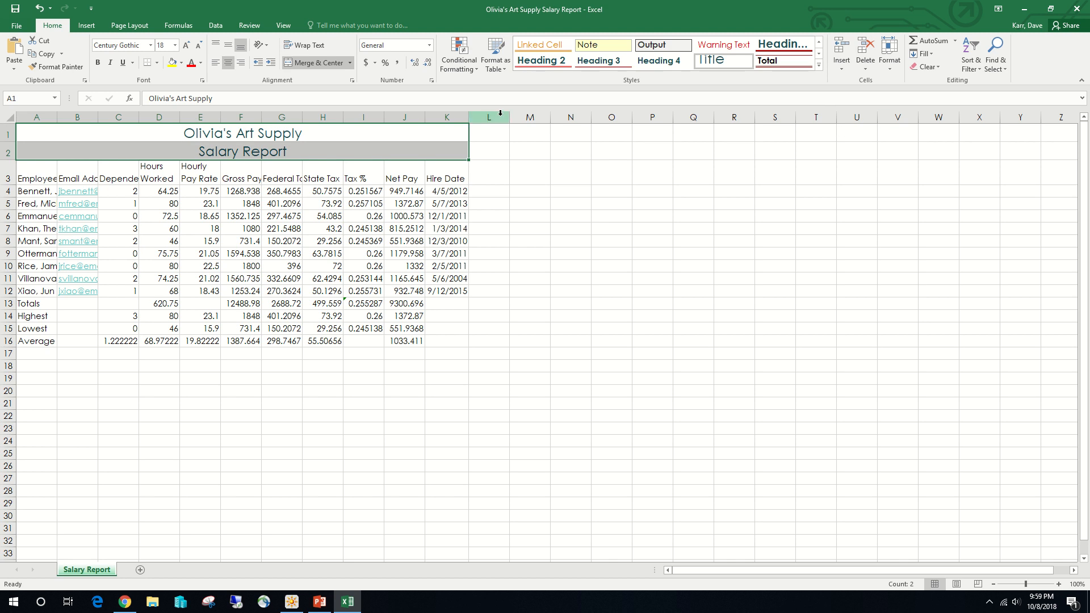
pyautogui.click(123, 149)
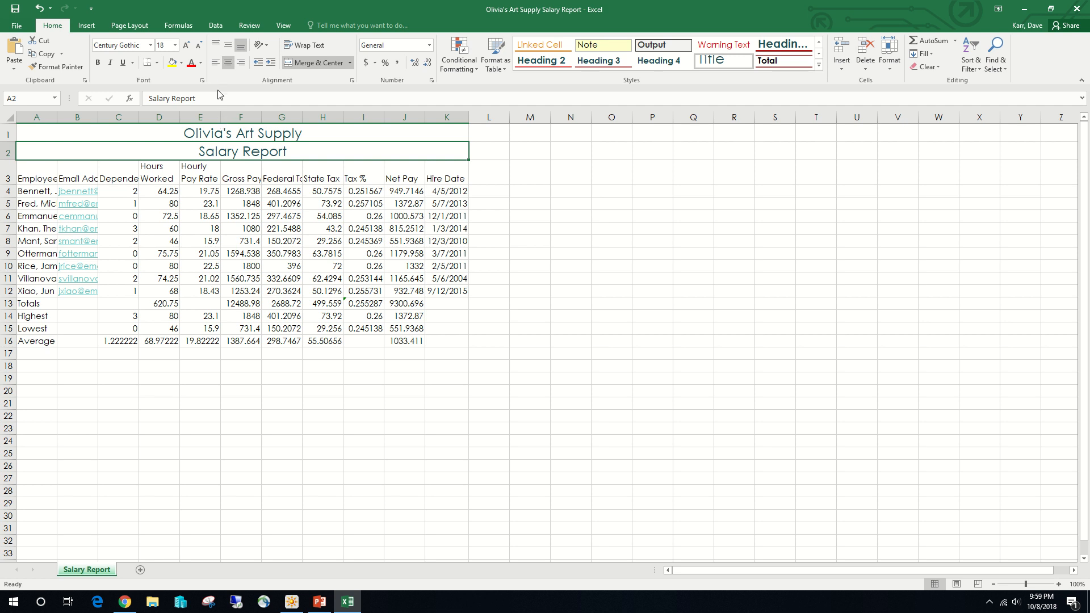
pyautogui.click(202, 47)
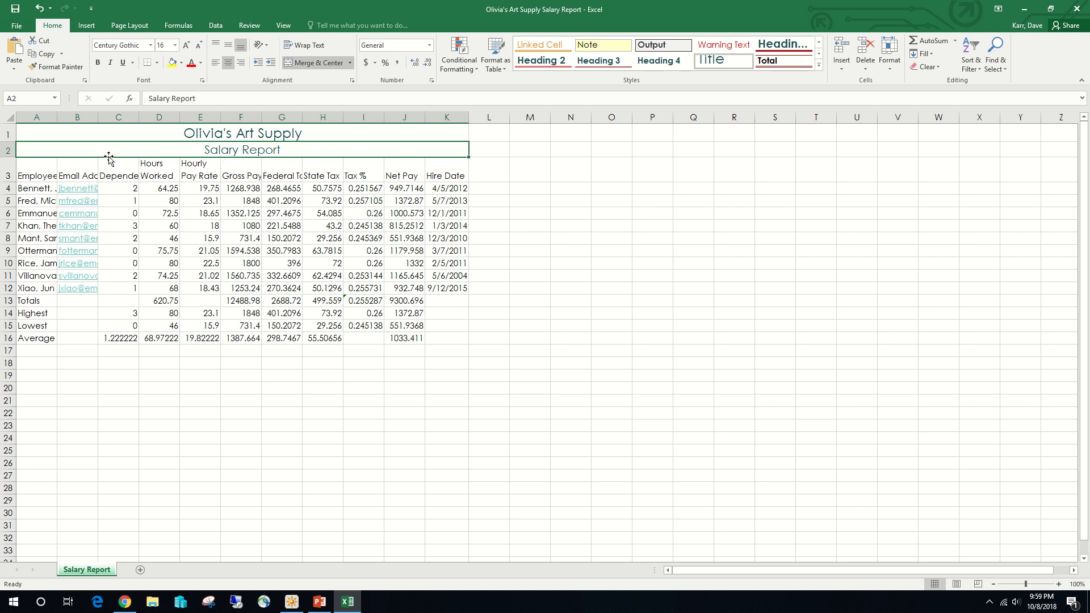
# - Fill the merged title cells A1 and A2 with Blue-Gray, Accent 5, Lighter 60% and add a thick outside border around them
pyautogui.moveTo(112, 136); pyautogui.dragTo(112, 149)
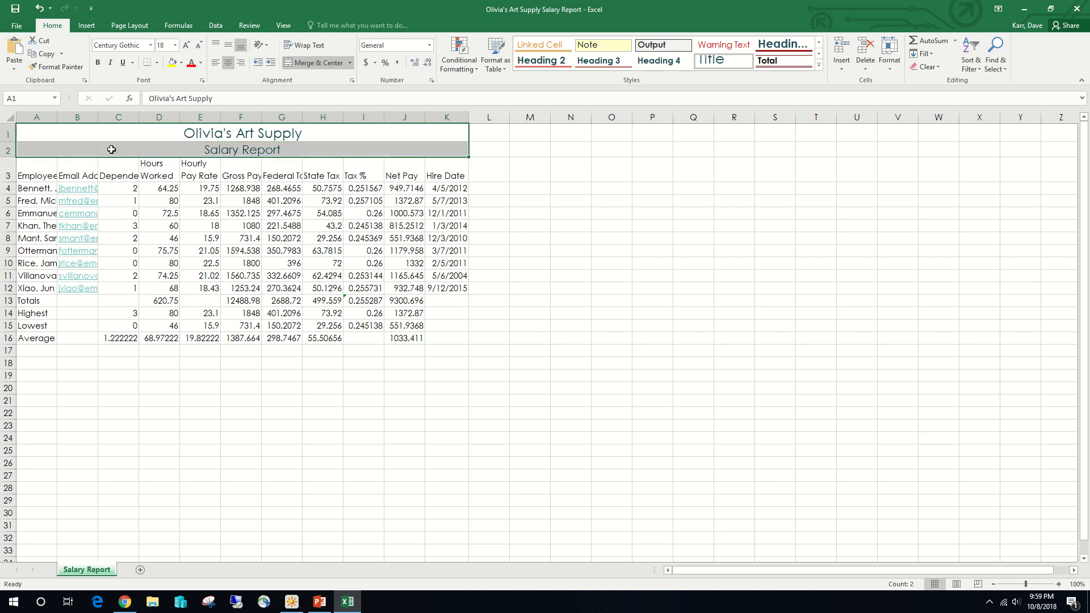
pyautogui.click(181, 63)
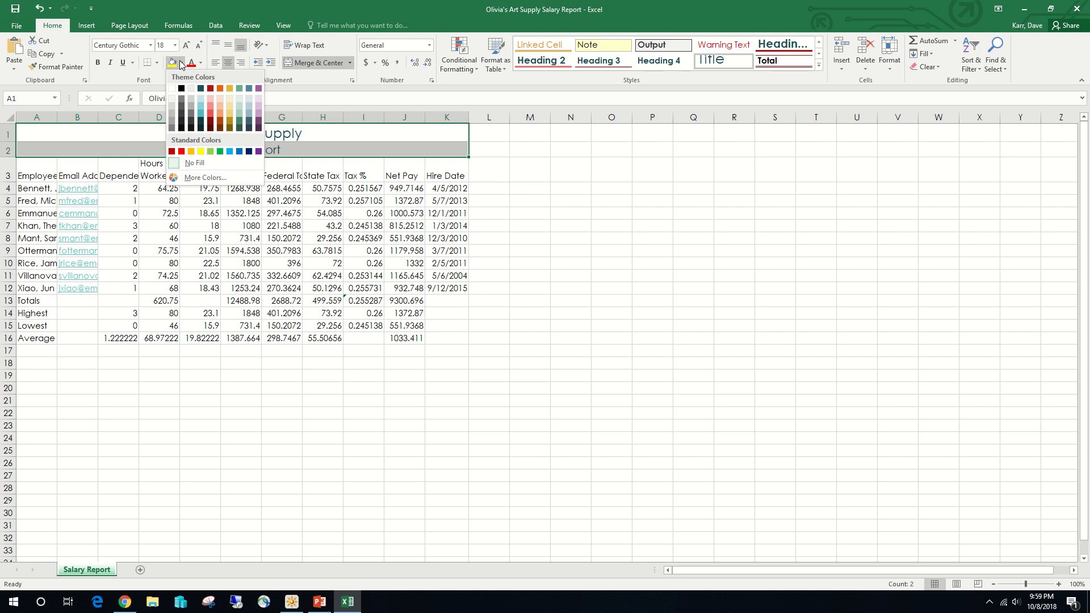
pyautogui.click(250, 106)
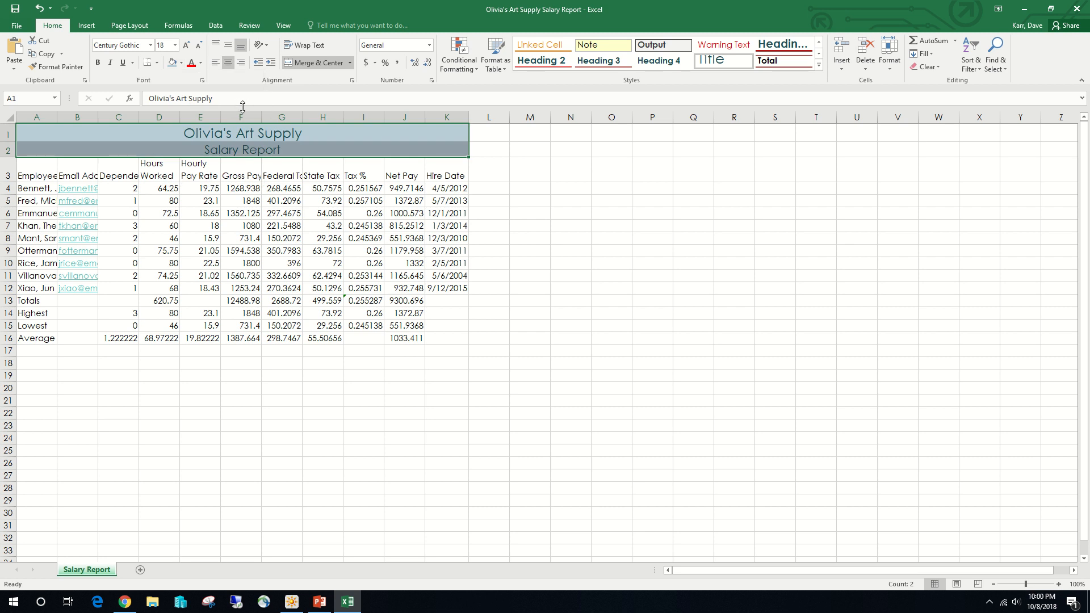
pyautogui.click(157, 63)
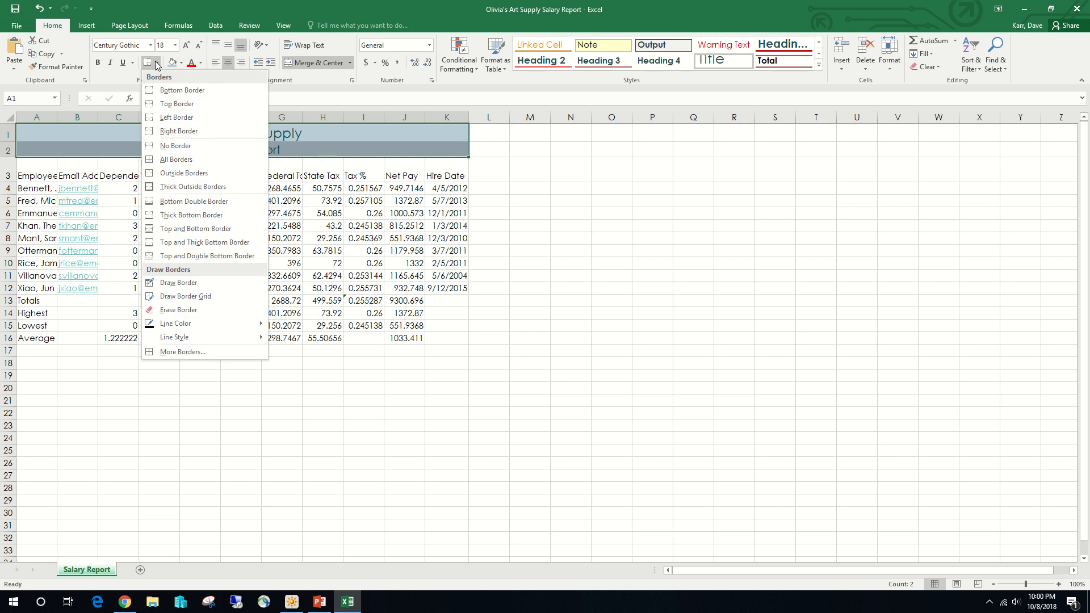
pyautogui.click(221, 185)
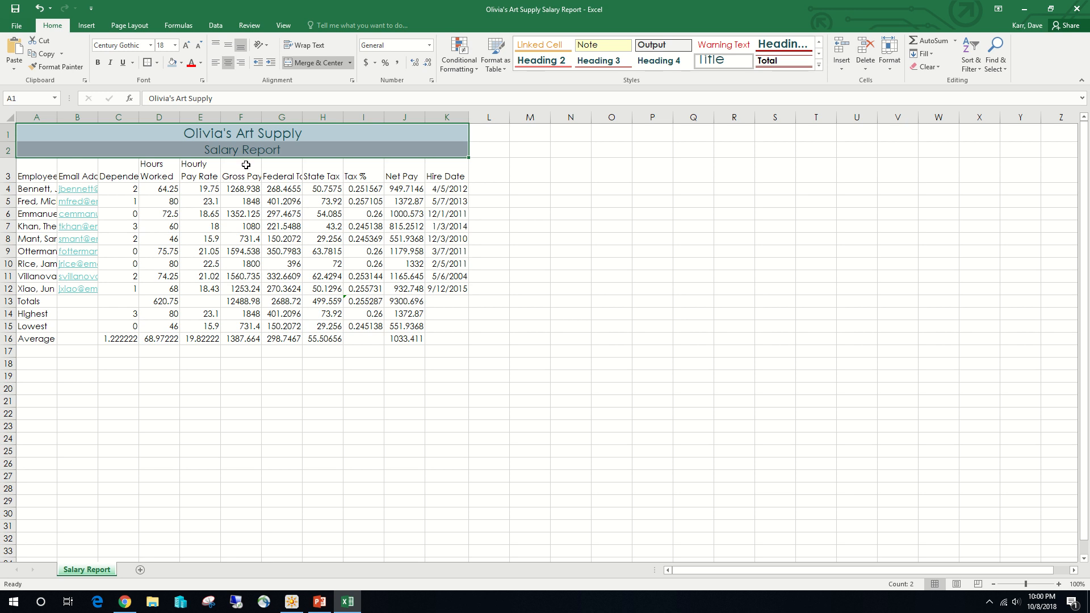
pyautogui.click(35, 364)
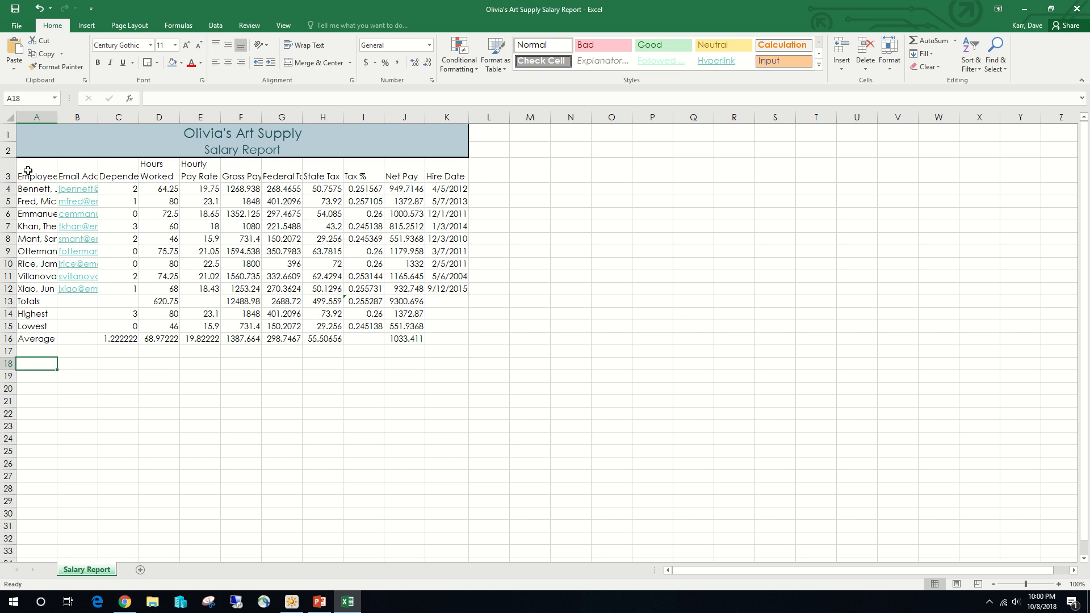
# - Apply the Heading 3 cell style to the column headings in A3:K3 and center them
pyautogui.moveTo(25, 171); pyautogui.dragTo(434, 169)
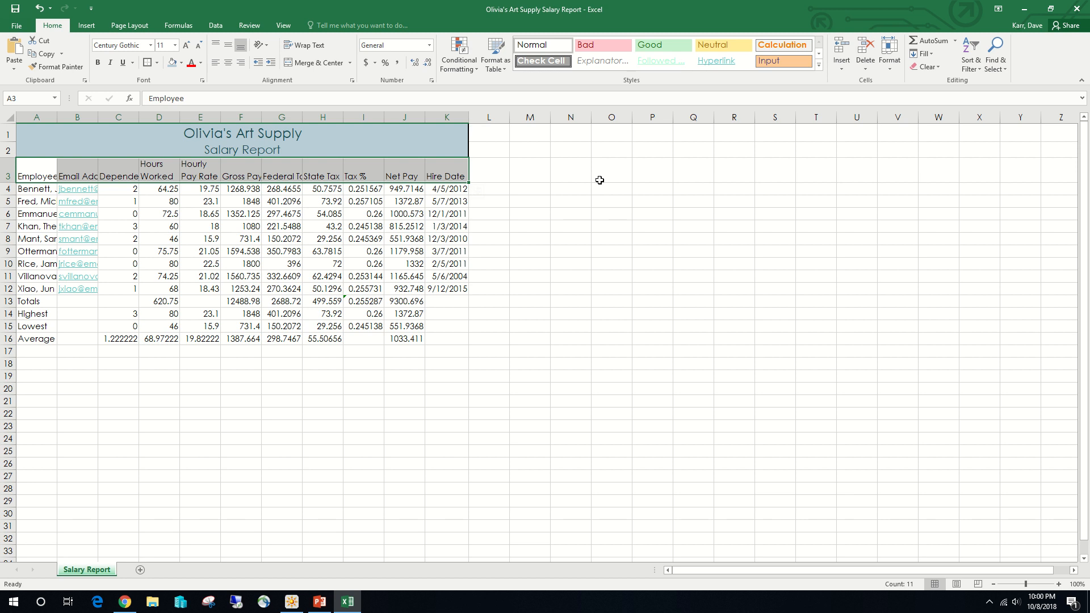
pyautogui.click(820, 66)
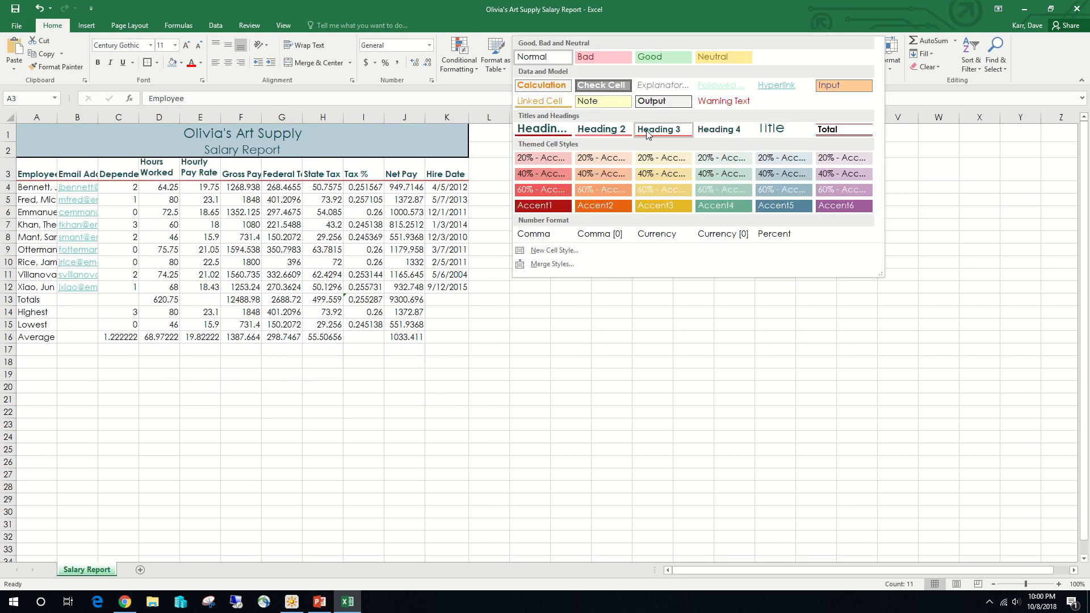
pyautogui.click(646, 131)
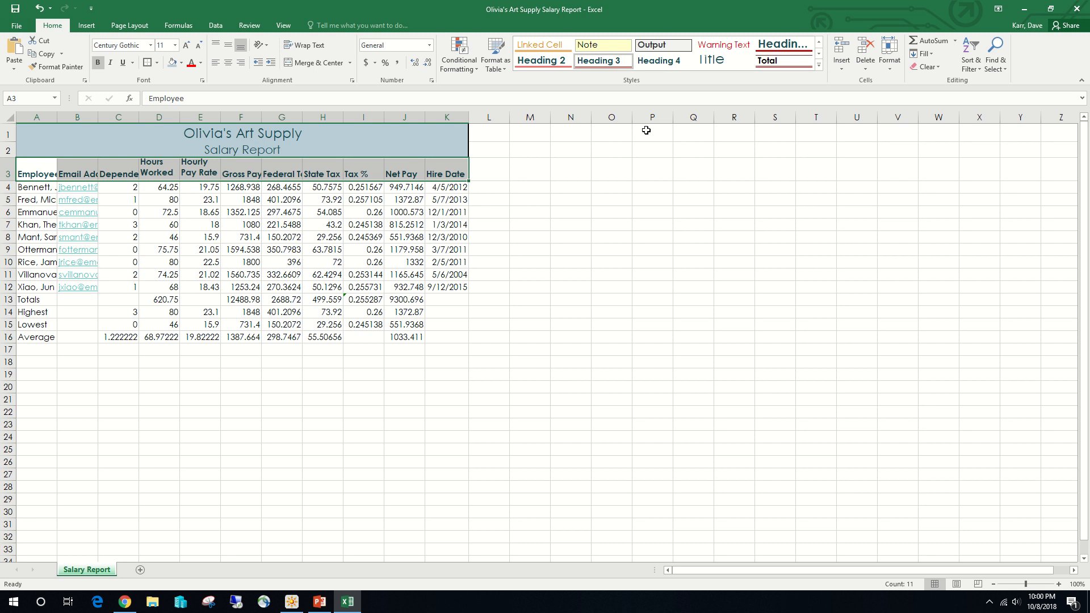
pyautogui.click(229, 63)
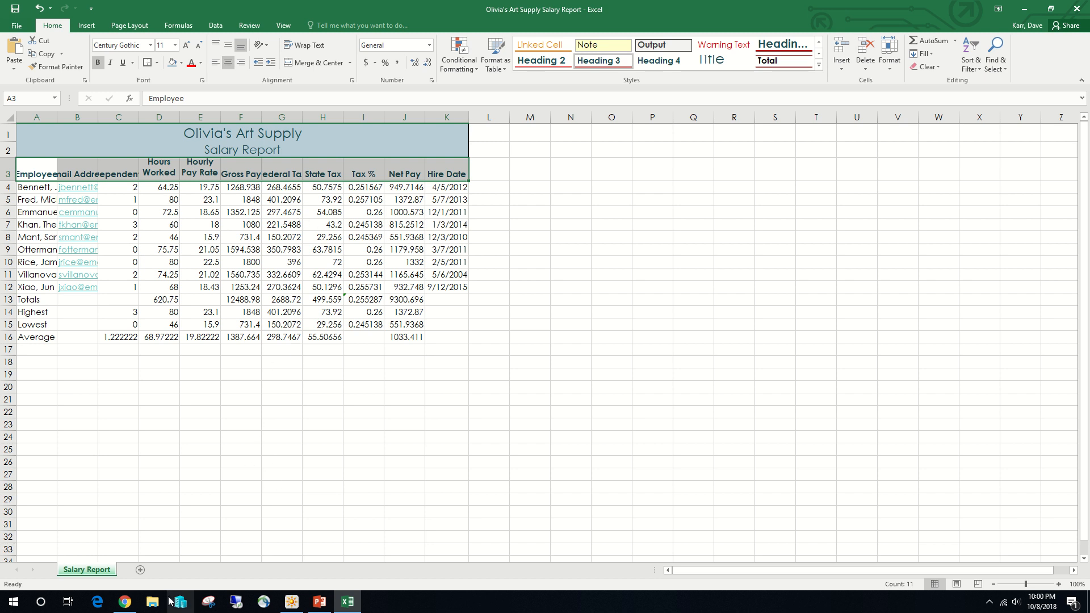
# - Apply the Total cell style to the totals row A13:K13 and bold the Highest, Lowest and Average labels in A14:A16
pyautogui.moveTo(34, 301); pyautogui.dragTo(469, 306)
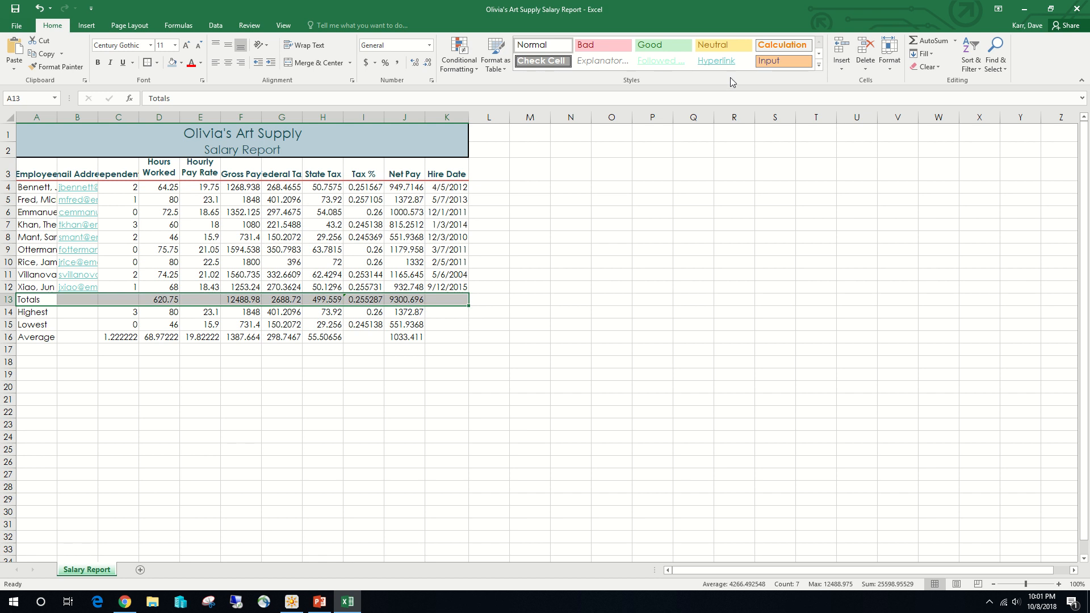
pyautogui.click(819, 65)
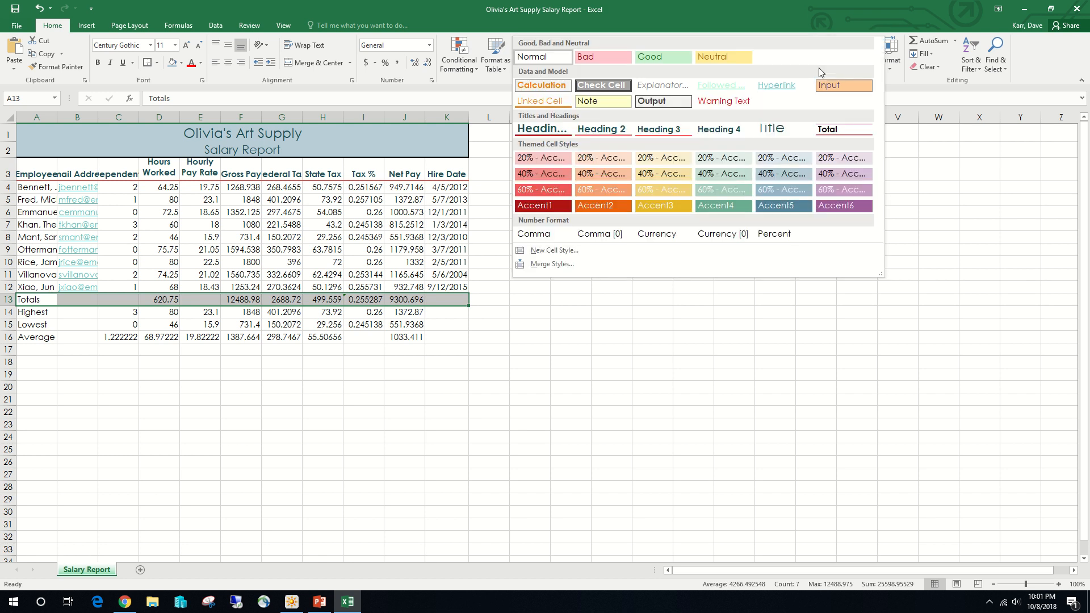
pyautogui.click(832, 131)
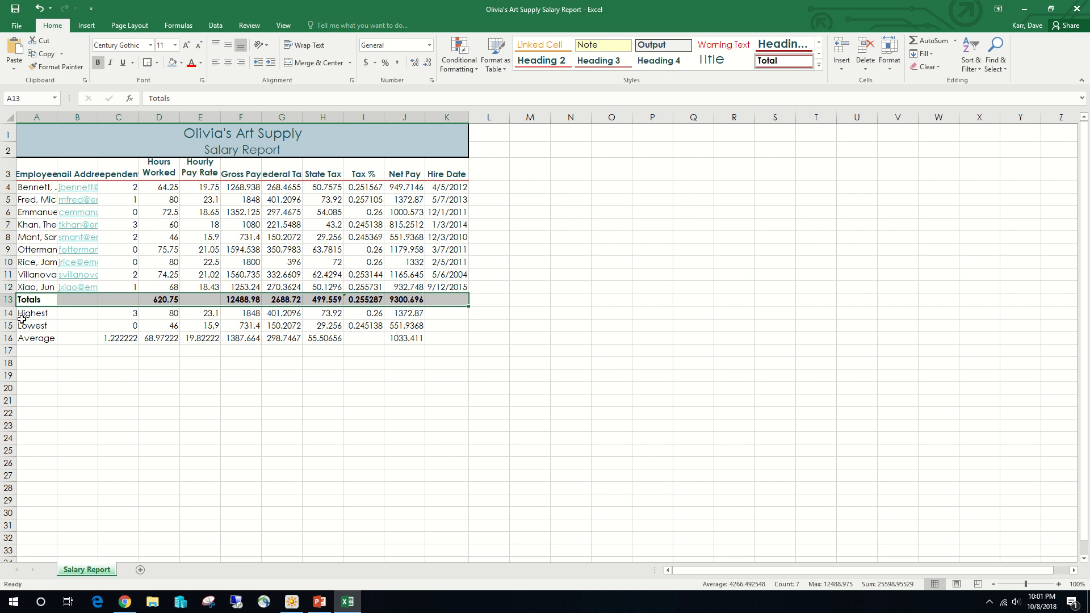
pyautogui.moveTo(32, 313); pyautogui.dragTo(36, 338)
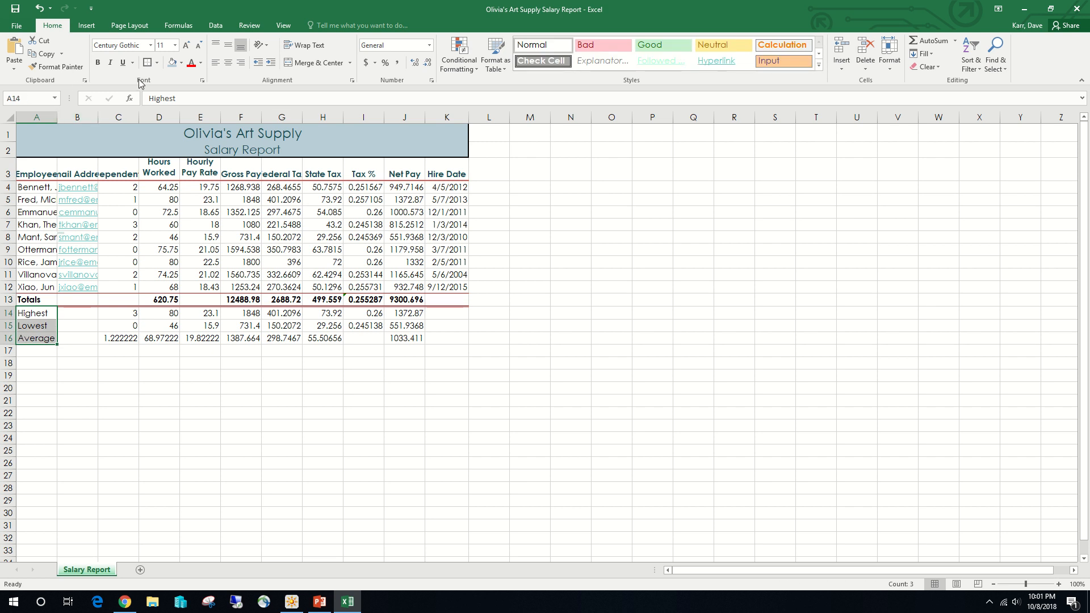
pyautogui.click(100, 65)
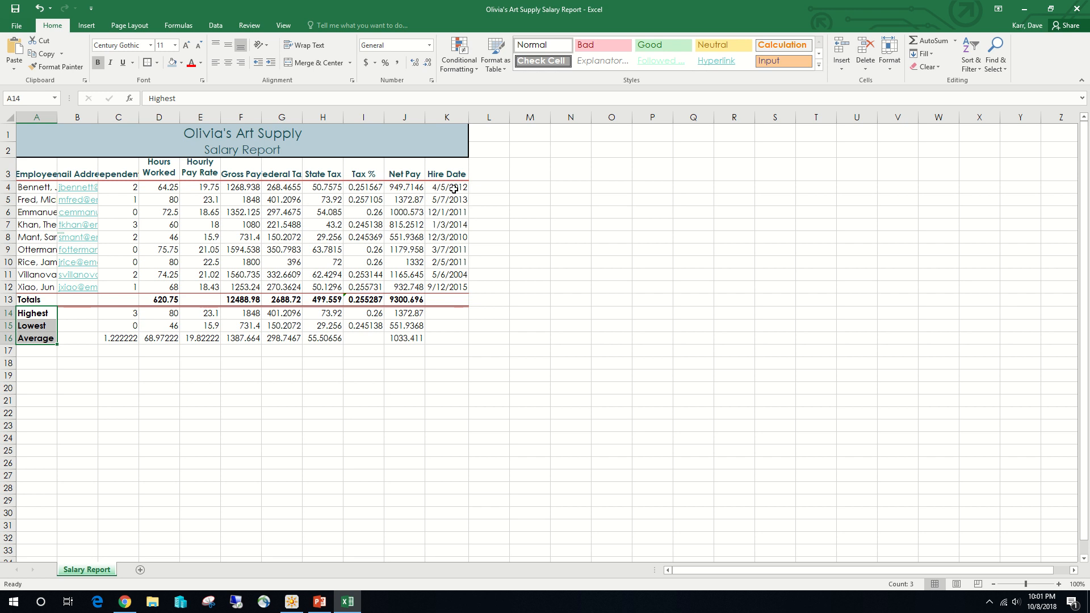
# - Format the hire dates in K4:K12 with the 03/14/12 date type and center the dependents values in C4:C16
pyautogui.moveTo(454, 189); pyautogui.dragTo(458, 287)
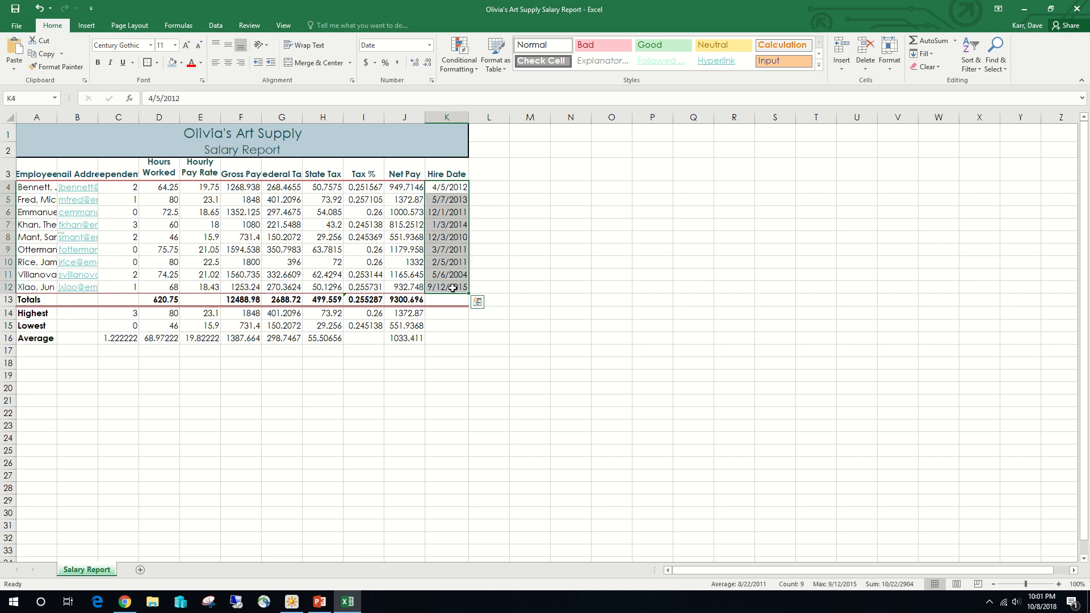
pyautogui.click(431, 81)
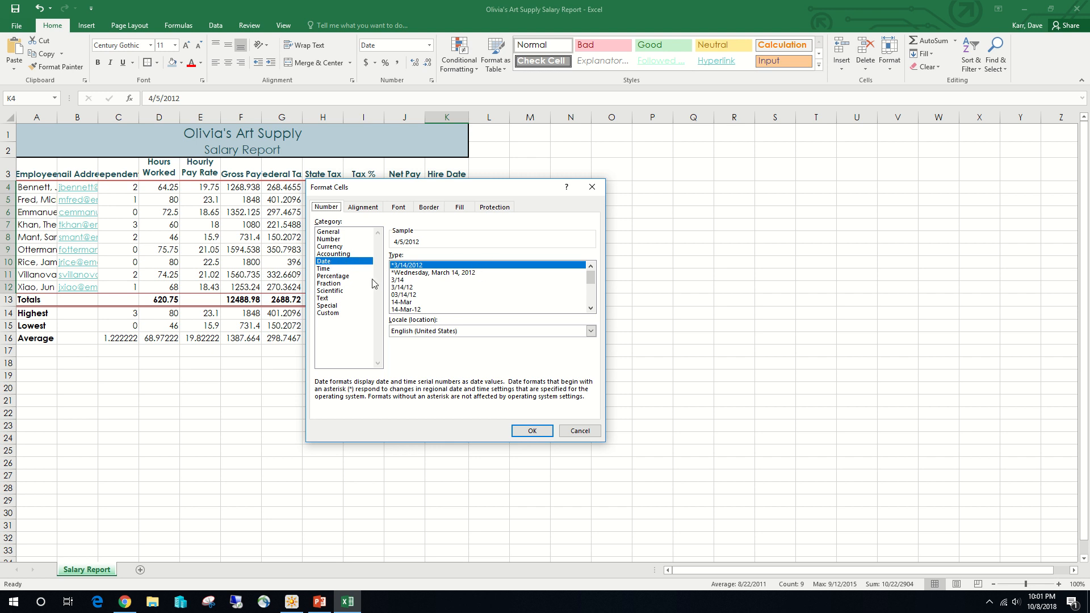
pyautogui.click(411, 296)
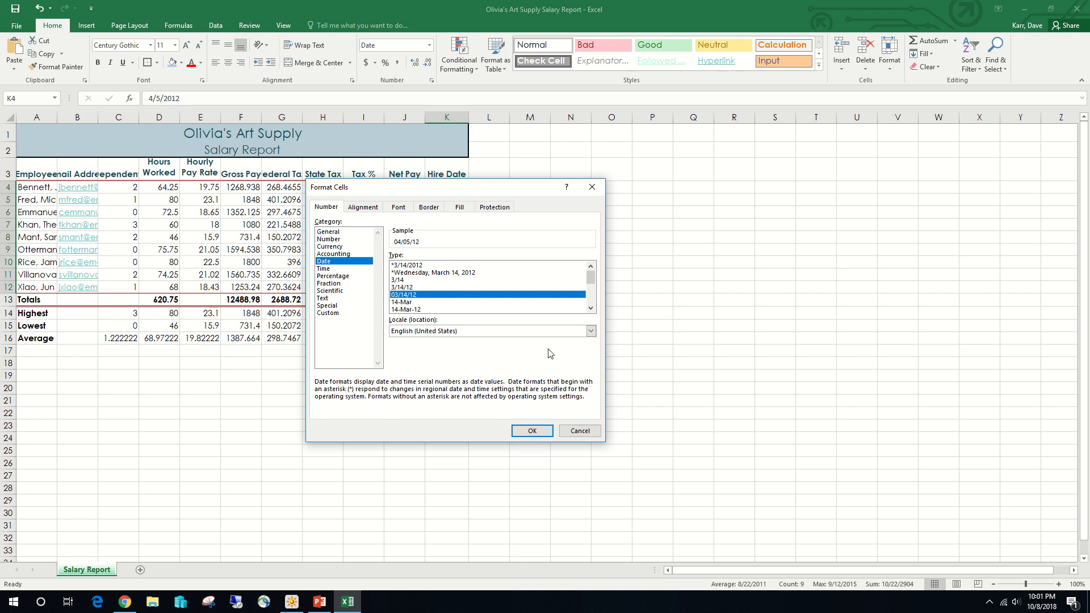
pyautogui.click(531, 434)
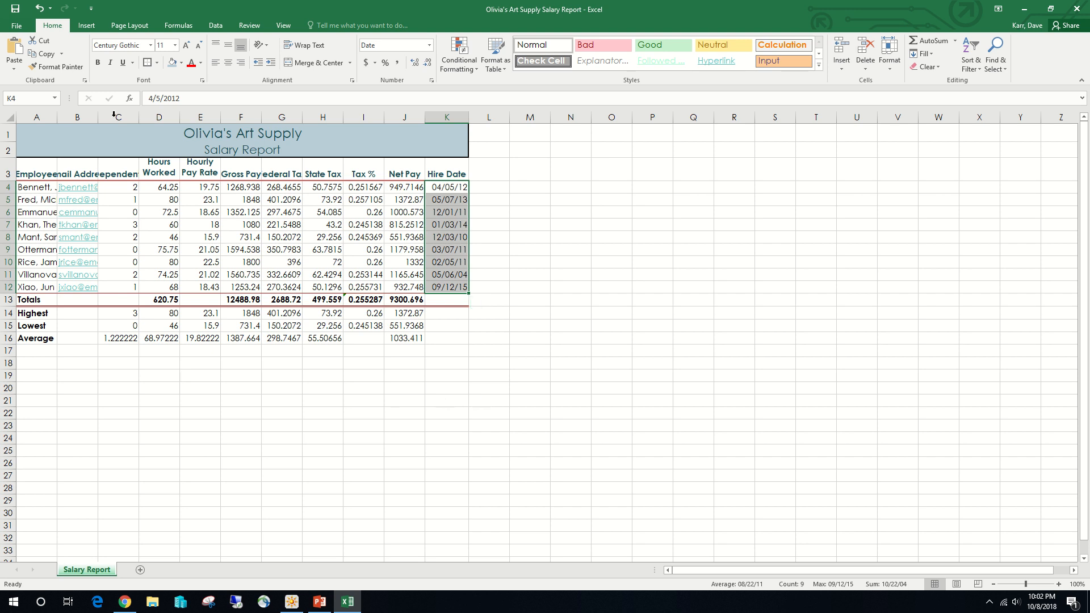
pyautogui.moveTo(132, 186); pyautogui.dragTo(127, 339)
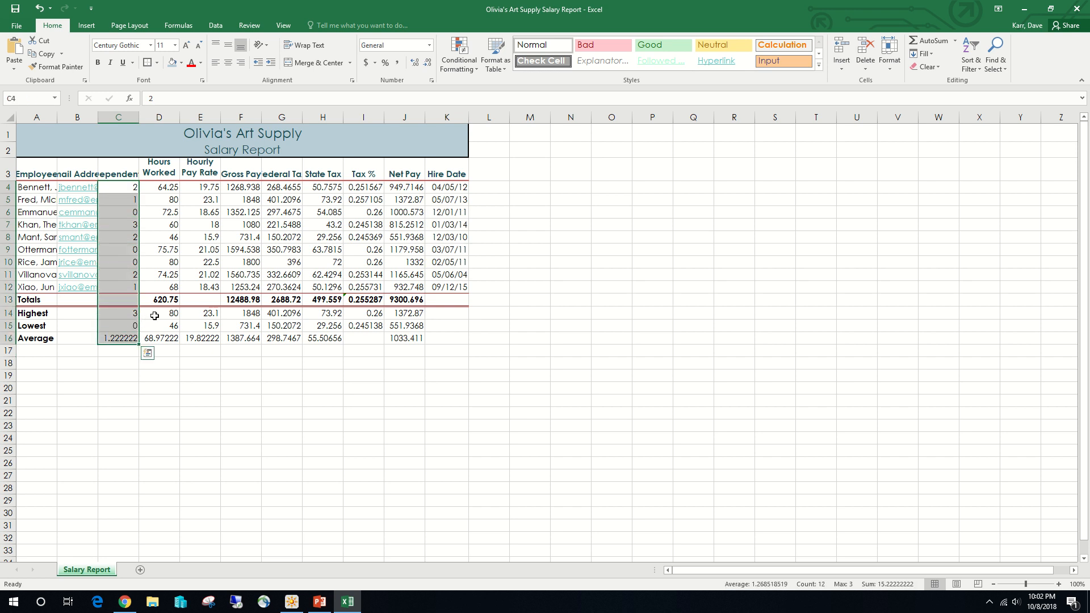
pyautogui.click(230, 64)
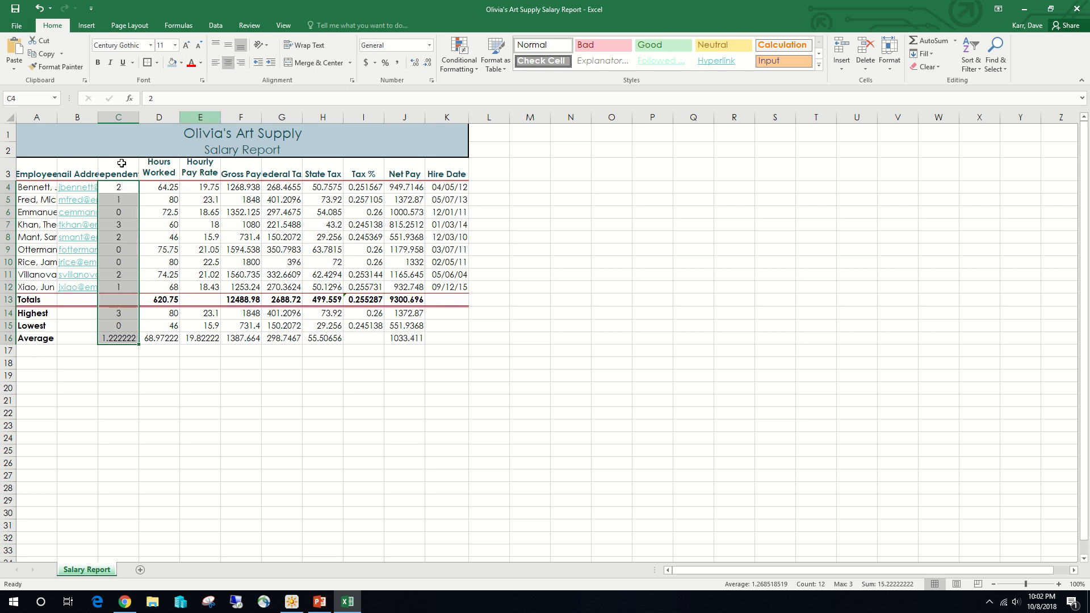
# - Apply the Accounting number format to the nonadjacent ranges E4:H4, J4, F13:H13 and J13
pyautogui.click(202, 187)
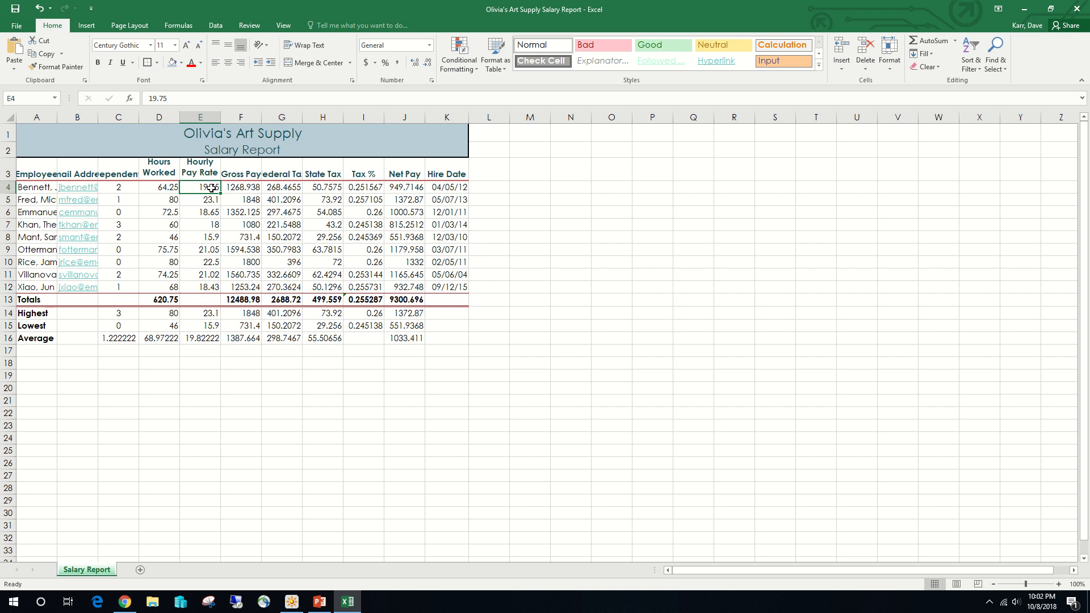
pyautogui.moveTo(211, 187); pyautogui.dragTo(316, 188)
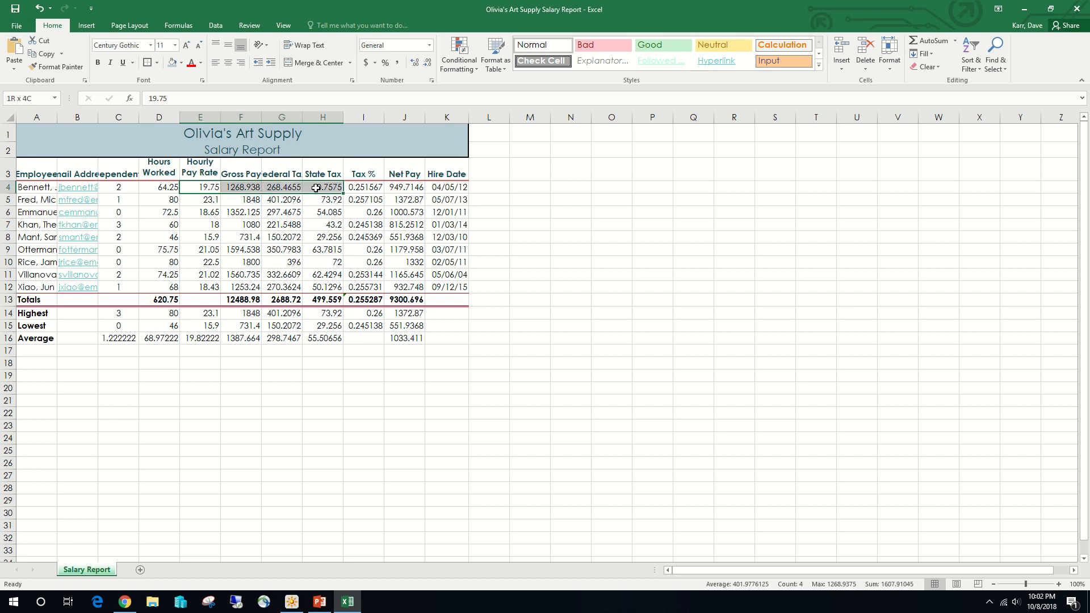
pyautogui.moveTo(316, 187); pyautogui.dragTo(316, 188)
pyautogui.keyDown('ctrl'); pyautogui.click(405, 187); pyautogui.keyUp('ctrl')
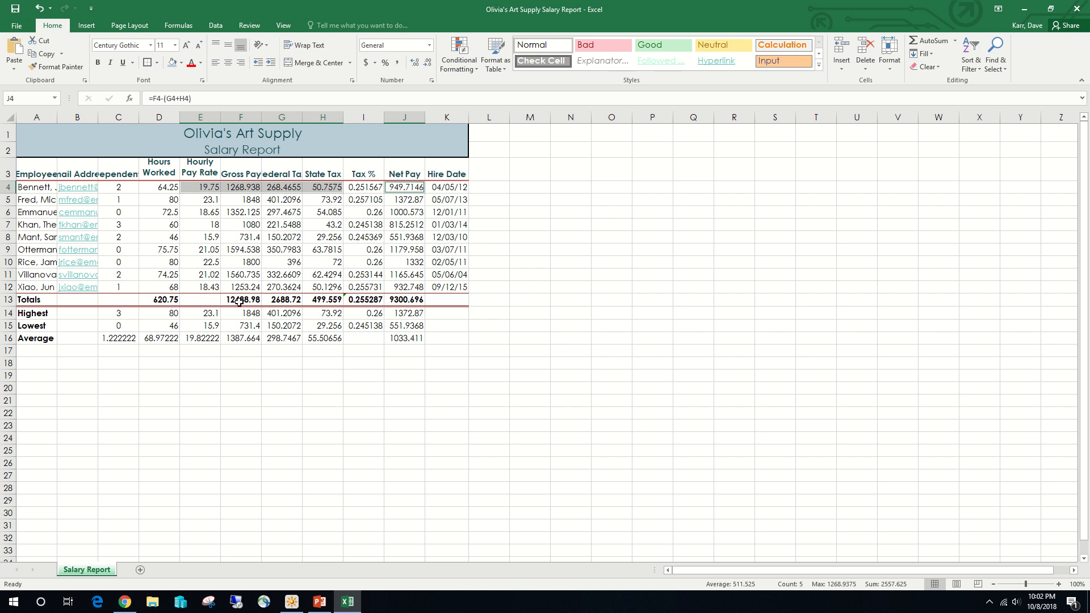
pyautogui.moveTo(239, 302); pyautogui.dragTo(316, 302)
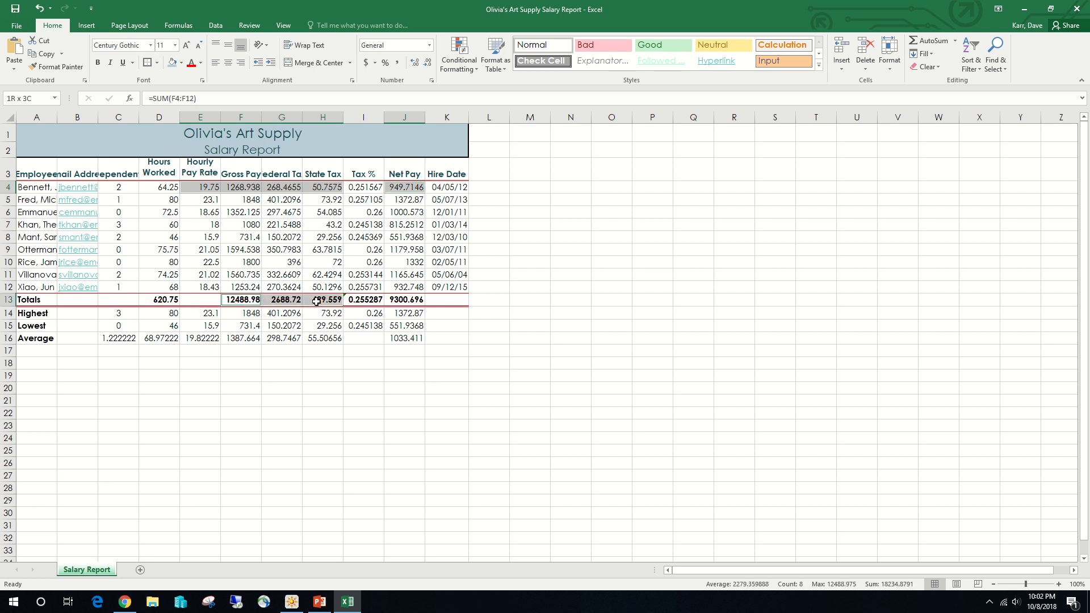
pyautogui.moveTo(316, 302); pyautogui.dragTo(316, 302)
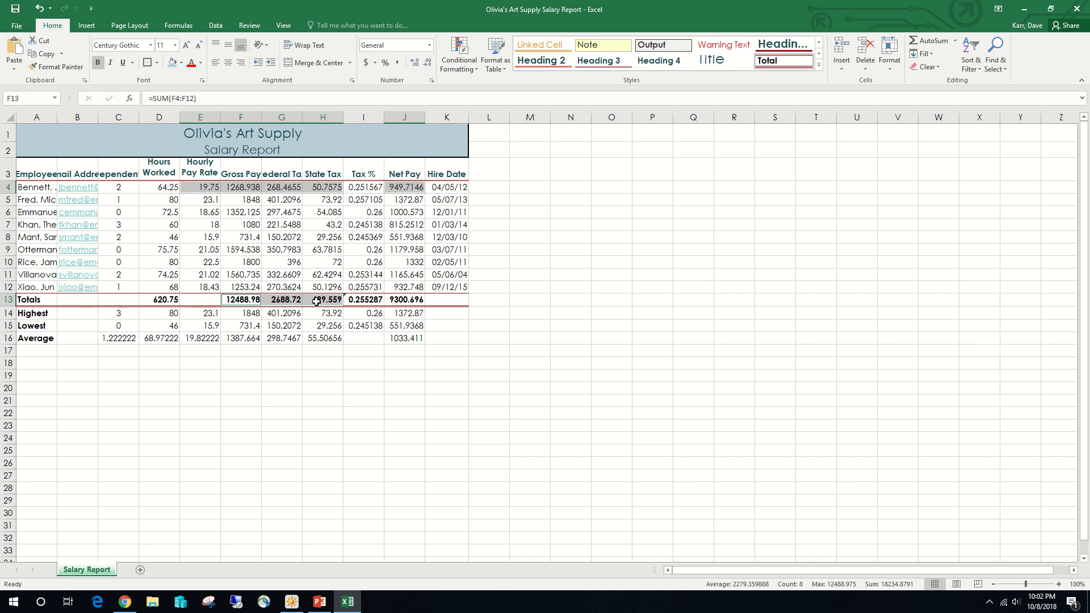
pyautogui.keyDown('ctrl'); pyautogui.click(396, 300); pyautogui.keyUp('ctrl')
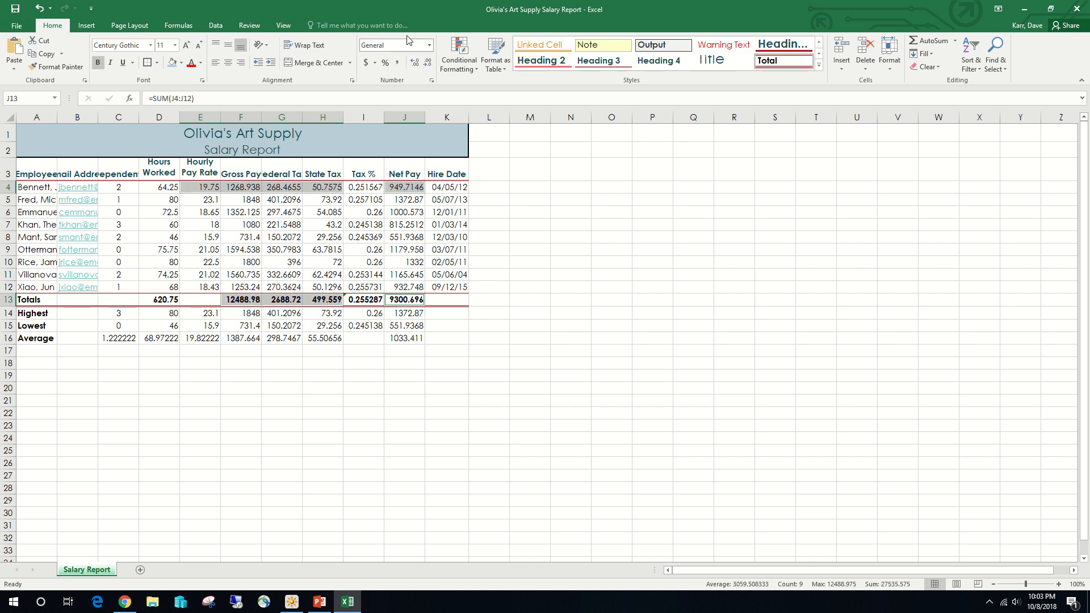
pyautogui.click(367, 64)
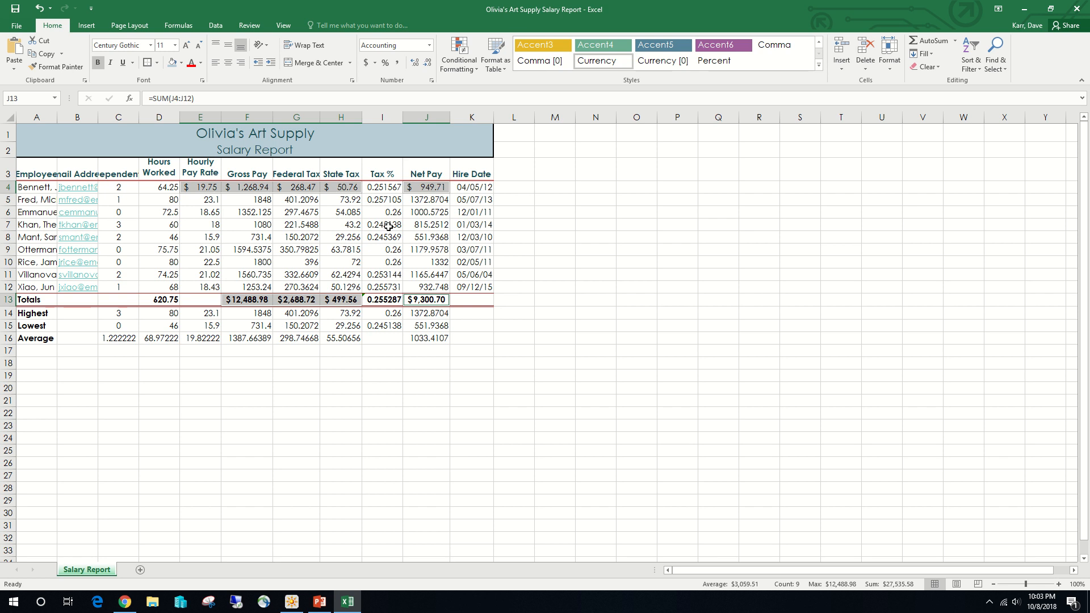
# - Apply the comma style to the pay and tax amounts in E5:H12 and J5:J12
pyautogui.click(208, 201)
pyautogui.moveTo(208, 200); pyautogui.dragTo(337, 288)
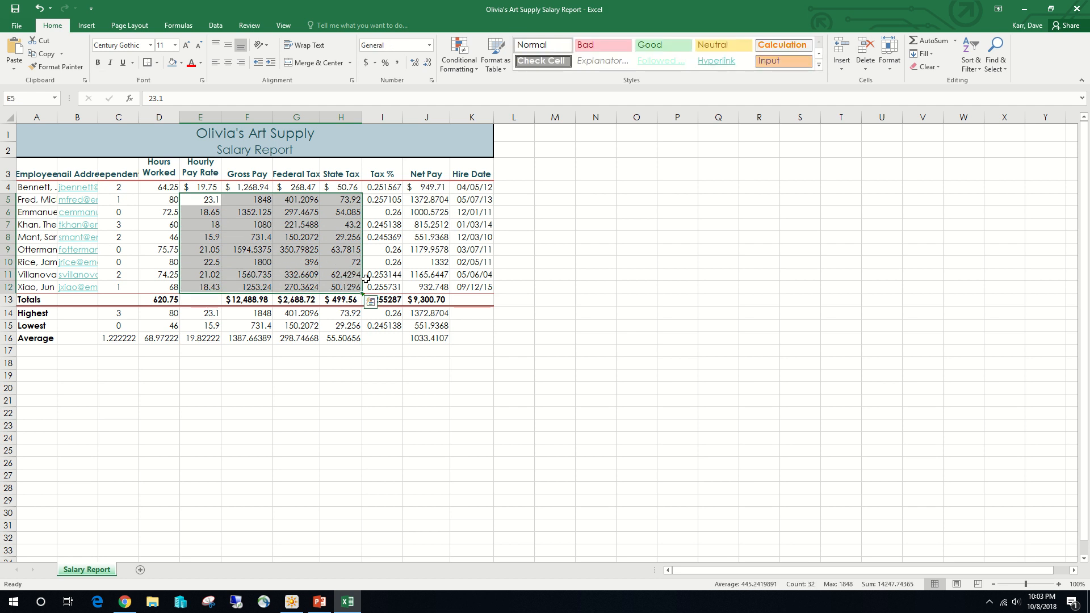
pyautogui.moveTo(433, 199); pyautogui.dragTo(444, 287)
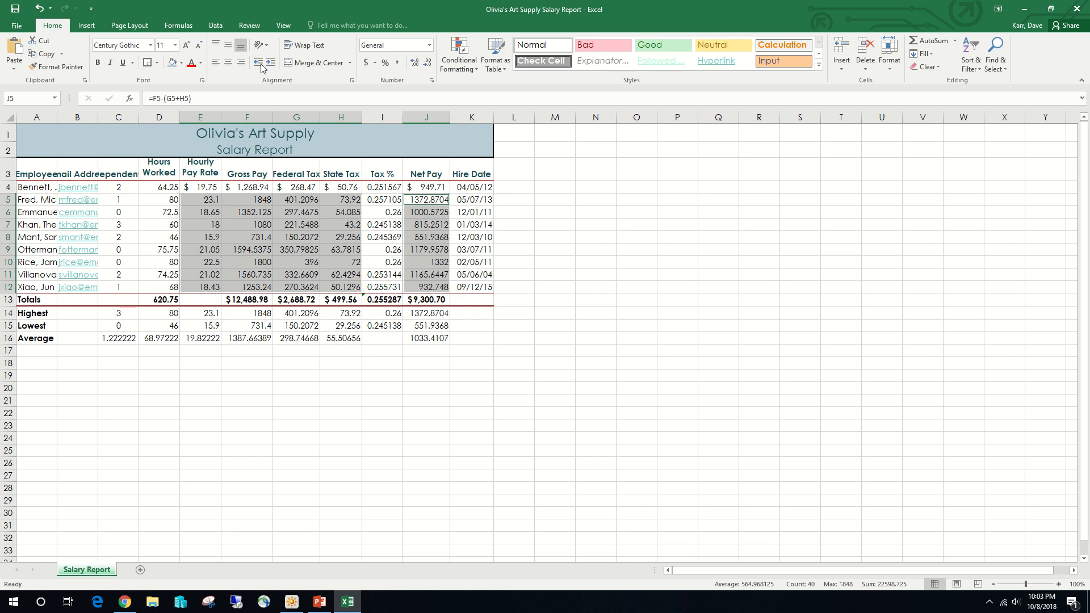
pyautogui.click(397, 63)
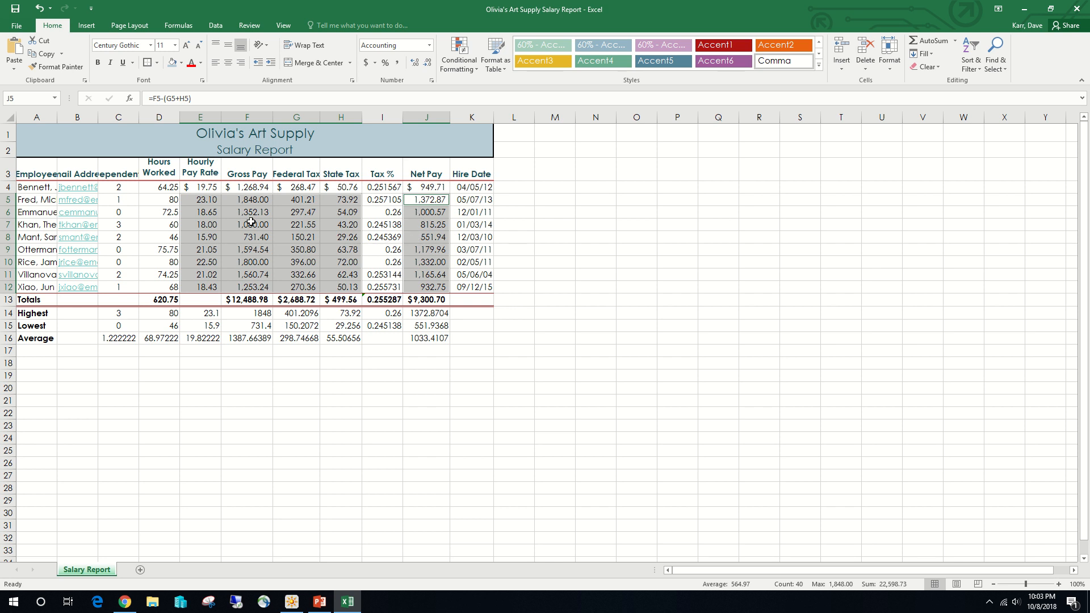
# - Apply the comma style to the hours worked column, including its summary rows, in D4:D16
pyautogui.click(157, 203)
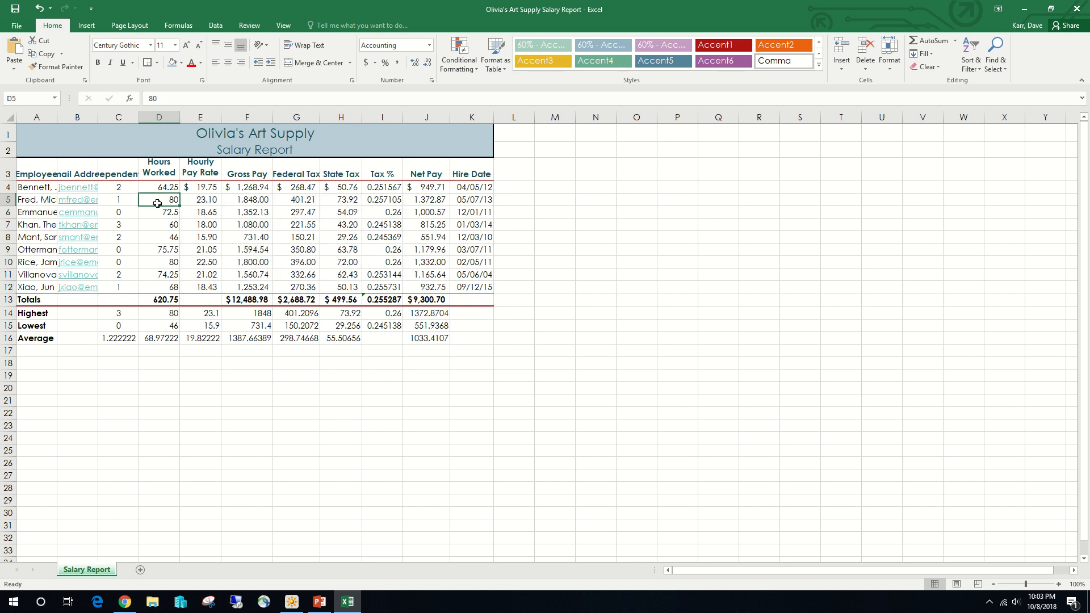
pyautogui.moveTo(158, 203); pyautogui.dragTo(165, 263)
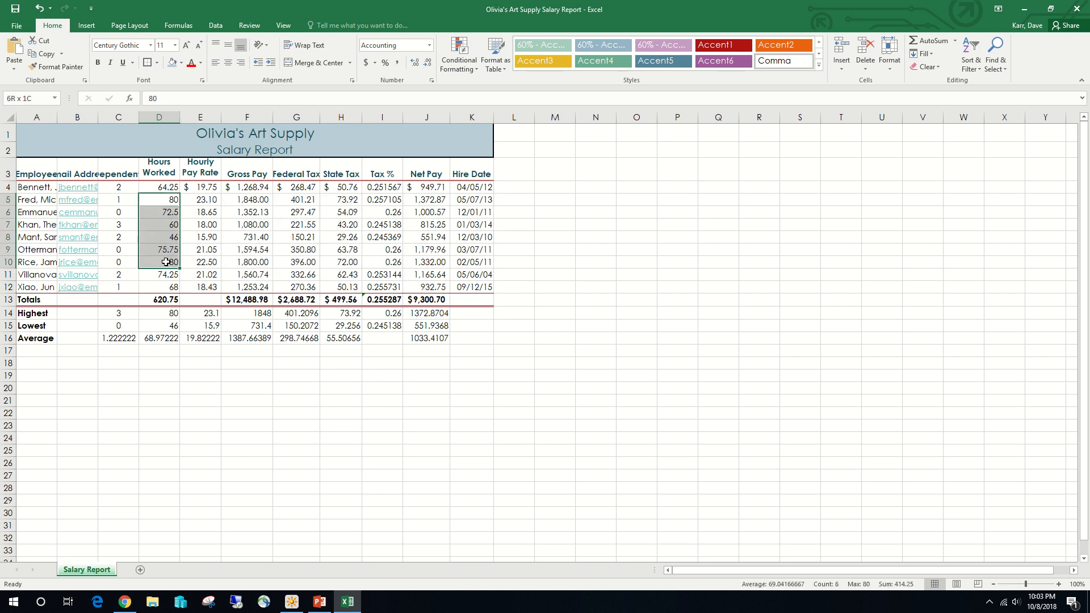
pyautogui.click(167, 187)
pyautogui.moveTo(167, 186); pyautogui.dragTo(164, 334)
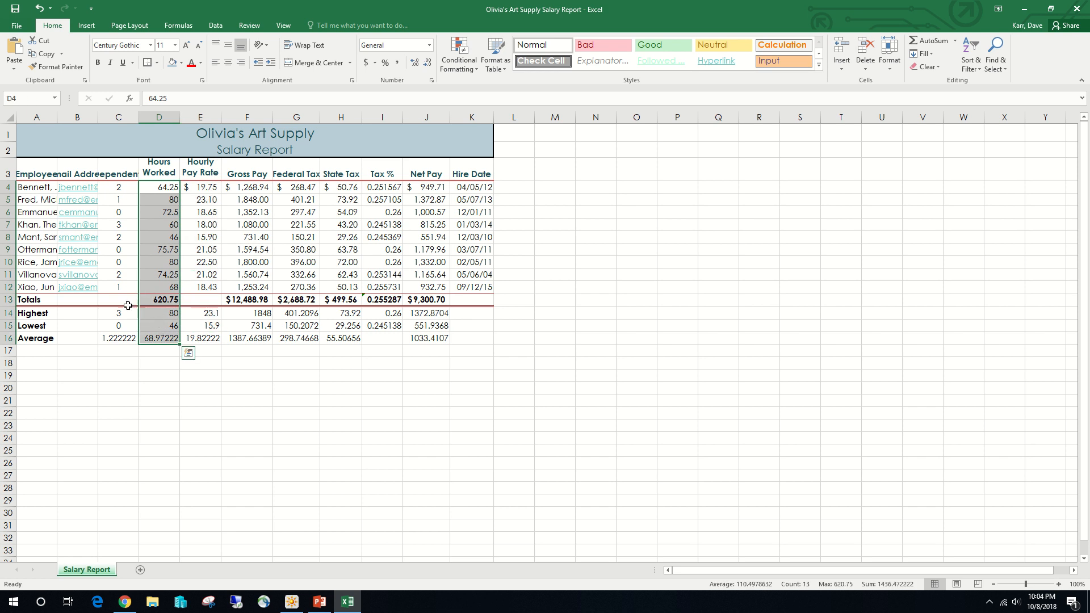
pyautogui.click(396, 66)
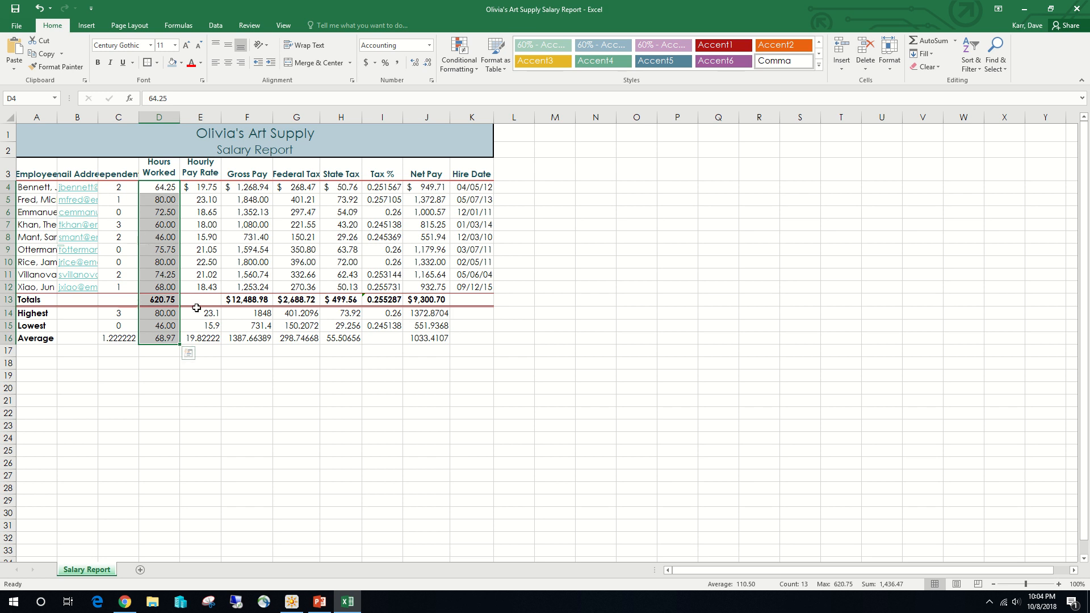
# - Apply the Currency format with black parenthesized negatives, ($1,234.10), to the summary cells E14:H16 and J14:J16
pyautogui.click(247, 313)
pyautogui.click(208, 315)
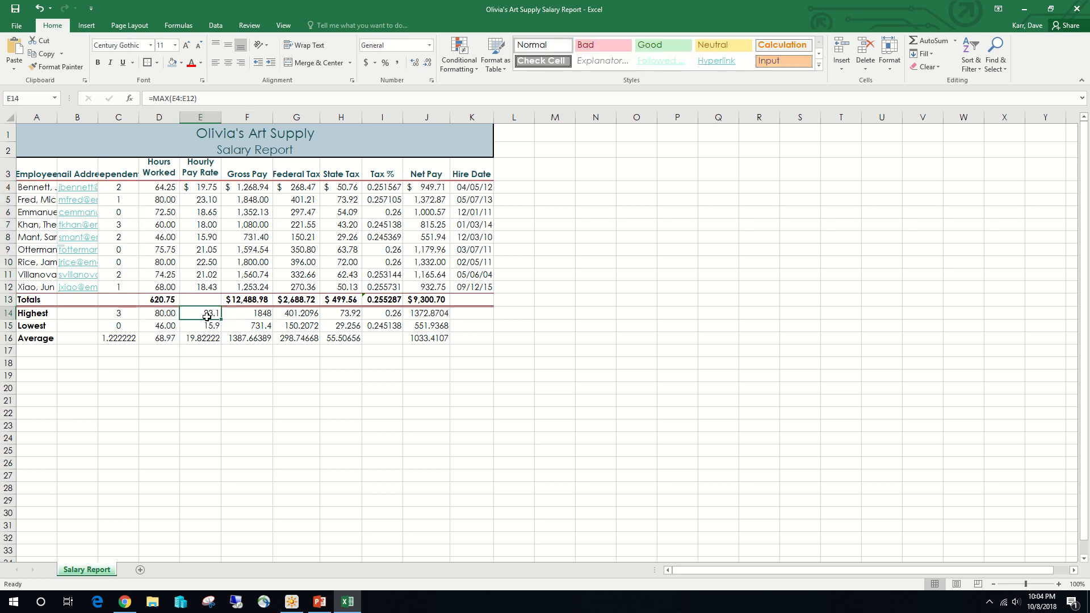
pyautogui.moveTo(210, 317); pyautogui.dragTo(334, 317)
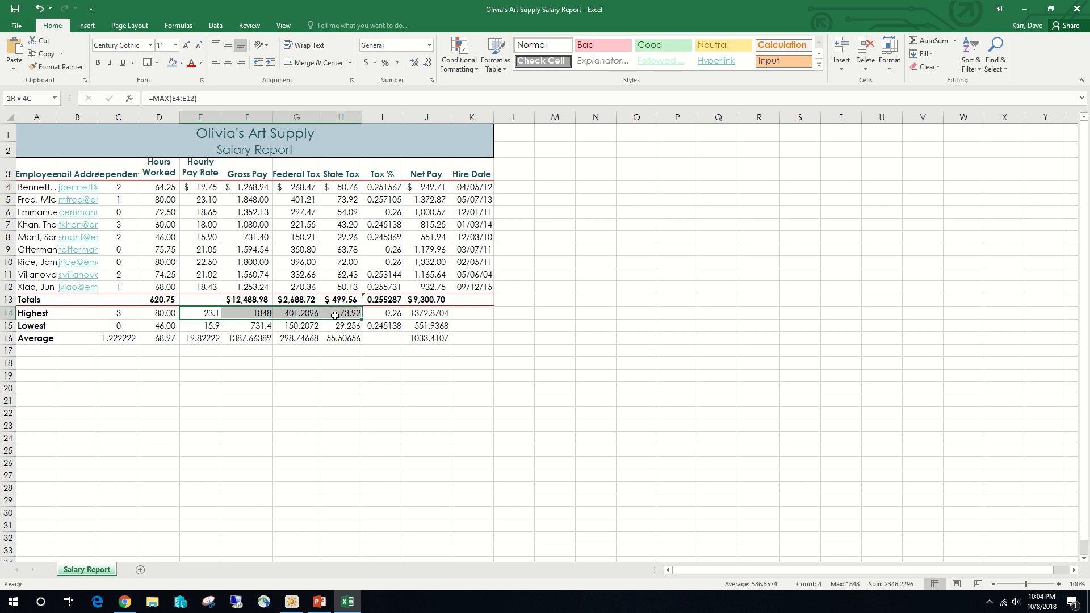
pyautogui.moveTo(335, 316); pyautogui.dragTo(335, 315)
pyautogui.click(195, 312)
pyautogui.moveTo(195, 312); pyautogui.dragTo(343, 340)
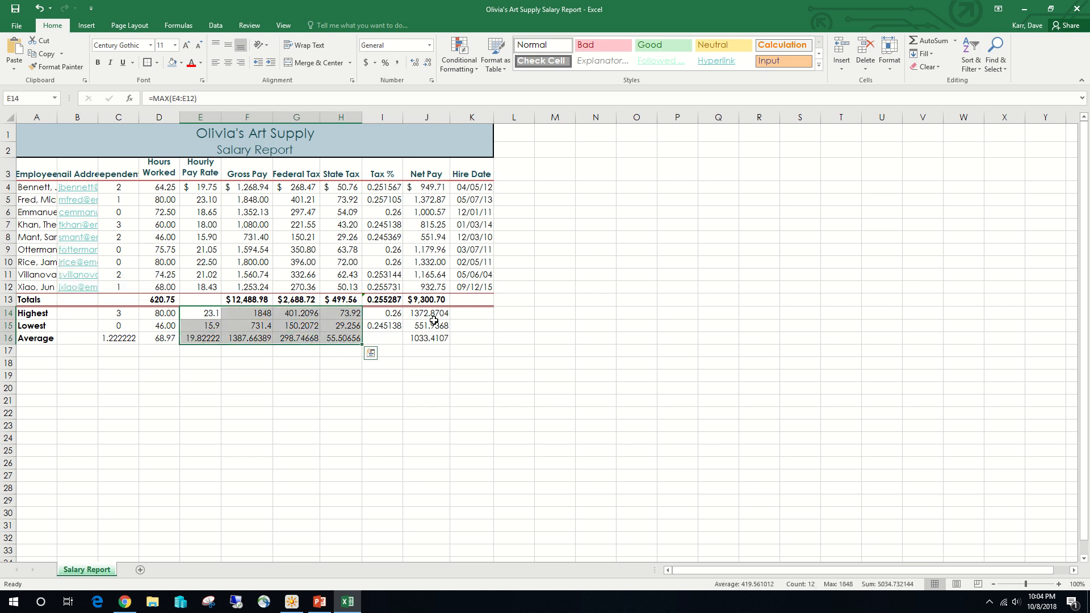
pyautogui.moveTo(432, 313); pyautogui.dragTo(433, 337)
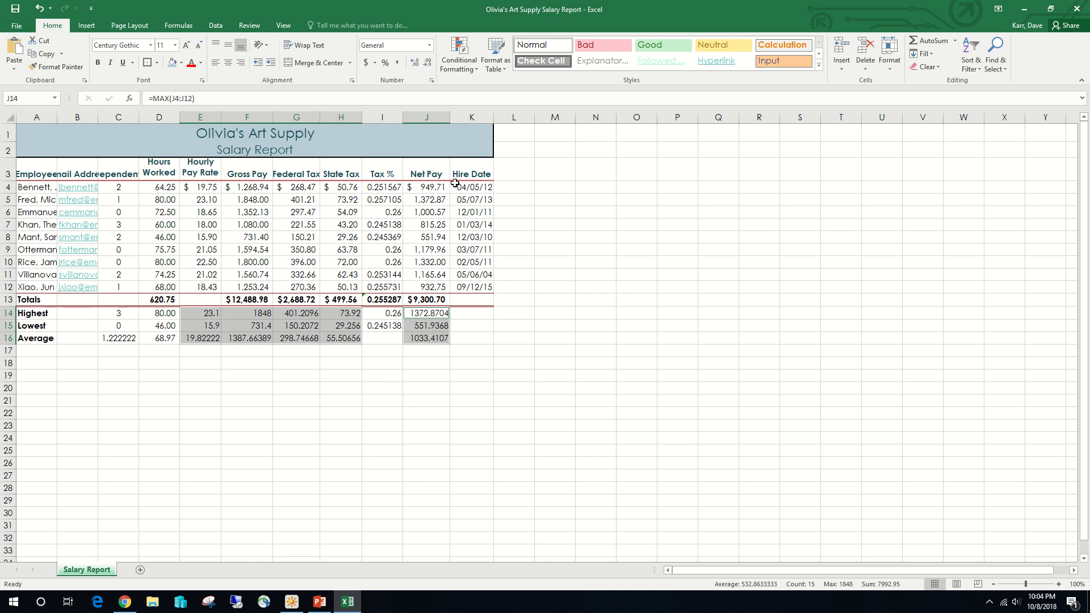
pyautogui.click(433, 83)
pyautogui.click(343, 248)
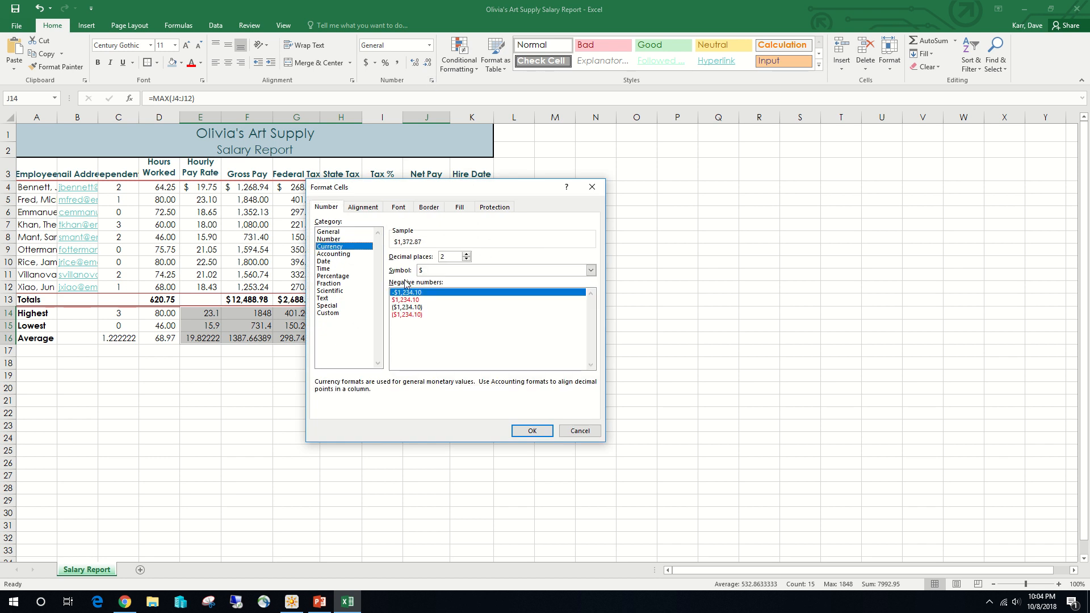
pyautogui.click(412, 307)
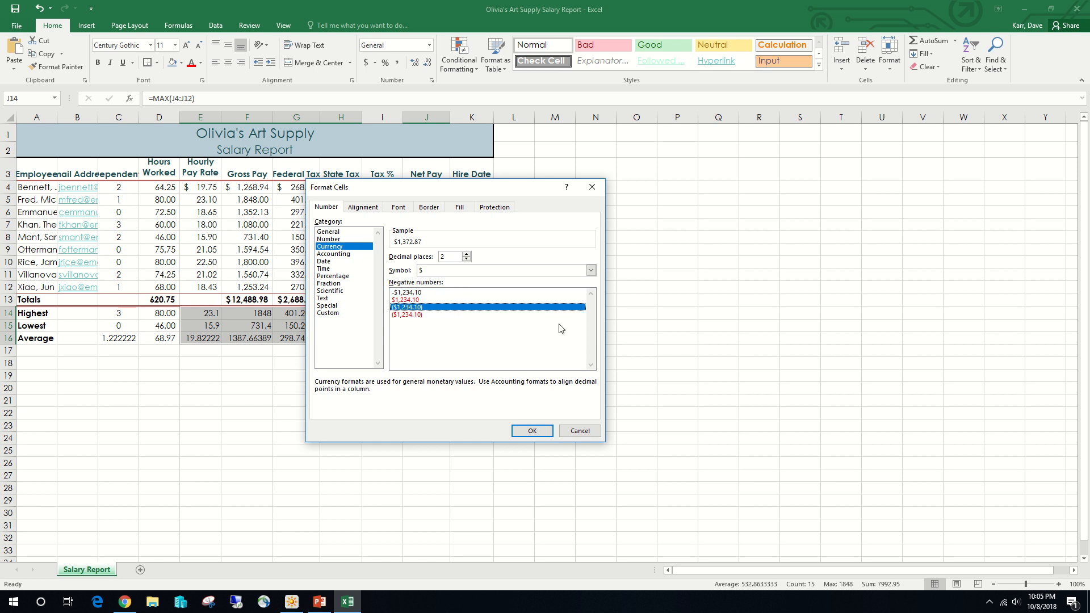
pyautogui.click(532, 431)
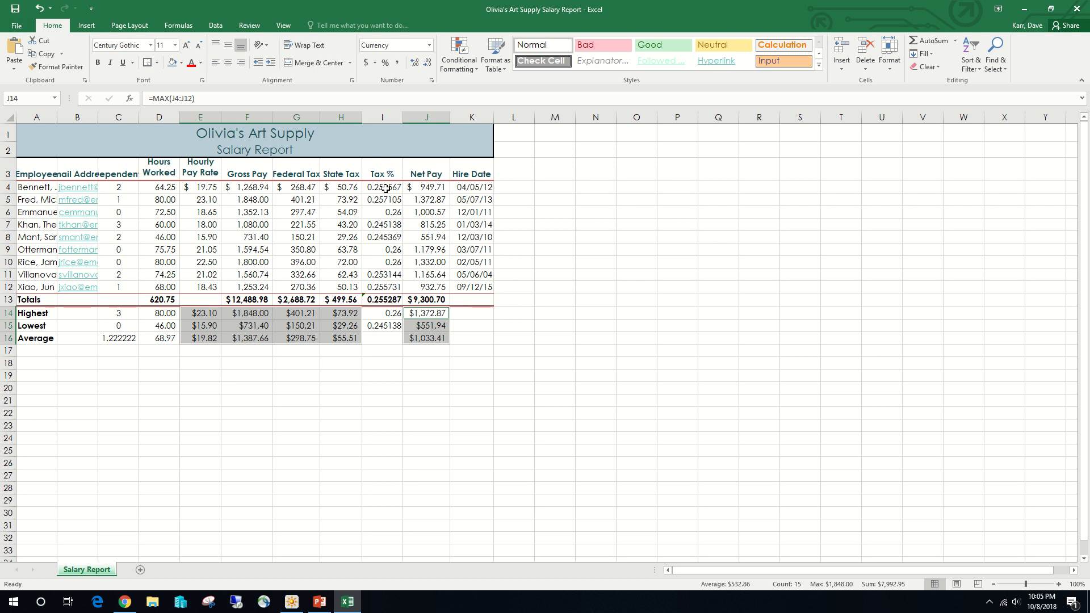
# - Format the tax percentages in I4:I15 with the percent style and two decimal places
pyautogui.moveTo(376, 186); pyautogui.dragTo(398, 325)
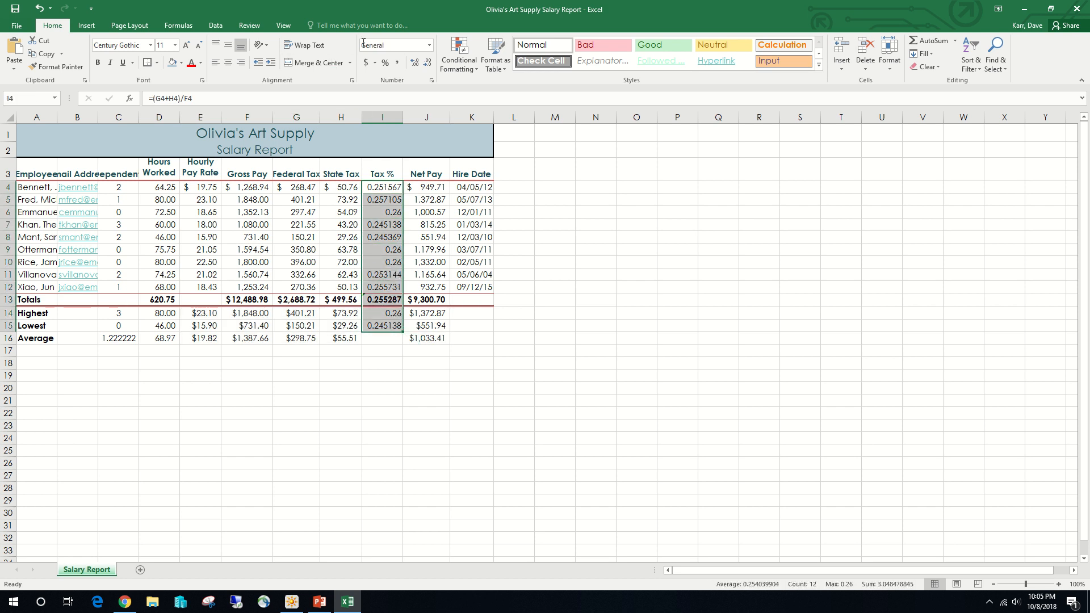
pyautogui.click(385, 62)
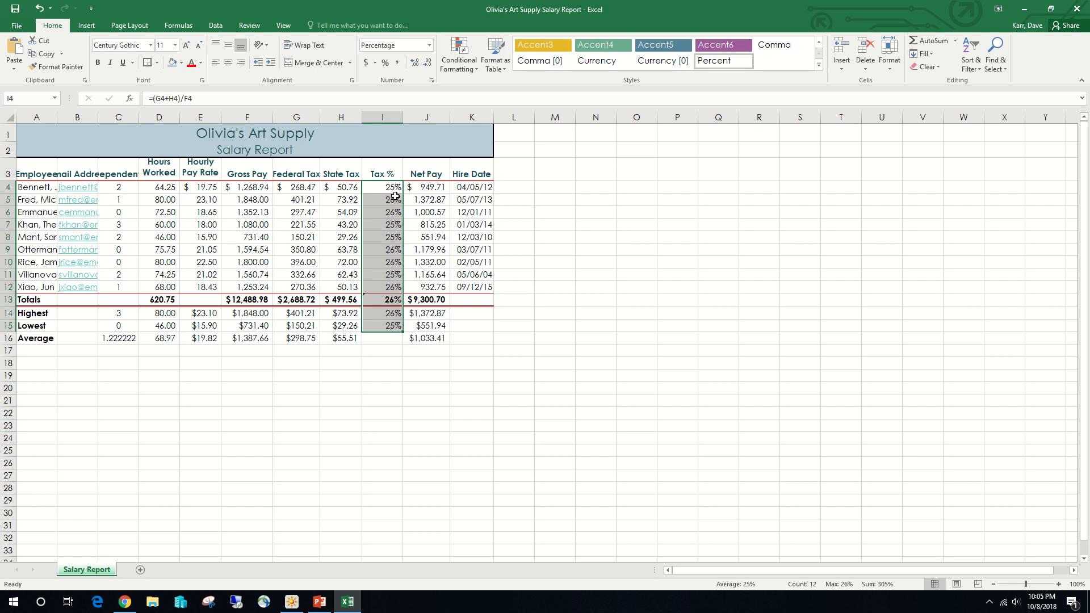
pyautogui.click(415, 64)
pyautogui.click(415, 65)
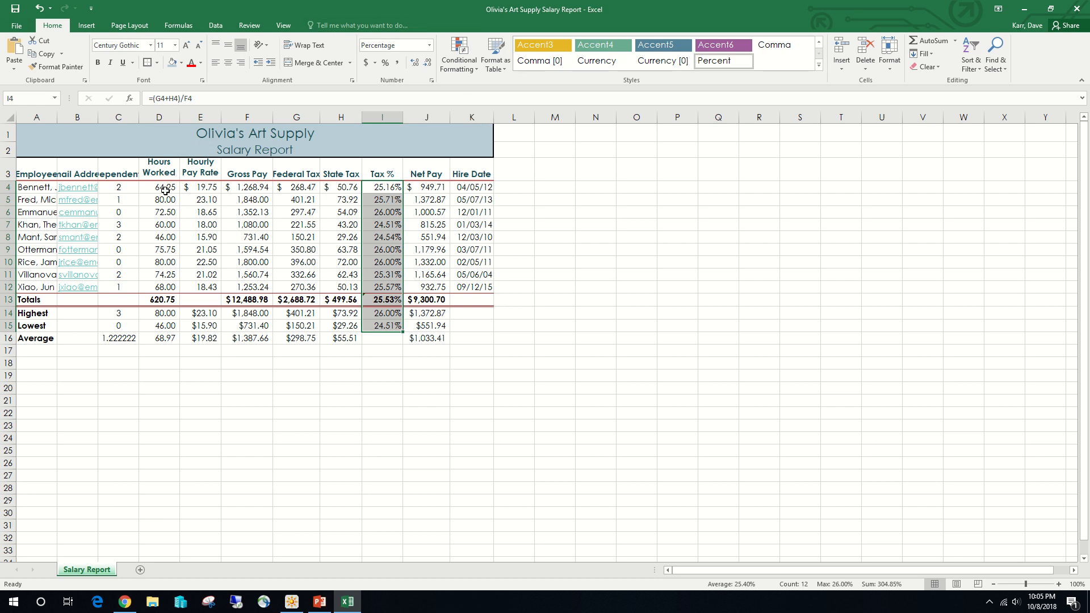
# - Create a conditional formatting rule for the hours worked in D4:D12 that targets cell values greater than 72
pyautogui.moveTo(165, 188); pyautogui.dragTo(166, 292)
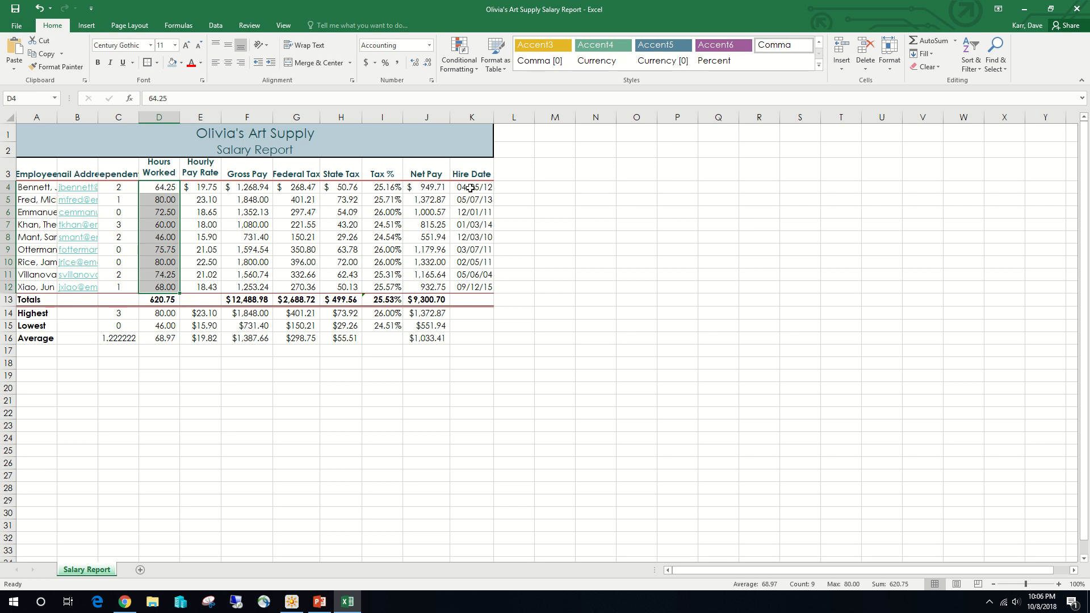
pyautogui.click(469, 64)
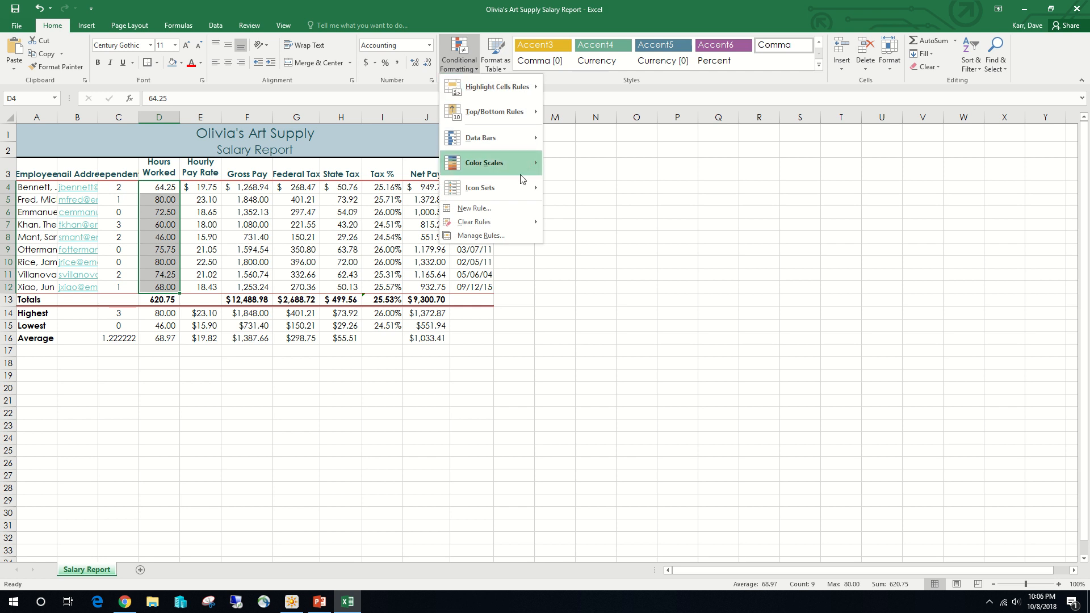
pyautogui.click(515, 210)
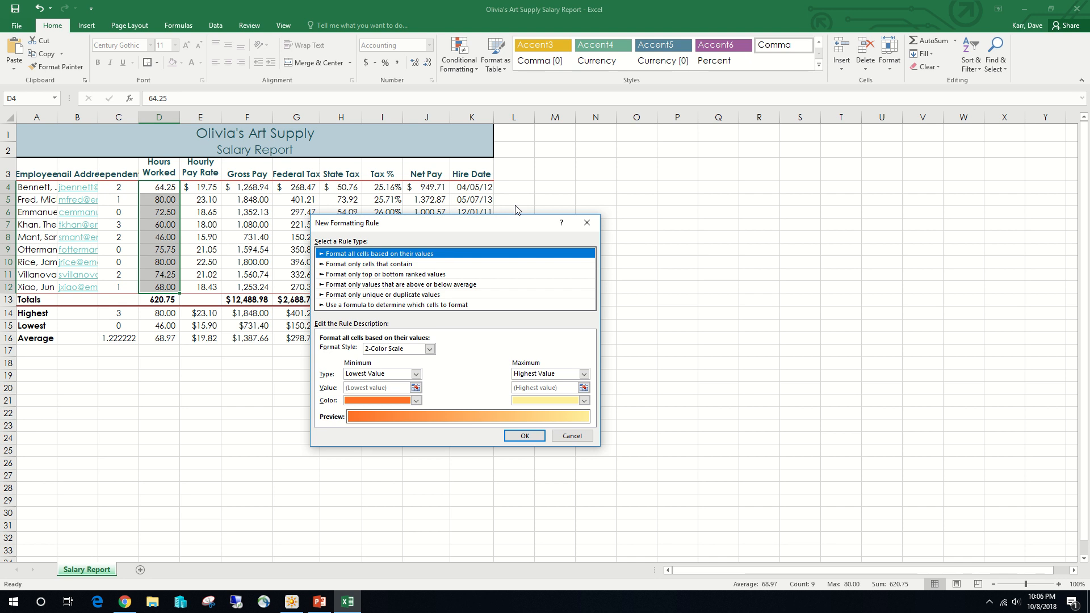
pyautogui.click(384, 266)
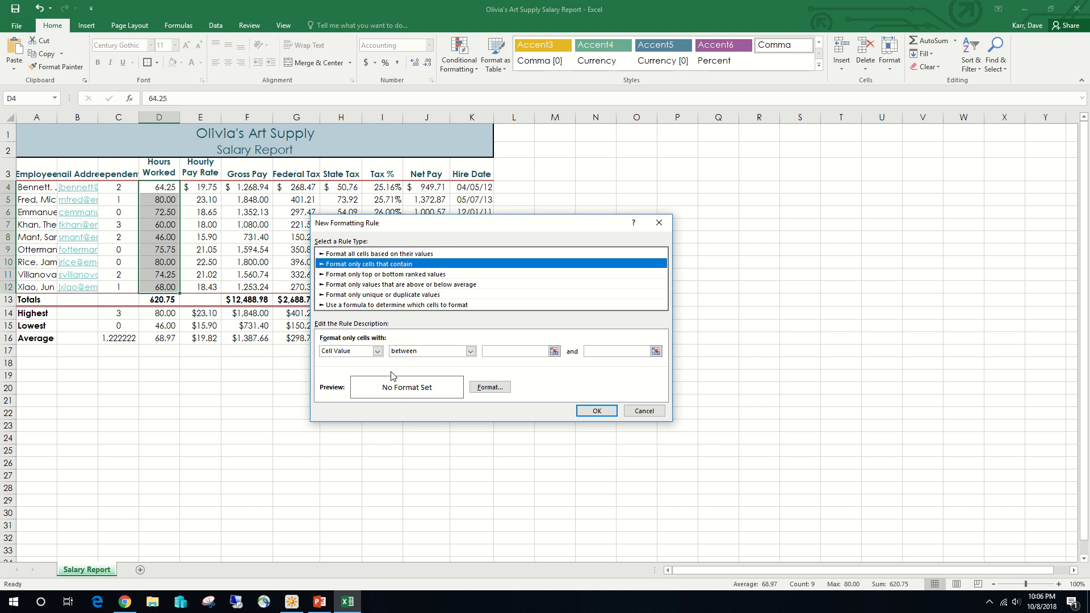
pyautogui.click(468, 352)
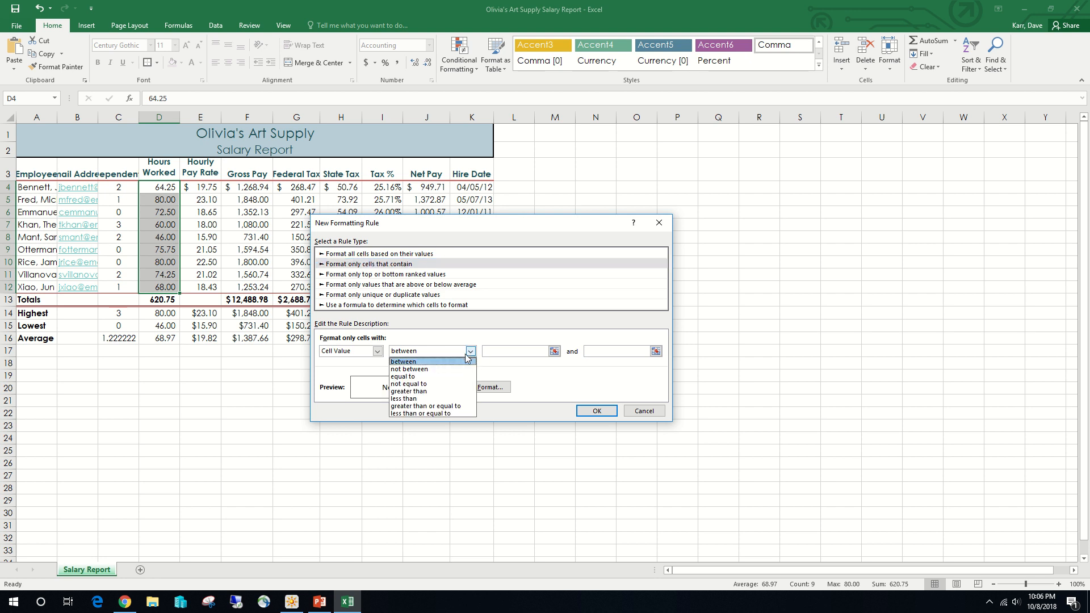
pyautogui.click(457, 396)
pyautogui.click(542, 353)
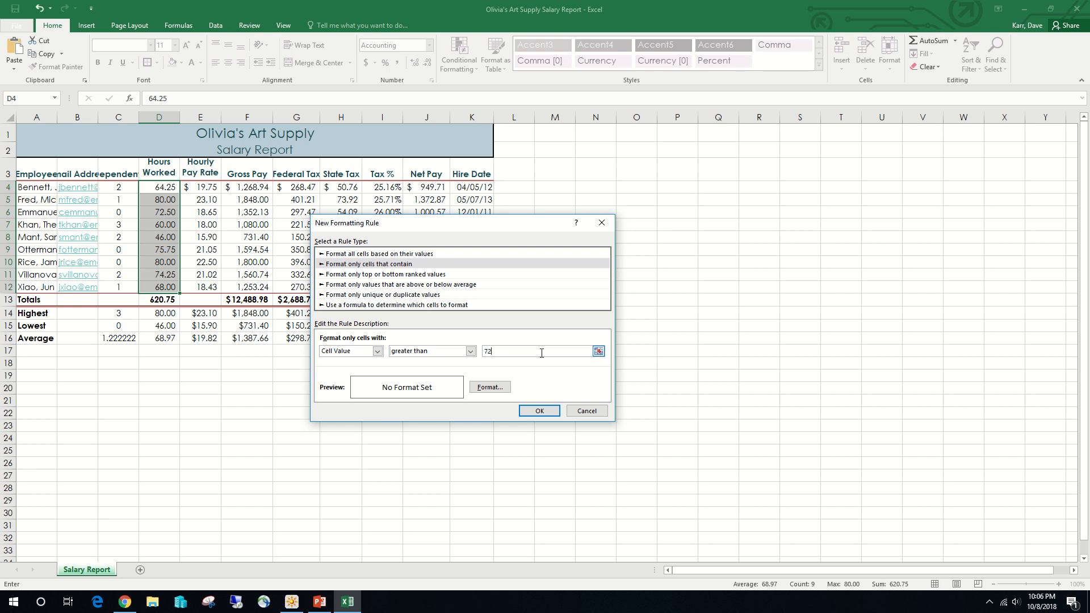
# - Give the conditional formatting rule a blue theme-color fill and white font, and apply it to the hours worked
pyautogui.click(499, 388)
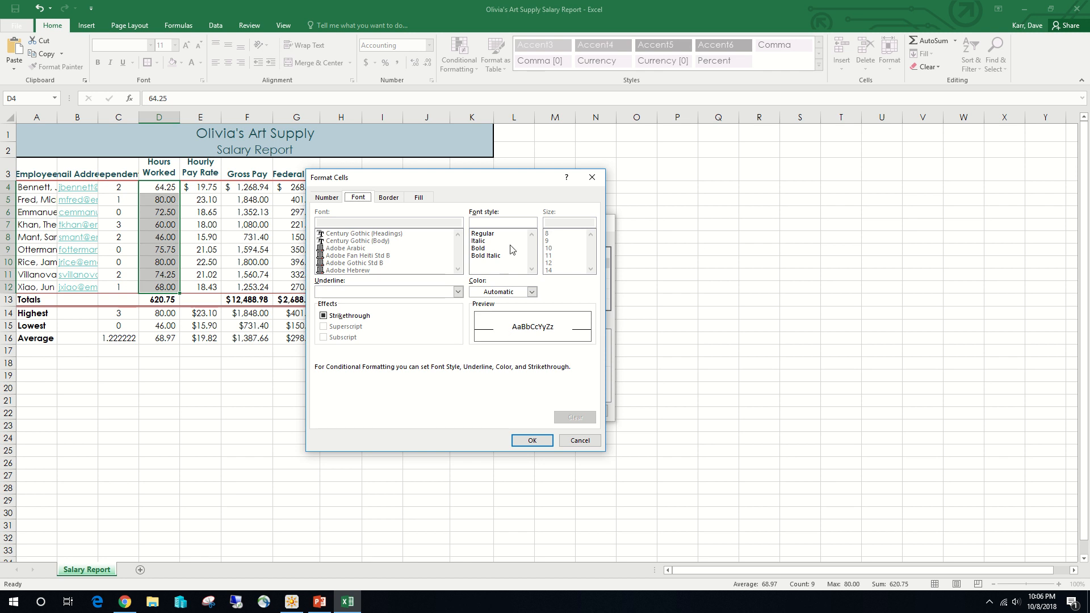
pyautogui.click(417, 198)
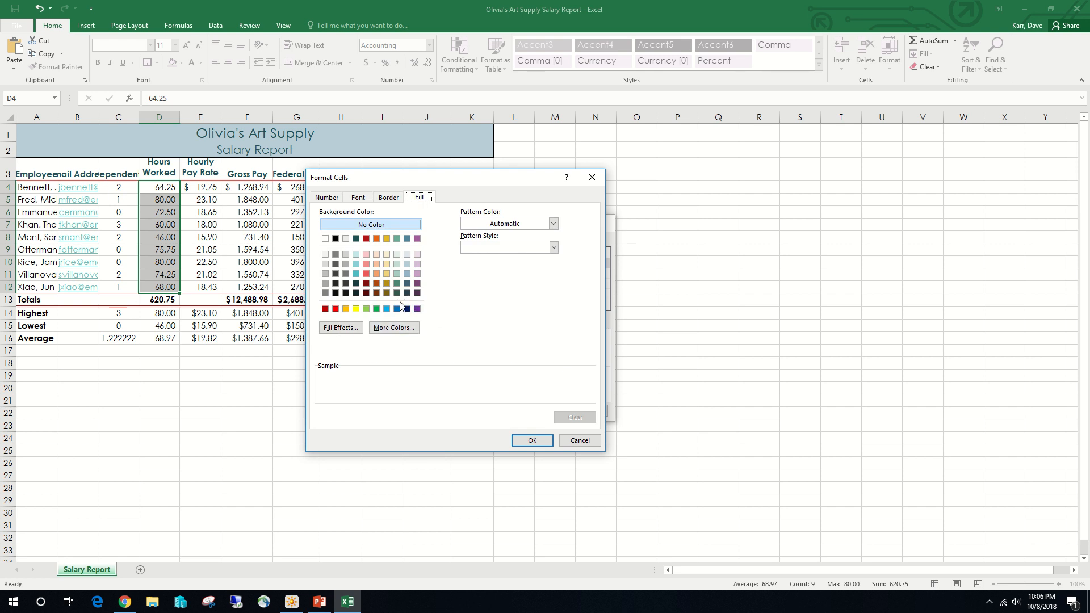
pyautogui.click(409, 241)
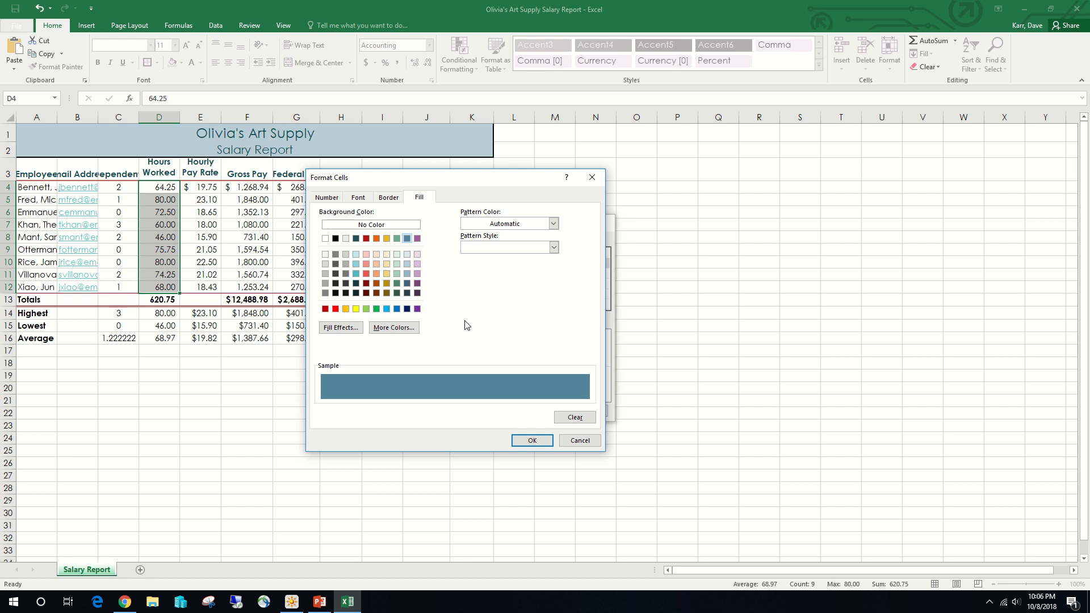
pyautogui.click(358, 198)
pyautogui.click(532, 292)
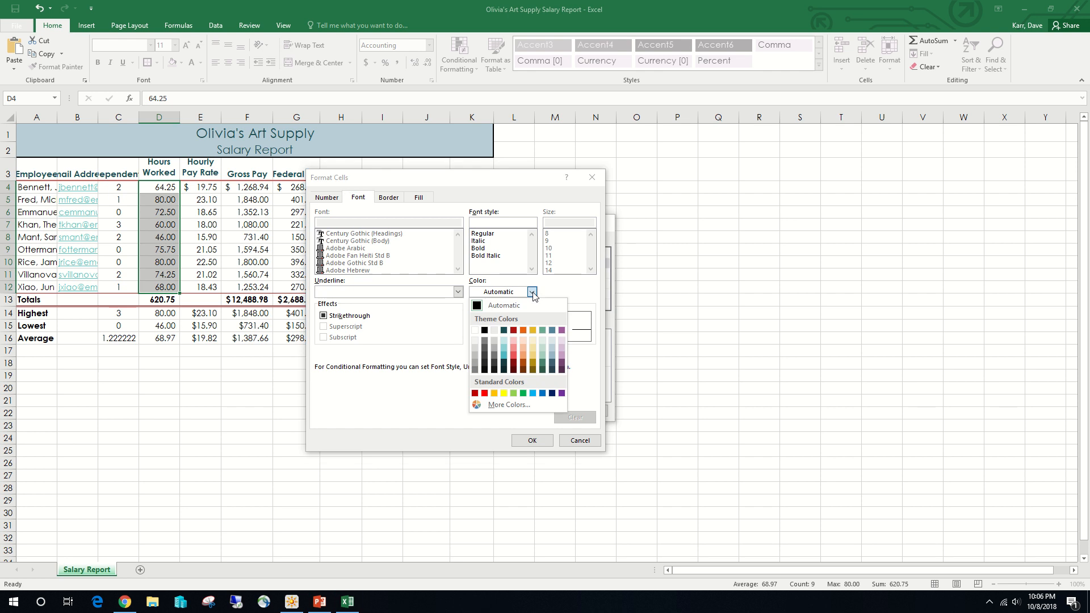
pyautogui.click(478, 330)
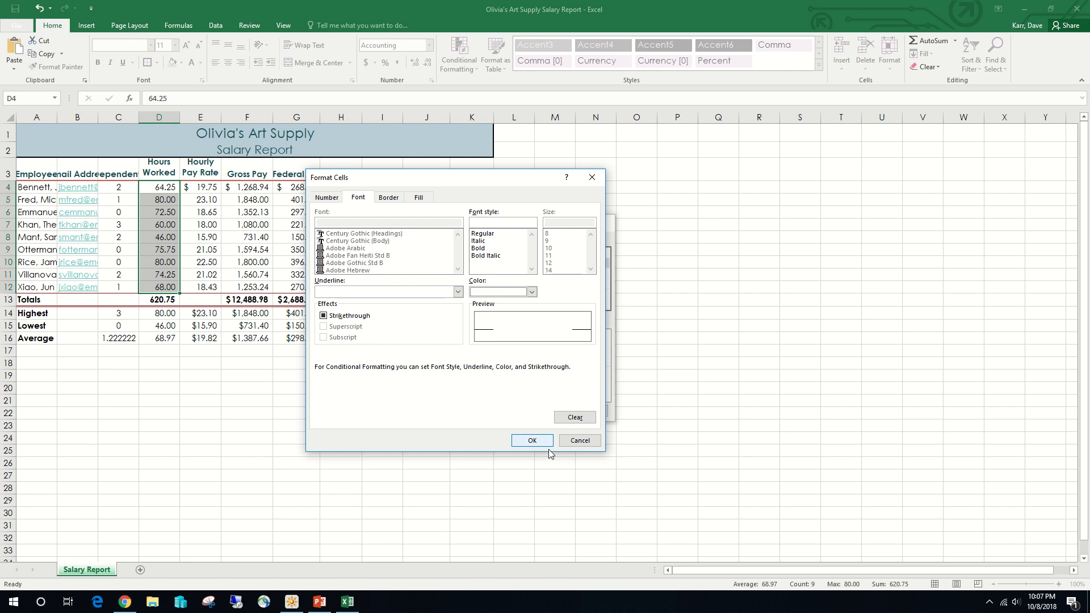
pyautogui.click(532, 440)
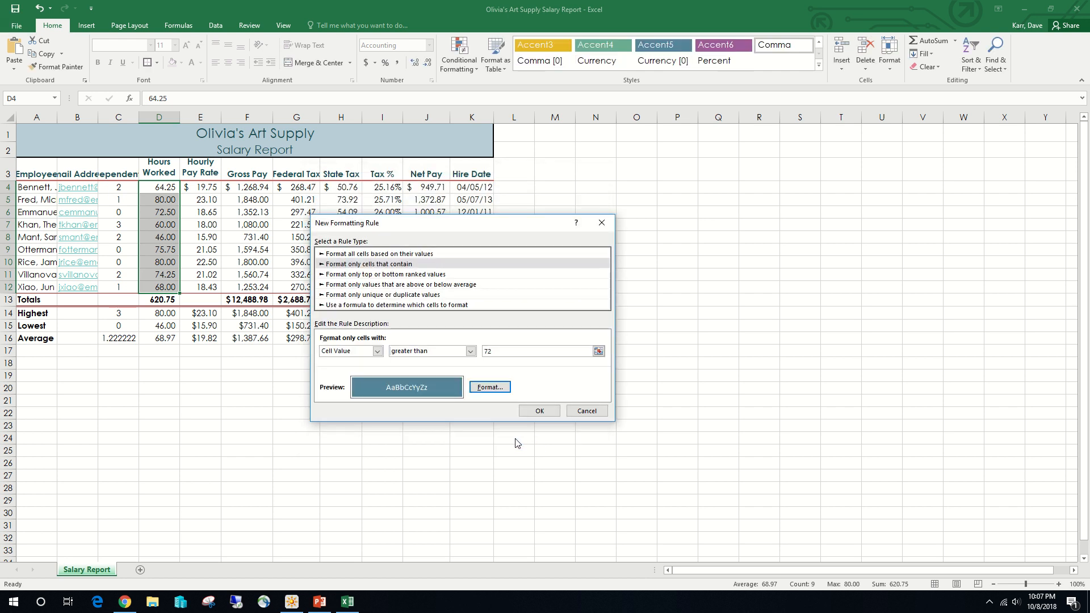
pyautogui.click(549, 414)
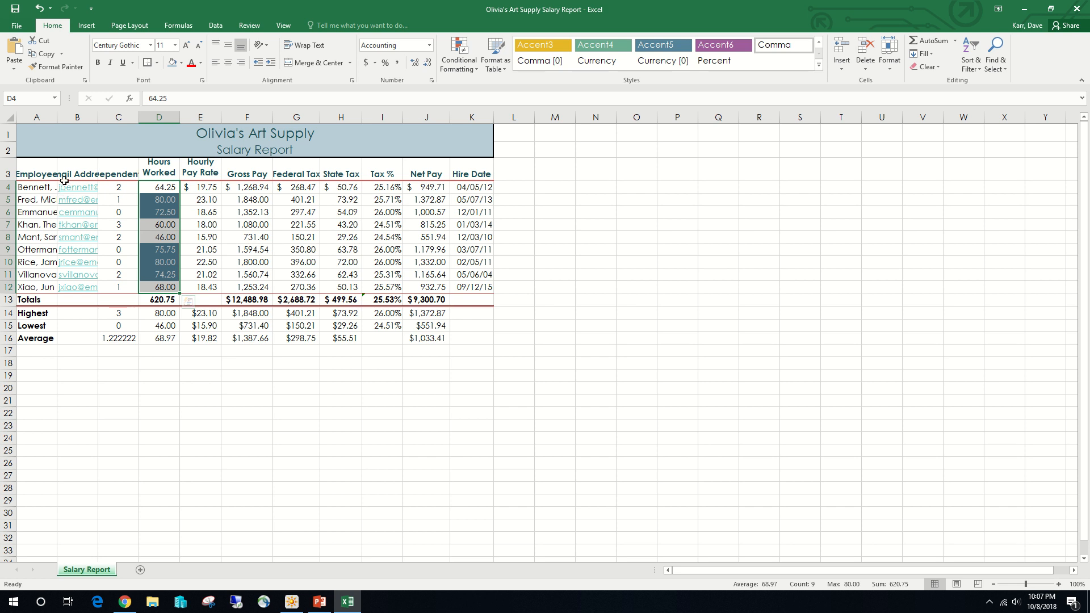
# - AutoFit the widths of columns A through C to their contents
pyautogui.click(34, 118)
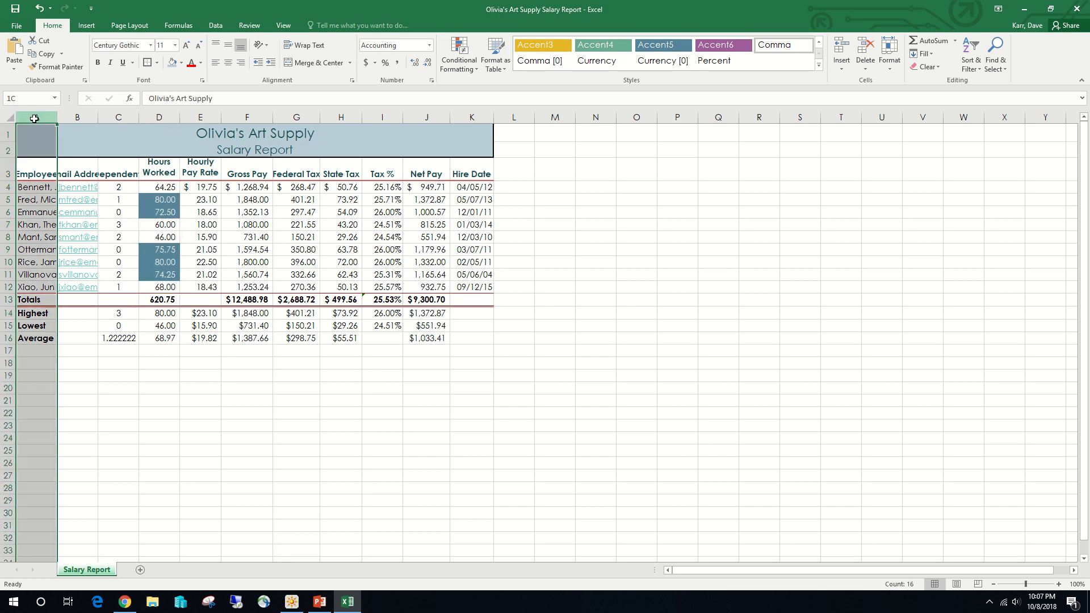
pyautogui.moveTo(34, 118); pyautogui.dragTo(116, 116)
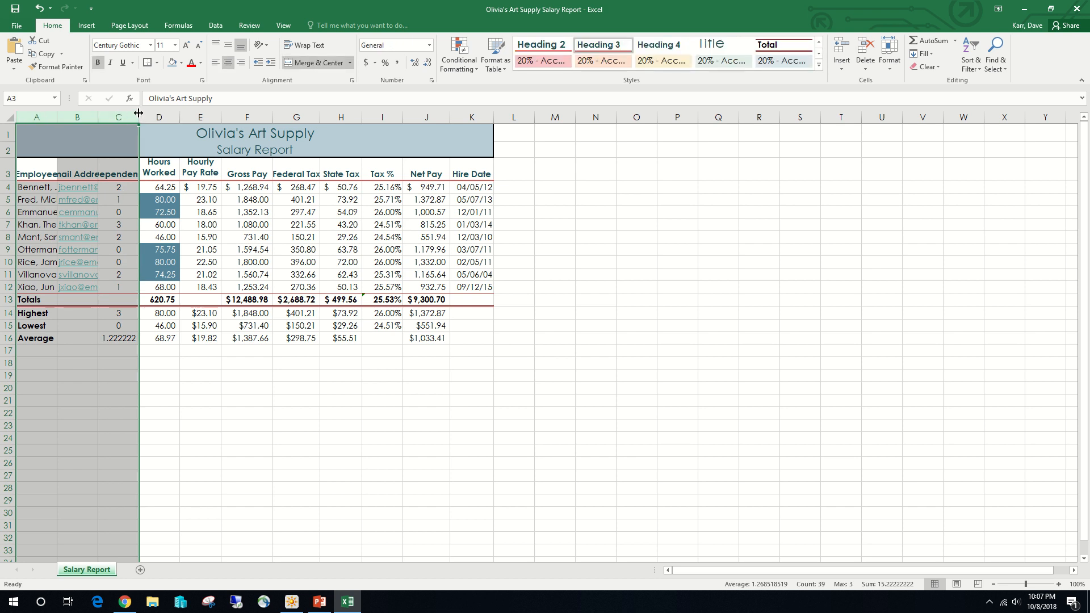
pyautogui.doubleClick(139, 116)
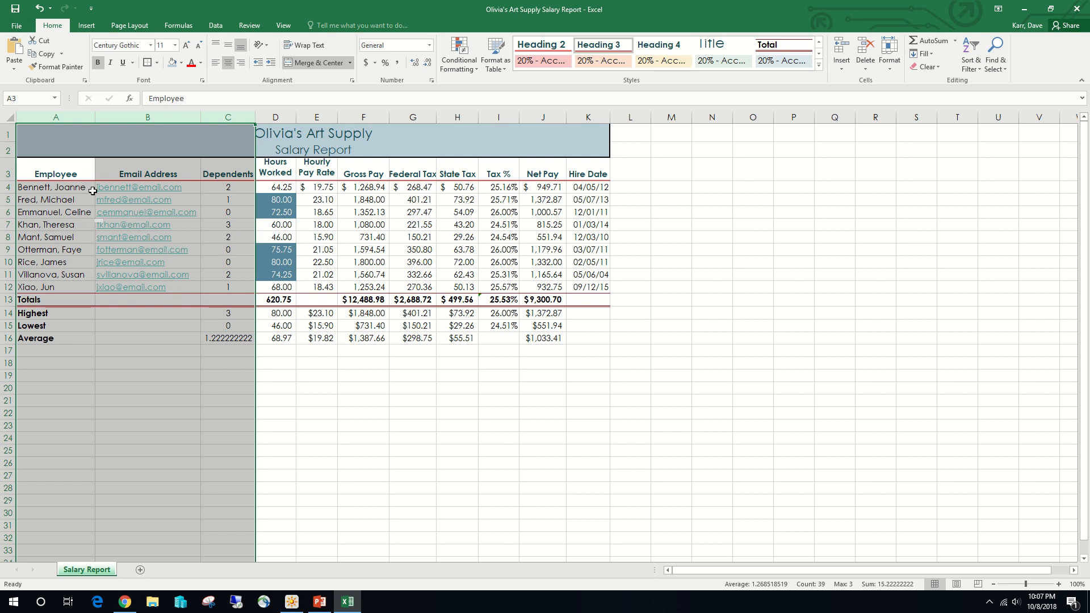
# - Widen the State Tax column H slightly
pyautogui.click(281, 114)
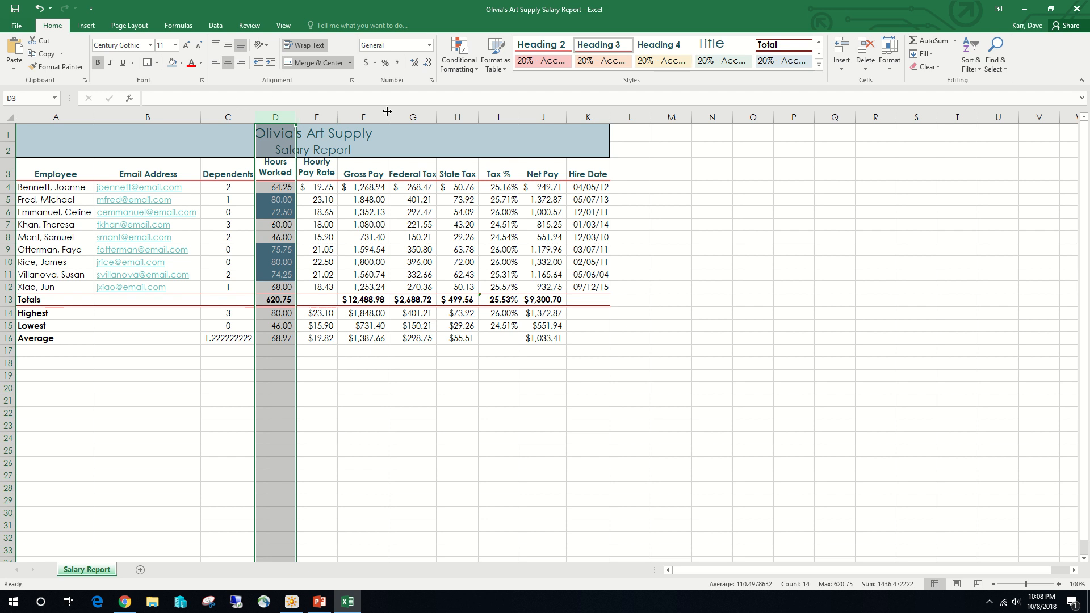
pyautogui.click(448, 117)
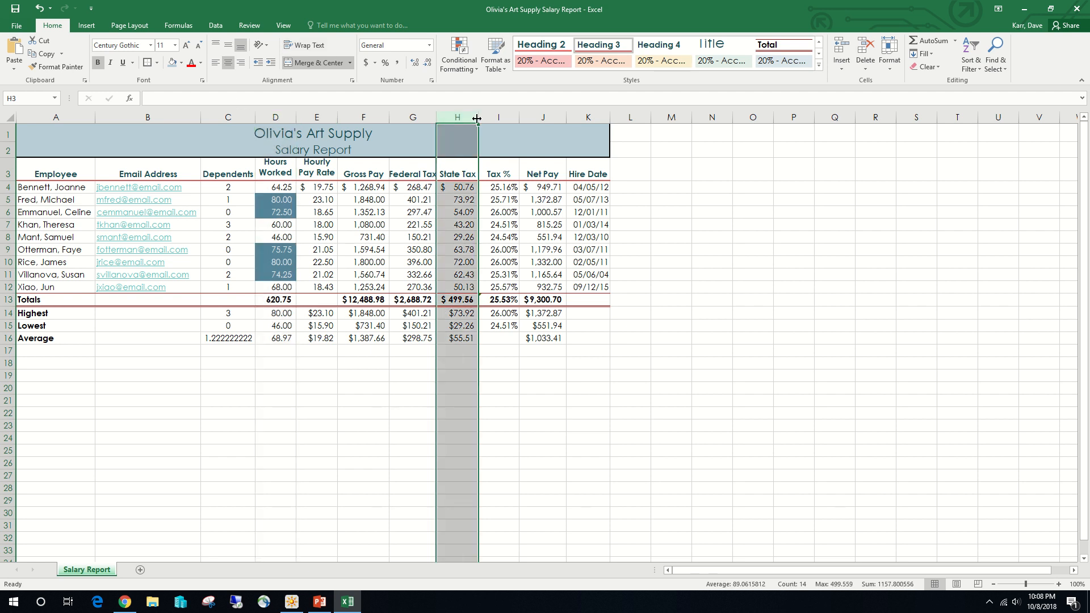
pyautogui.moveTo(476, 118); pyautogui.dragTo(477, 118)
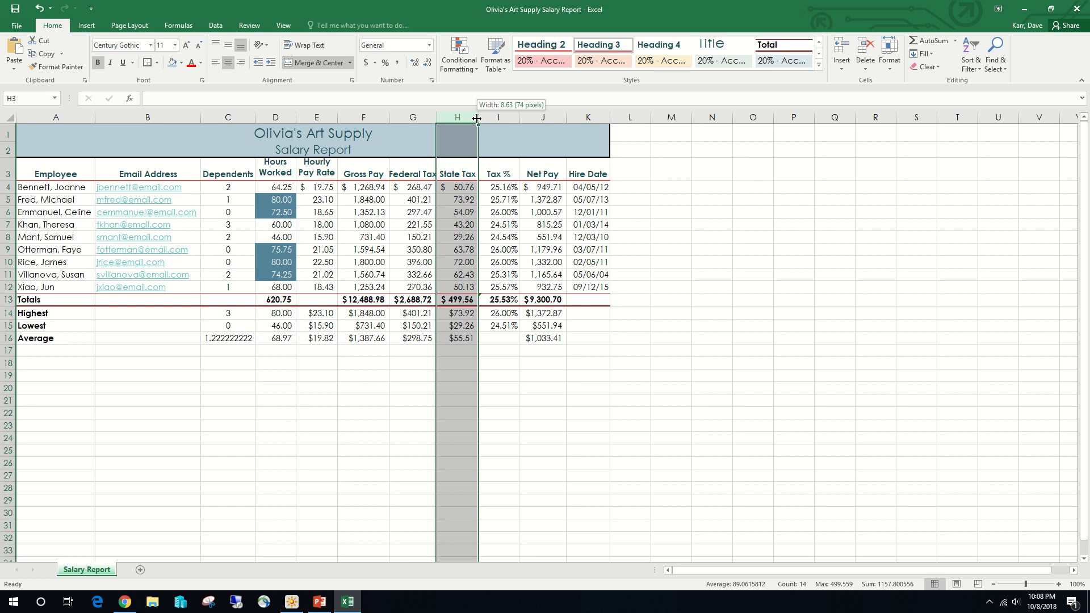
pyautogui.moveTo(477, 118); pyautogui.dragTo(484, 119)
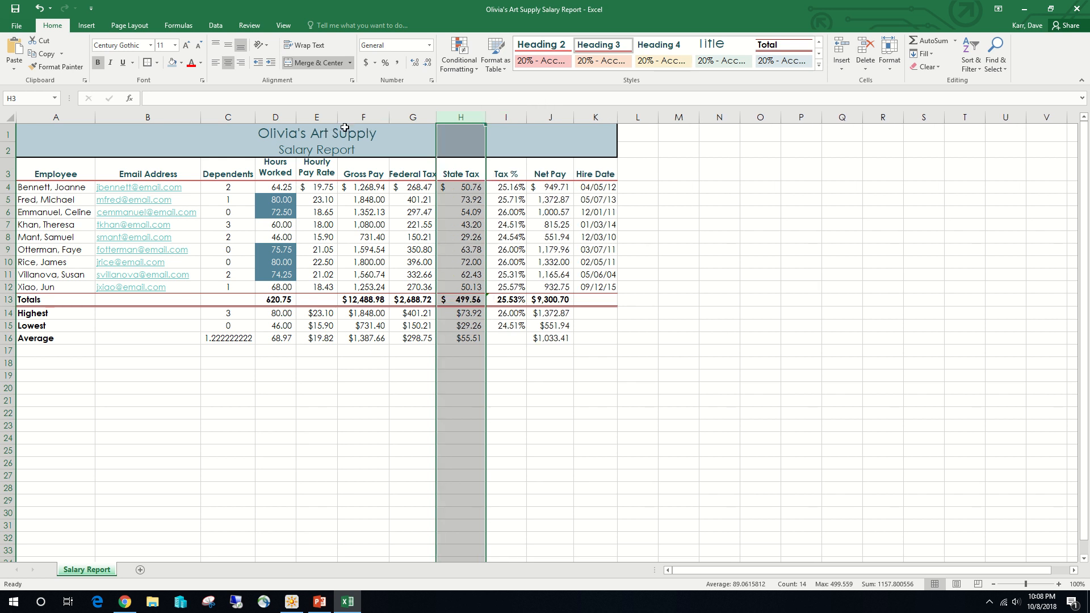
# - Narrow the nonadjacent columns D, E and I together to one equal width
pyautogui.click(269, 114)
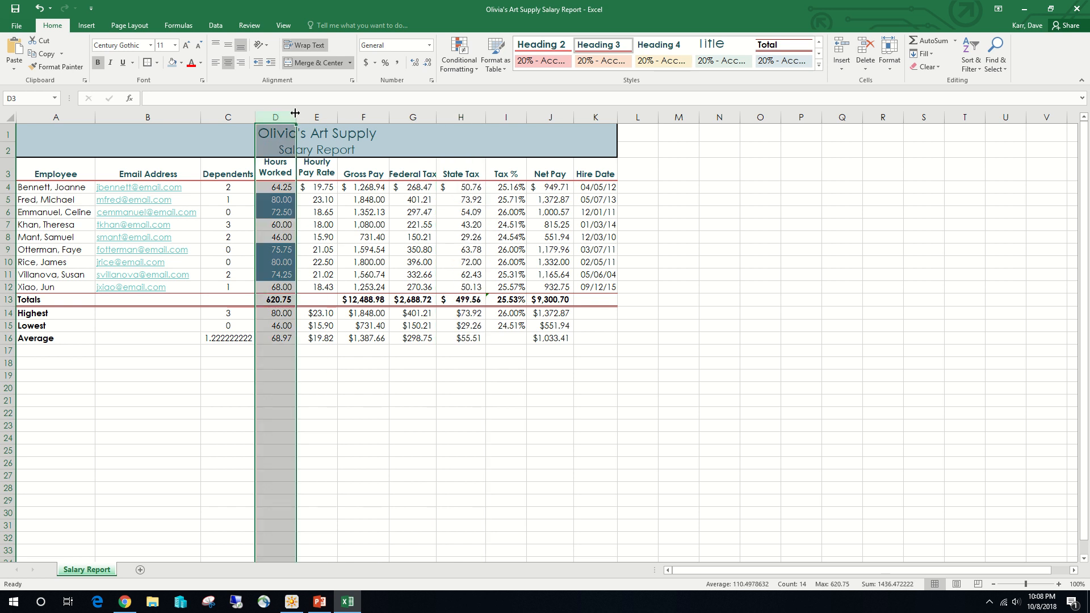
pyautogui.keyDown('ctrl'); pyautogui.click(314, 116); pyautogui.keyUp('ctrl')
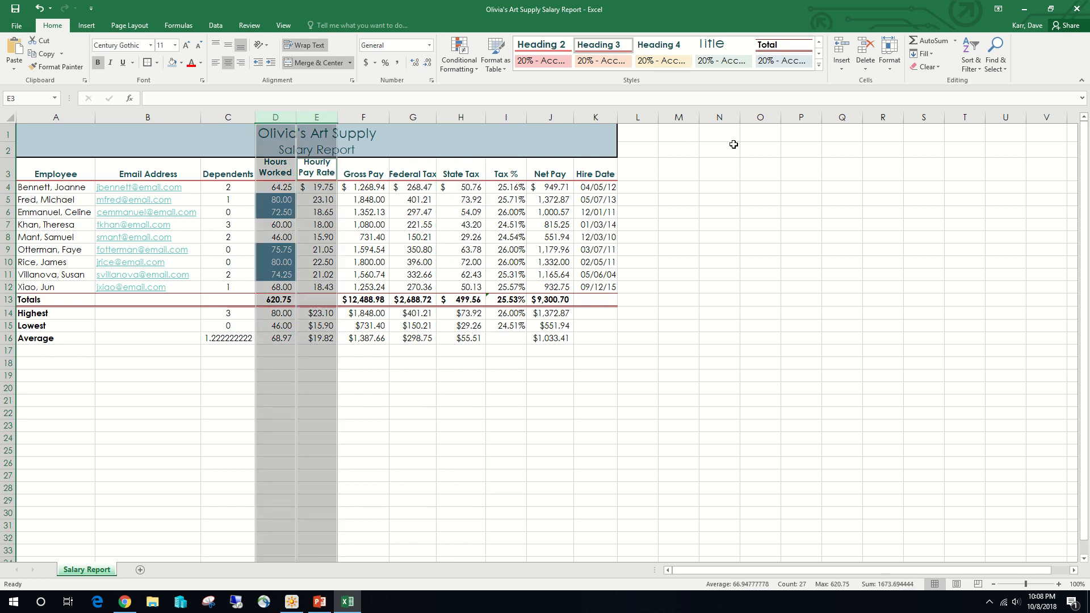
pyautogui.keyDown('ctrl'); pyautogui.click(513, 113); pyautogui.keyUp('ctrl')
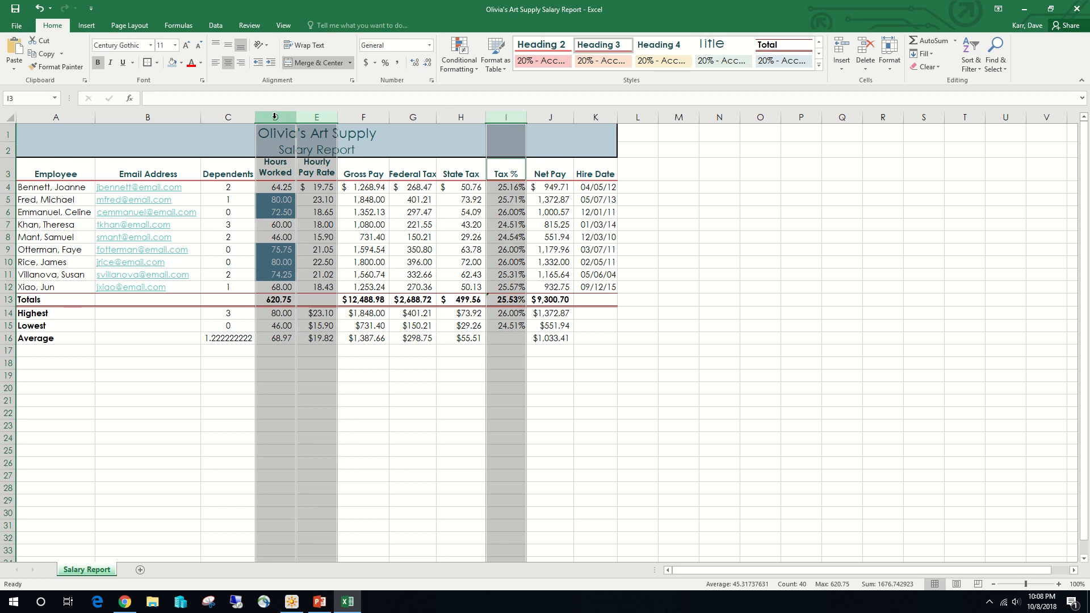
pyautogui.moveTo(294, 115); pyautogui.dragTo(291, 115)
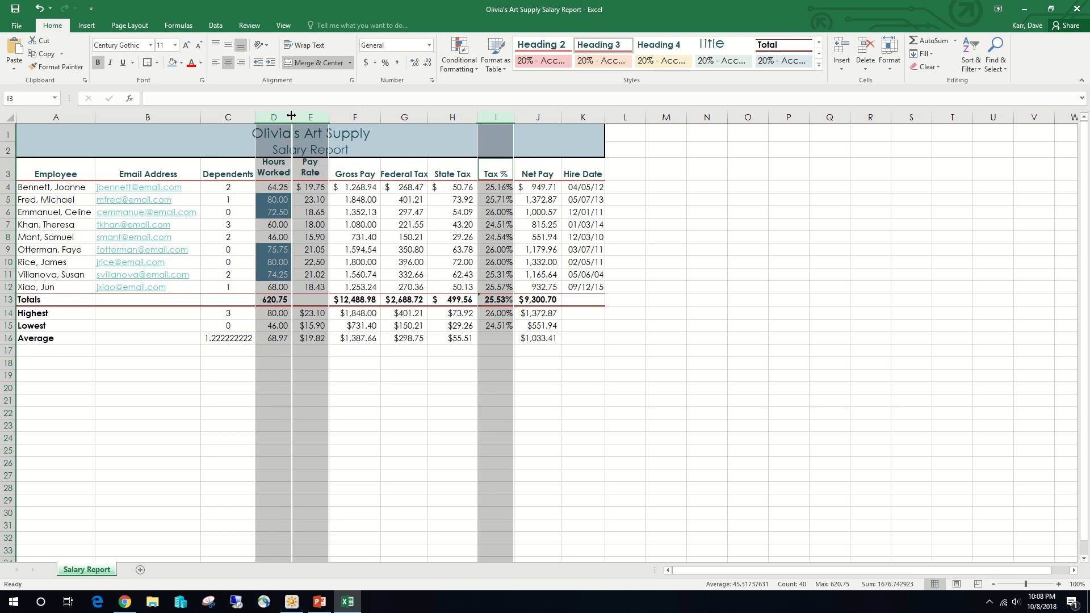
# - Widen the nonadjacent columns F, G, J and K together to one equal width
pyautogui.click(367, 117)
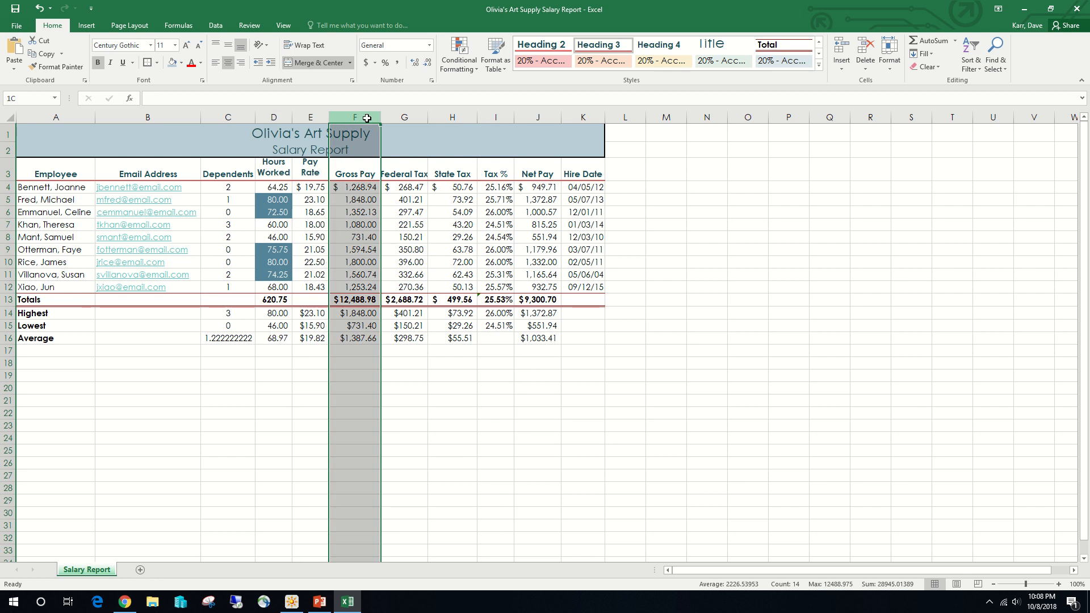
pyautogui.moveTo(367, 118); pyautogui.dragTo(392, 116)
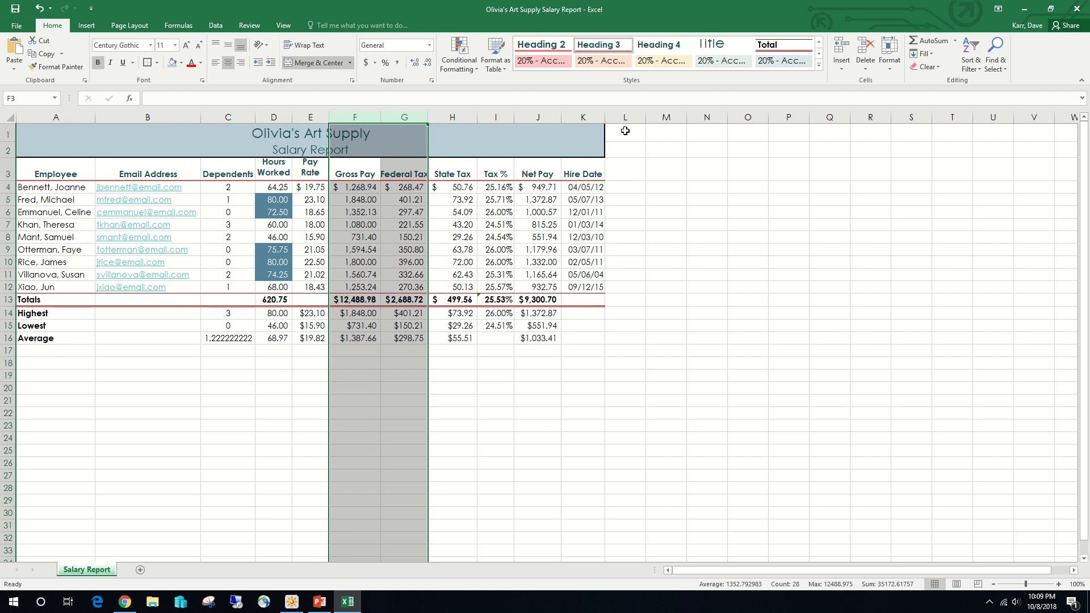
pyautogui.keyDown('ctrl'); pyautogui.click(573, 116); pyautogui.keyUp('ctrl')
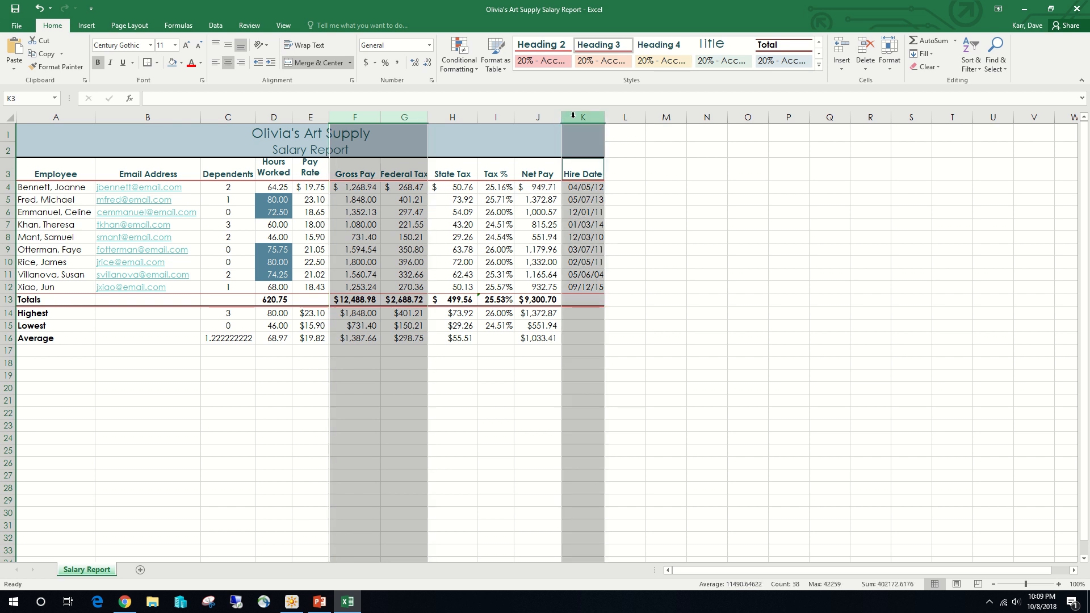
pyautogui.keyDown('ctrl'); pyautogui.click(550, 117); pyautogui.keyUp('ctrl')
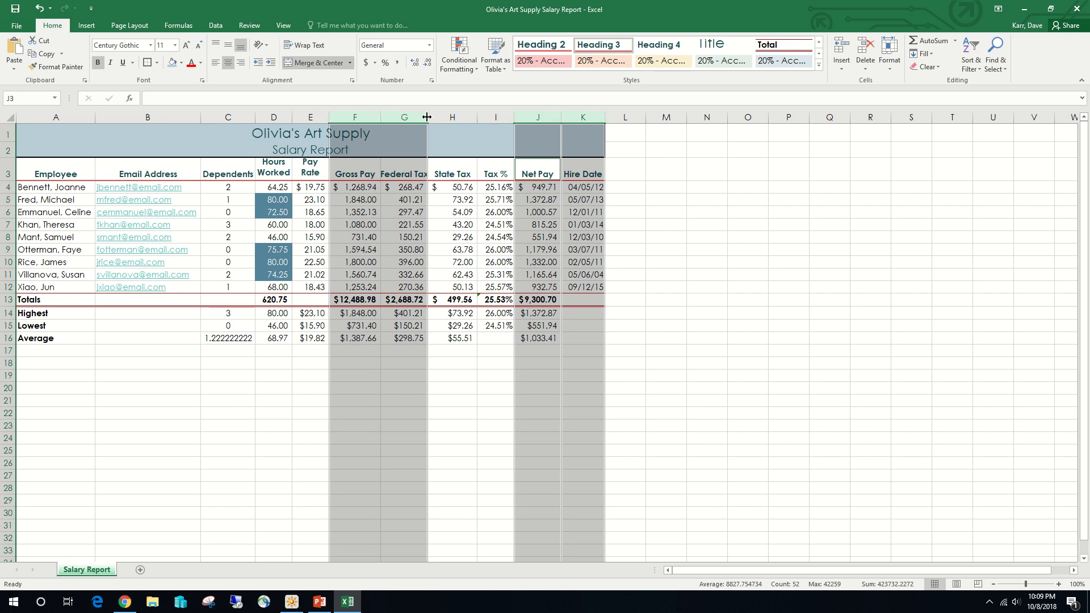
pyautogui.moveTo(426, 117); pyautogui.dragTo(432, 117)
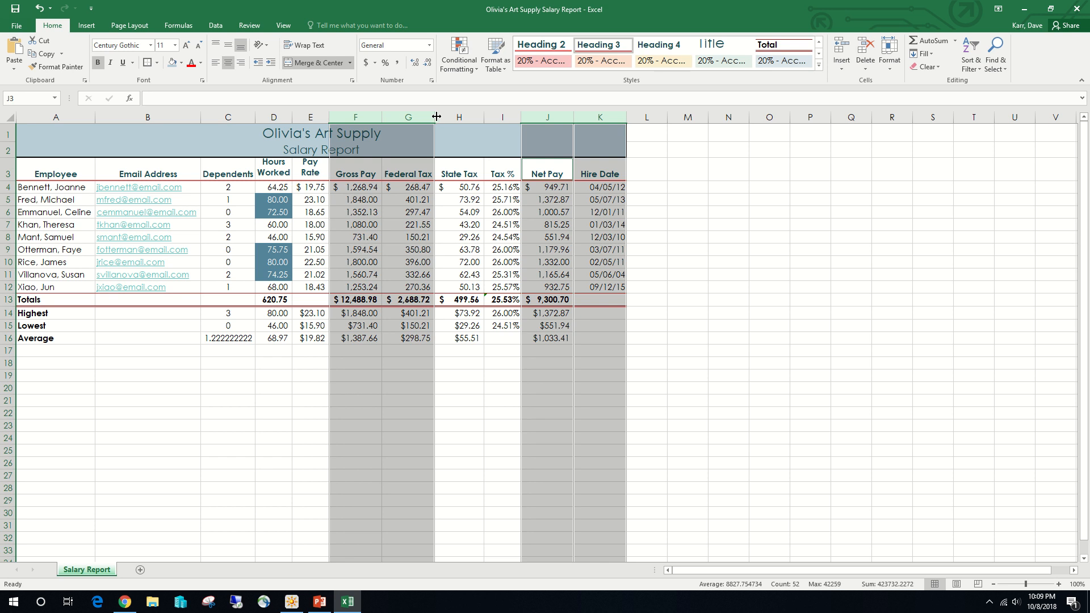
pyautogui.click(60, 362)
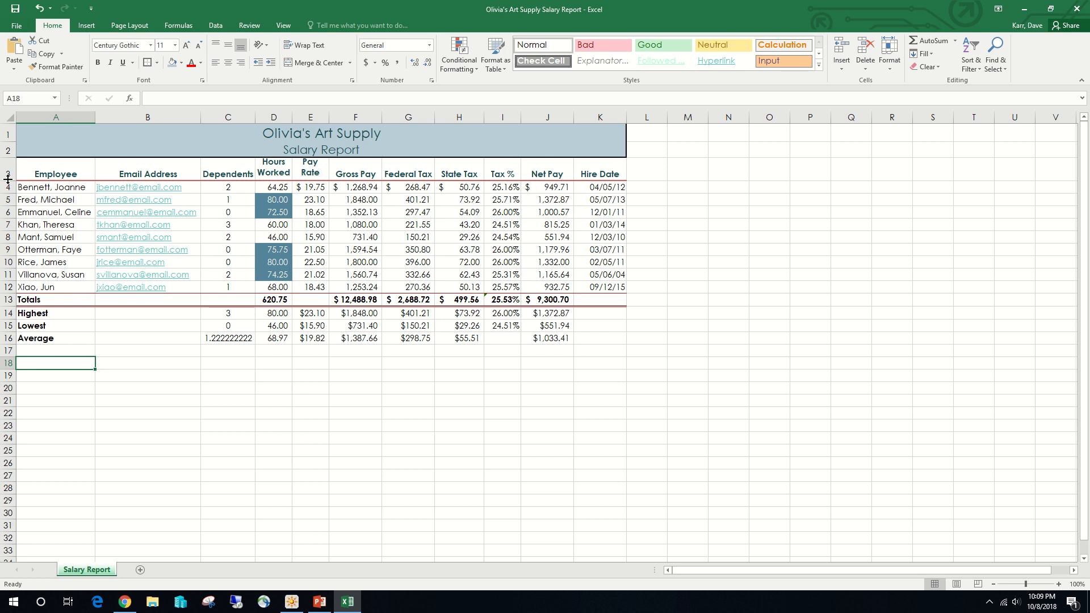
# - Increase the height of row 3 to fit the three-line Hourly Pay Rate heading, and make the Highest row 14 slightly taller
pyautogui.moveTo(8, 178); pyautogui.dragTo(8, 192)
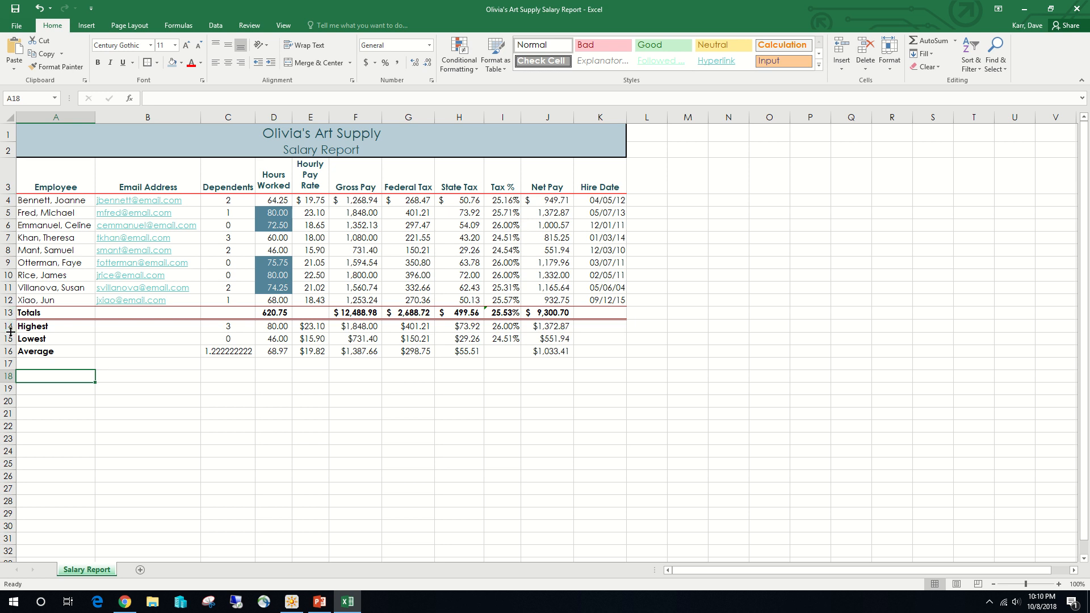
pyautogui.moveTo(10, 332); pyautogui.dragTo(10, 339)
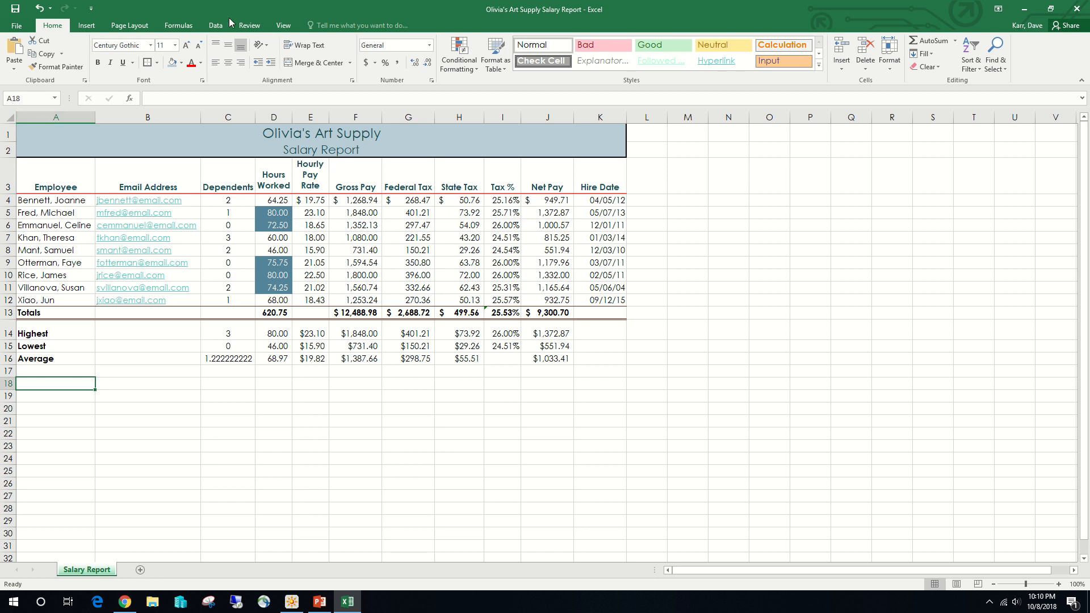
# - Spell-check the whole worksheet, ignoring the flagged employee surnames once each
pyautogui.click(250, 26)
pyautogui.click(24, 50)
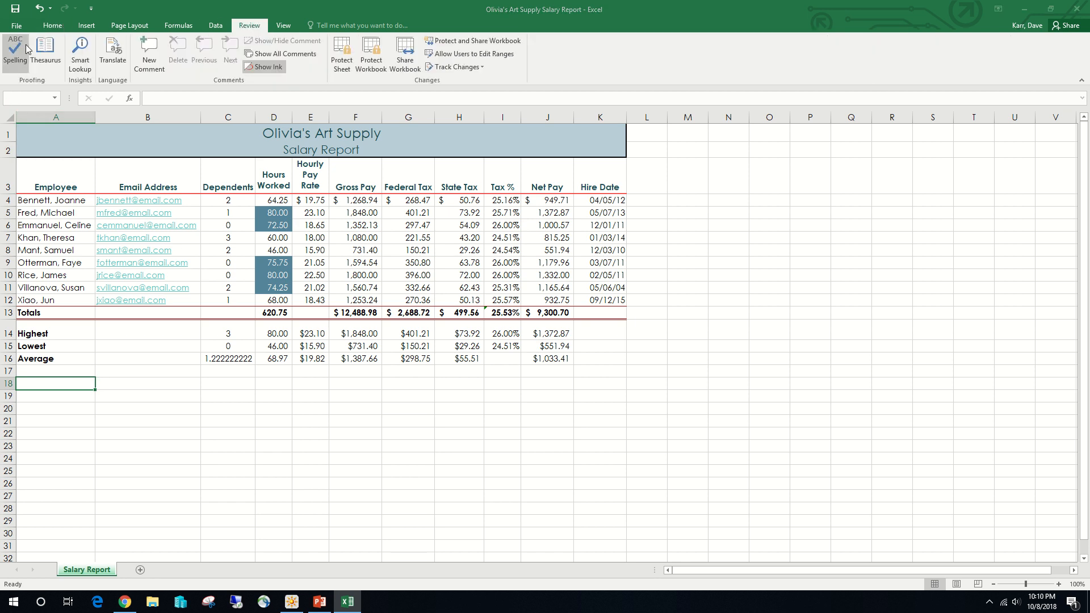
pyautogui.click(528, 334)
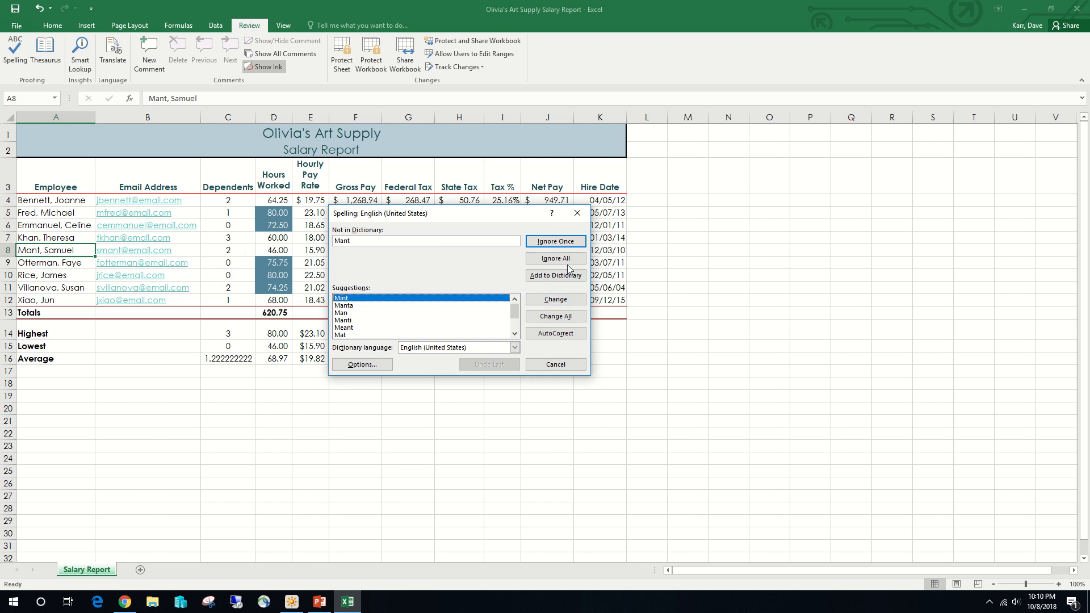
pyautogui.click(566, 243)
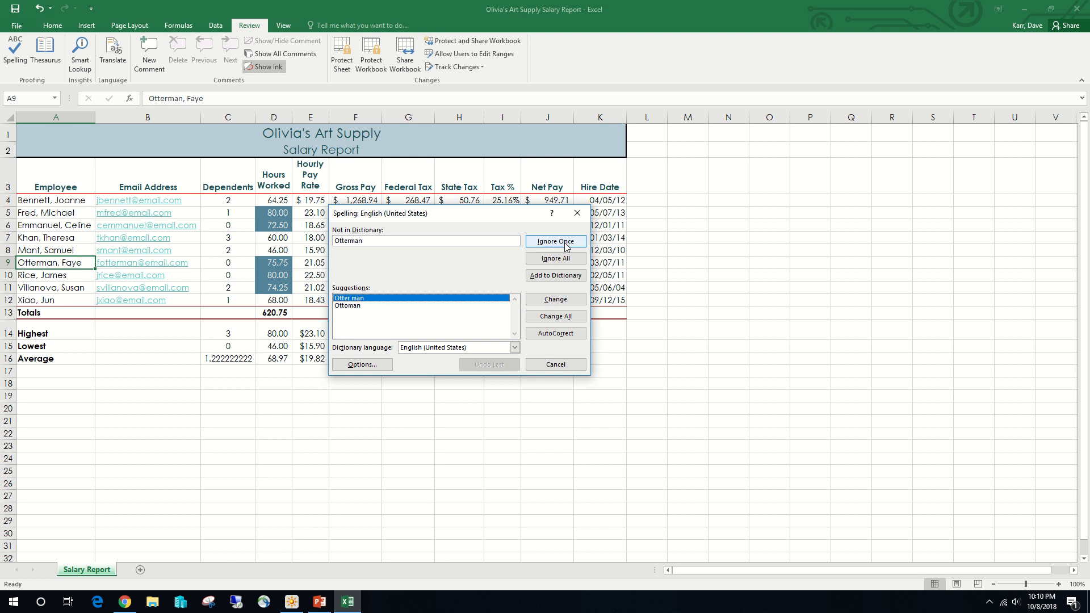
pyautogui.click(566, 243)
pyautogui.click(556, 334)
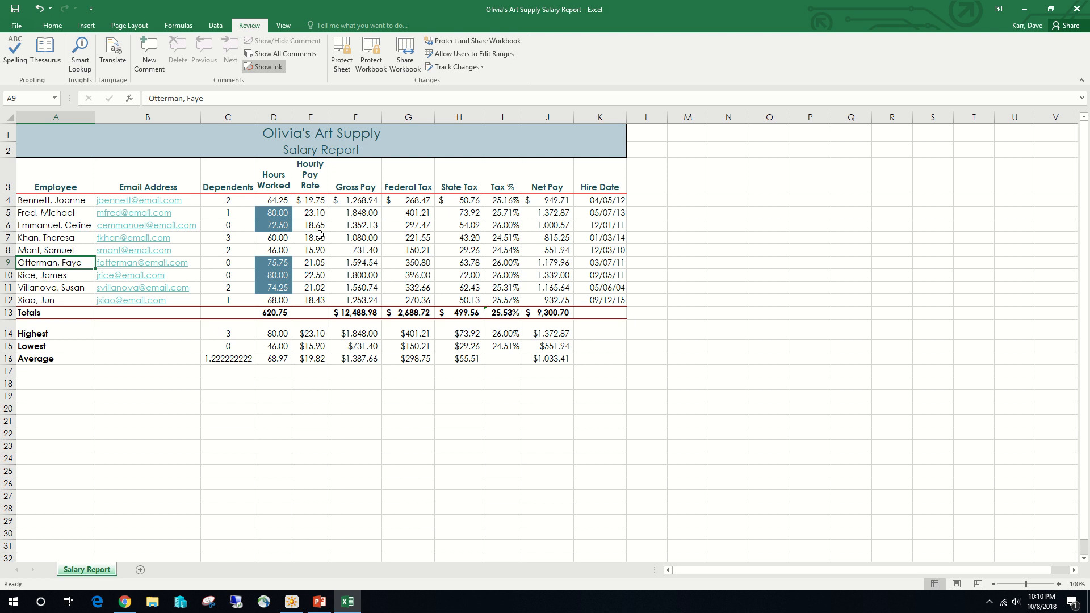
# - Set the worksheet's page margins to Narrow
pyautogui.click(62, 186)
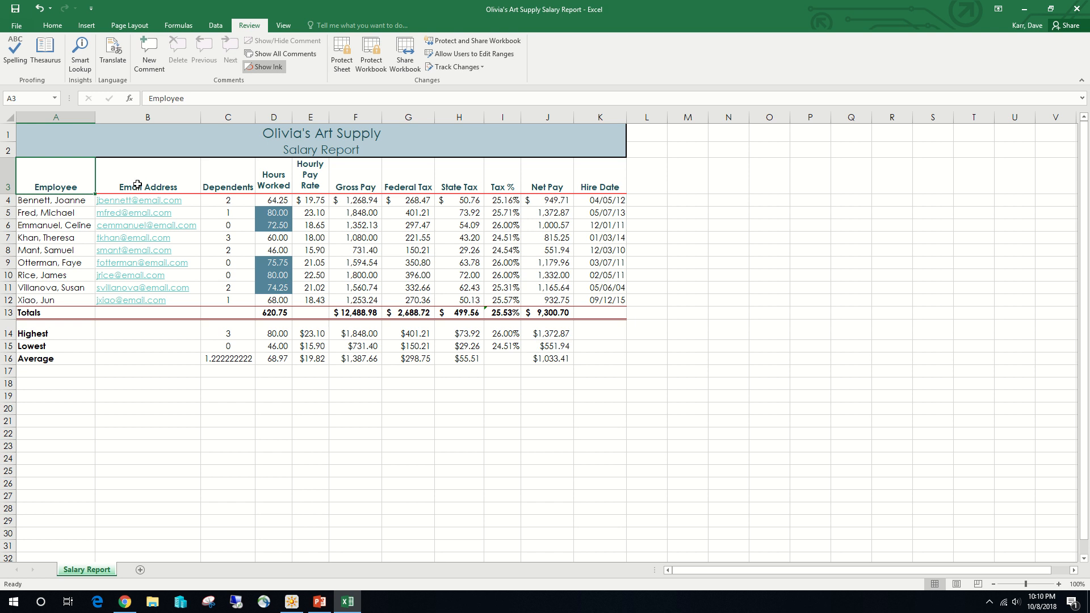
pyautogui.click(143, 26)
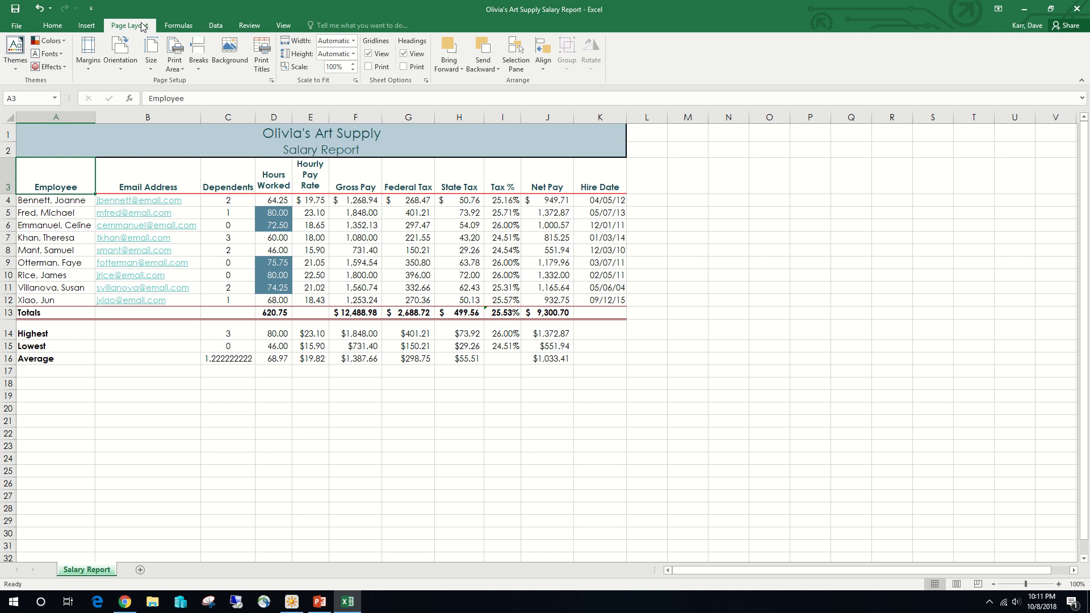
pyautogui.click(95, 68)
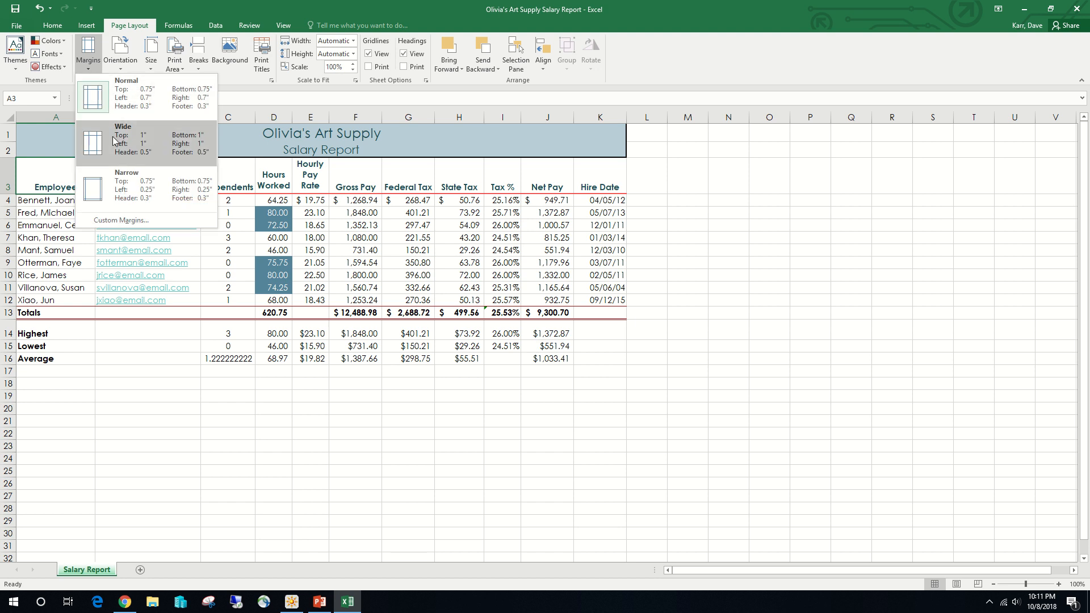
pyautogui.click(146, 190)
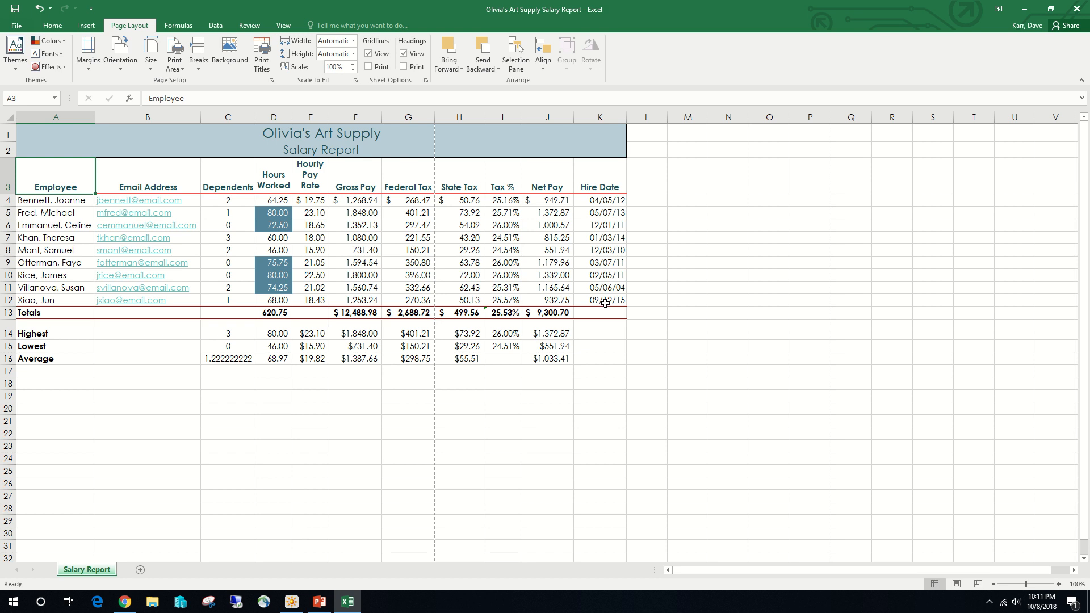
# - In Page Layout view, add a two-line center header with the officer's full name above the title Chief Financial Officer
pyautogui.click(957, 584)
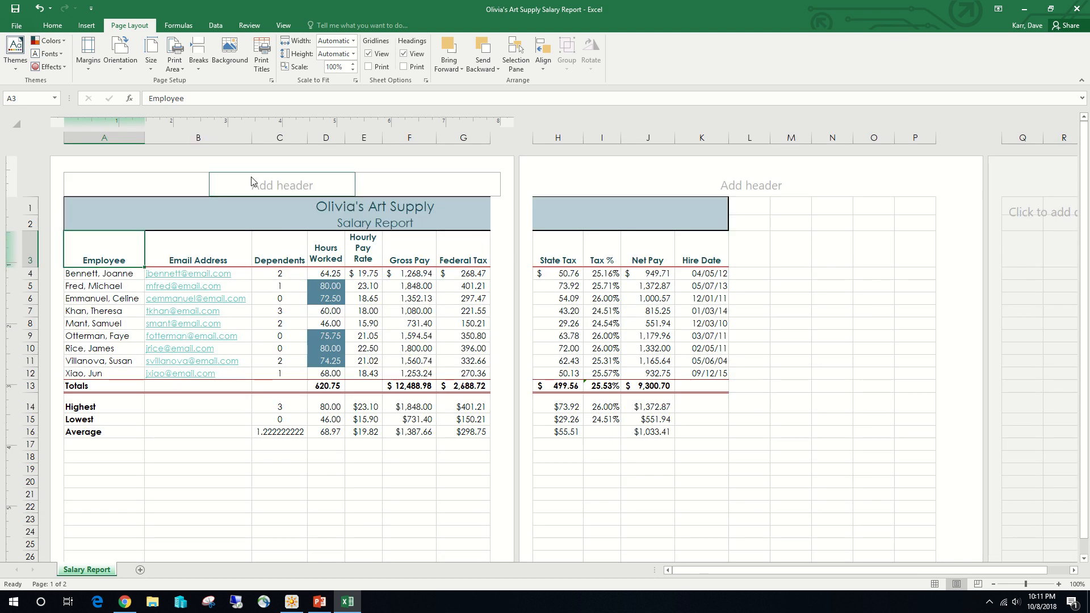
pyautogui.click(281, 183)
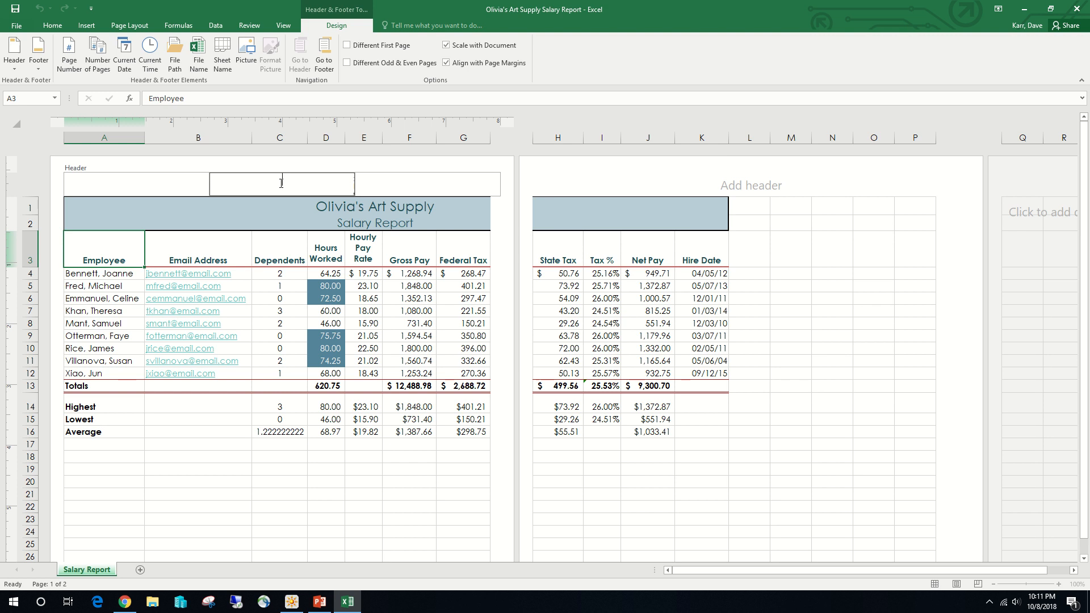
pyautogui.press('BackSpace')
pyautogui.press('BackSpace')
pyautogui.press('BackSpace')
pyautogui.press('BackSpace')
pyautogui.press('Return')
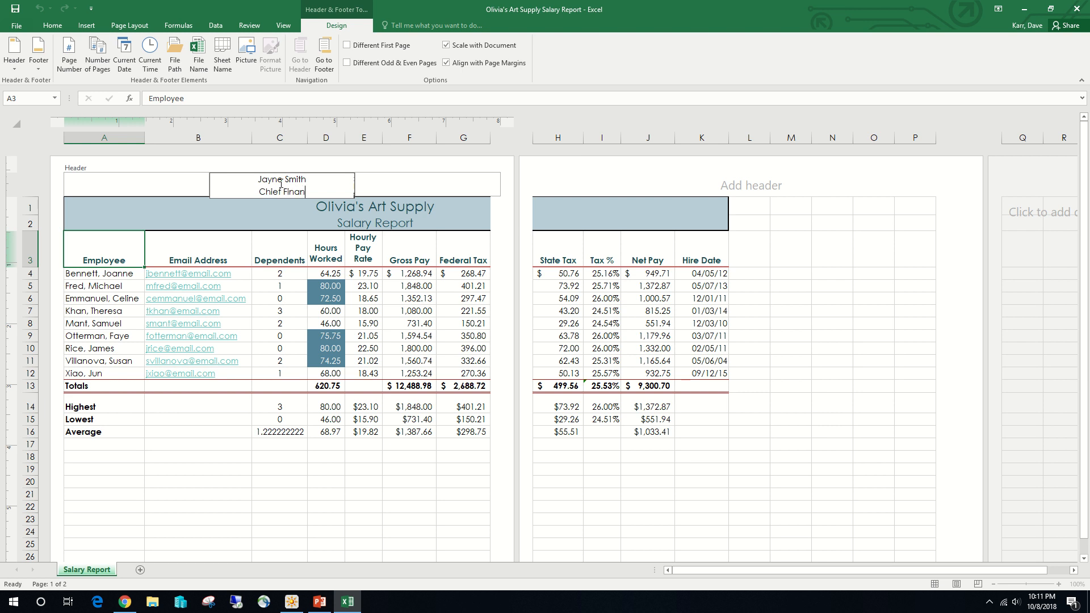
pyautogui.click(115, 301)
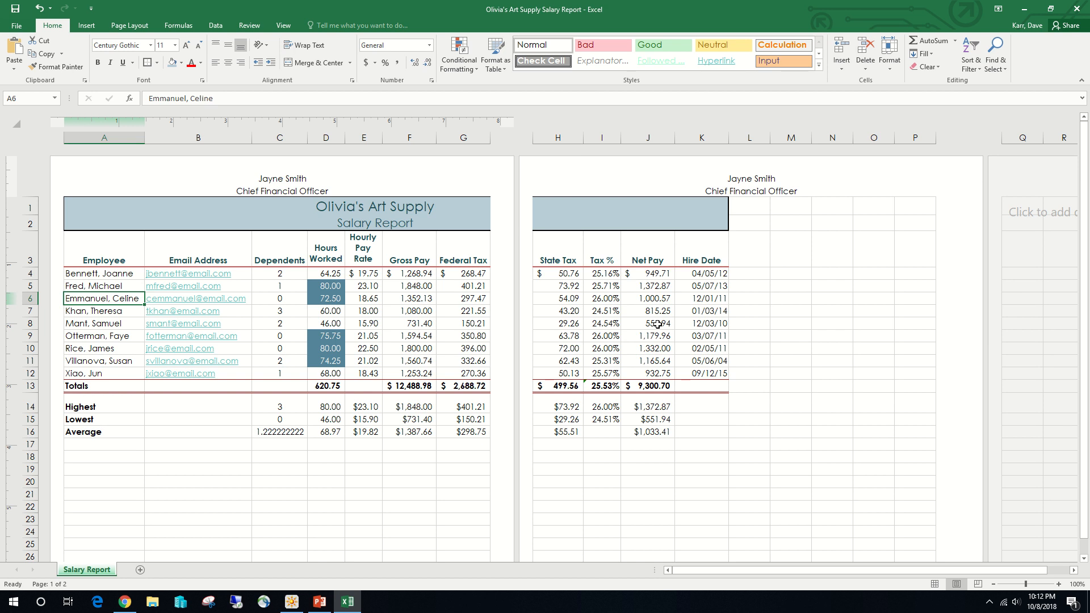
# - Change the page orientation to Landscape
pyautogui.click(145, 27)
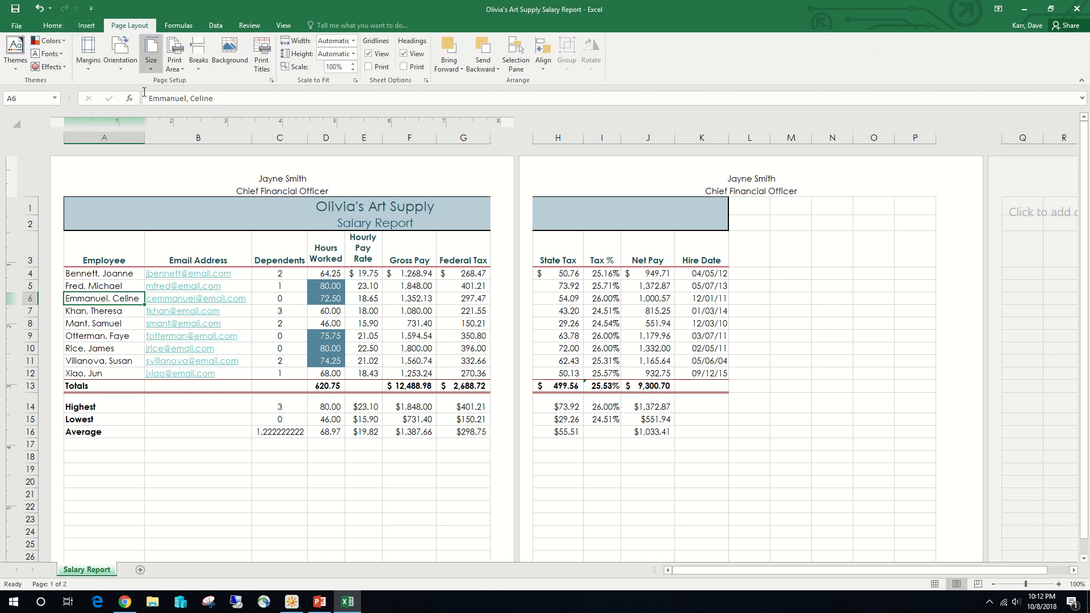
pyautogui.click(120, 64)
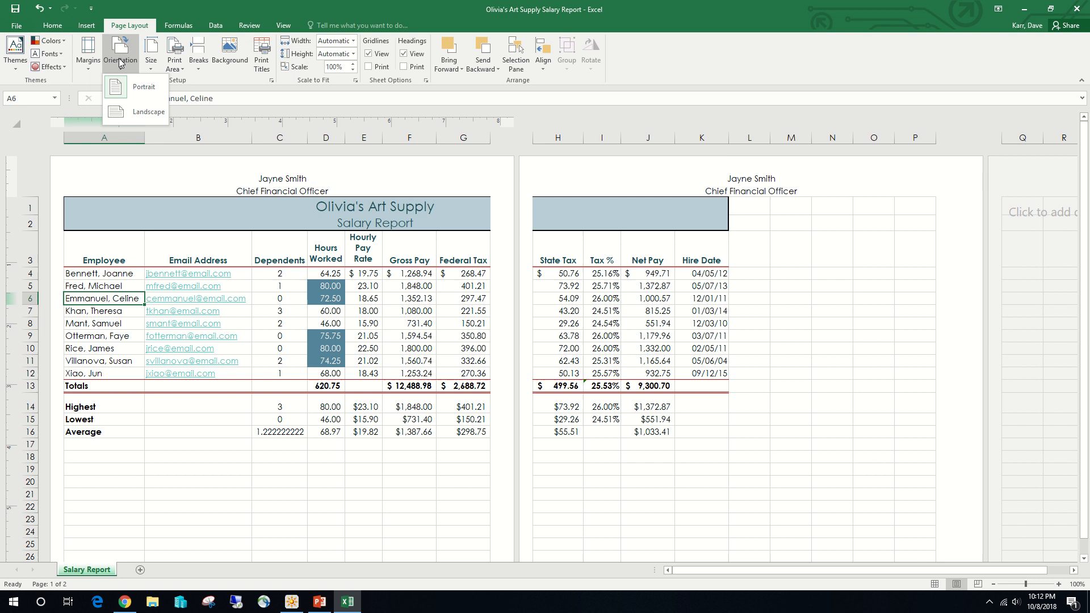
pyautogui.click(139, 119)
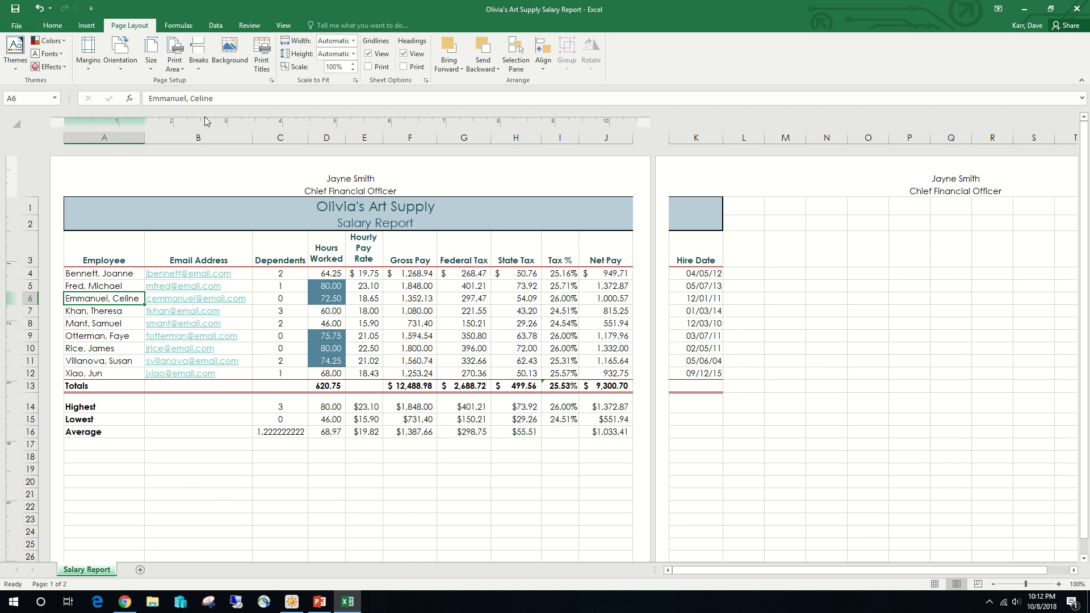
# - Set the print scaling to Fit Sheet on One Page and return to the worksheet
pyautogui.click(16, 26)
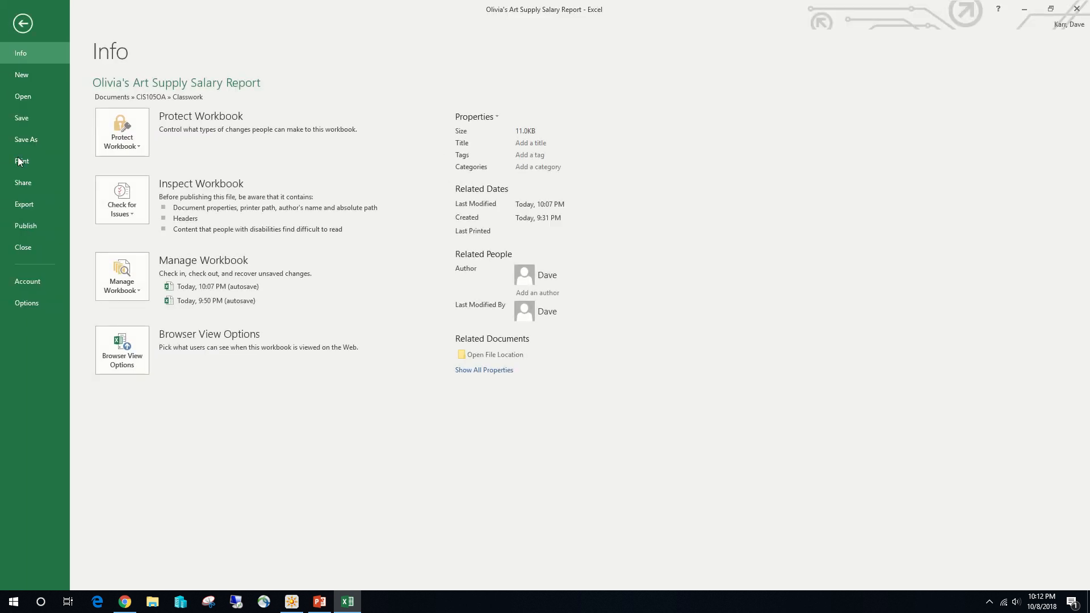
pyautogui.click(22, 171)
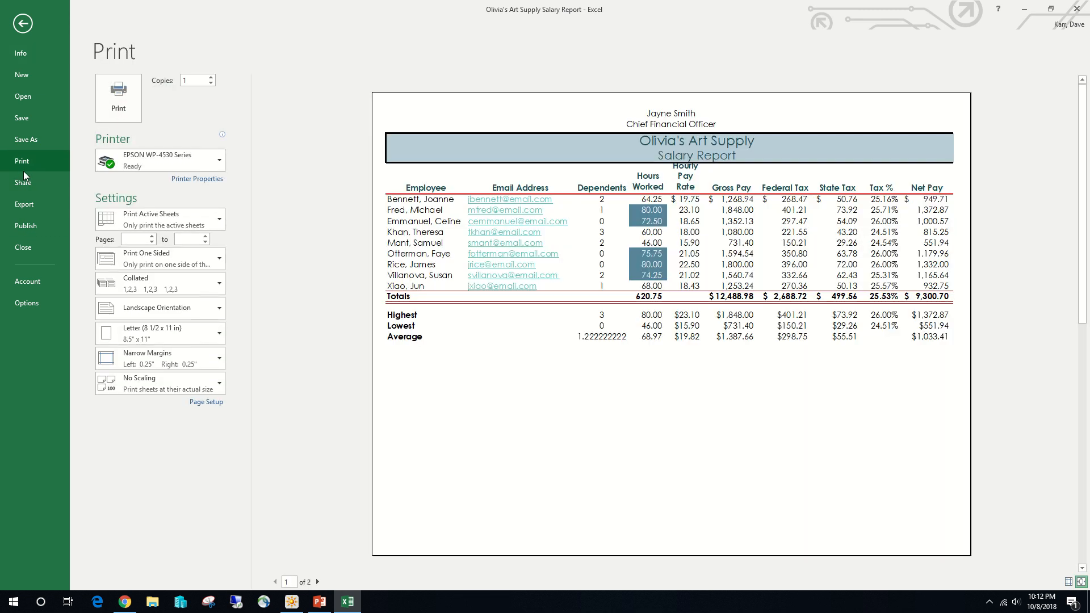
pyautogui.click(208, 380)
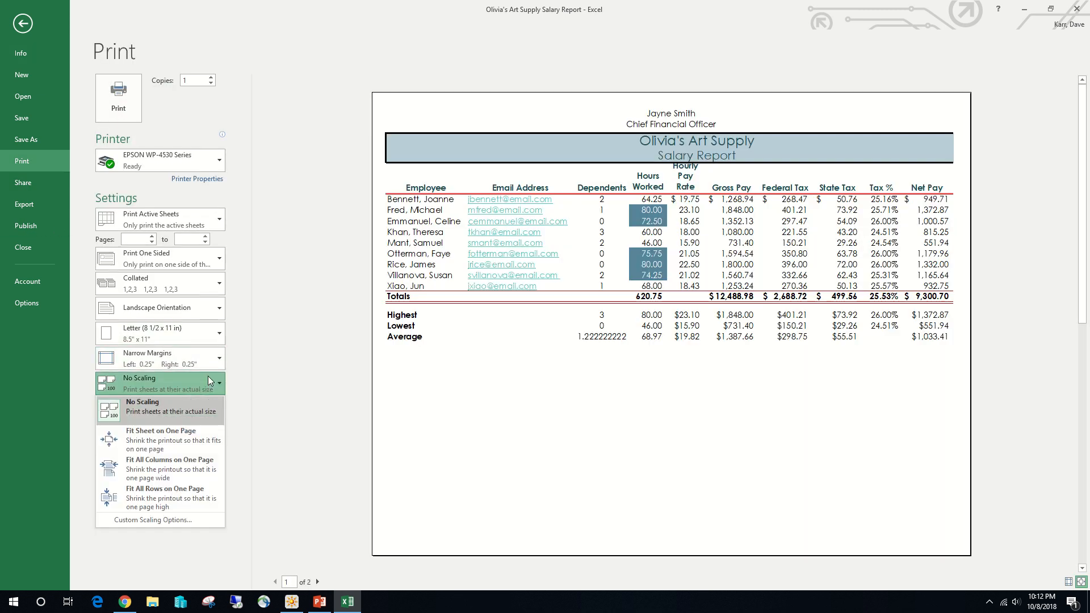
pyautogui.click(199, 430)
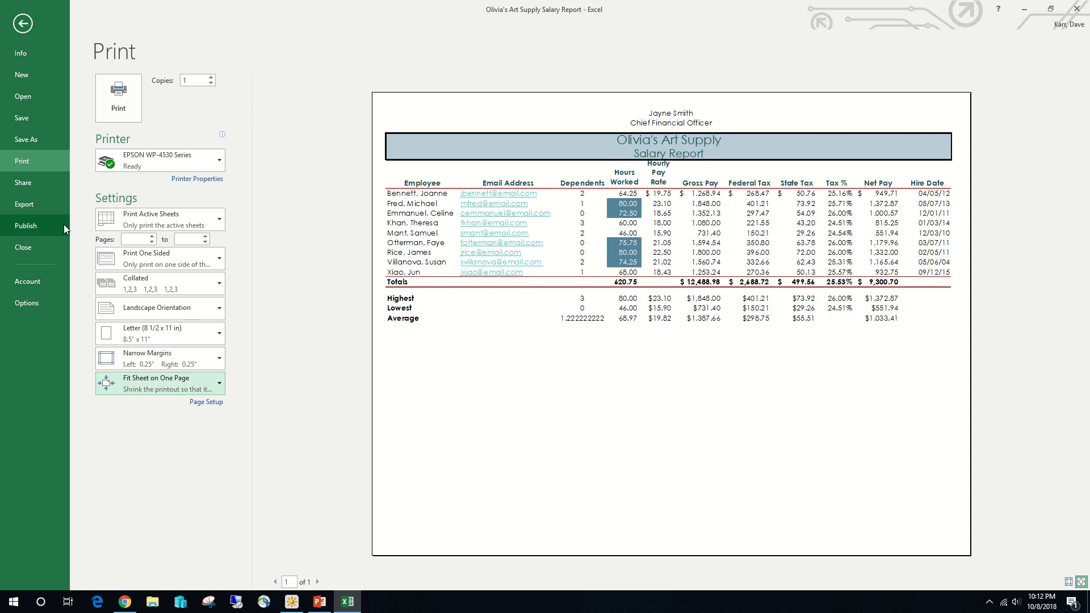
pyautogui.click(23, 24)
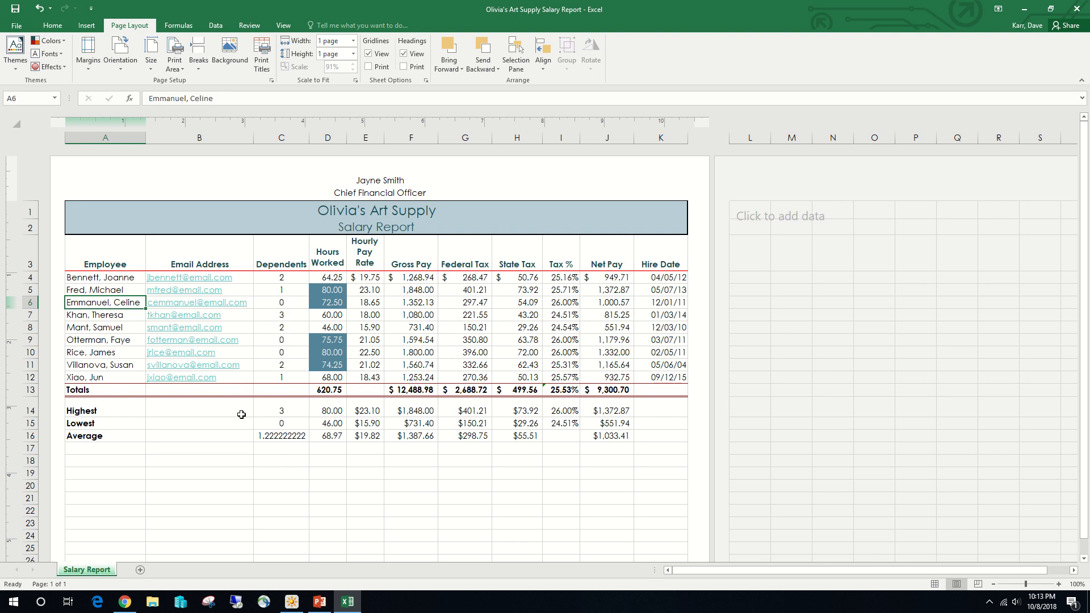
# - Show the worksheet's formulas instead of values, examine them through the Hire Date column, and switch back to displaying values
pyautogui.hotkey('ctrl', '`')
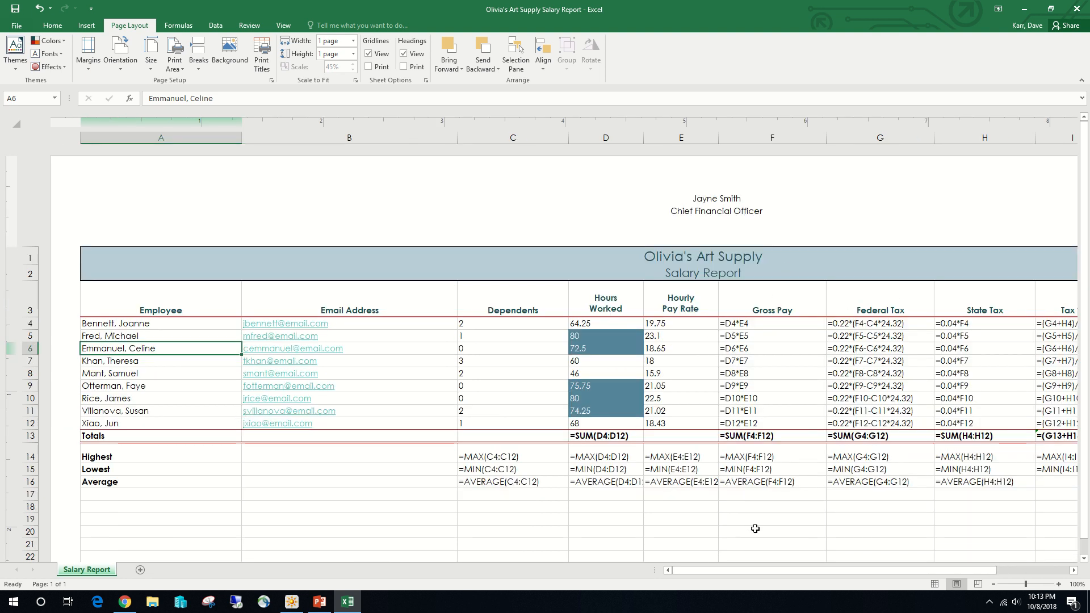
pyautogui.moveTo(758, 571); pyautogui.dragTo(830, 571)
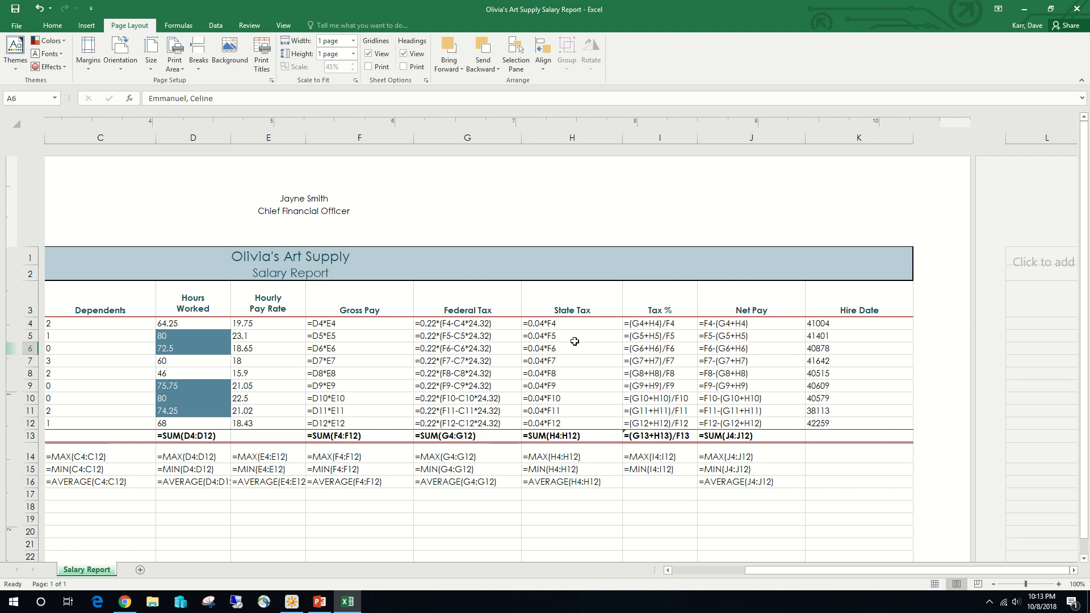
pyautogui.hotkey('ctrl', '`')
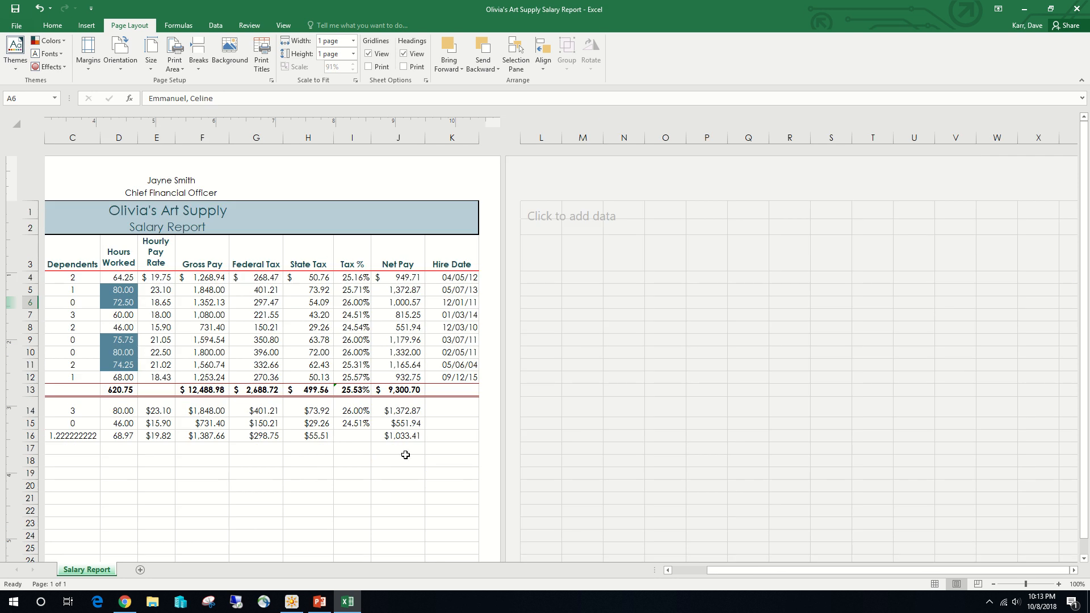
pyautogui.moveTo(786, 569); pyautogui.dragTo(682, 574)
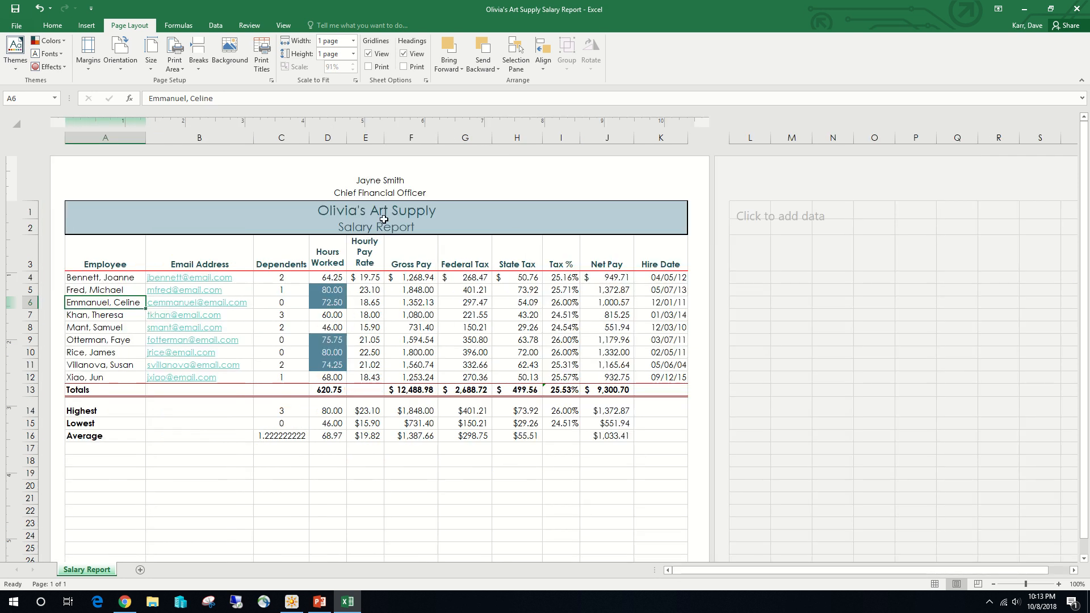
pyautogui.click(175, 25)
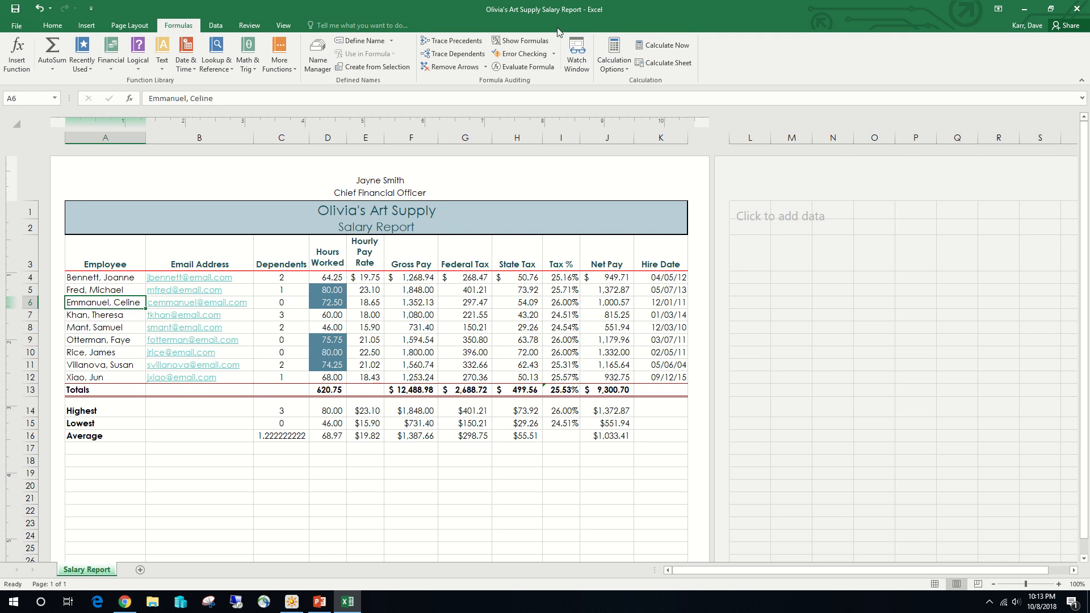
pyautogui.click(511, 42)
pyautogui.click(510, 42)
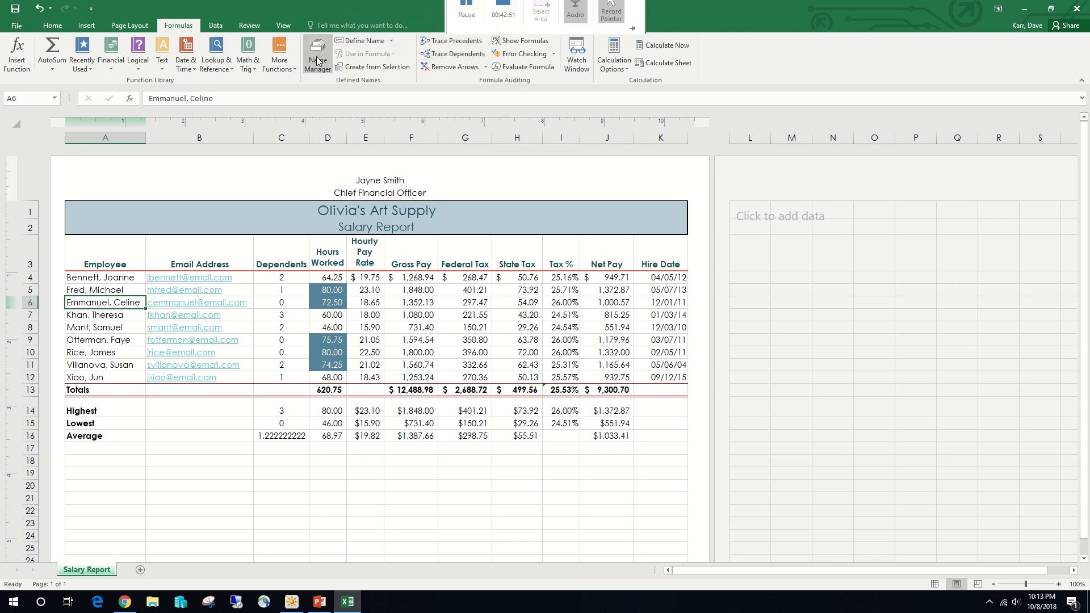
# - Set the worksheet's print scaling in Page Setup to Adjust to 100% of normal size and apply it
pyautogui.click(144, 28)
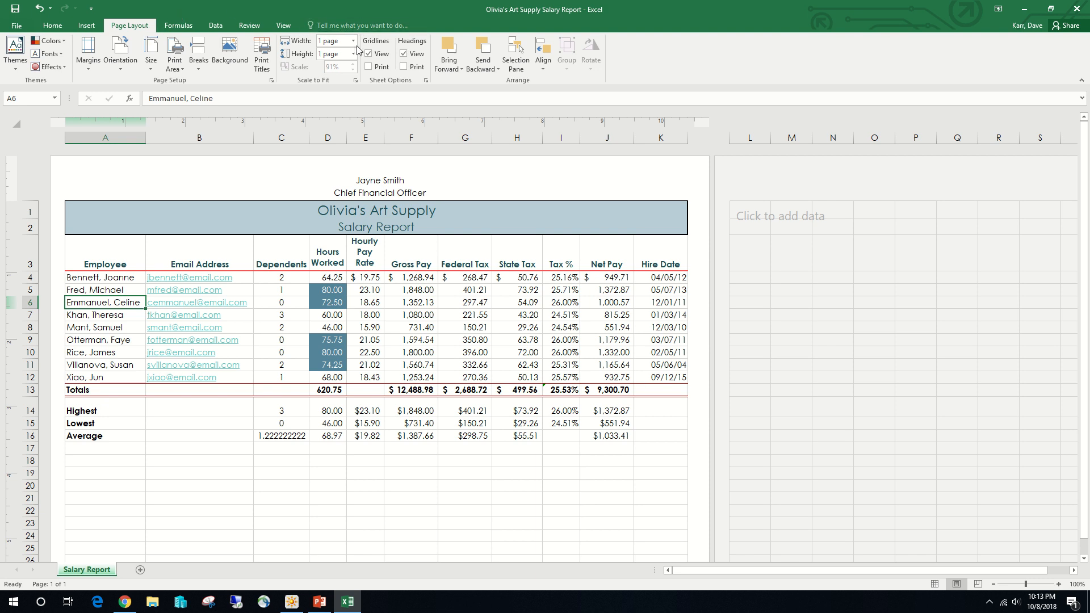
pyautogui.click(355, 81)
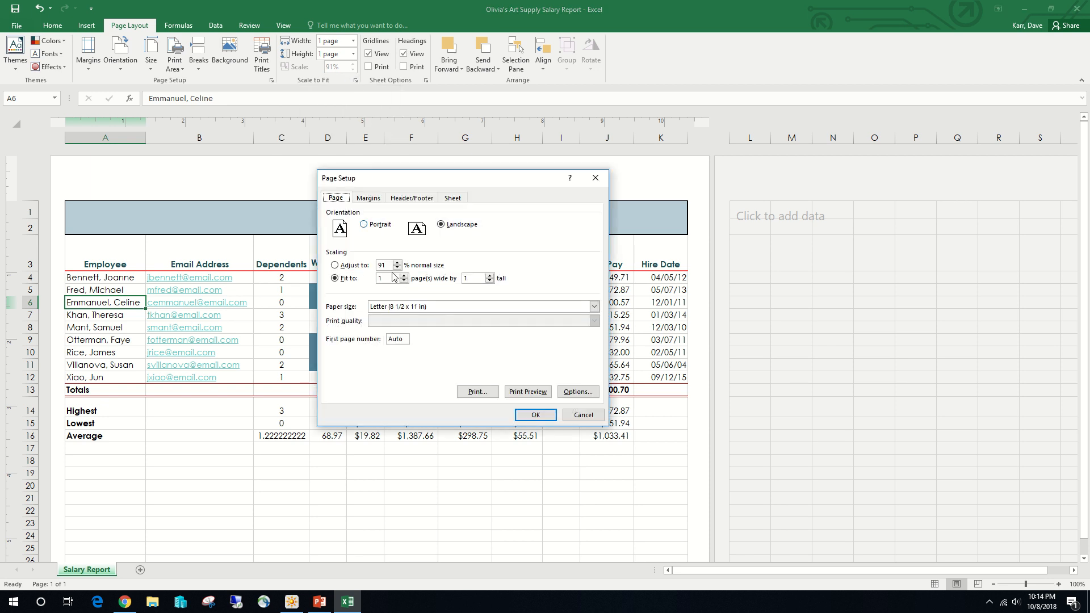
pyautogui.click(355, 265)
pyautogui.click(397, 263)
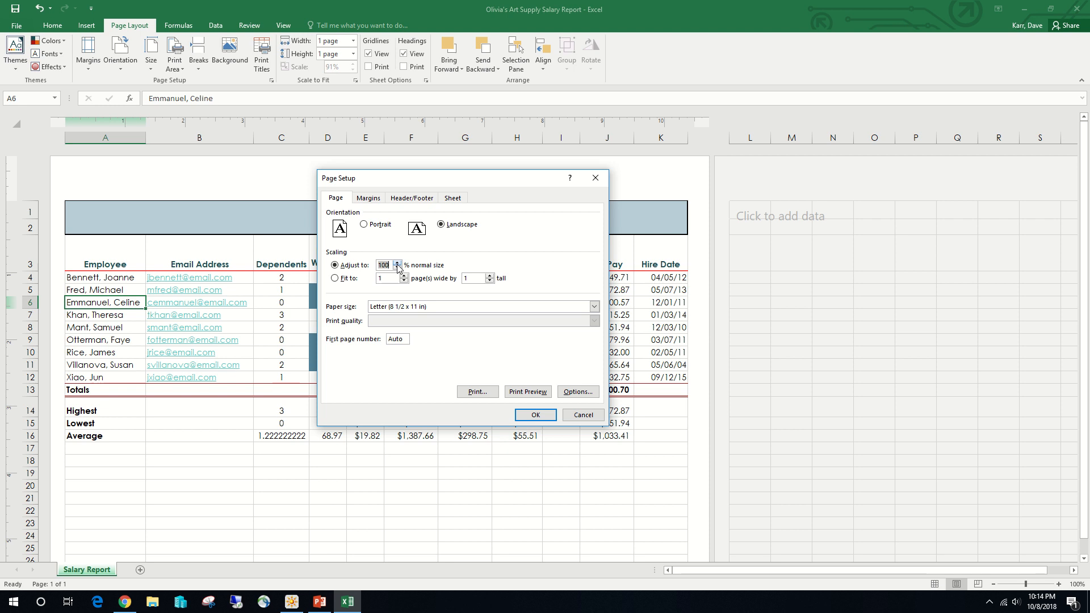
pyautogui.click(535, 415)
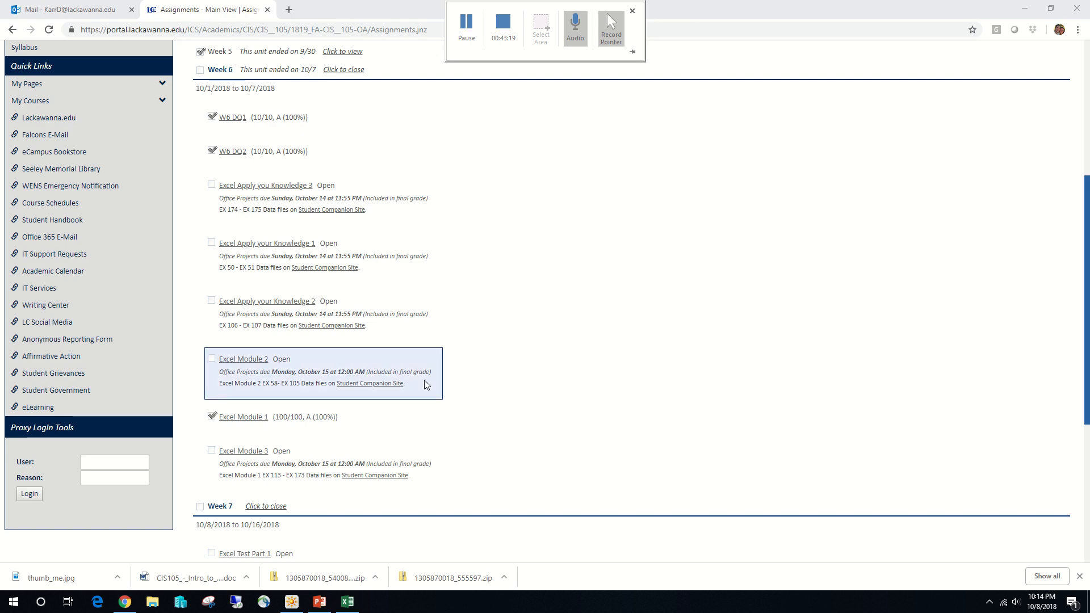
# - In the Lackawanna College portal in Chrome, open the Excel Module 2 assignment and open the file chooser for a new upload
pyautogui.click(237, 362)
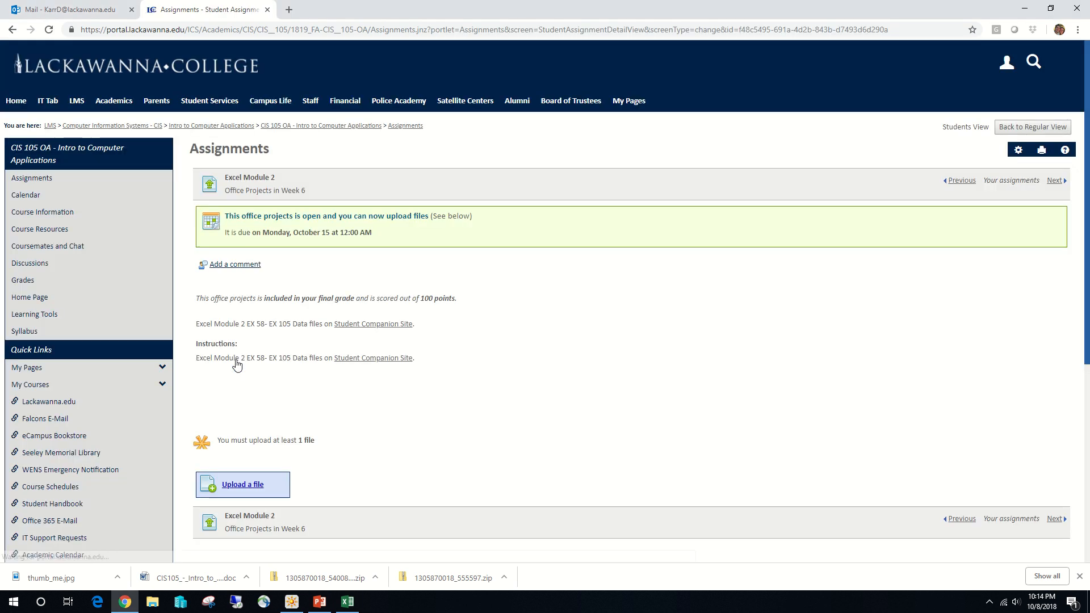
pyautogui.click(241, 486)
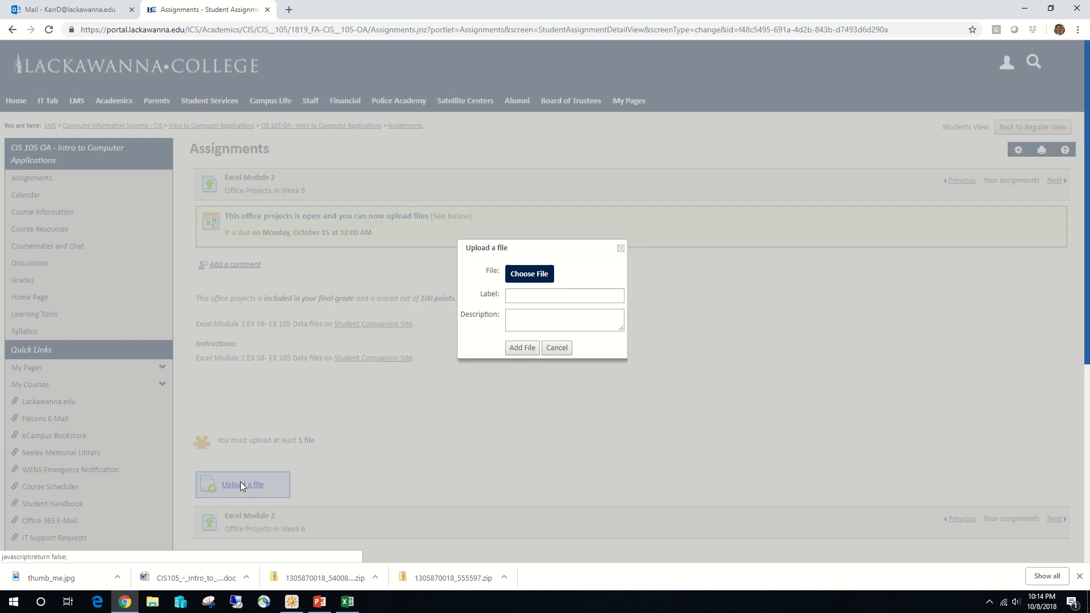
pyautogui.click(528, 275)
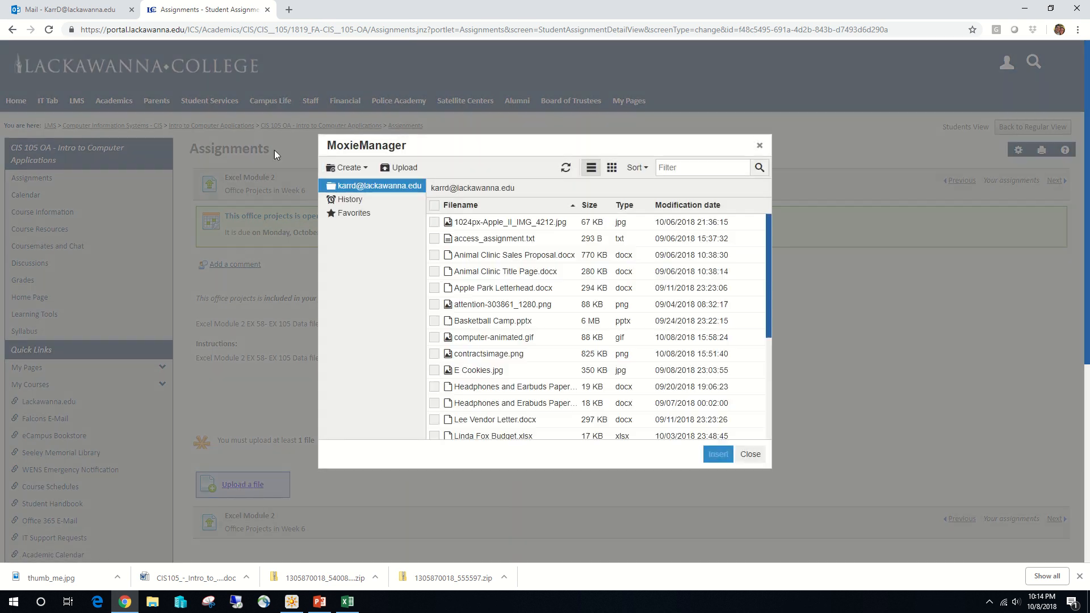
# - Upload the Olivia's Art Supply Salary Report workbook from the Classwork folder inside Documents > CIS105OA
pyautogui.click(401, 168)
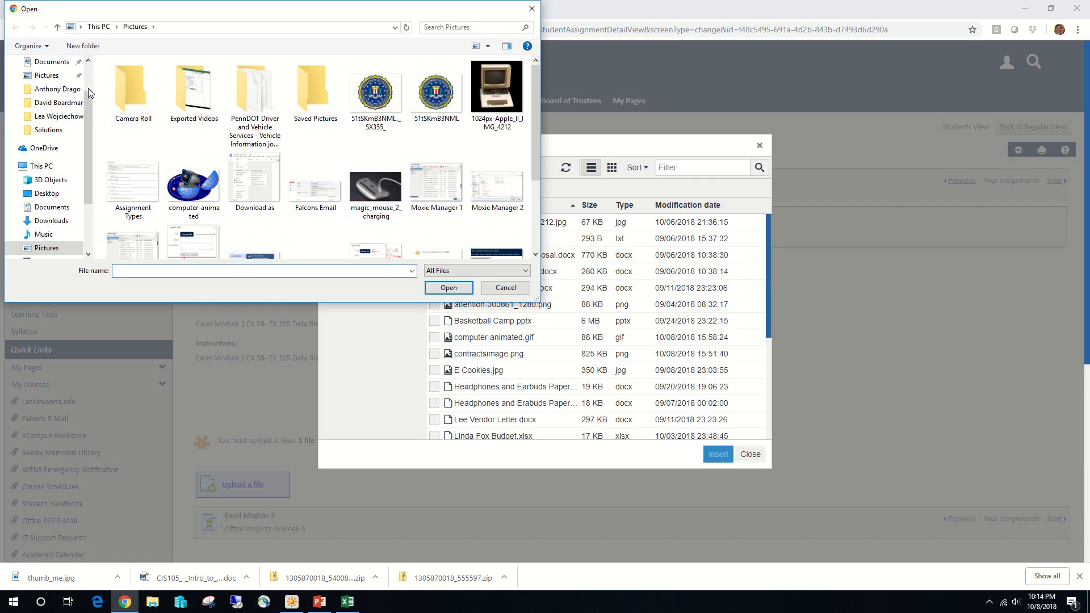
pyautogui.click(52, 207)
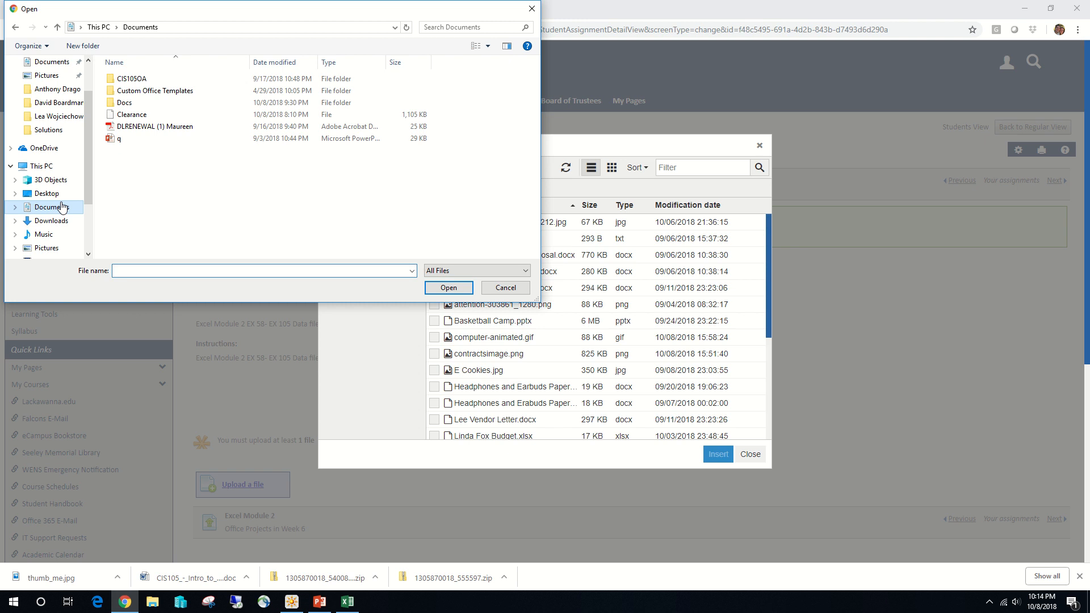
pyautogui.click(137, 81)
pyautogui.doubleClick(132, 79)
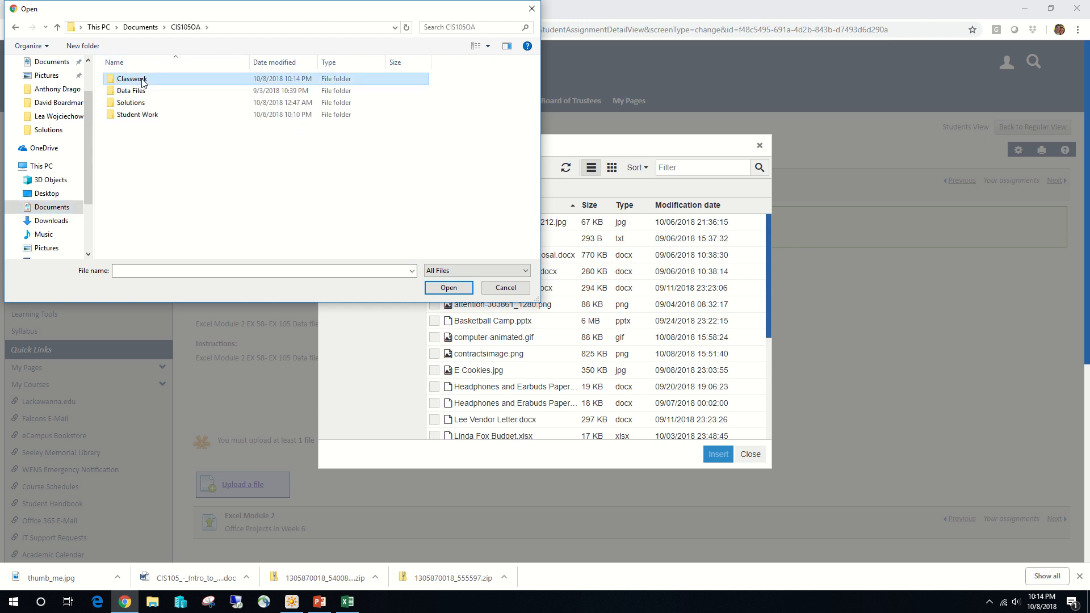
pyautogui.click(162, 139)
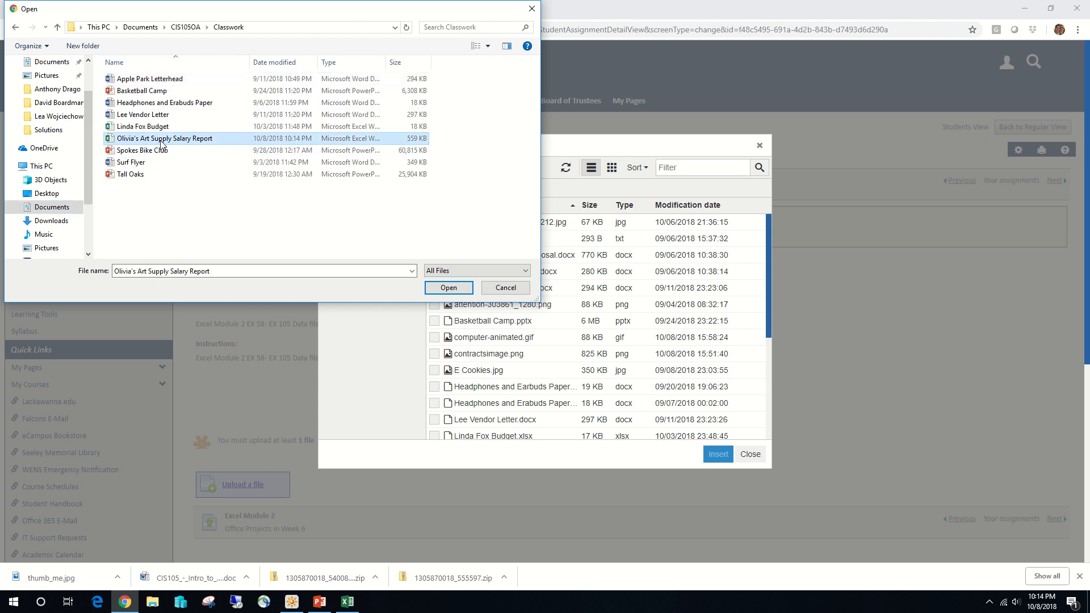
pyautogui.click(449, 288)
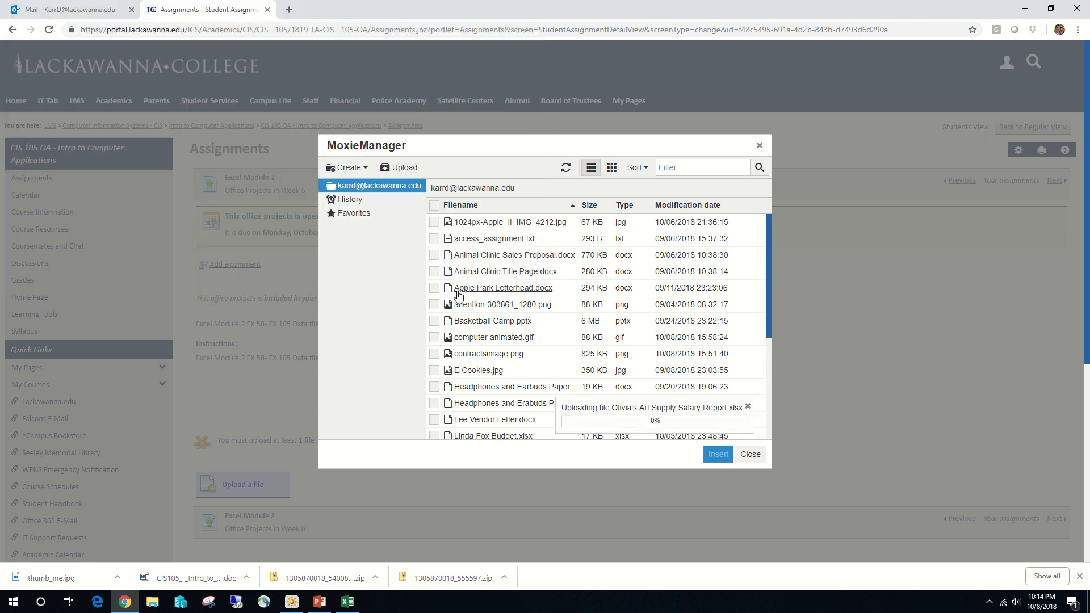
# - Add the uploaded salary report file to the Excel Module 2 assignment and turn in the office project
pyautogui.click(717, 454)
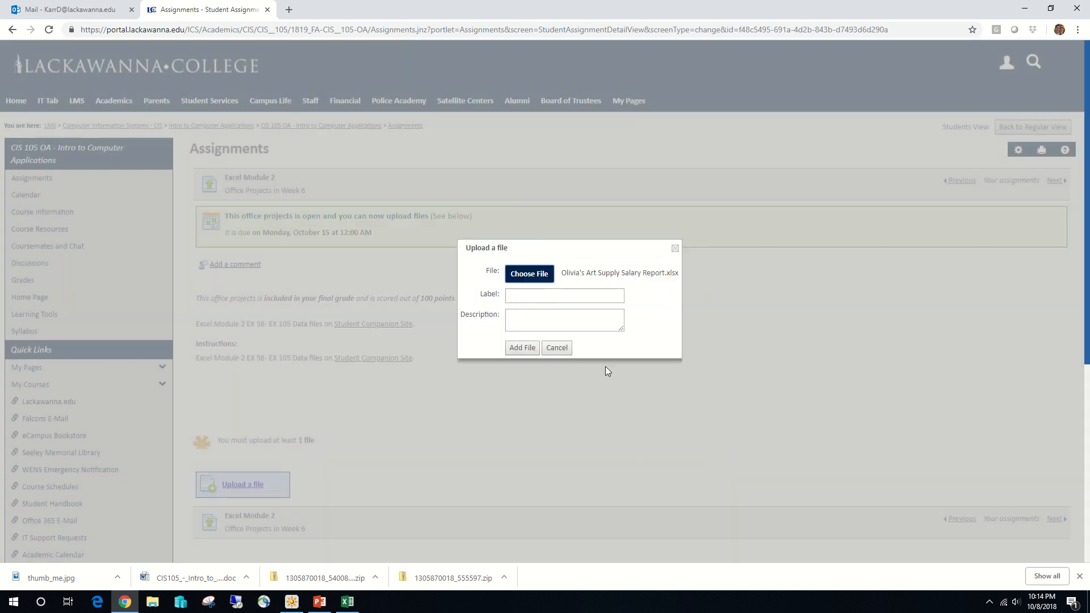
pyautogui.click(529, 348)
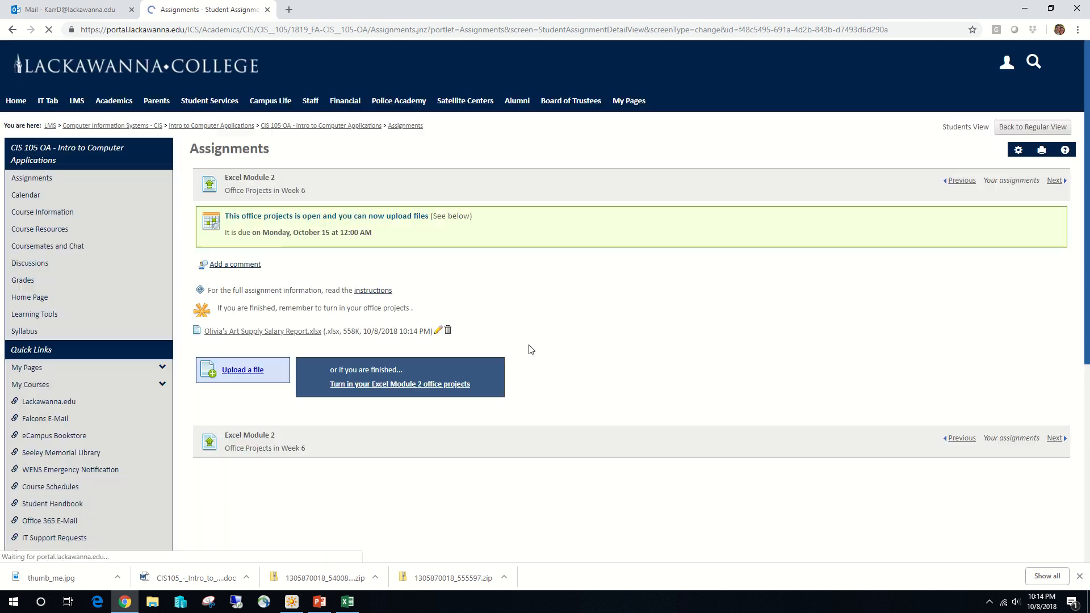
pyautogui.click(377, 389)
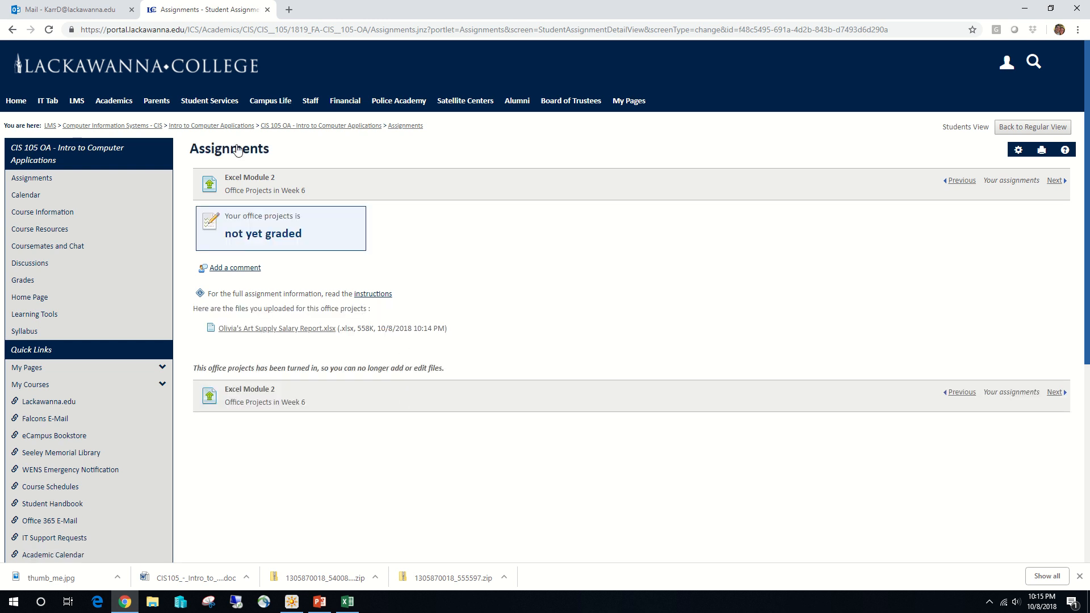
pyautogui.moveTo(409, 8)
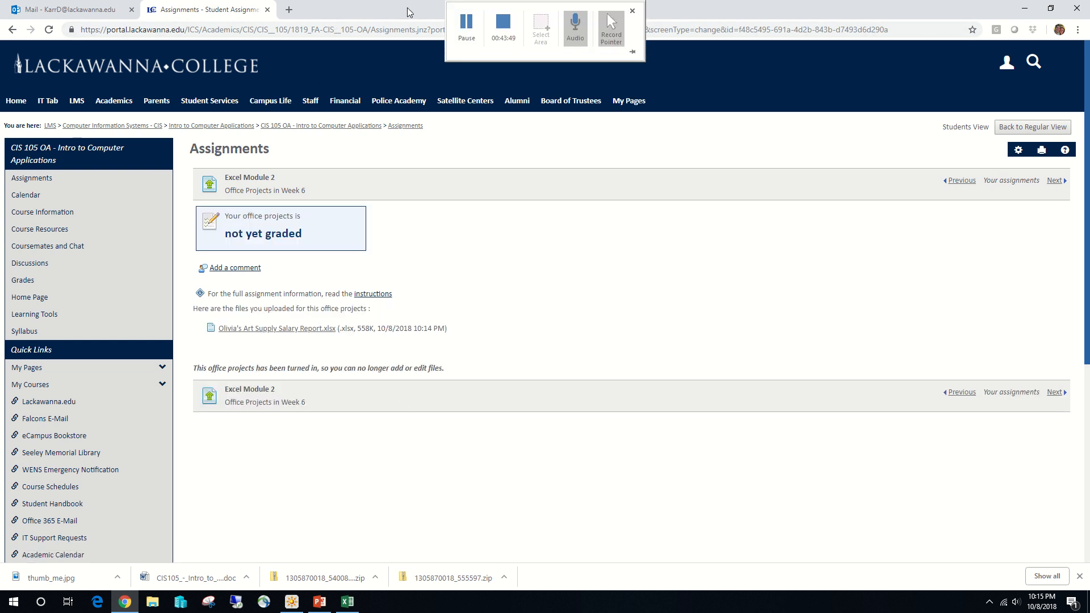